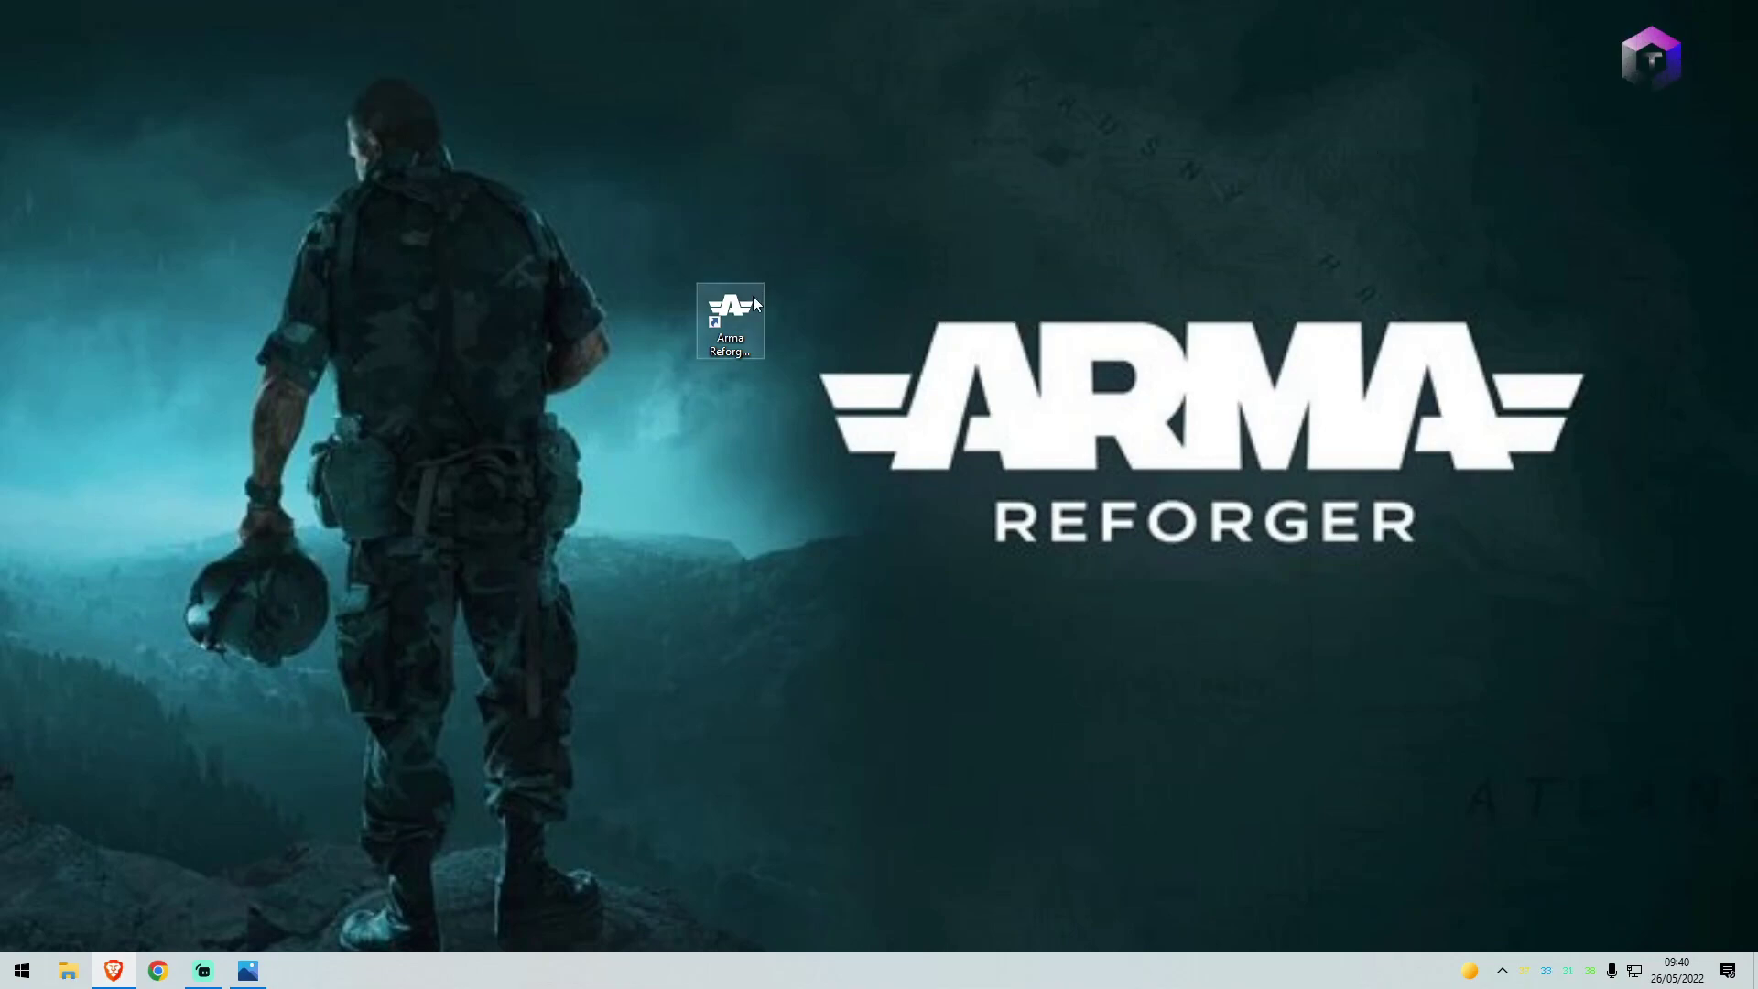
Open the Arma Reforger Tools launcher and create a new project named Tutori in the default addons location
double_click(743, 314)
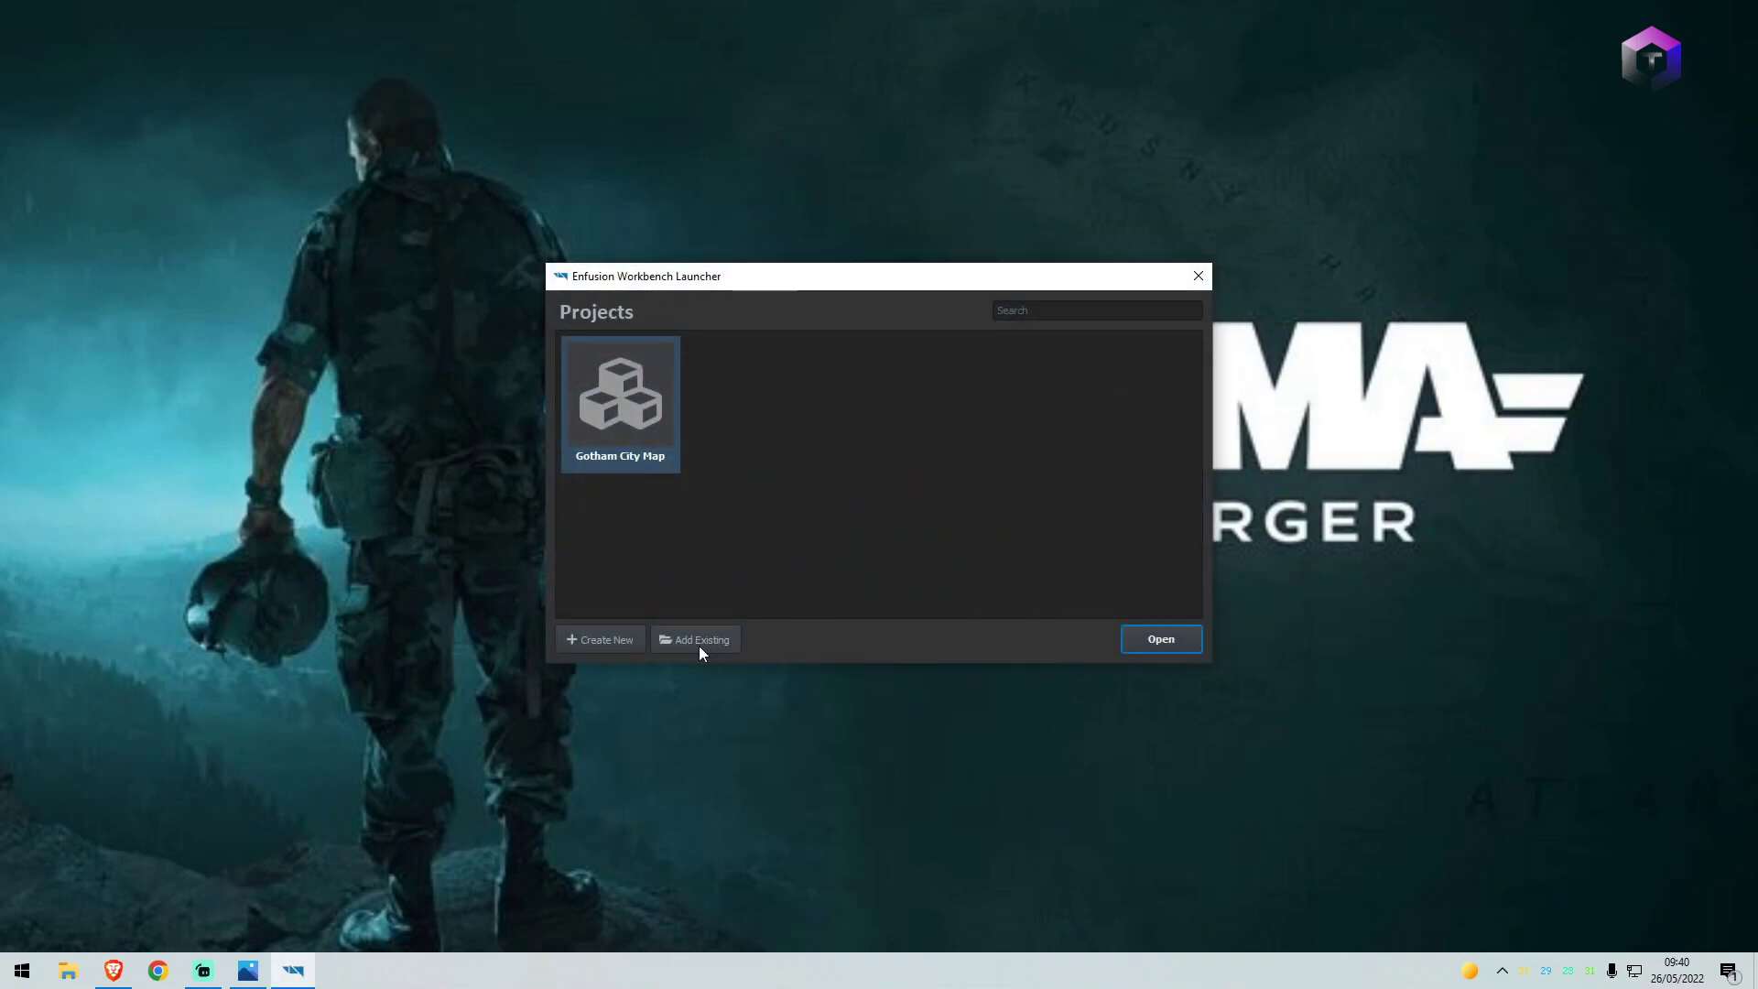
left_click(610, 644)
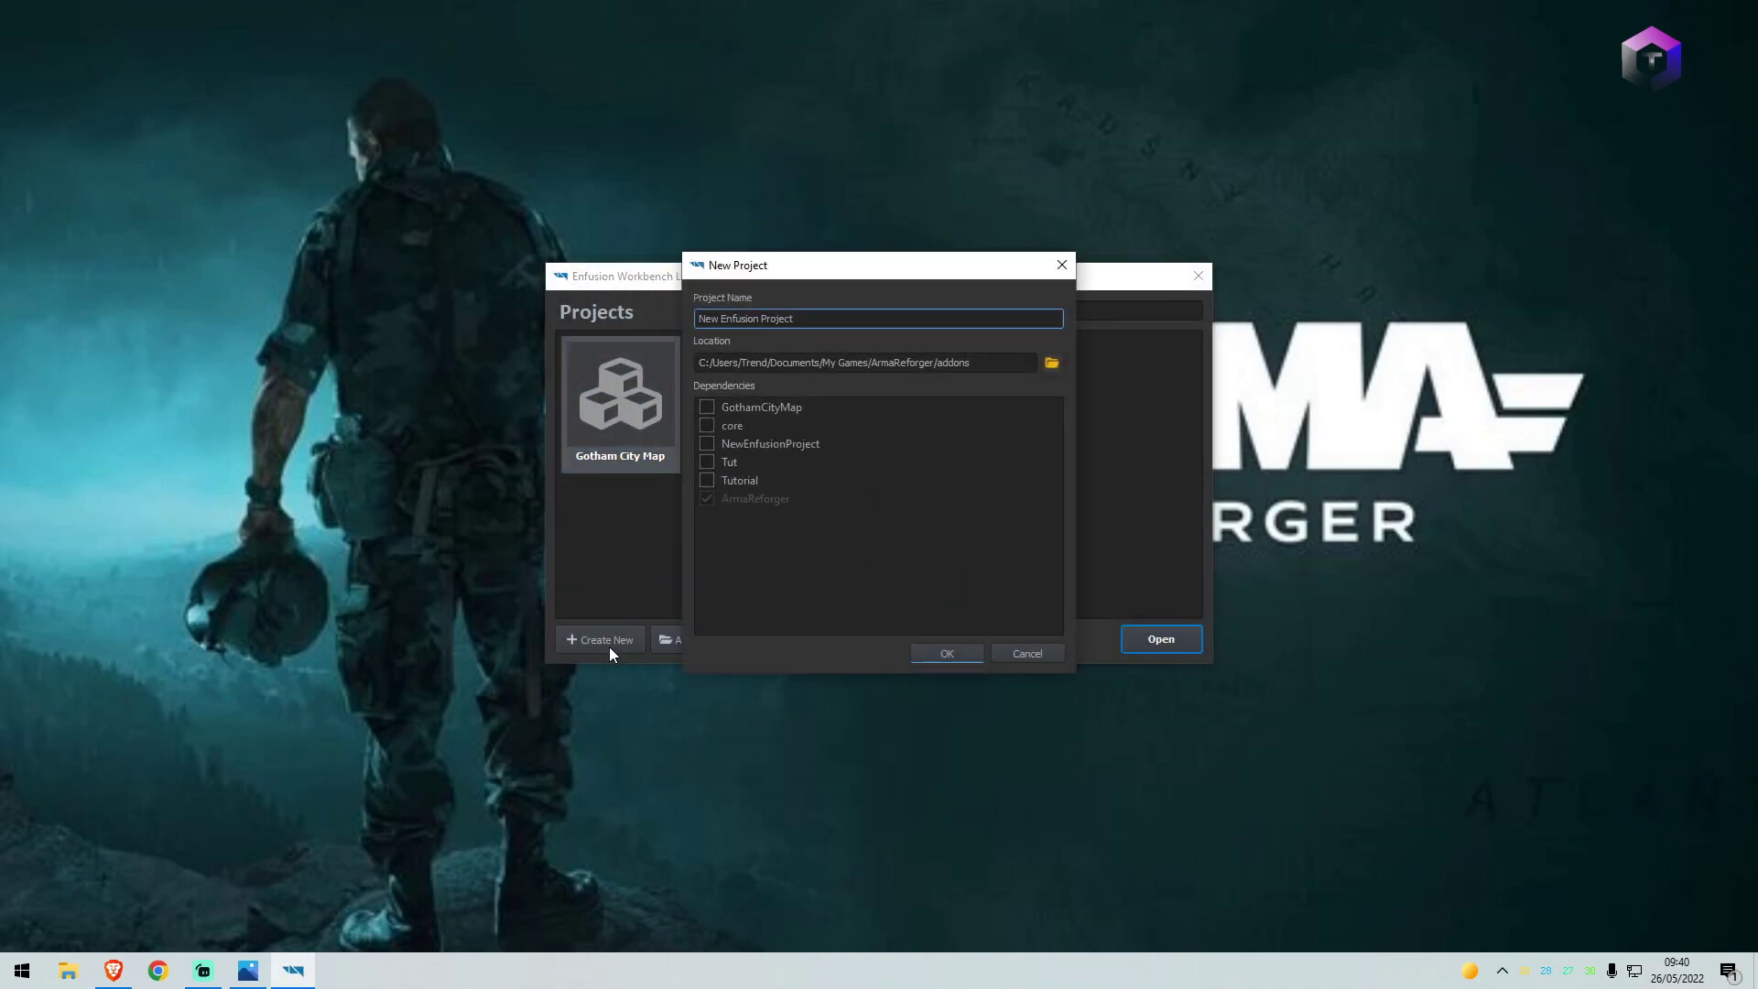
key("BackSpace")
key("BackSpace")
key("BackSpace")
key("BackSpace")
key("BackSpace")
key("BackSpace")
key("BackSpace")
key("BackSpace")
key("BackSpace")
key("BackSpace")
key("BackSpace")
key("BackSpace")
key("BackSpace")
key("BackSpace")
key("BackSpace")
key("BackSpace")
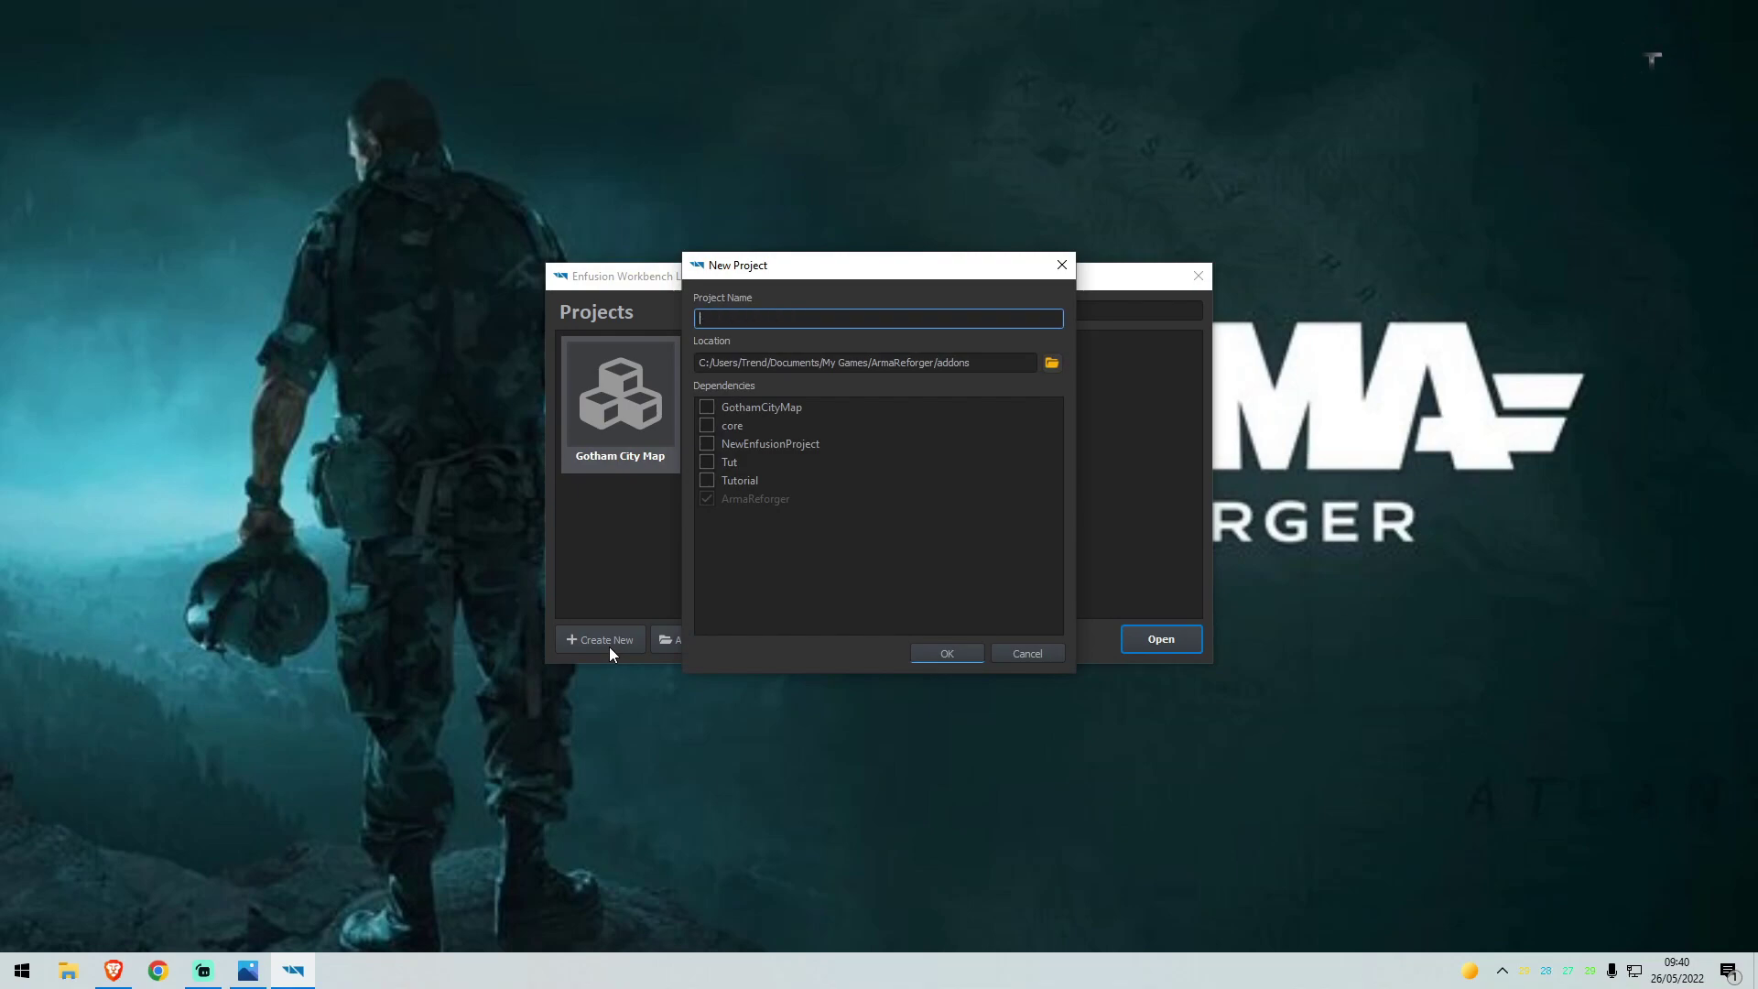
type("Trend")
key("Return")
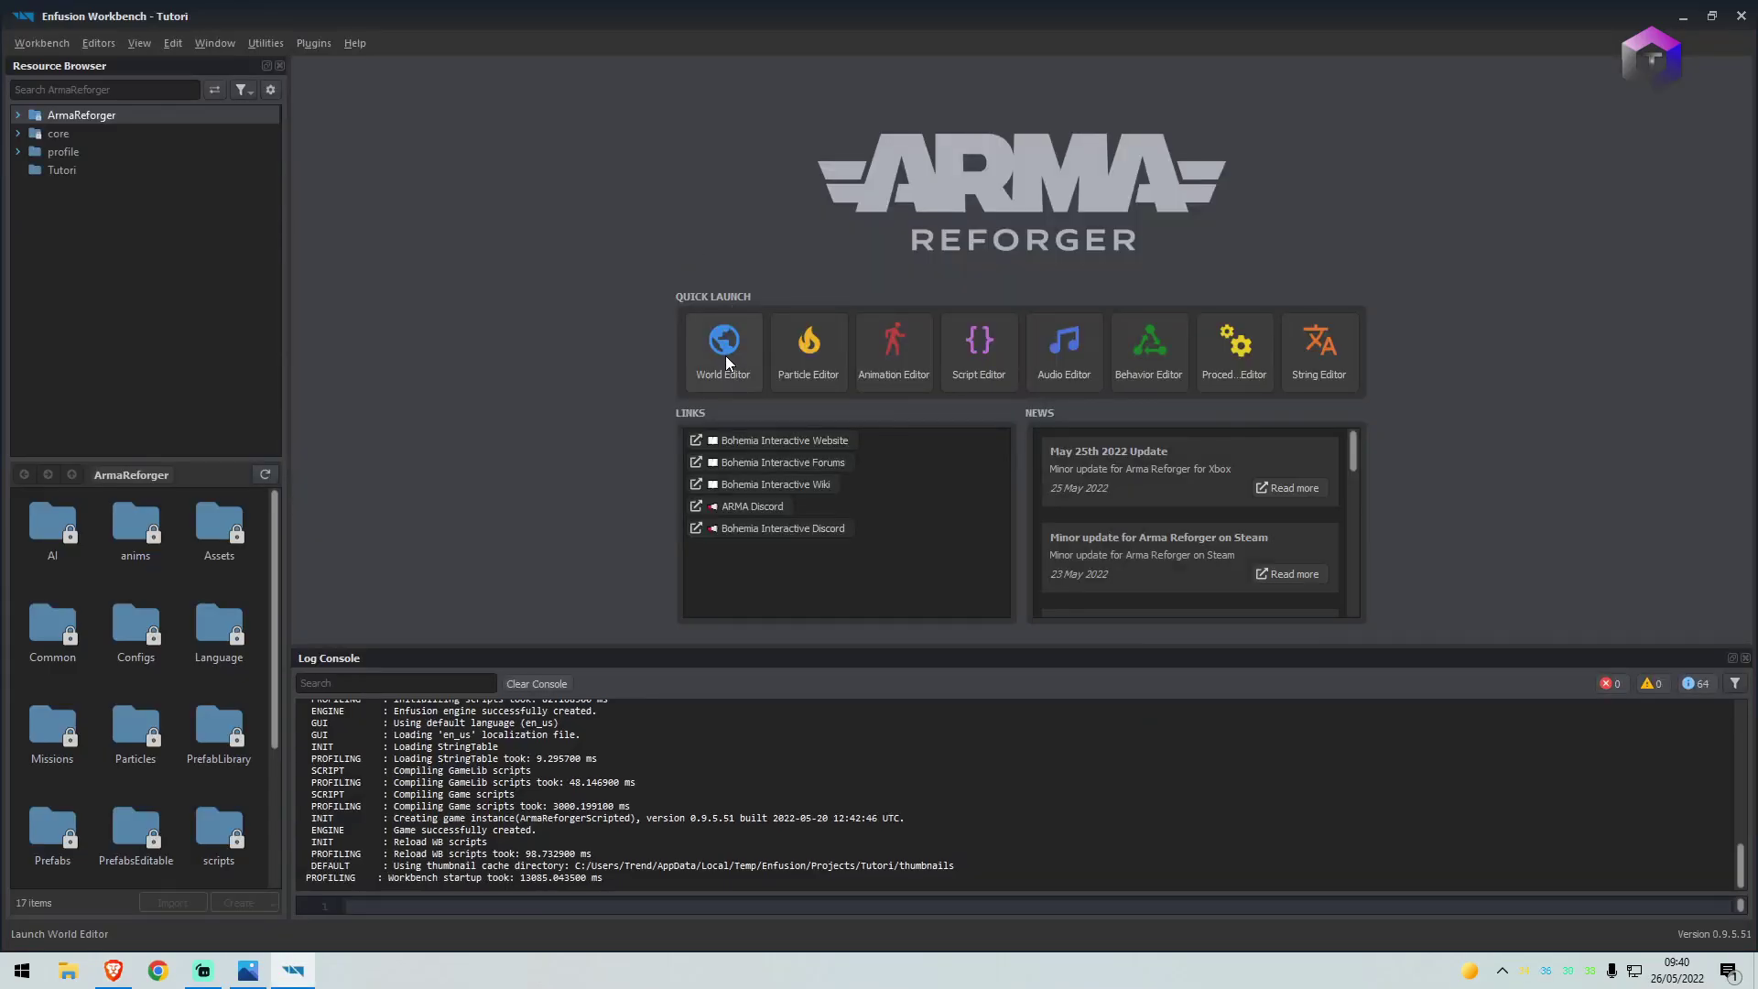
Launch the World Editor and create a new world of the base scene type
left_click(725, 364)
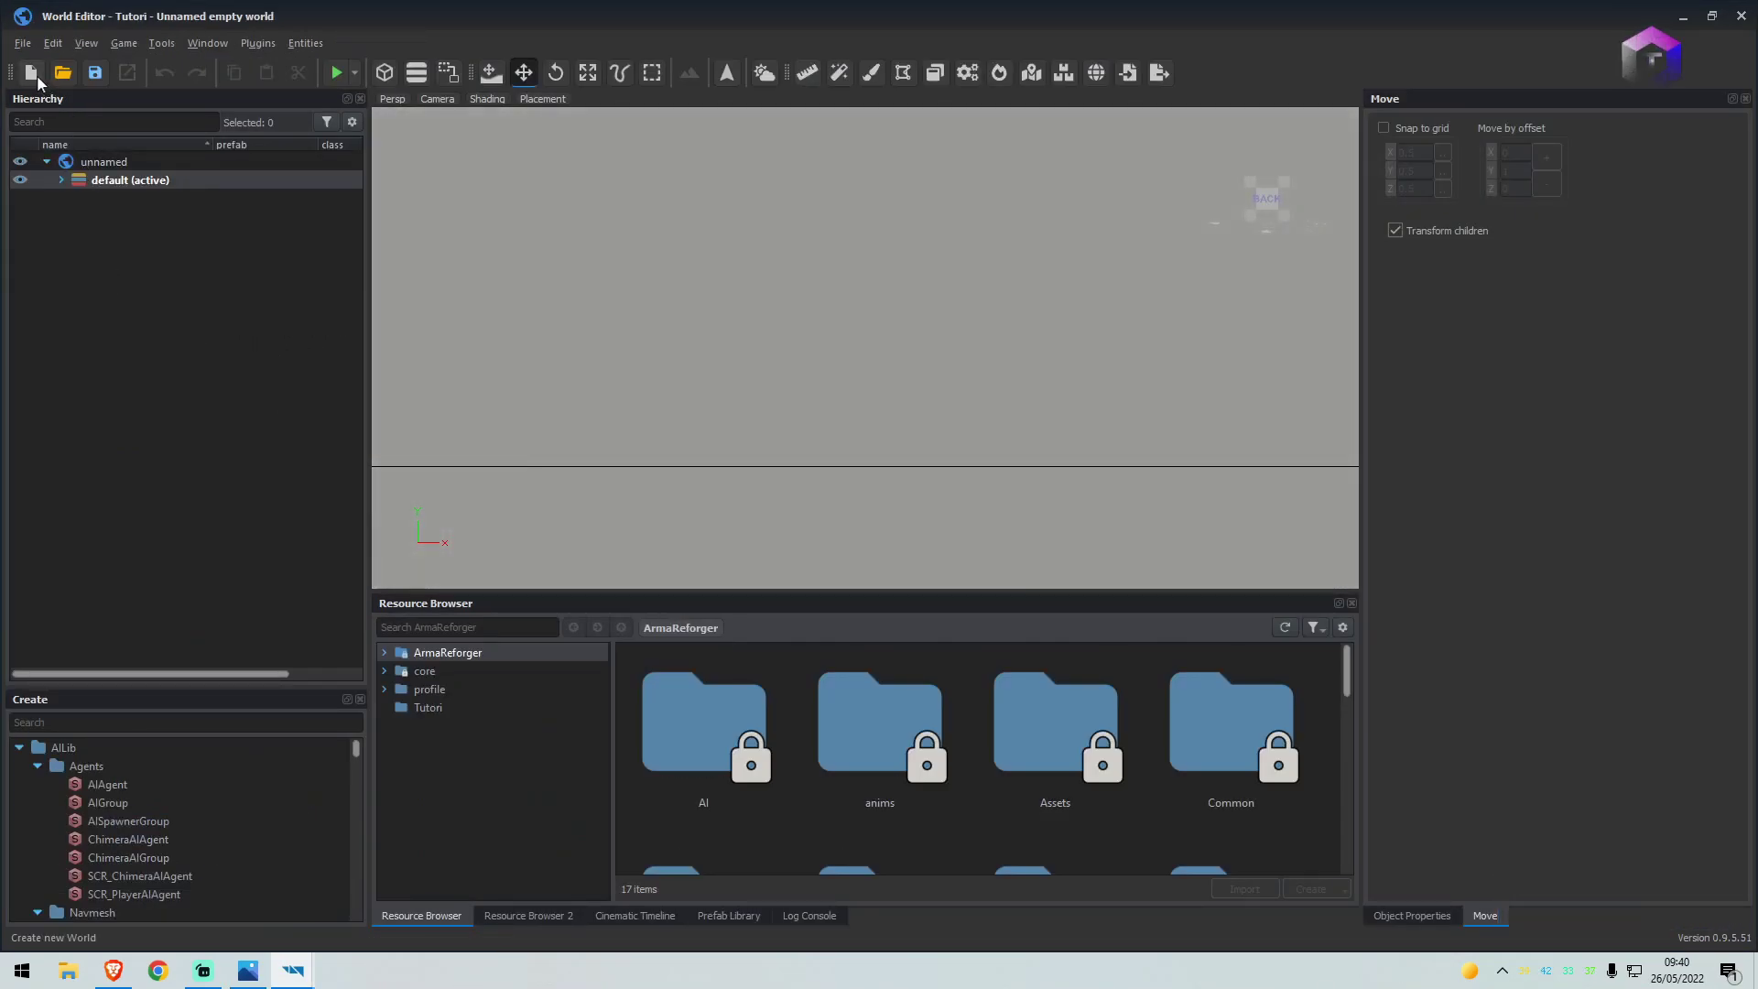
left_click(32, 73)
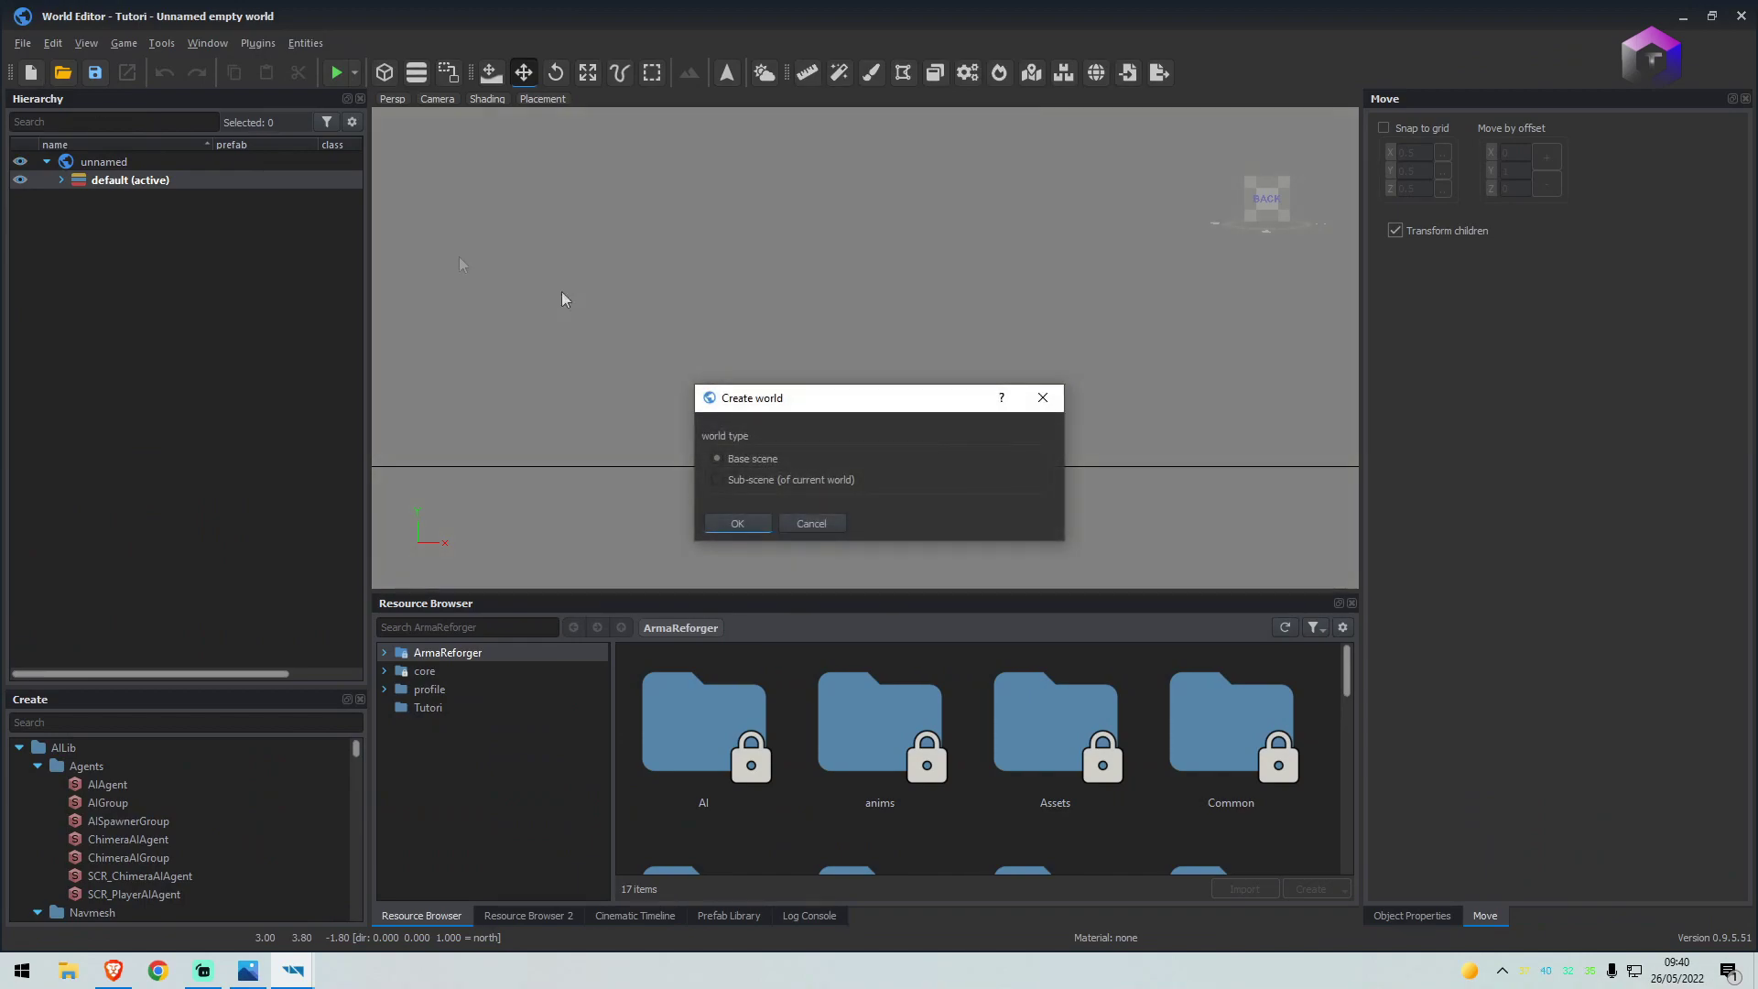
left_click(738, 523)
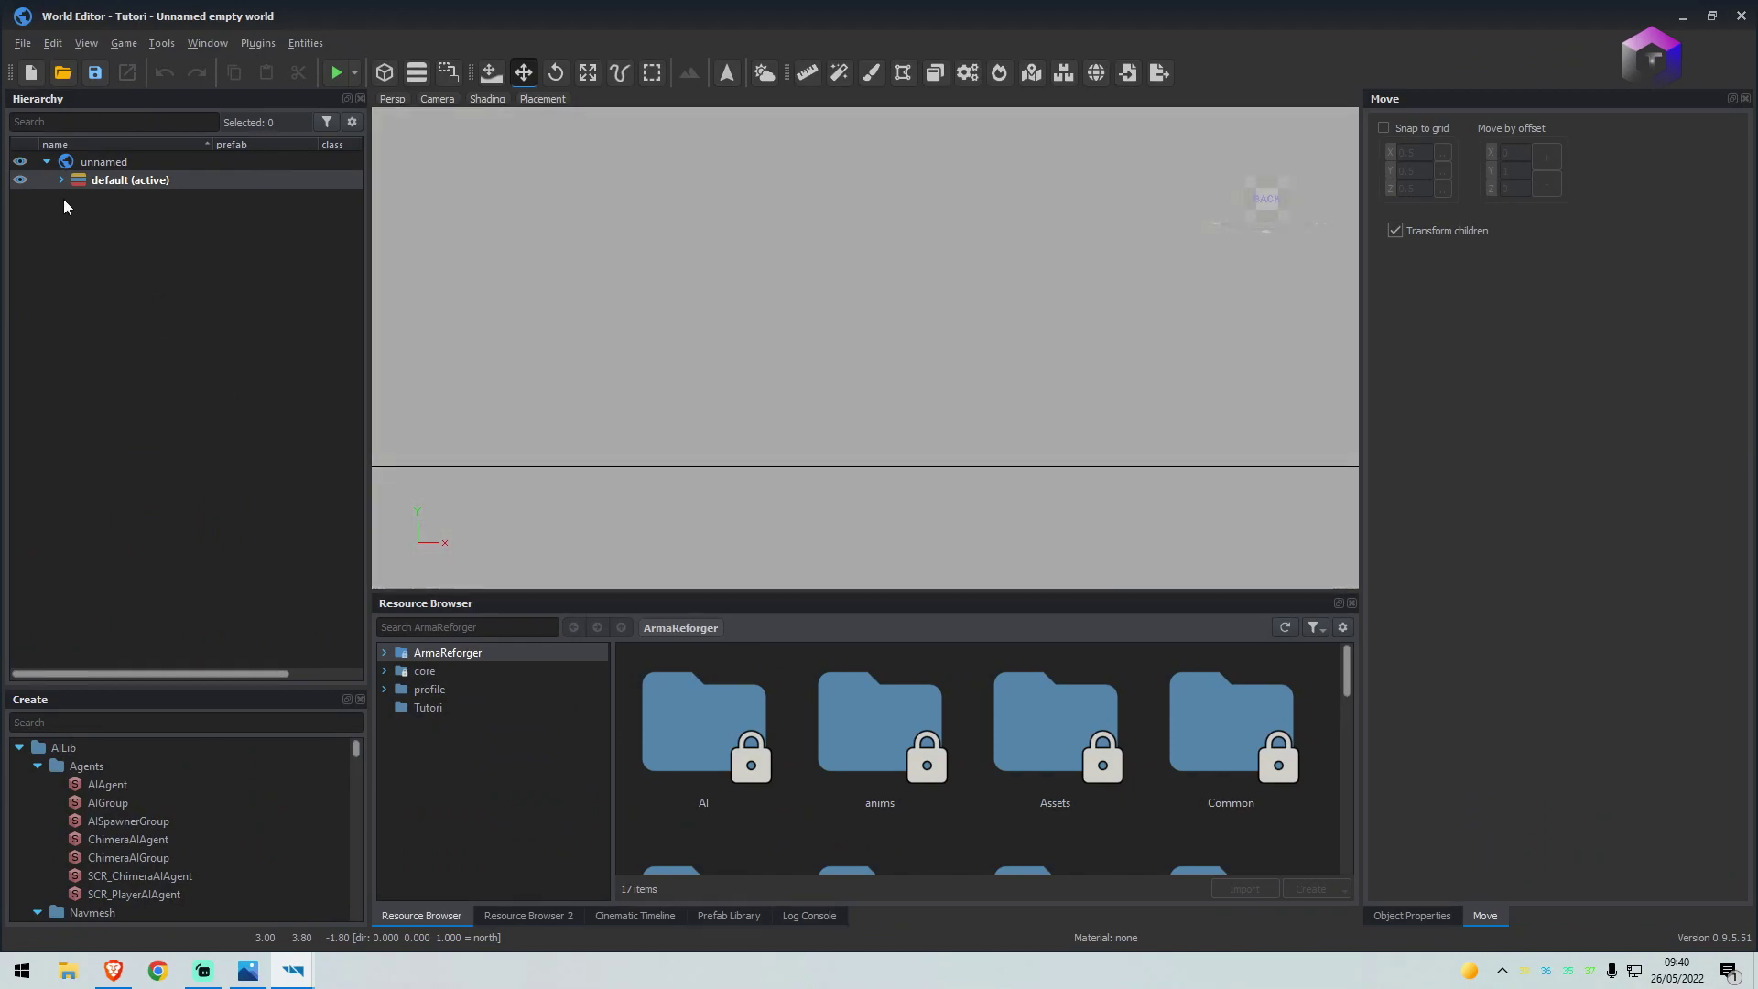
Find the GenericTerrainEntity by searching for "generic" and place it in the world's default layer
left_click(60, 181)
left_click(118, 722)
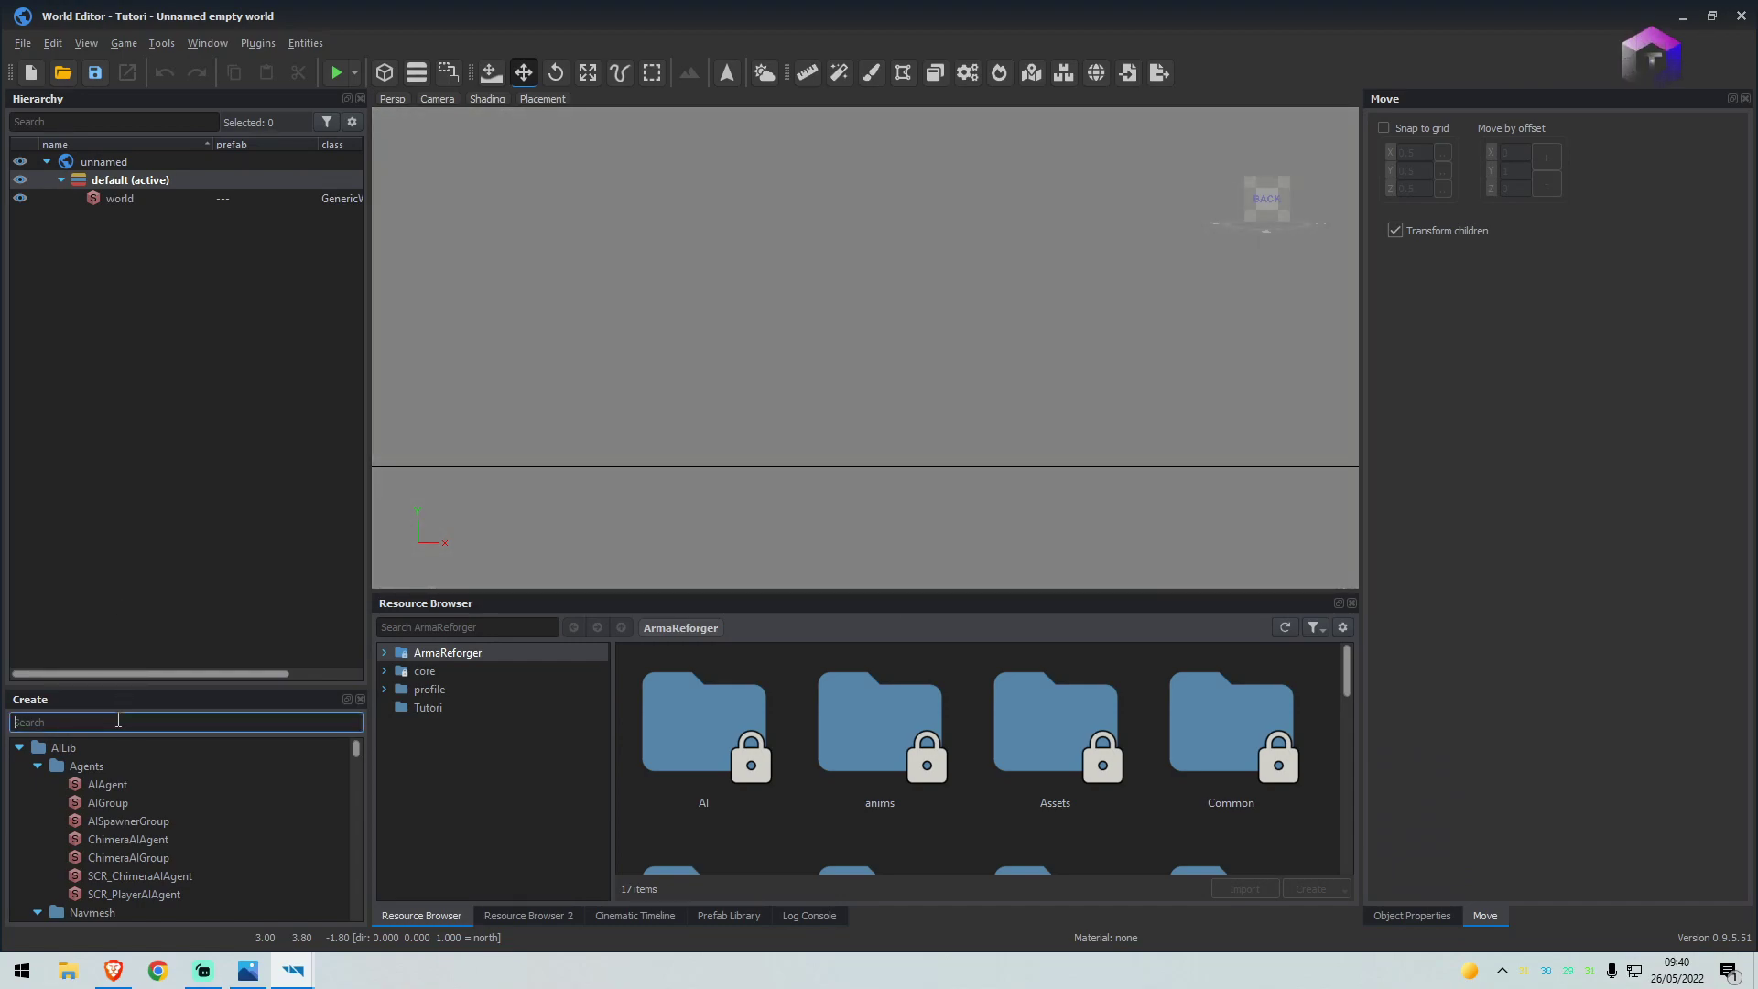
type("generic")
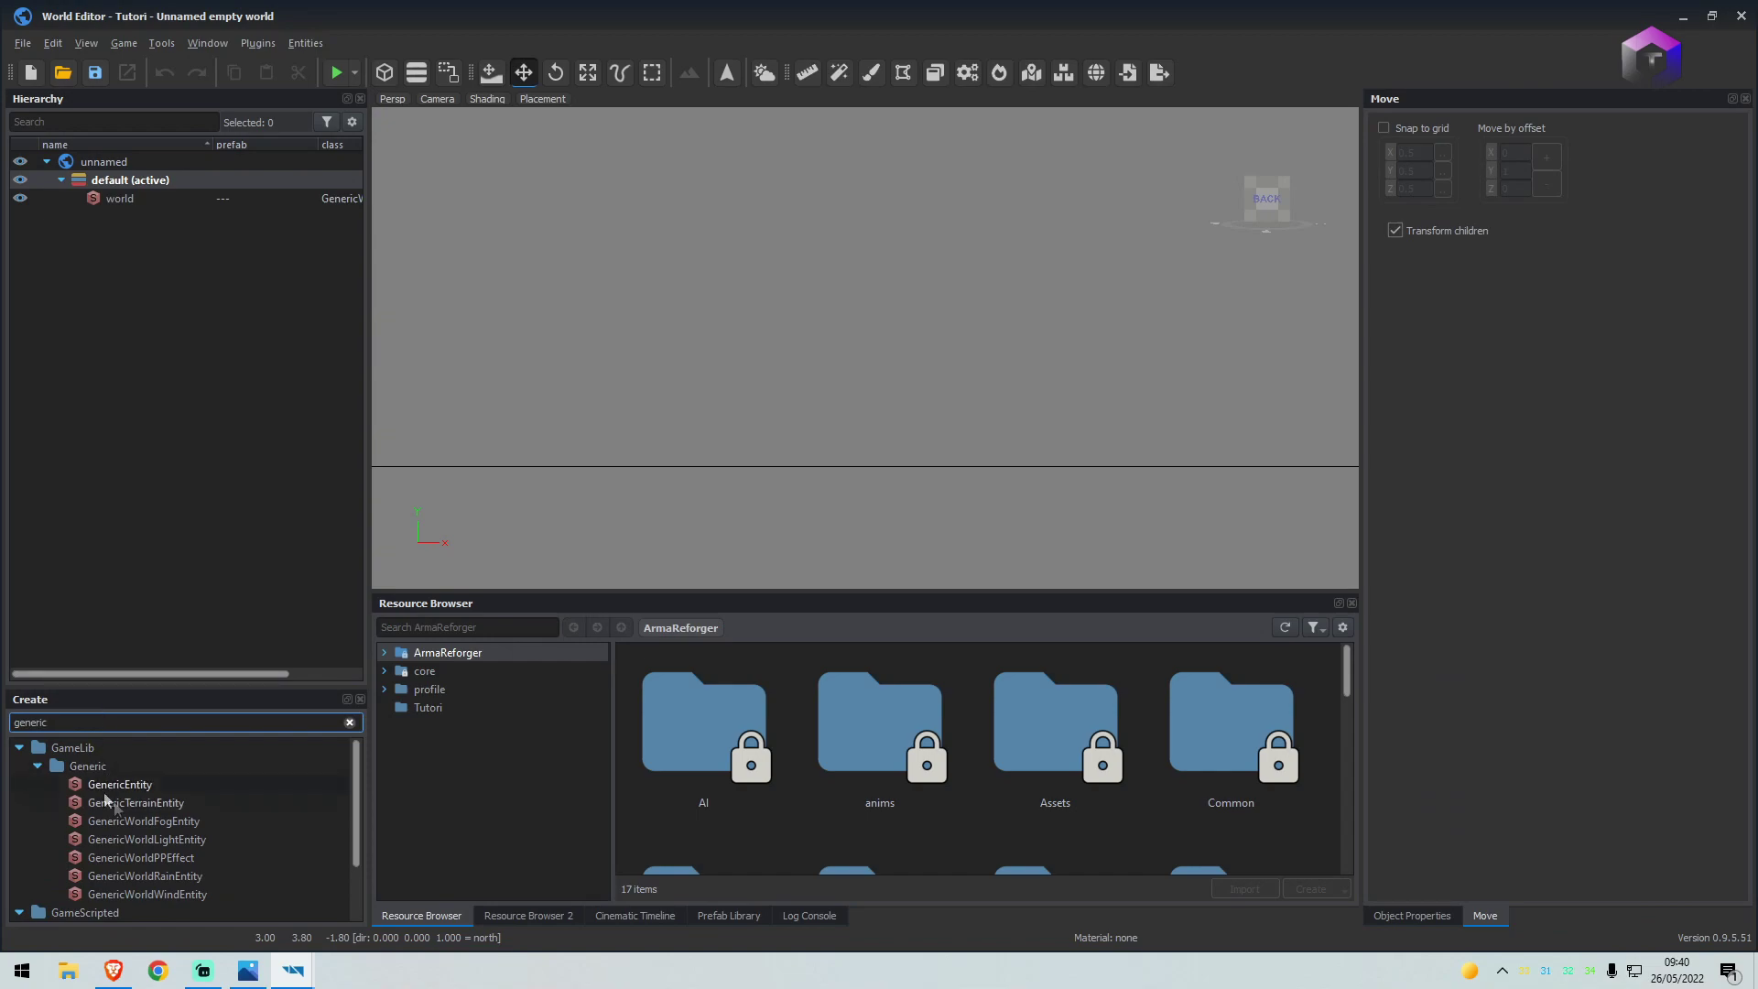
left_click_drag(130, 804, 932, 418)
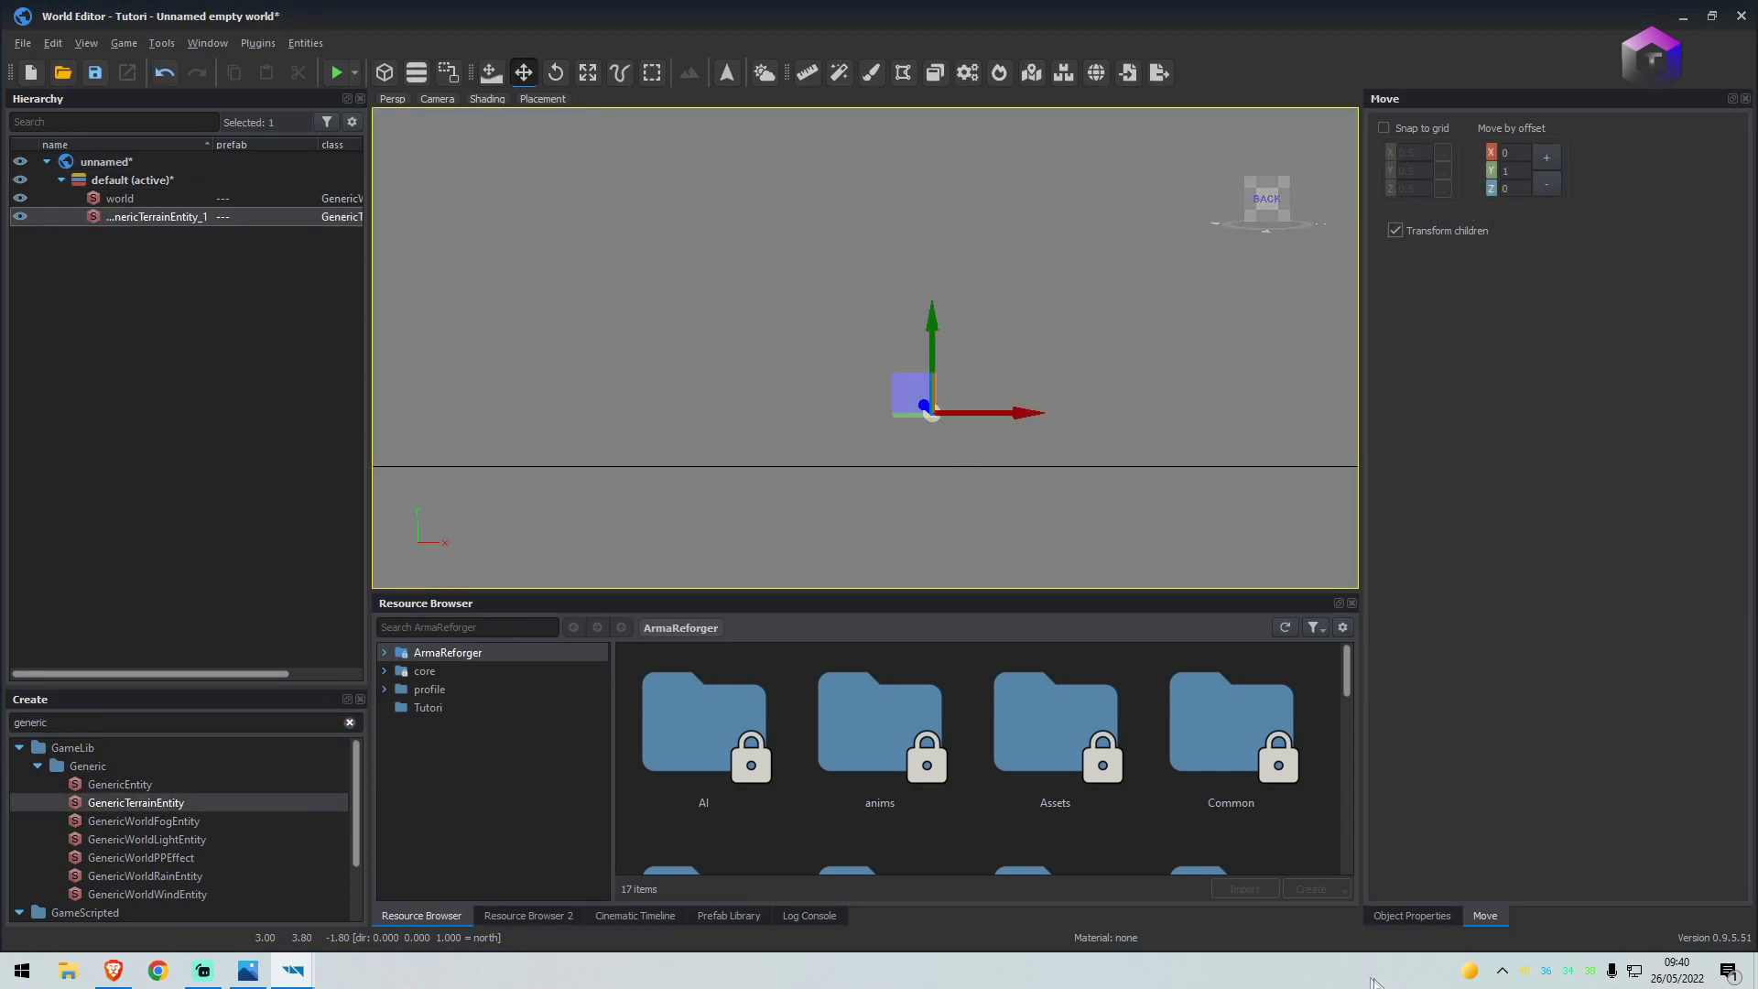
Set the terrain entity's X, Y and Z coordinates to 0
left_click(1412, 916)
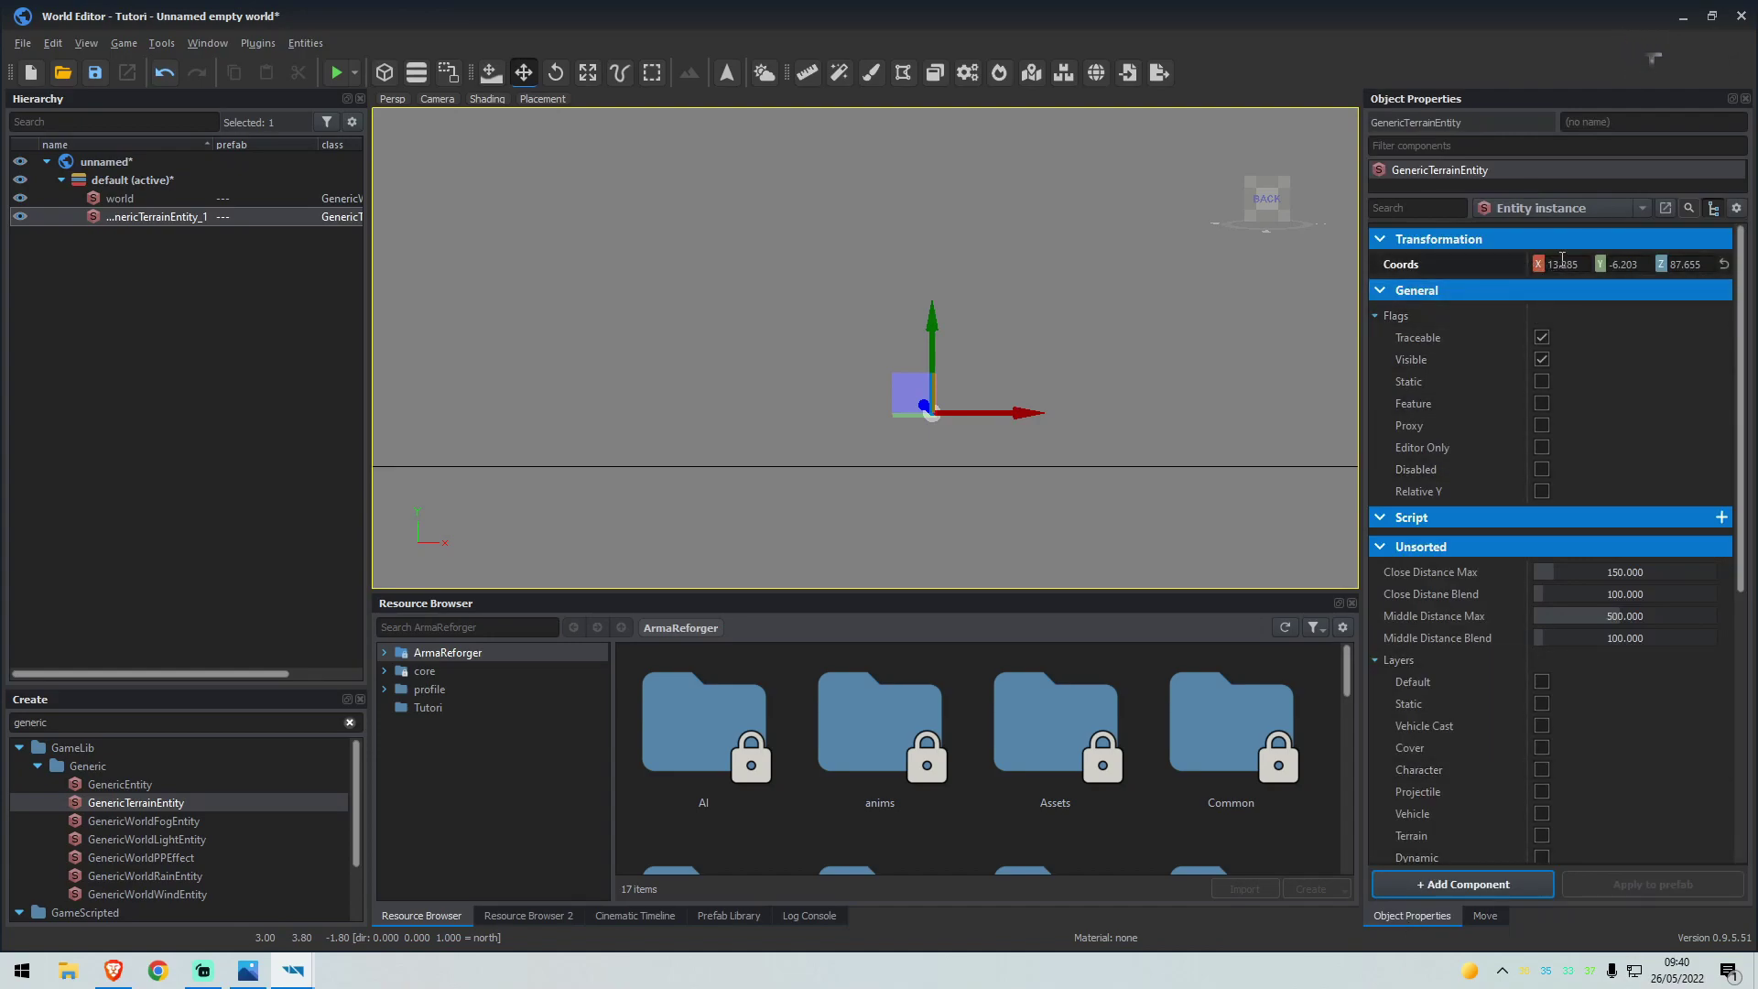
double_click(1562, 263)
type("0")
double_click(1628, 265)
type("0")
double_click(1695, 265)
type("0")
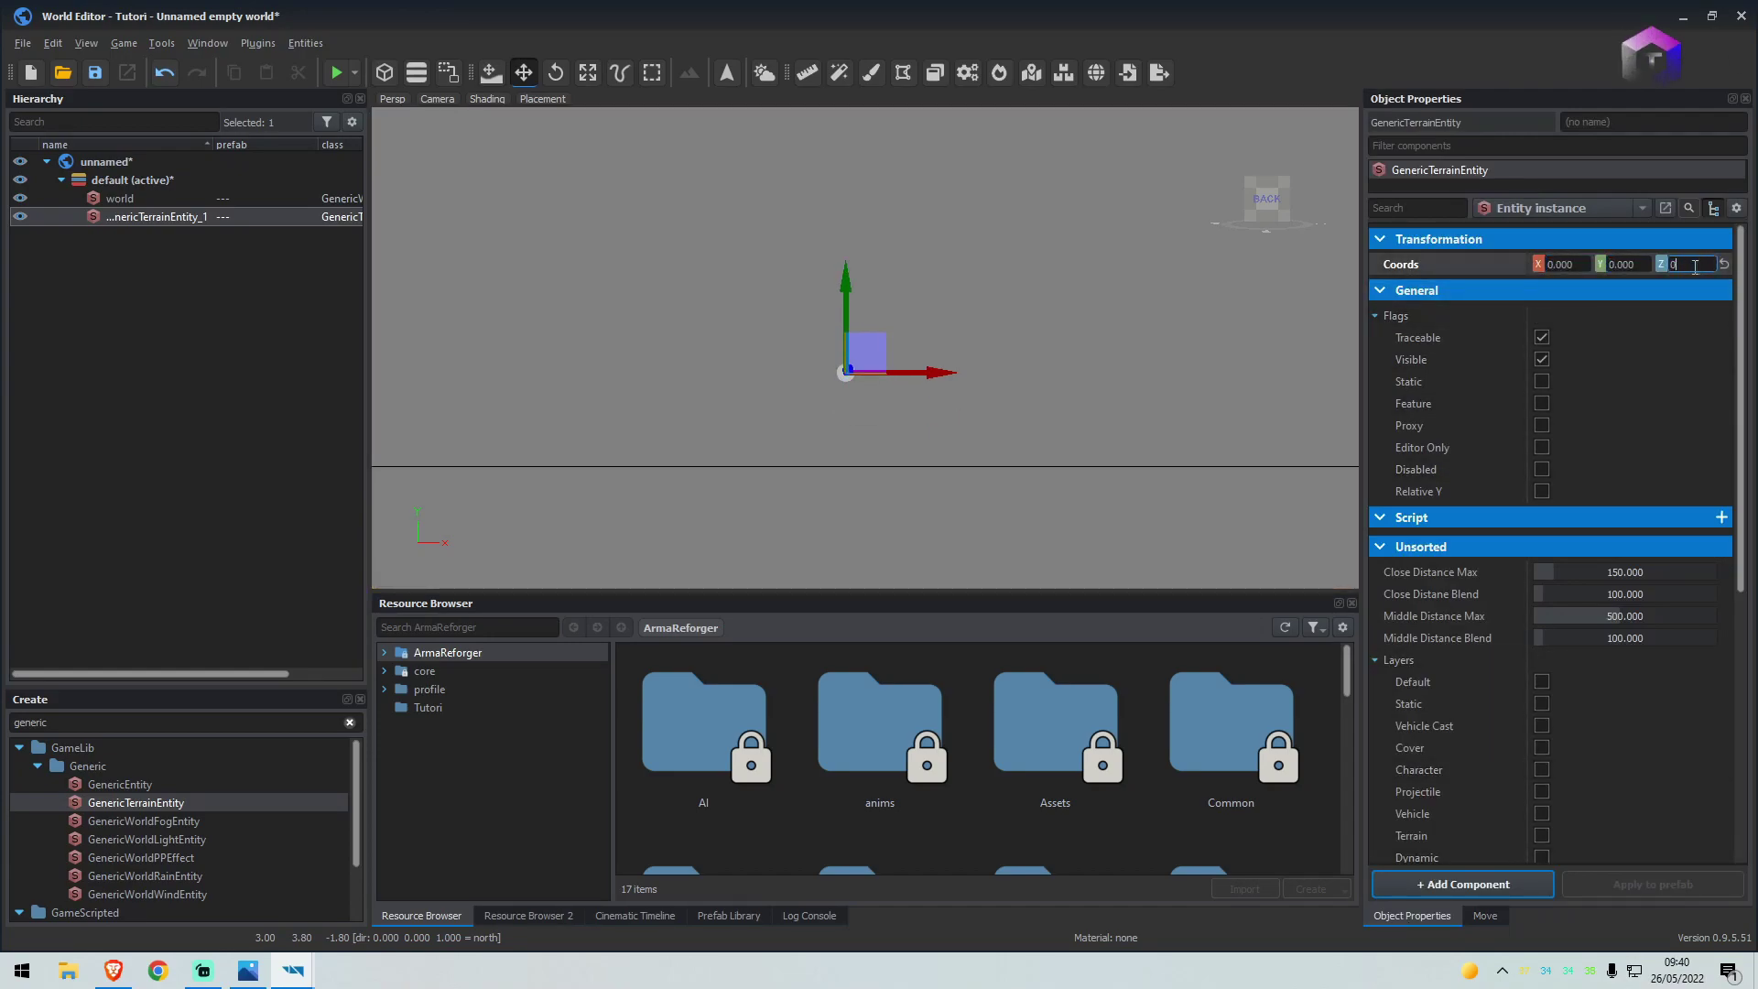
left_click(1487, 269)
Save the world under the file name unnamed in the Tutori project folder
scroll(1012, 305, "down", 6)
right_click_drag(1012, 305, 1029, 301)
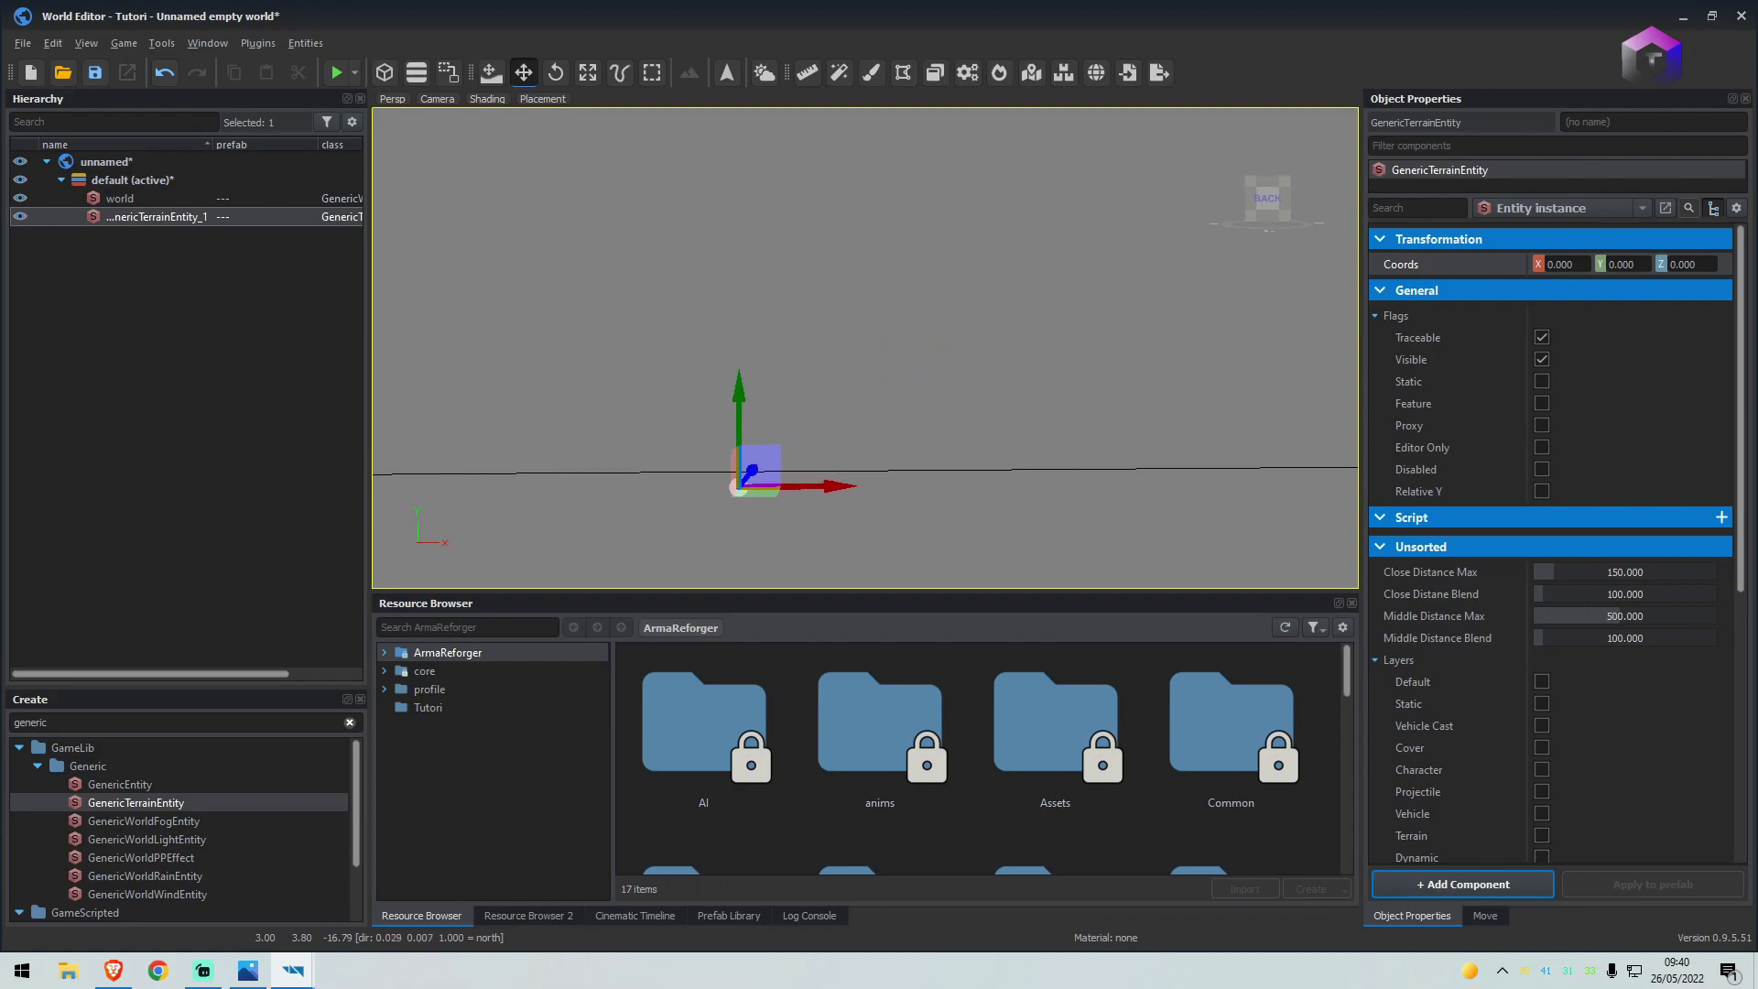
right_click_drag(673, 288, 759, 267)
left_click(97, 78)
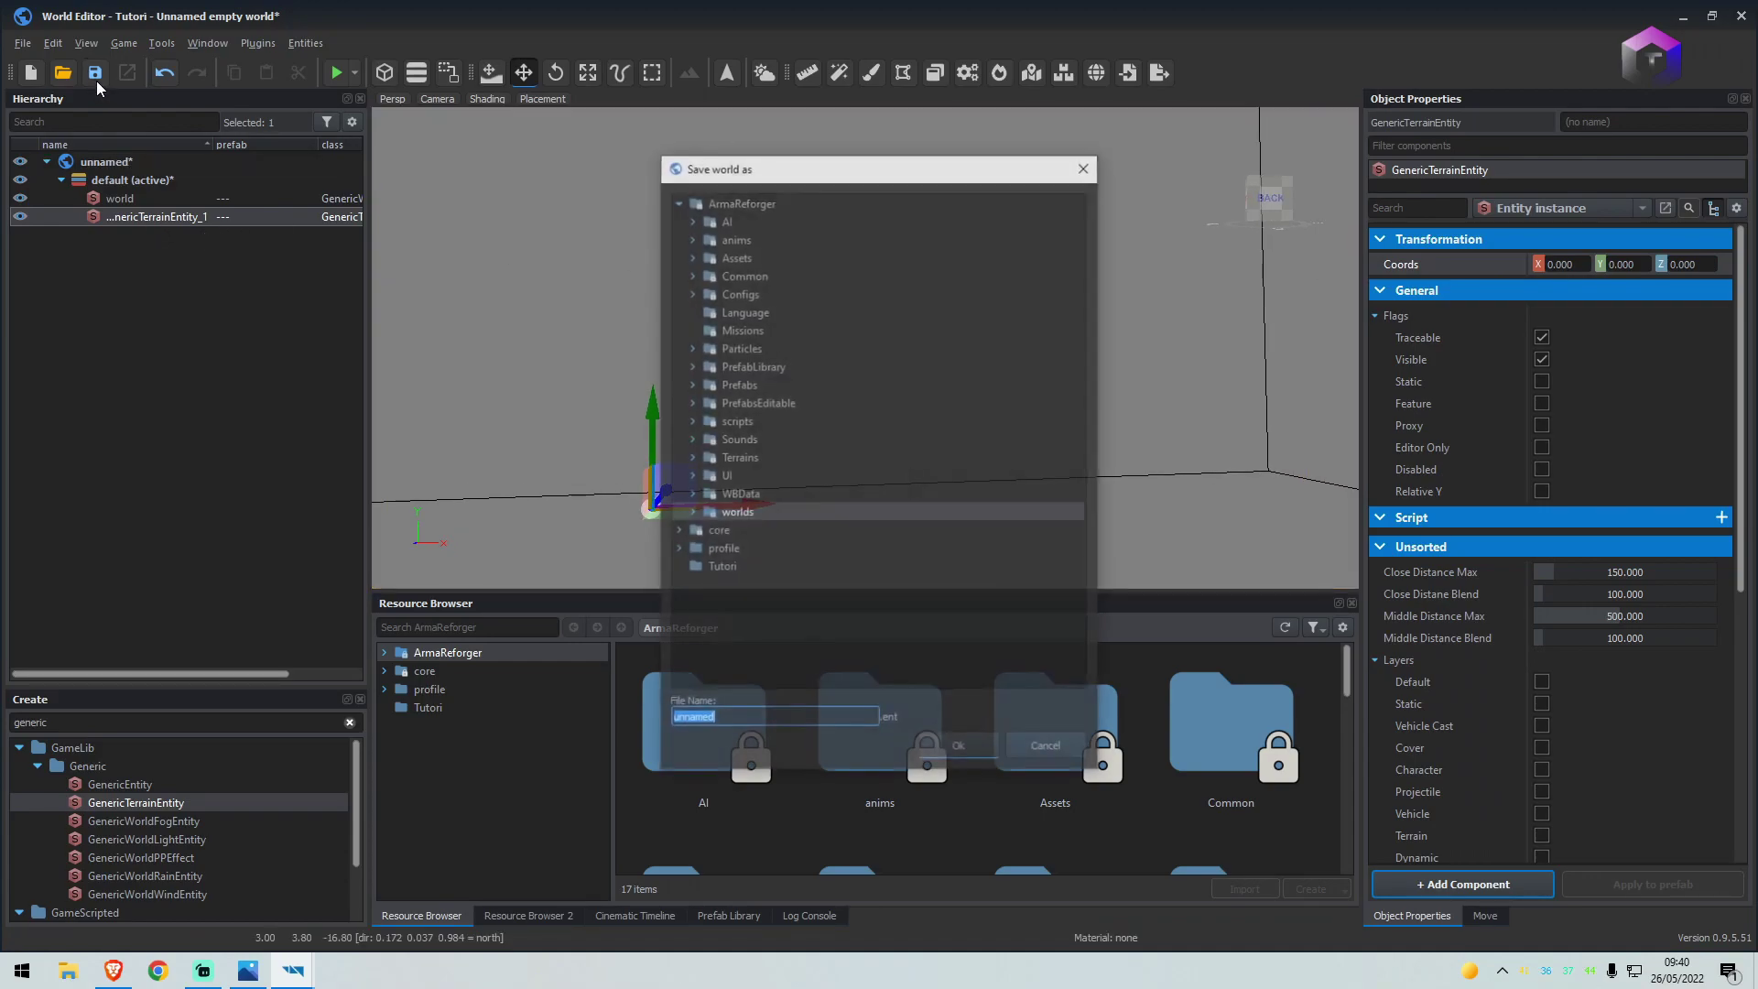
left_click(696, 566)
left_click(959, 749)
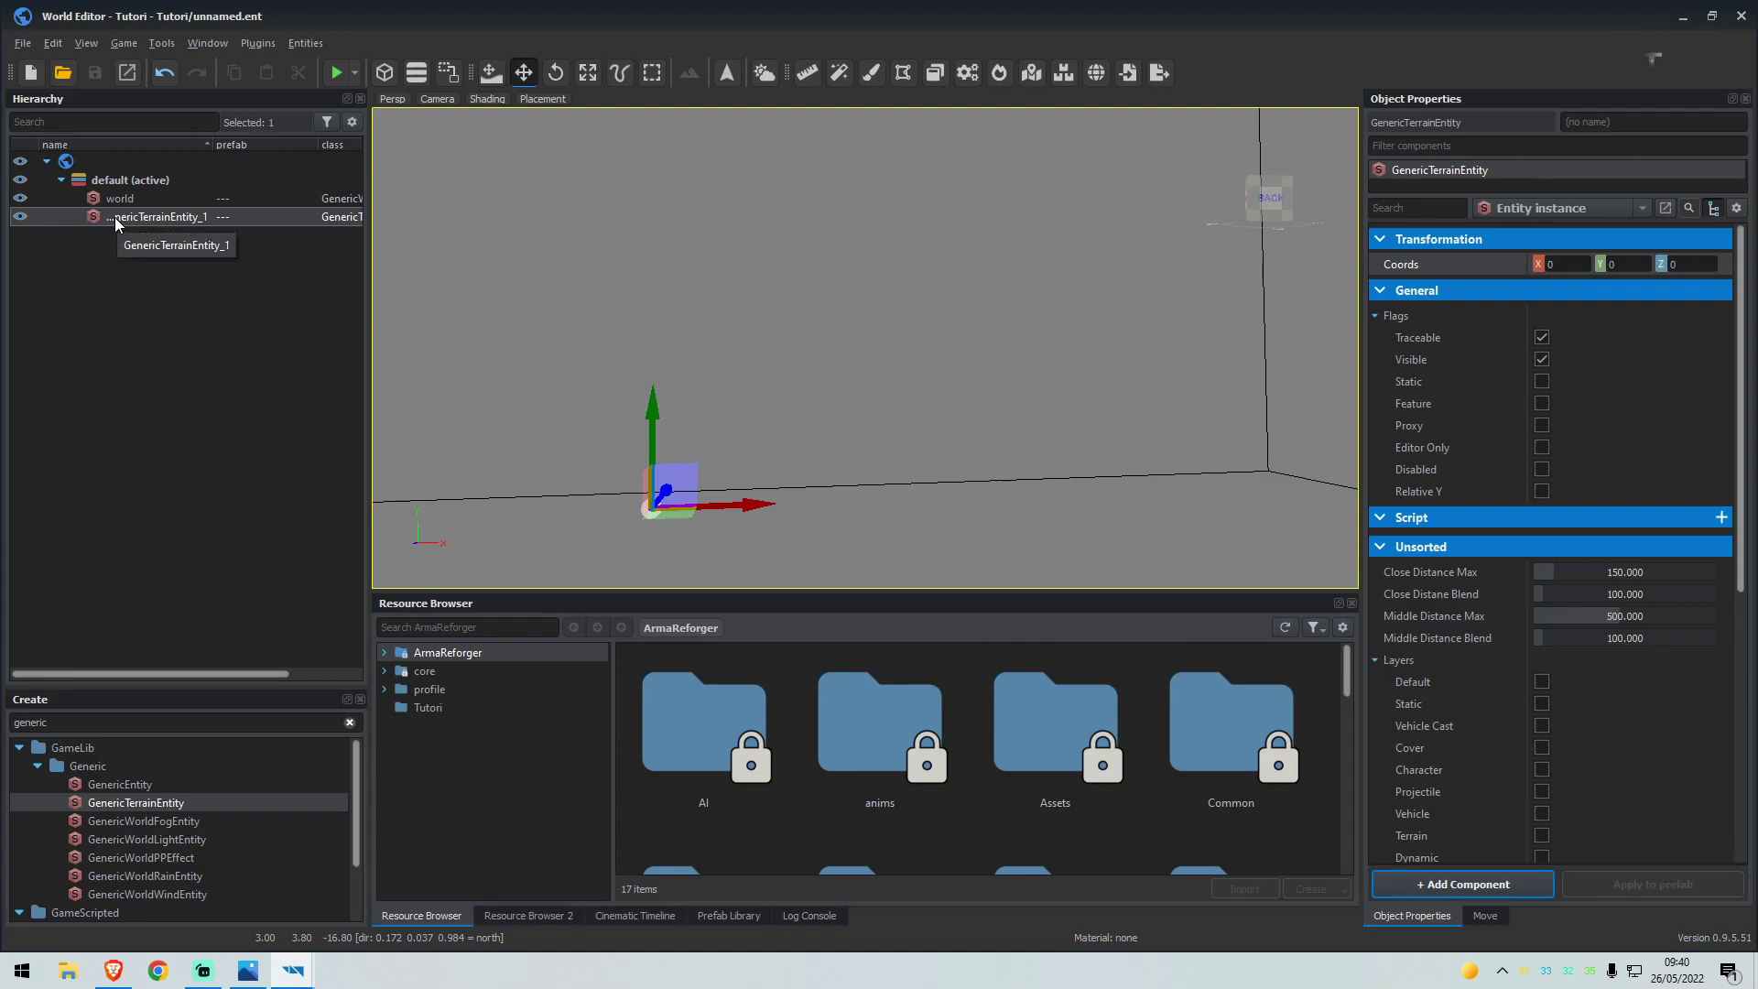
Create a new terrain named Terrain with a 512 x 512 grid on the terrain entity and save the world
right_click(115, 217)
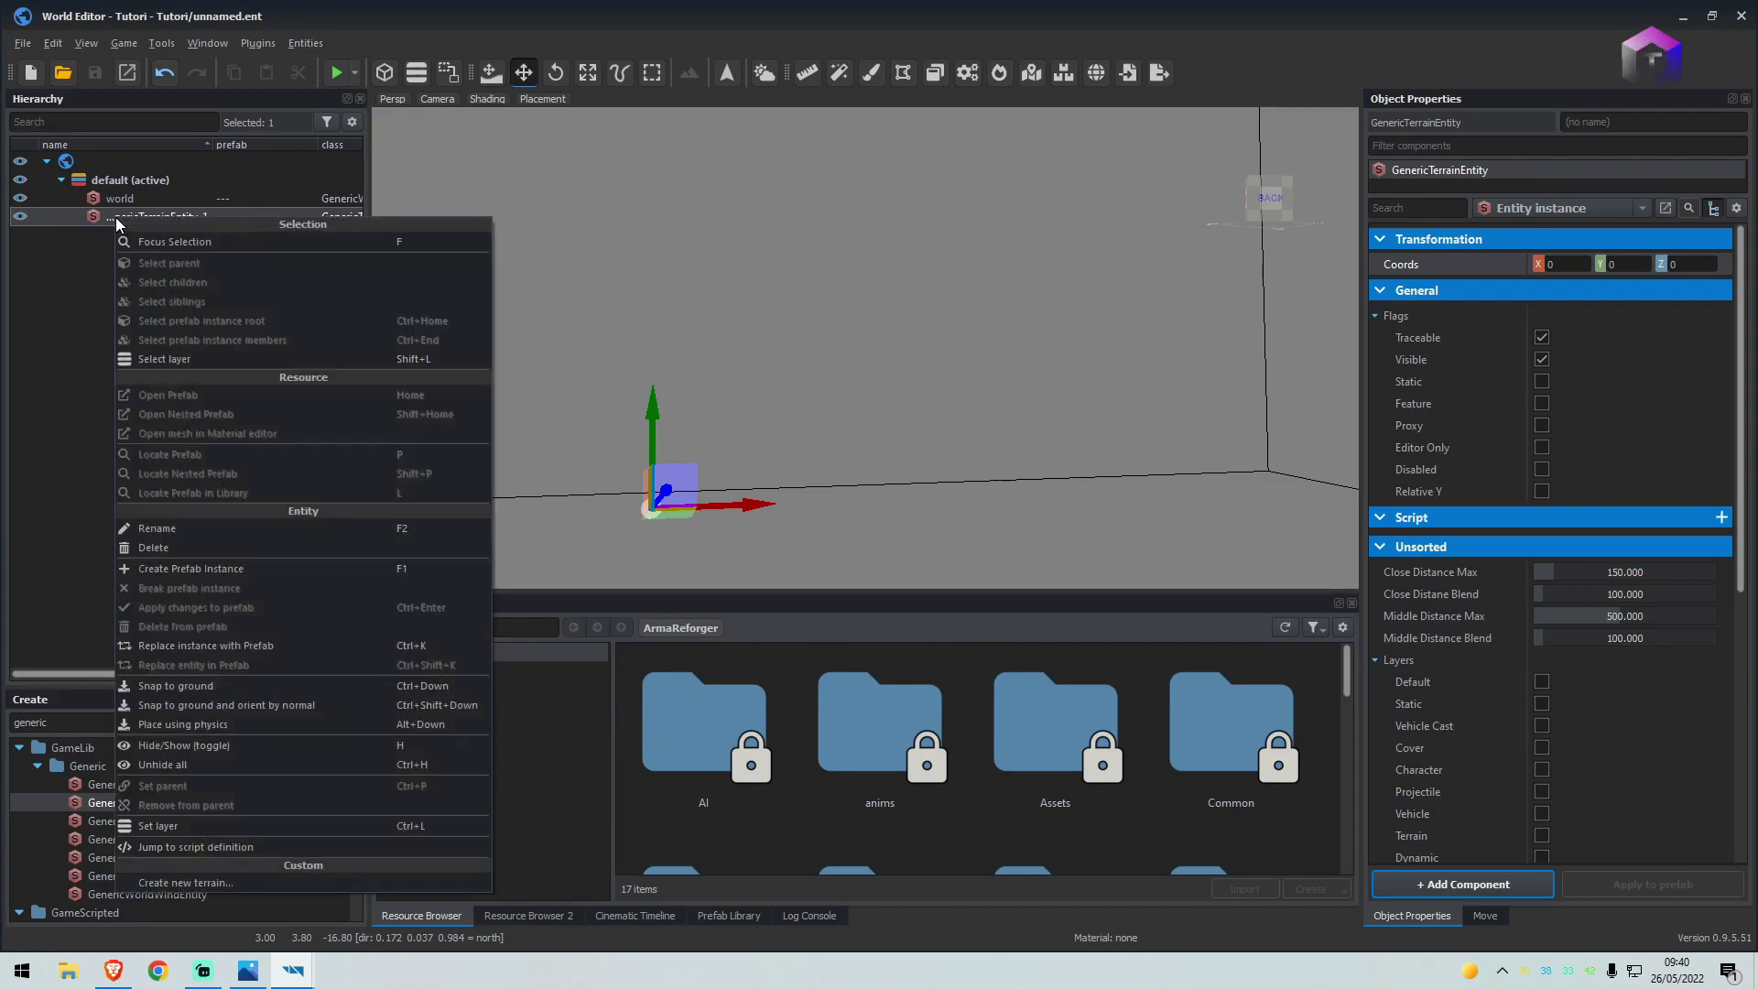
left_click(252, 881)
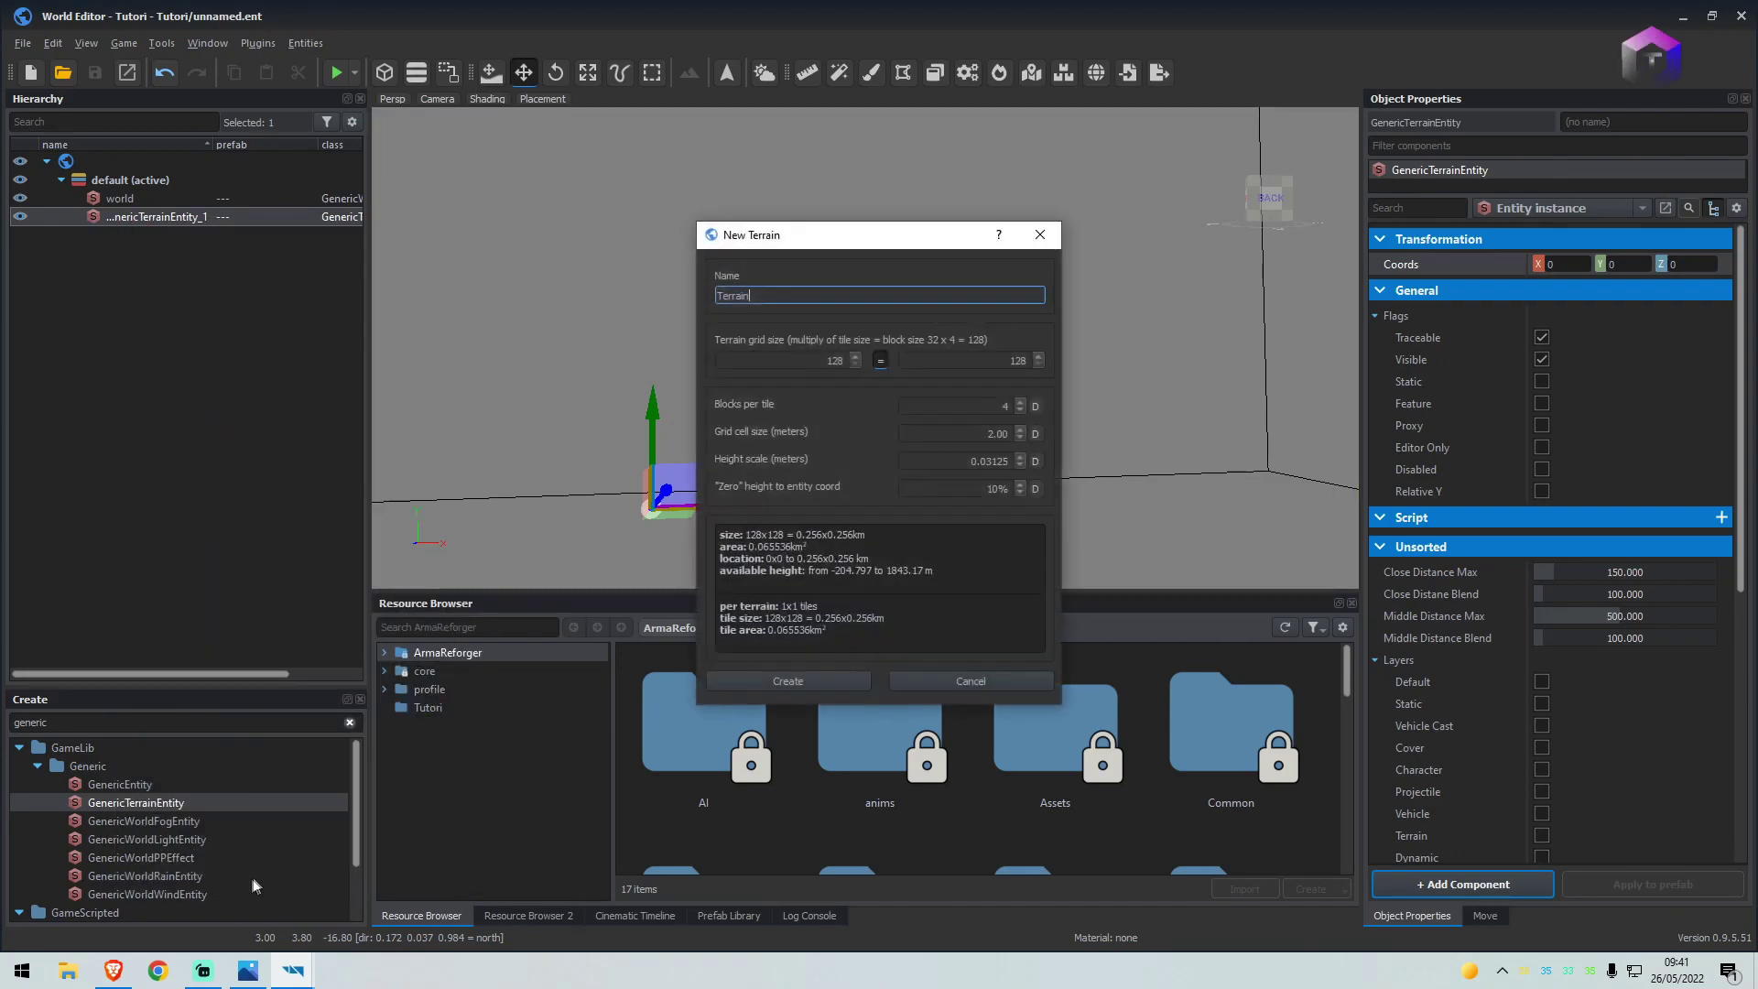
left_click(855, 357)
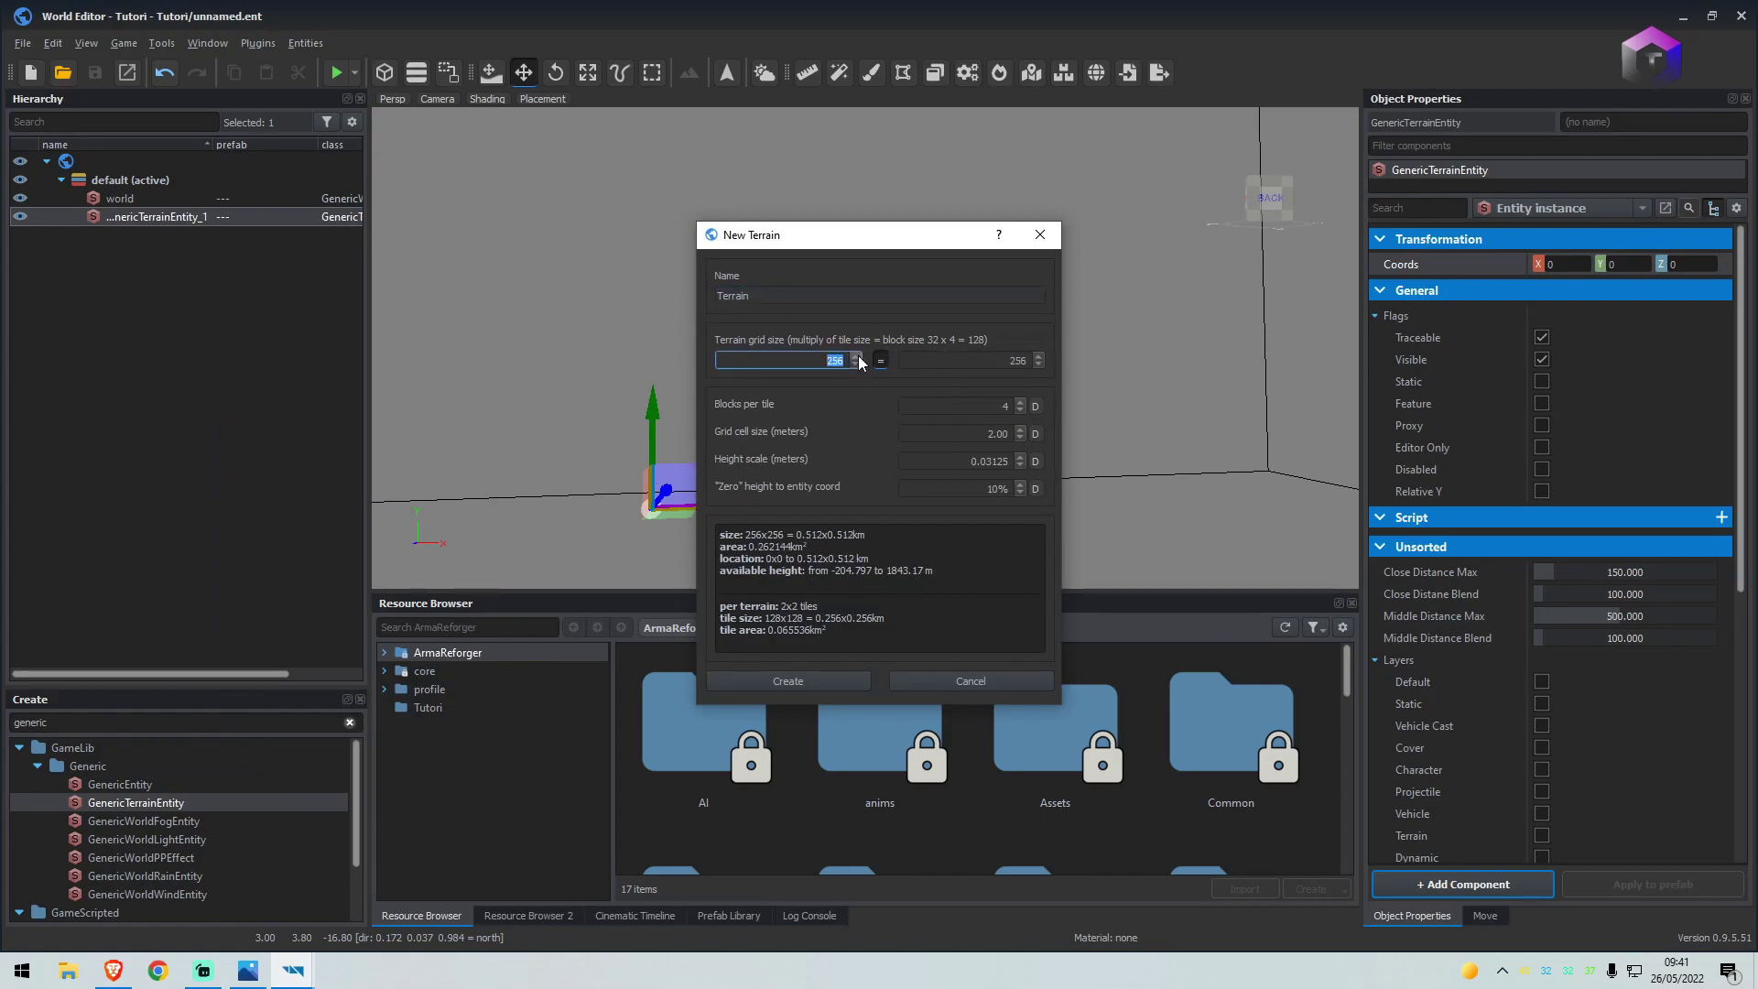
left_click(855, 357)
left_click(856, 357)
left_click_drag(748, 535, 863, 543)
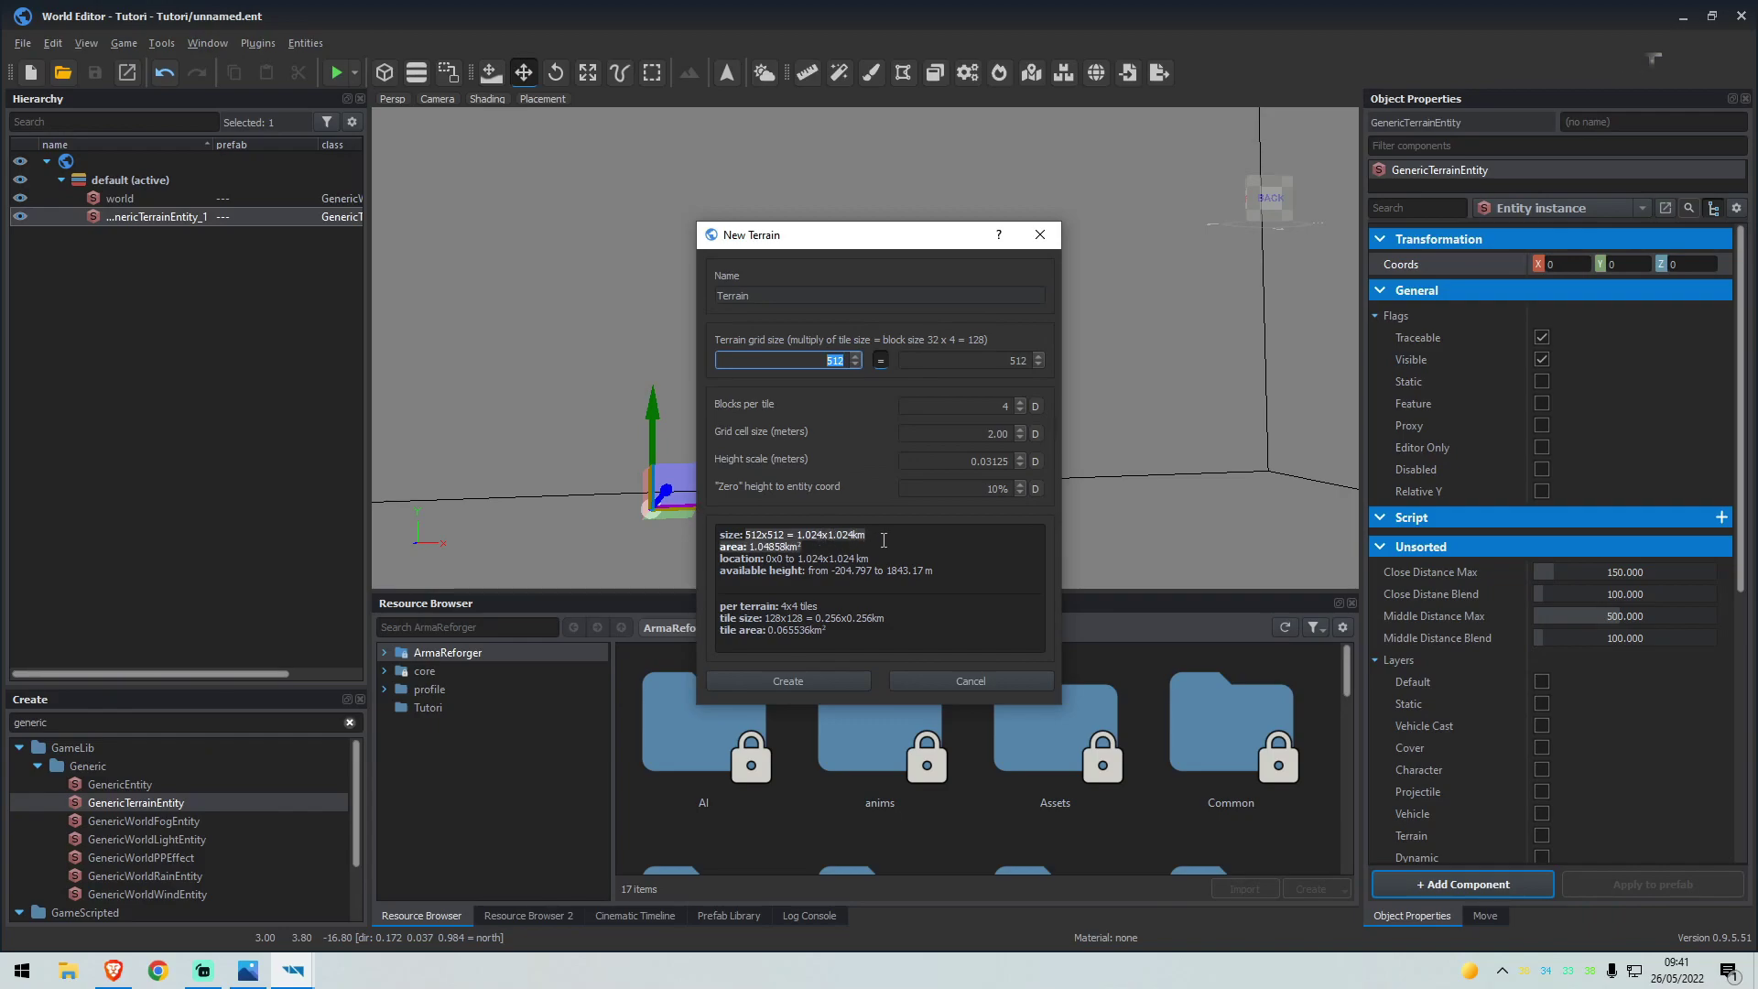
left_click(764, 551)
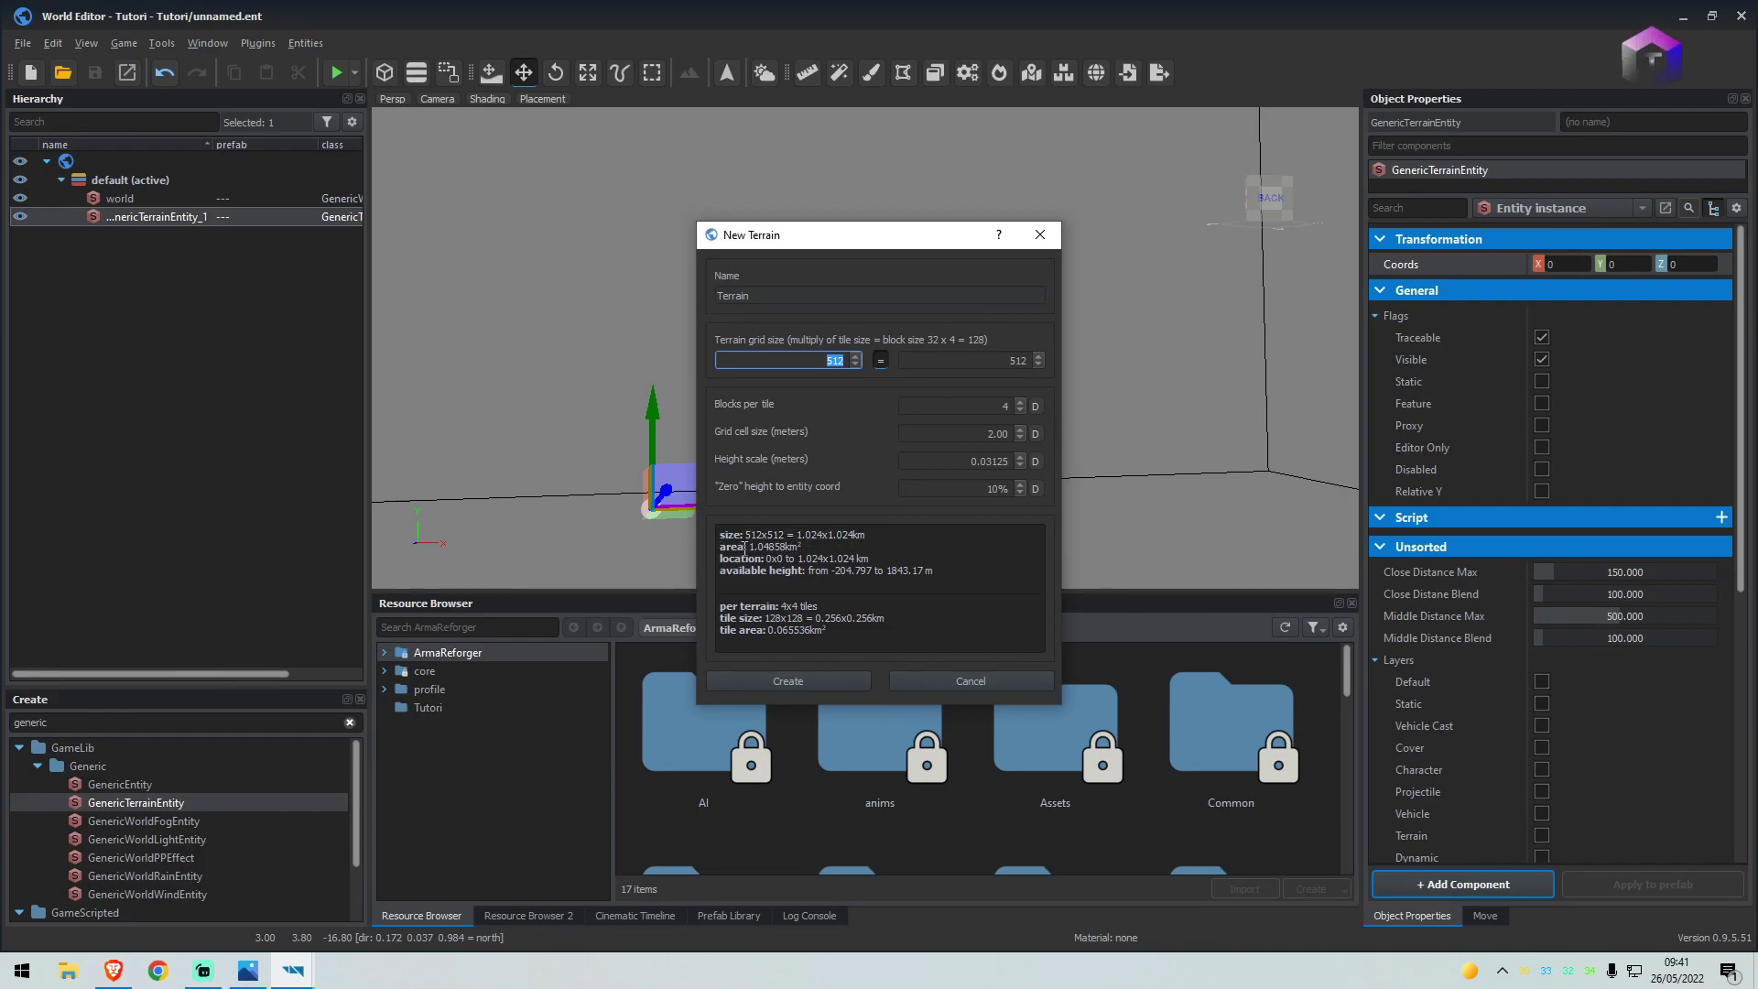
left_click(788, 681)
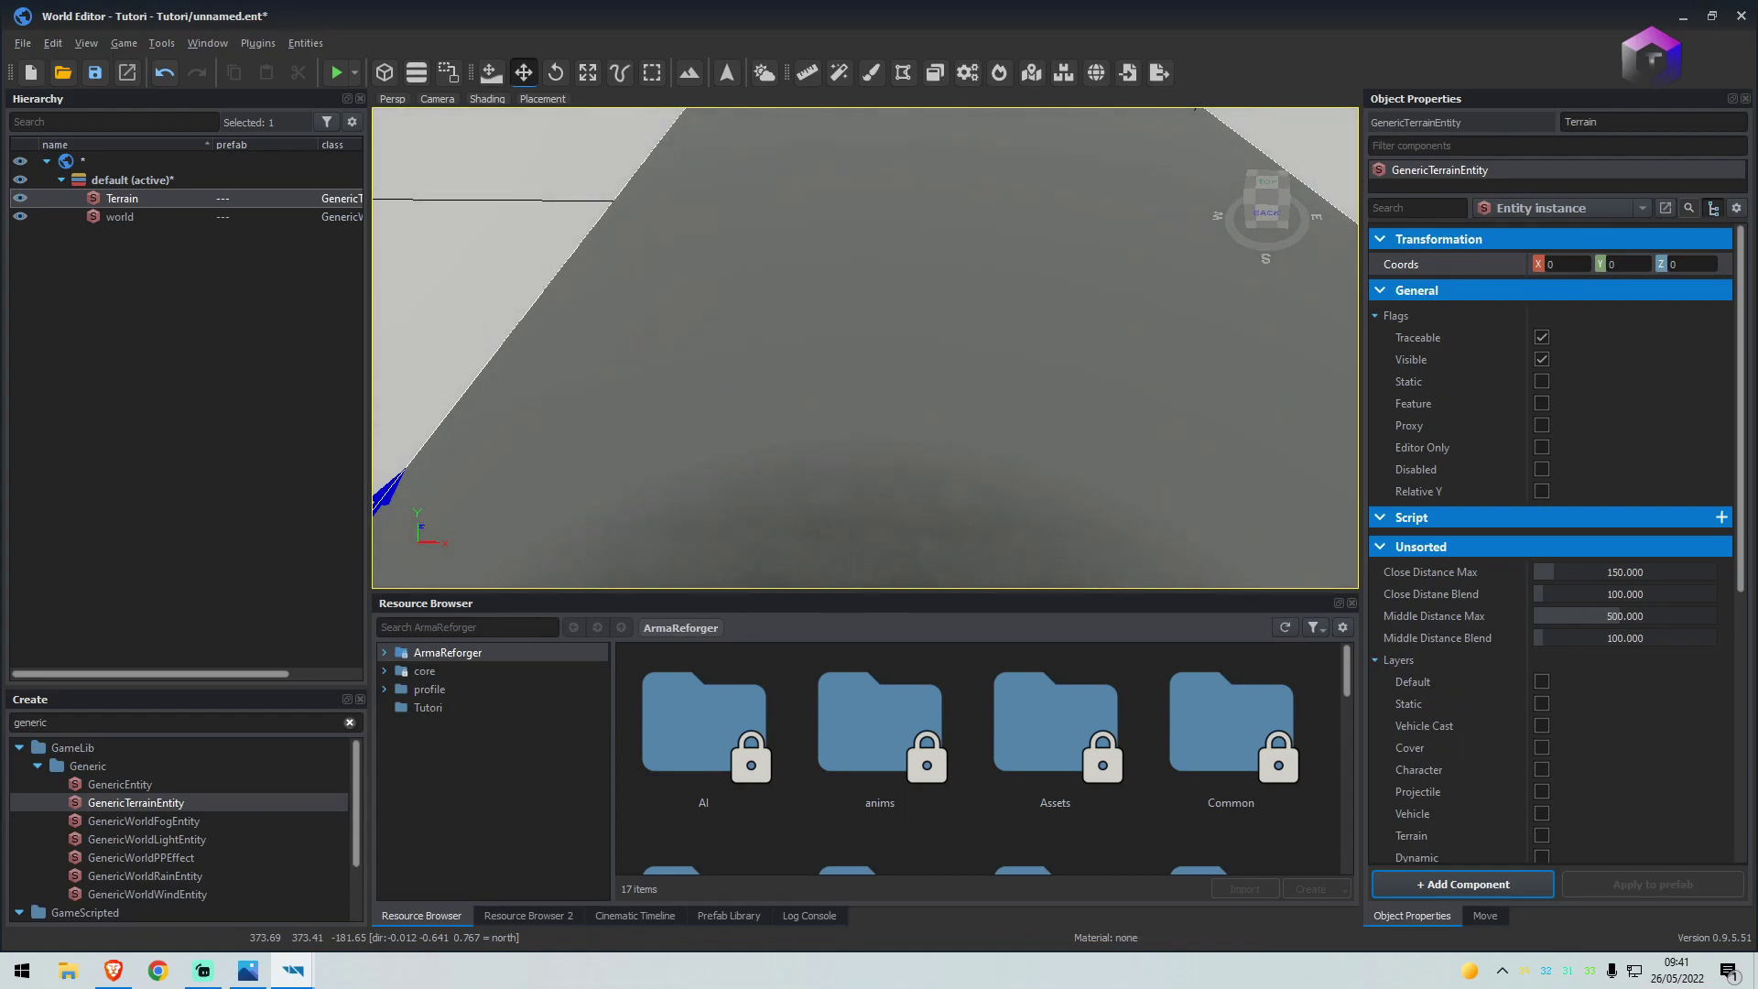
left_click(95, 74)
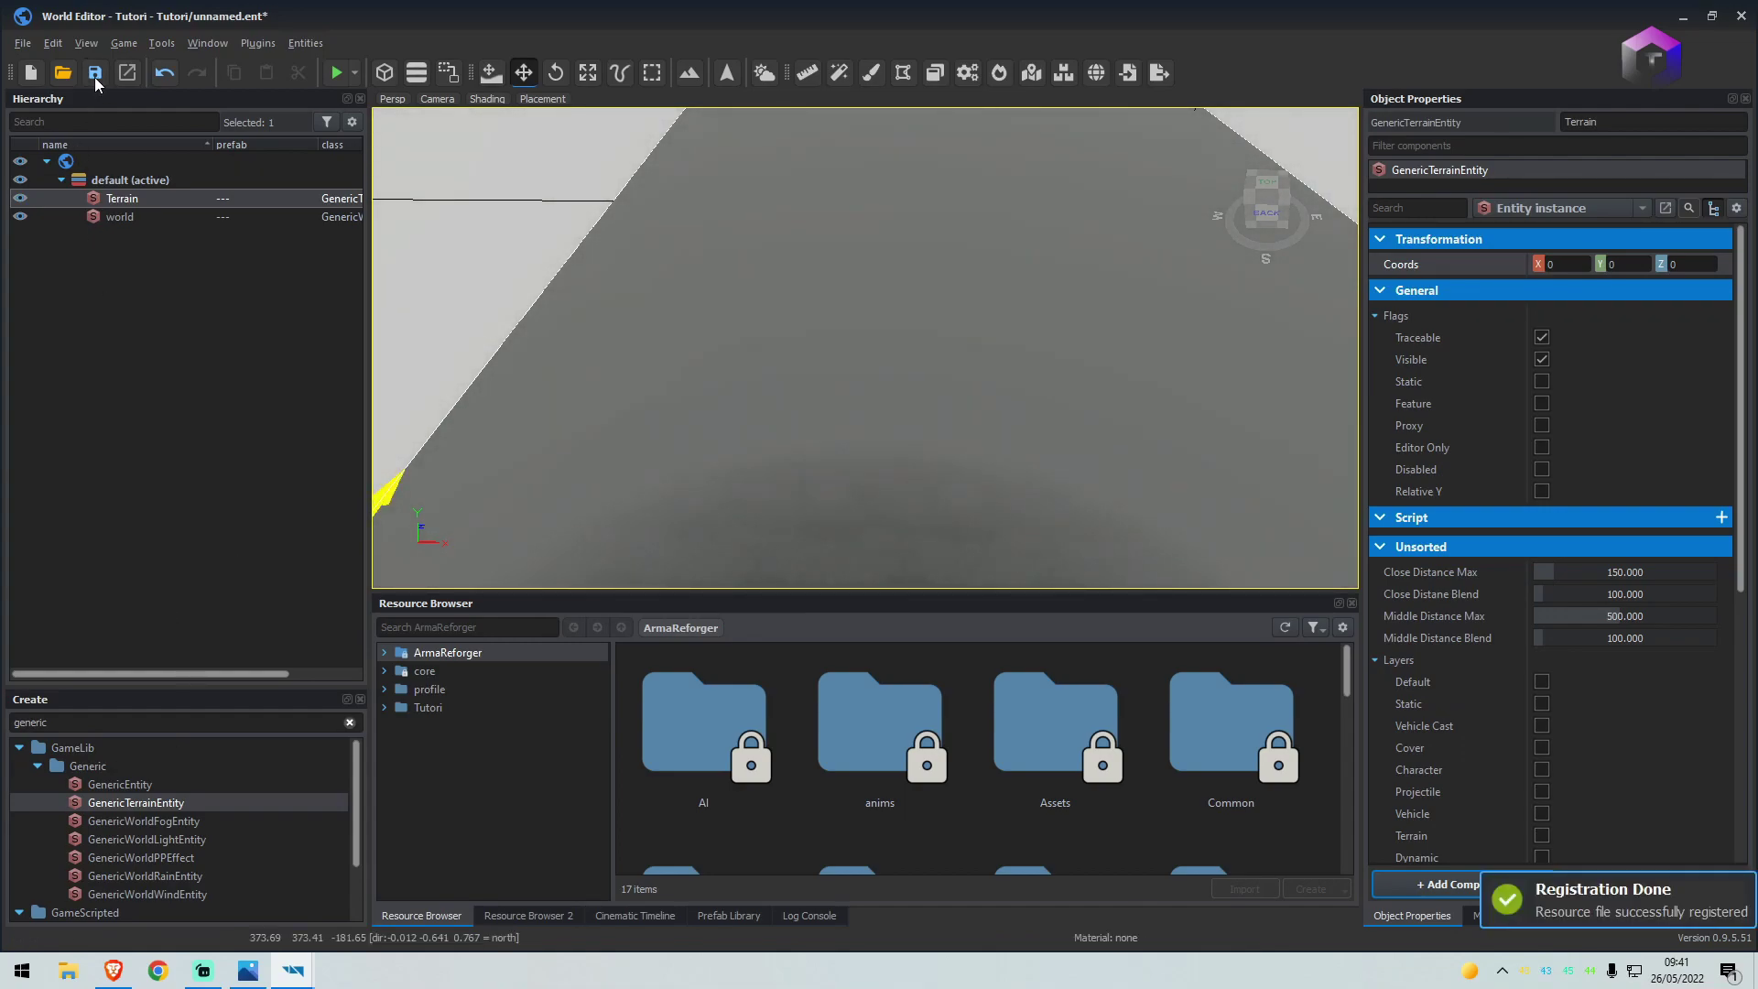
Search the entities for "camera" and place a CameraManager on the terrain near its corner
double_click(152, 723)
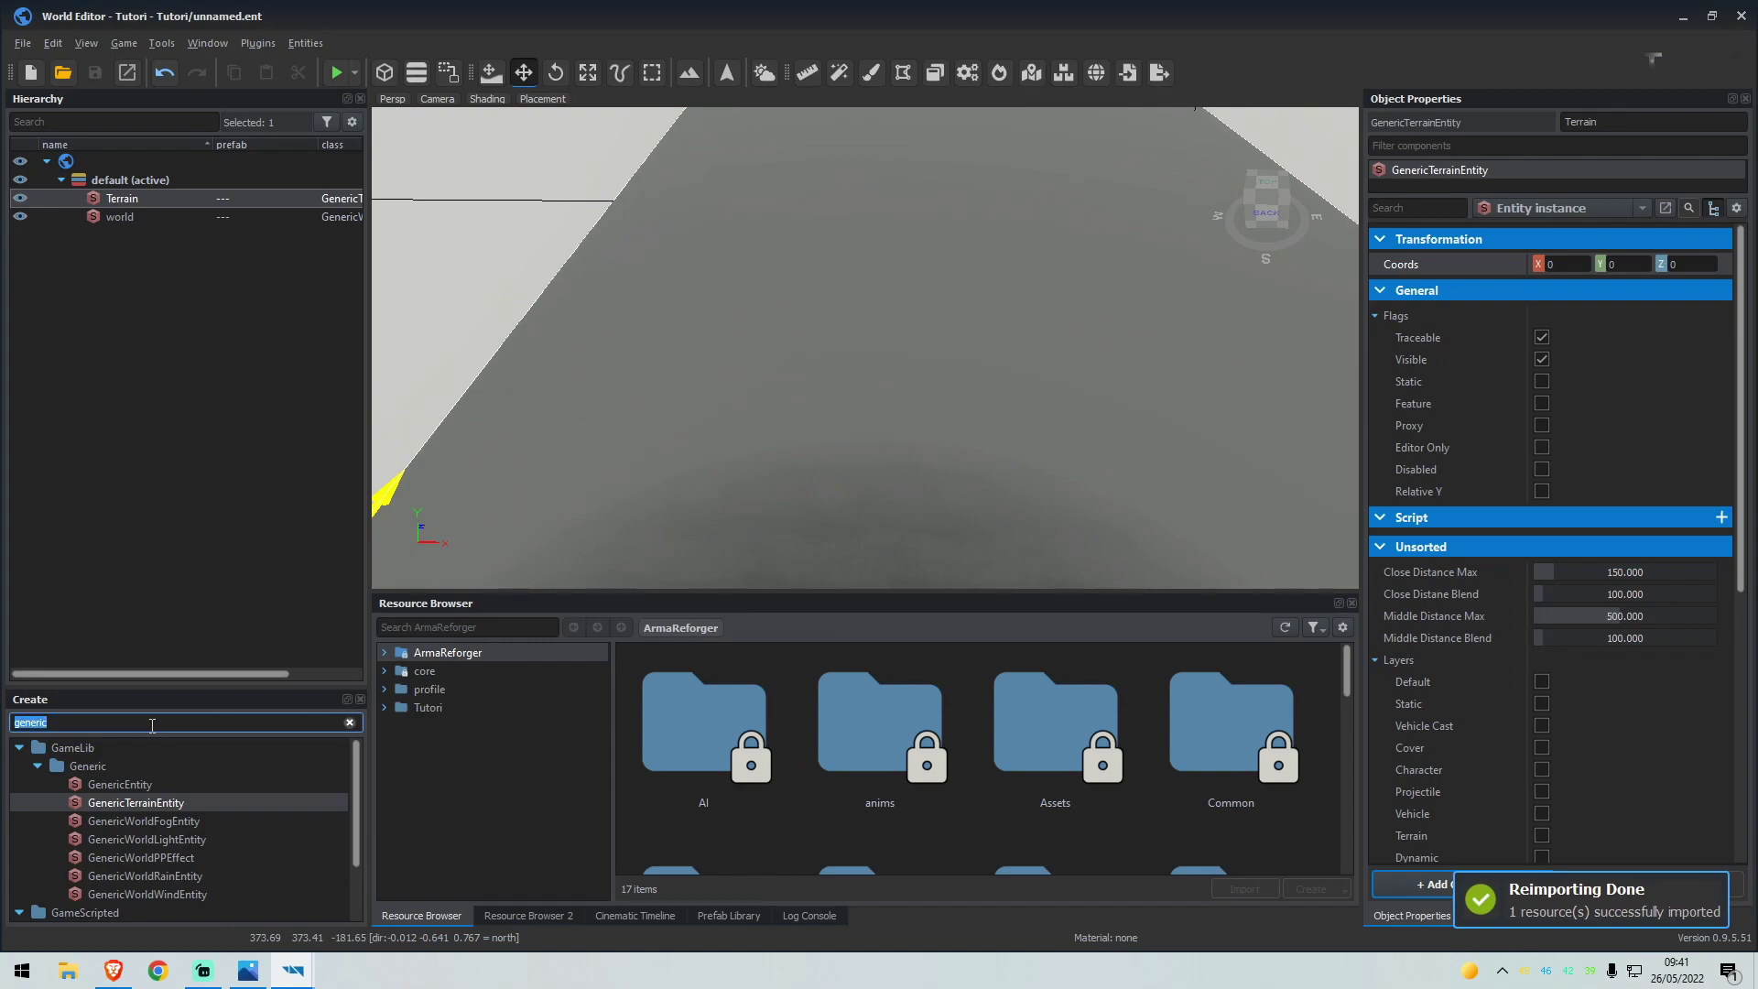
type("camera")
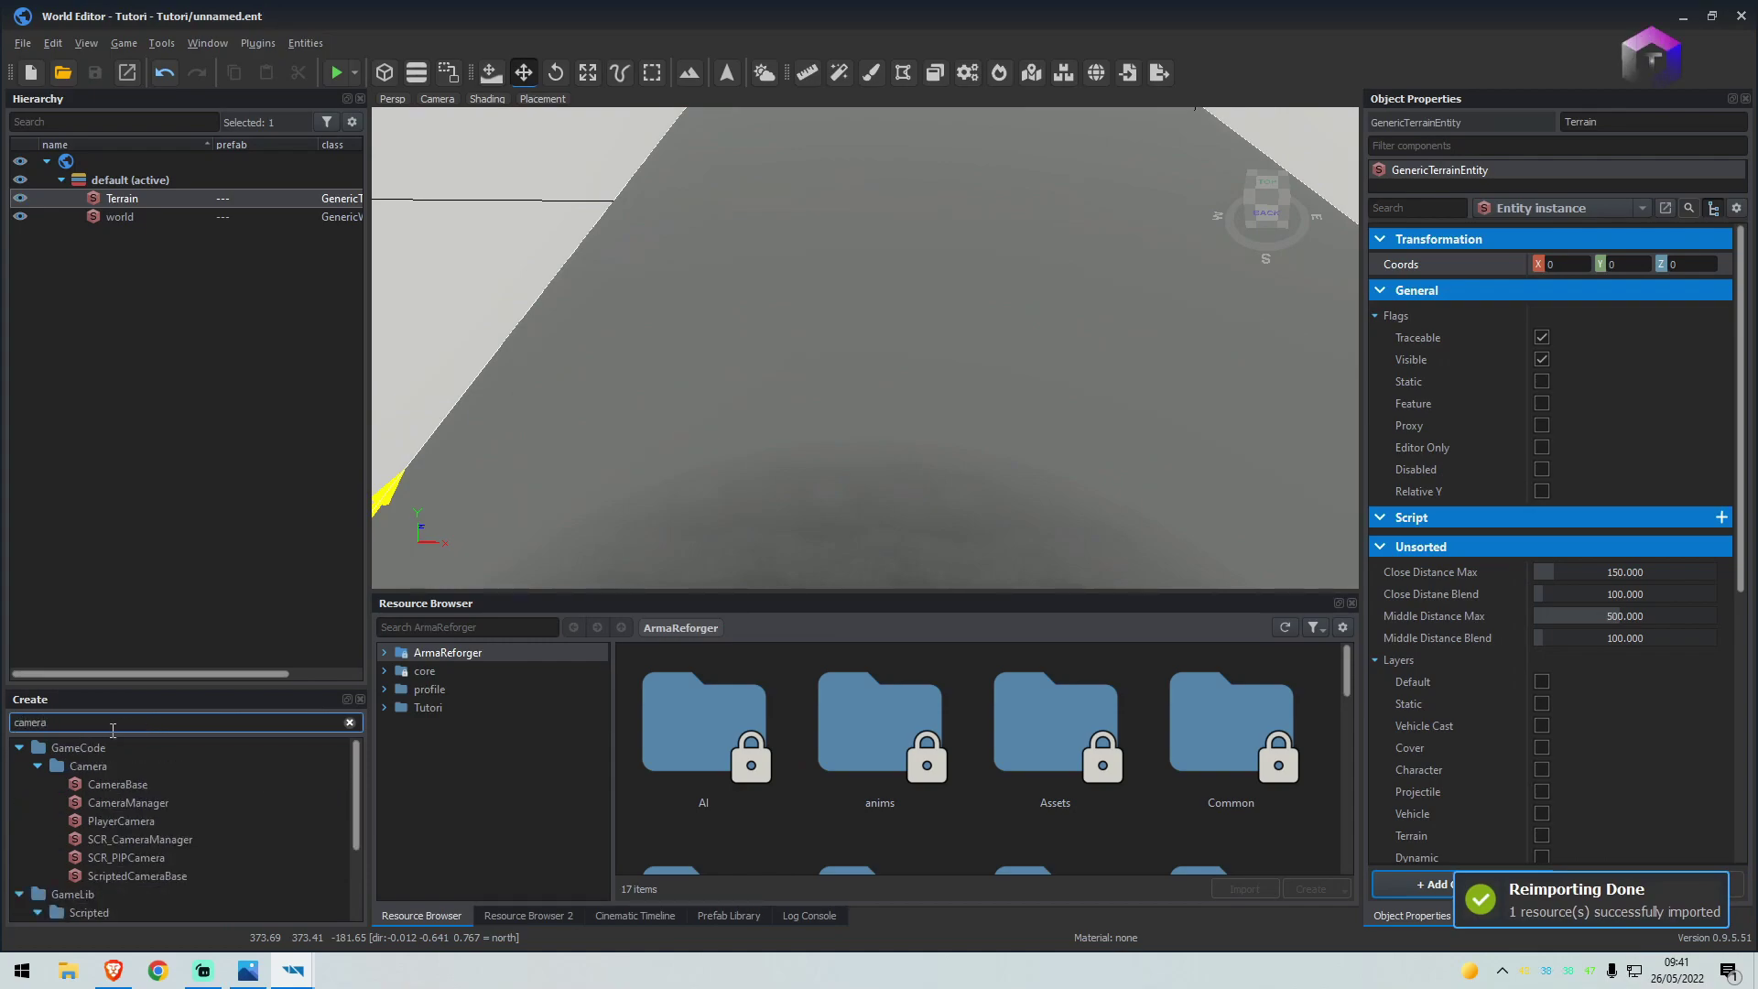
left_click_drag(129, 802, 498, 471)
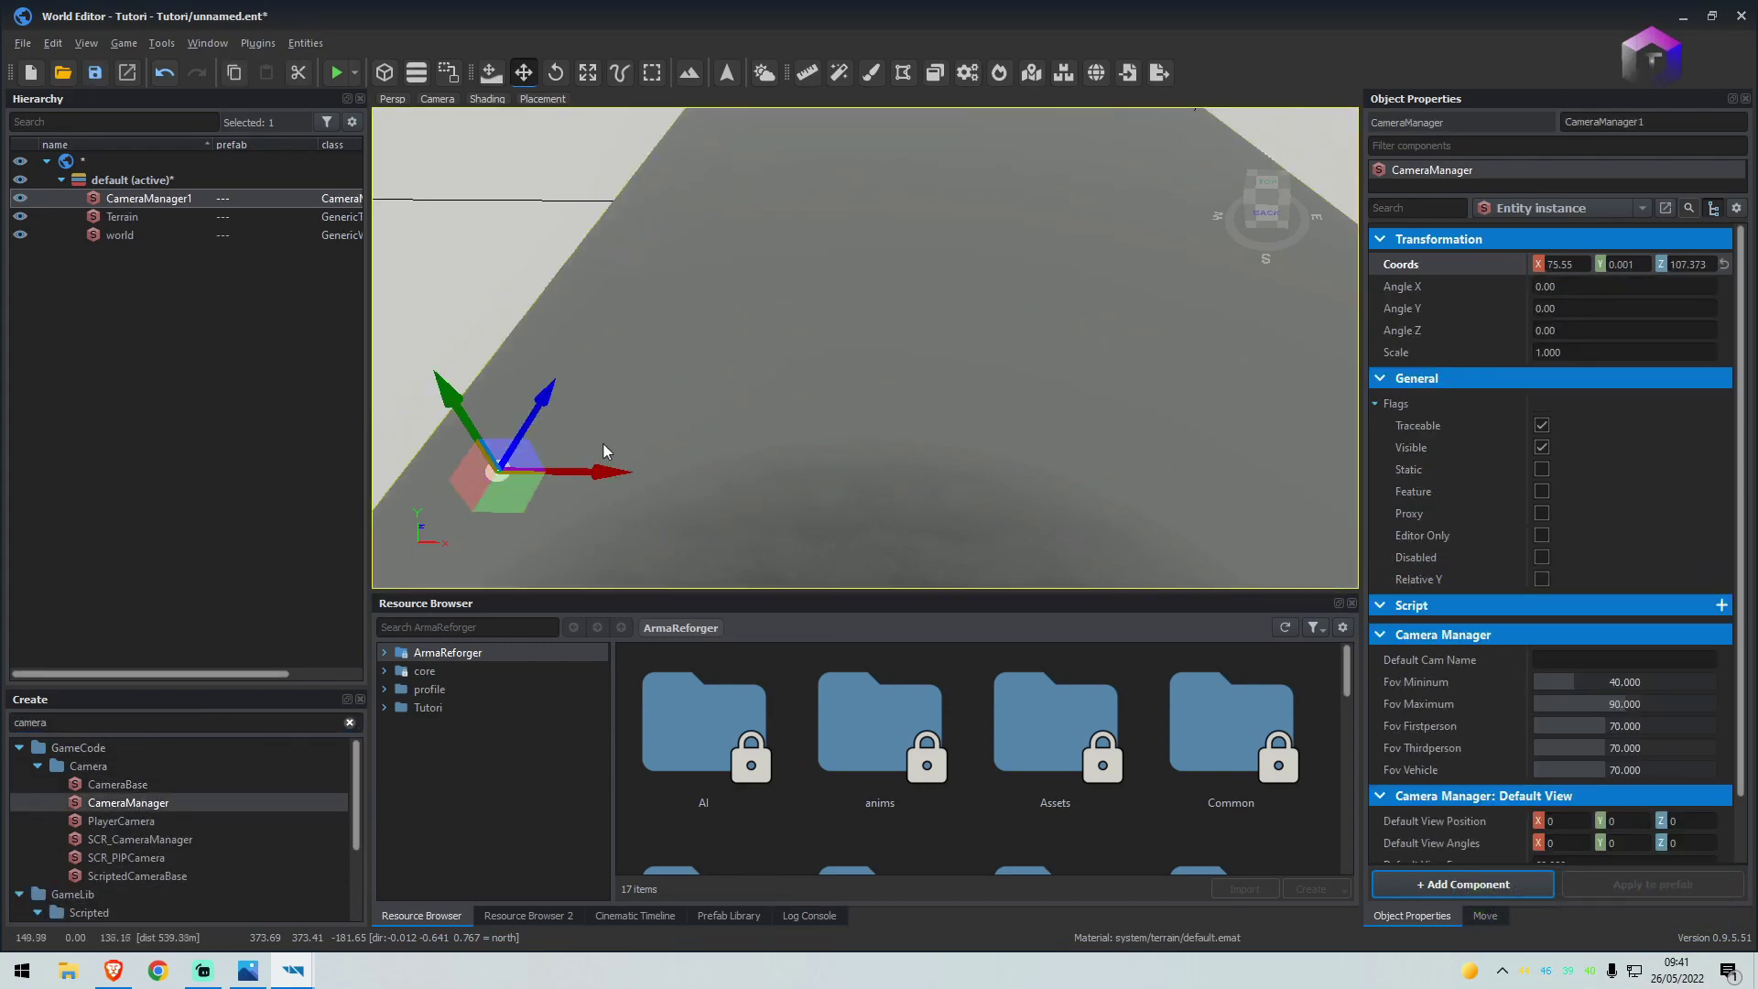
Review the play mode options and examine the terrain's surface and edges from close up and from above
left_click(354, 71)
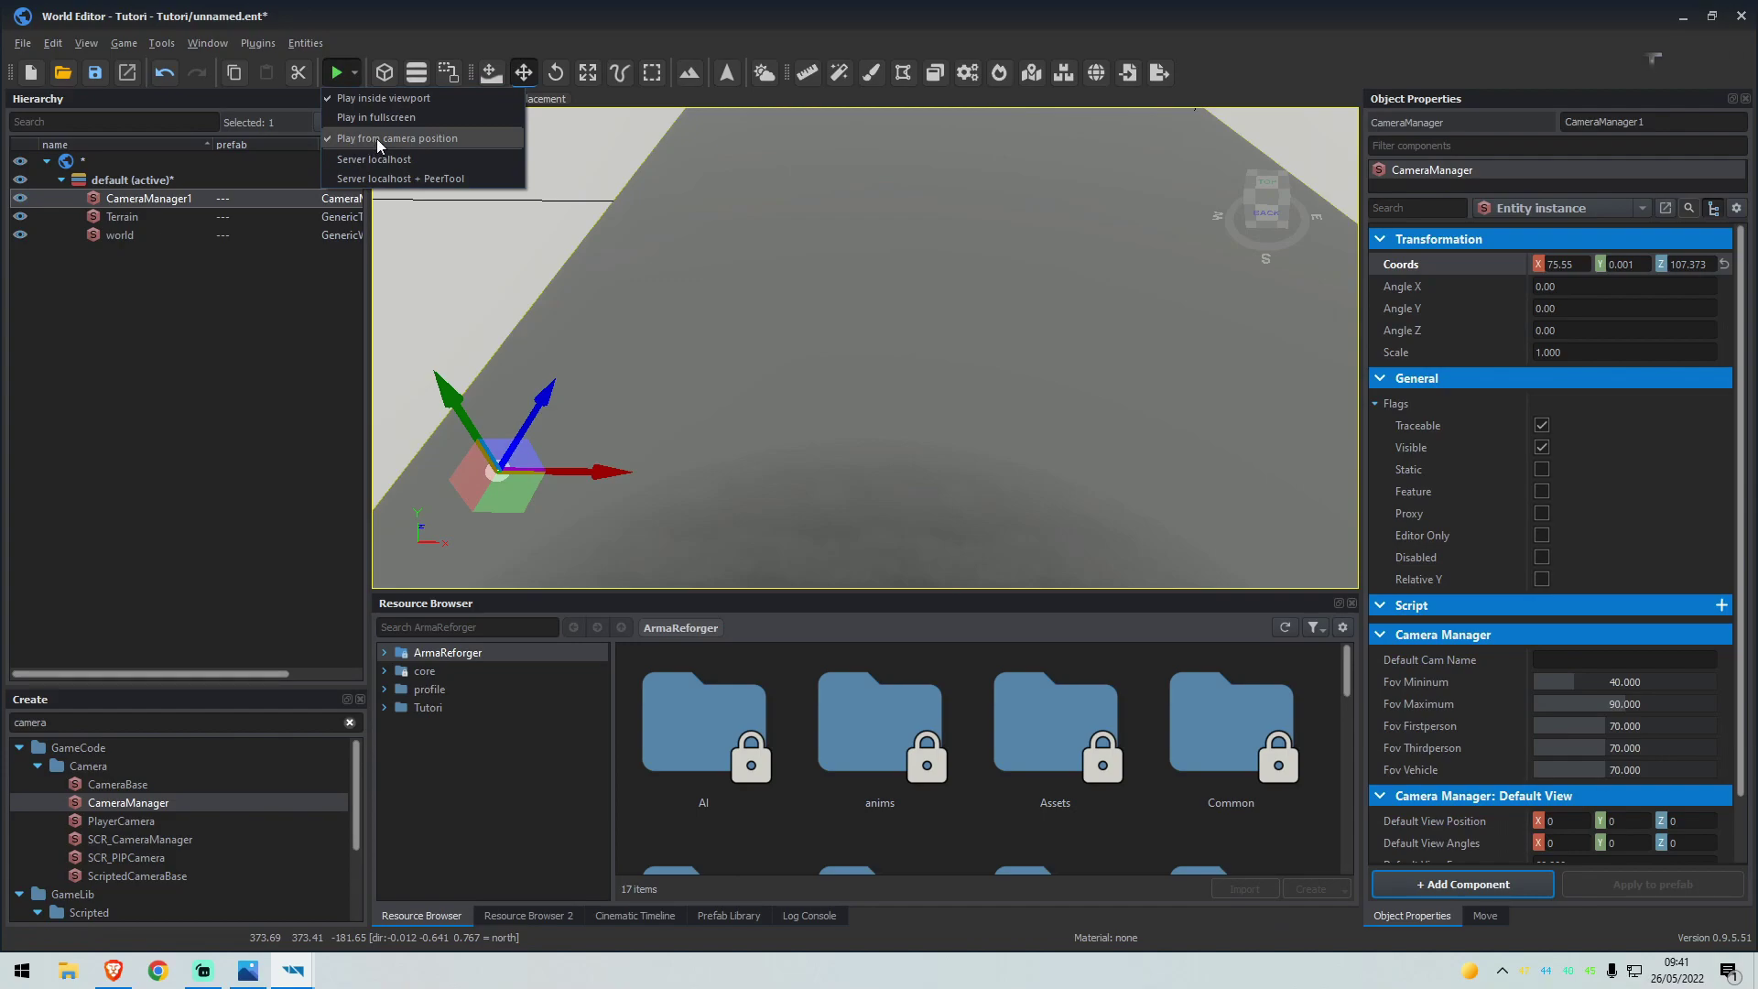
left_click(355, 71)
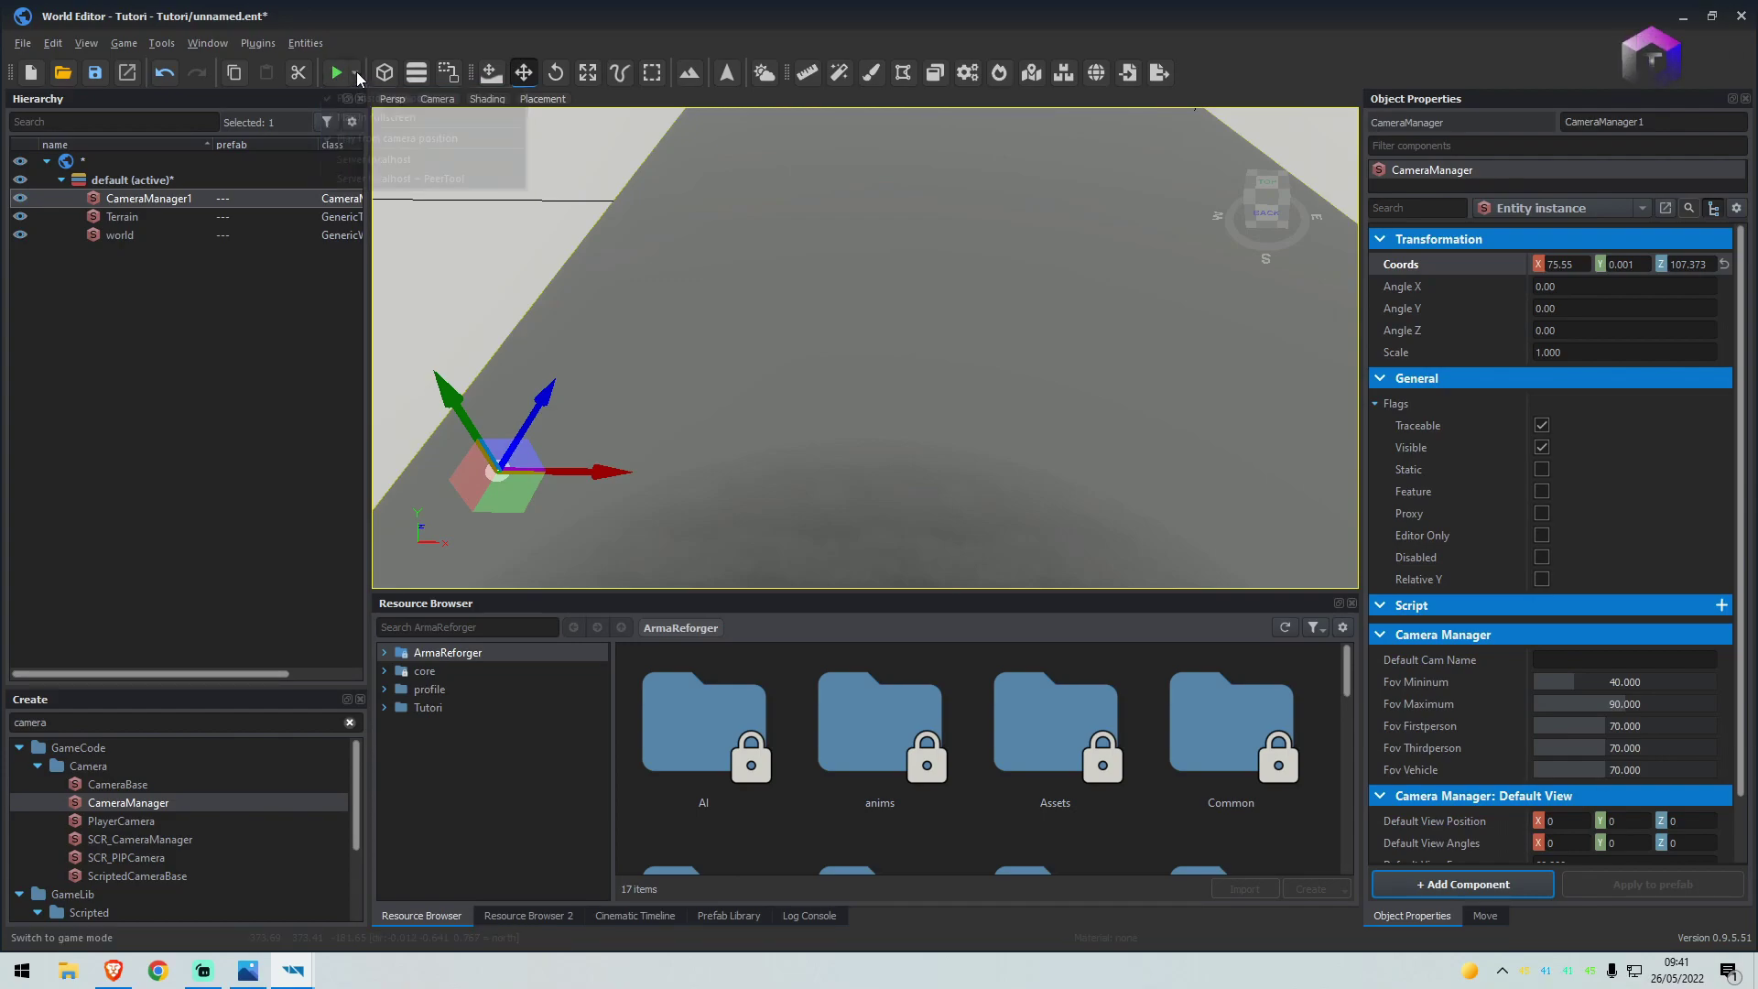
right_click_drag(749, 375, 989, 287)
key("Escape")
key("w")
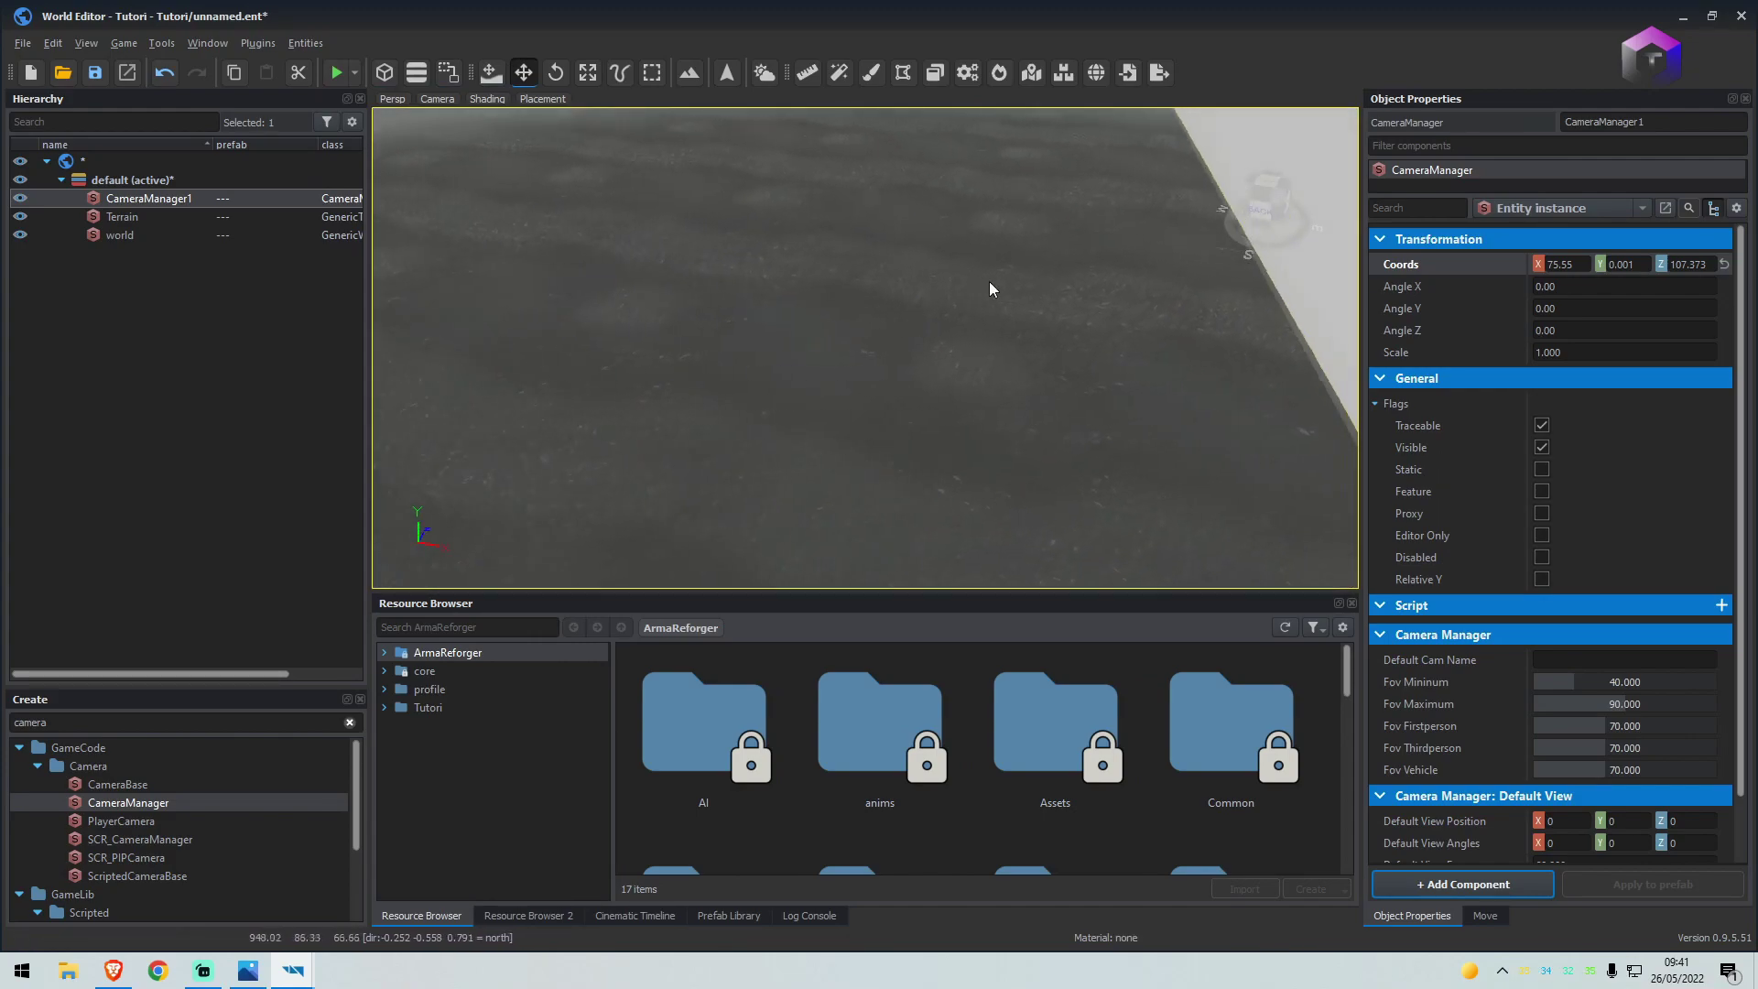
right_click_drag(783, 385, 854, 390)
key("w")
key("w")
key("s")
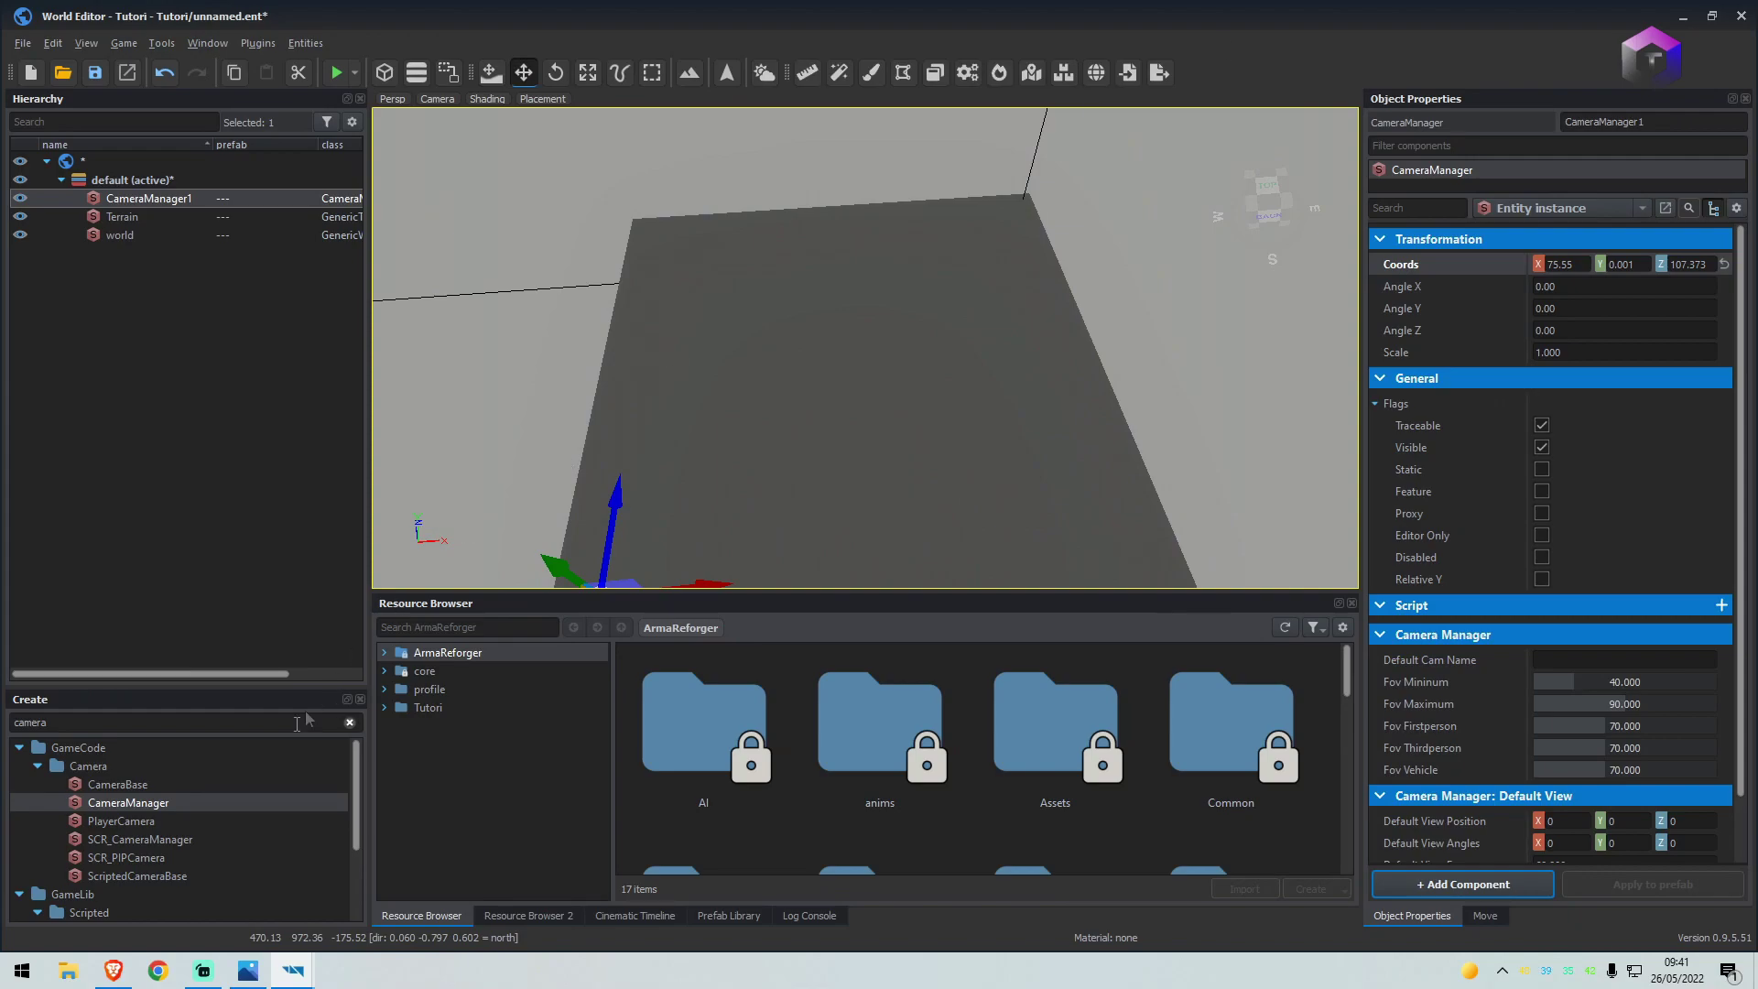
right_click_drag(826, 343, 819, 371)
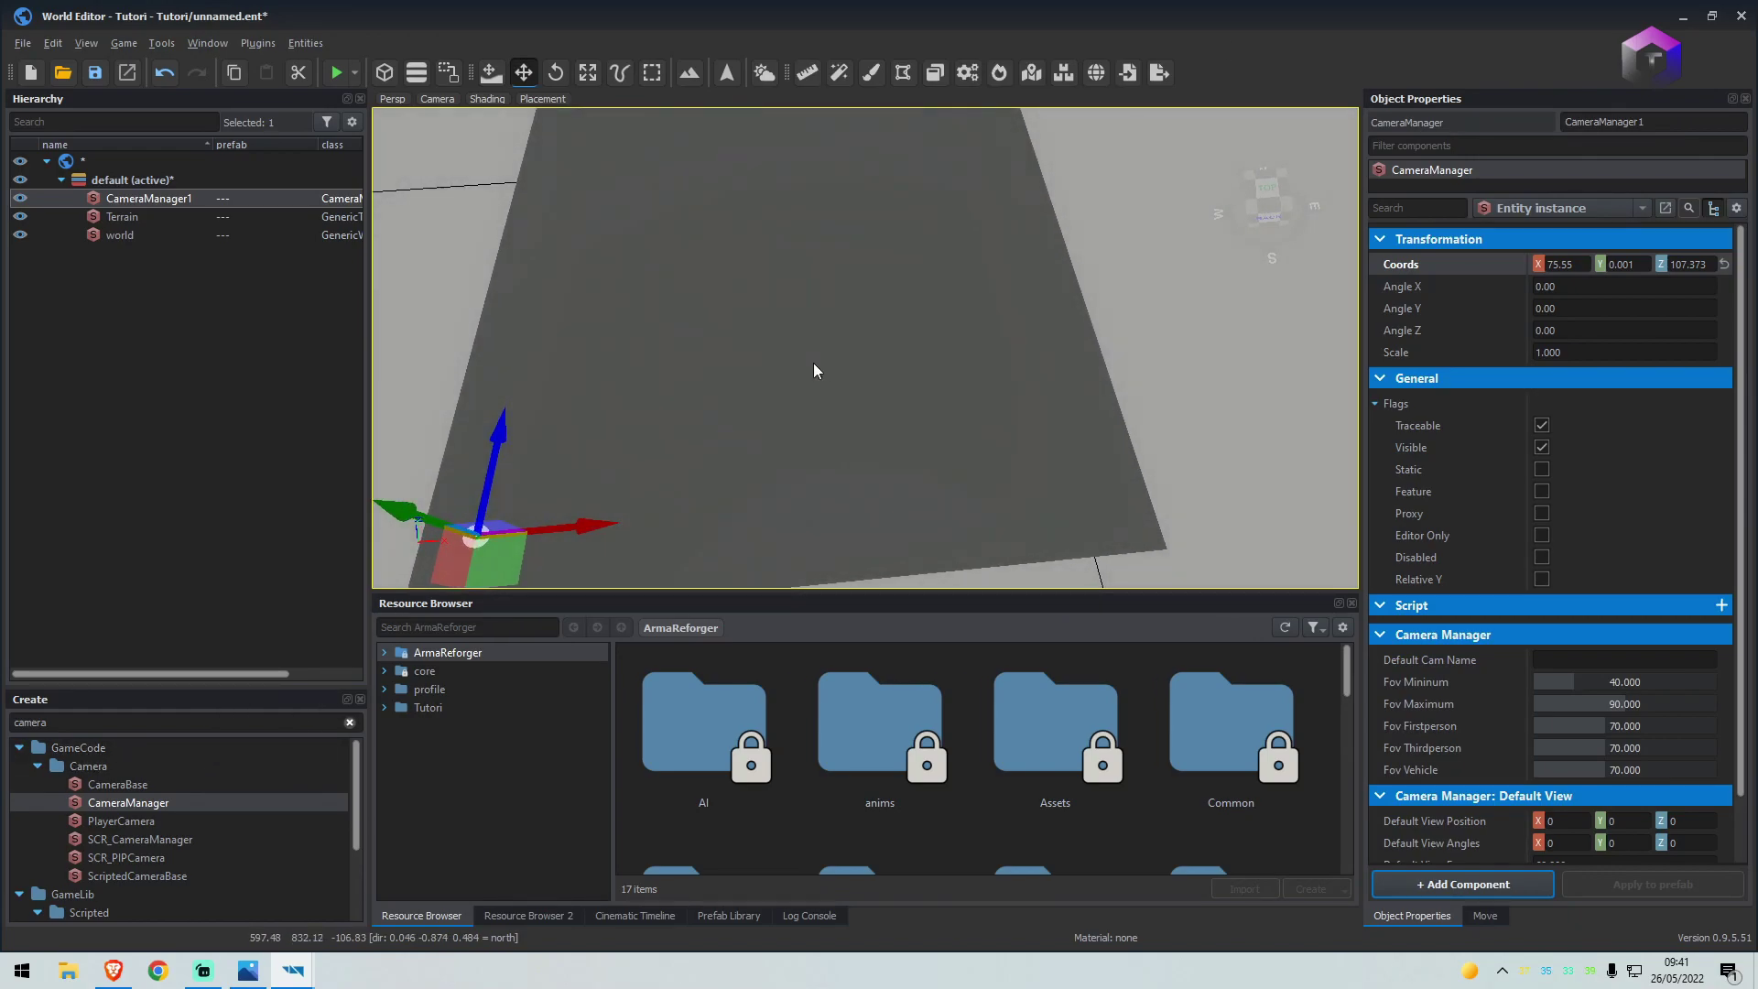
Search the entities for "light" and place a GenericWorldLightEntity on the terrain near the camera manager
double_click(187, 722)
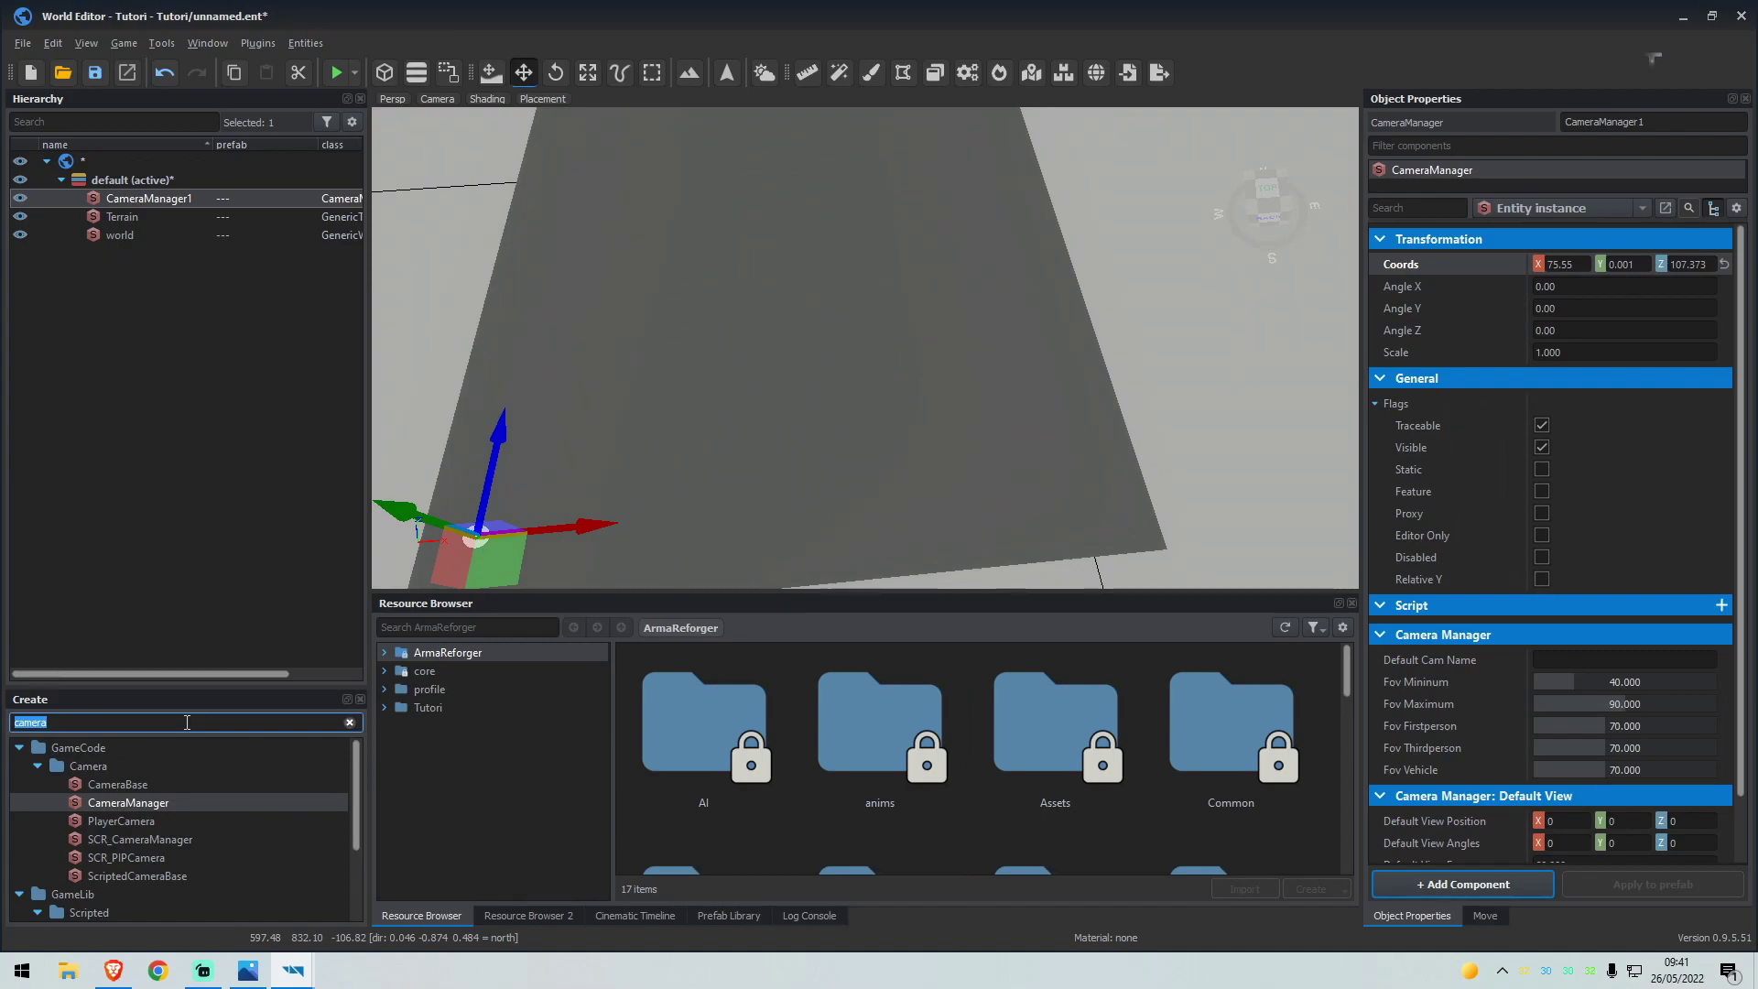
type("light")
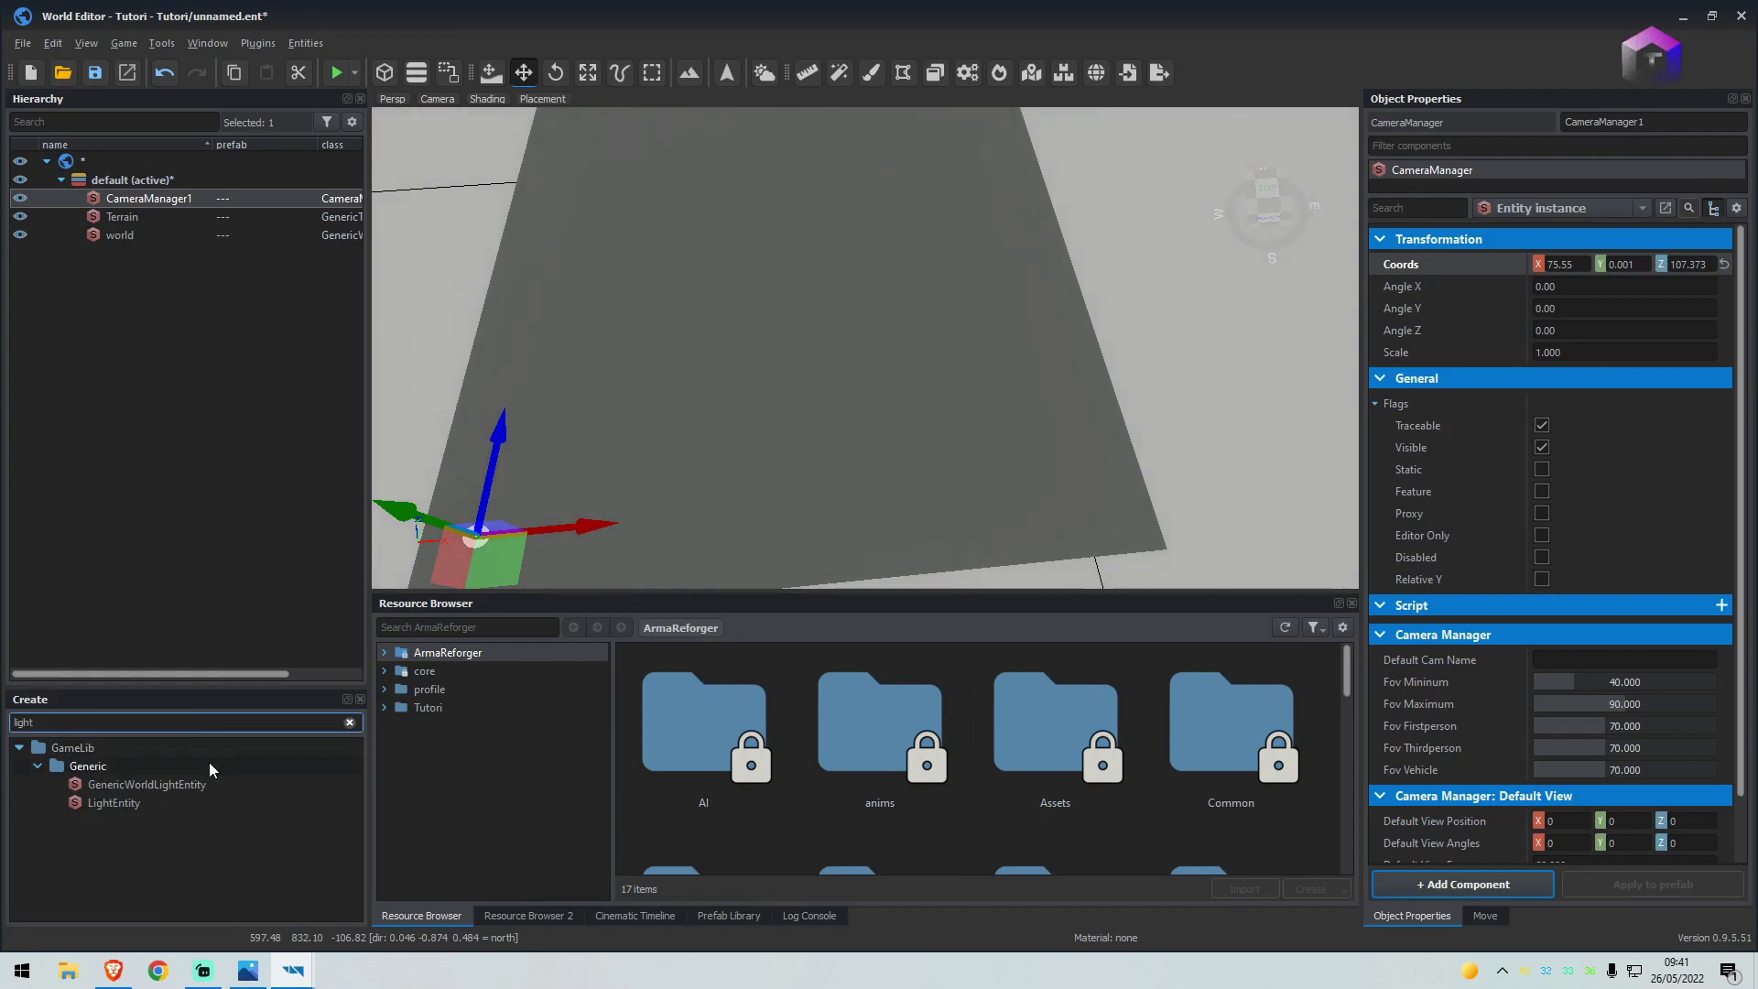
left_click(136, 784)
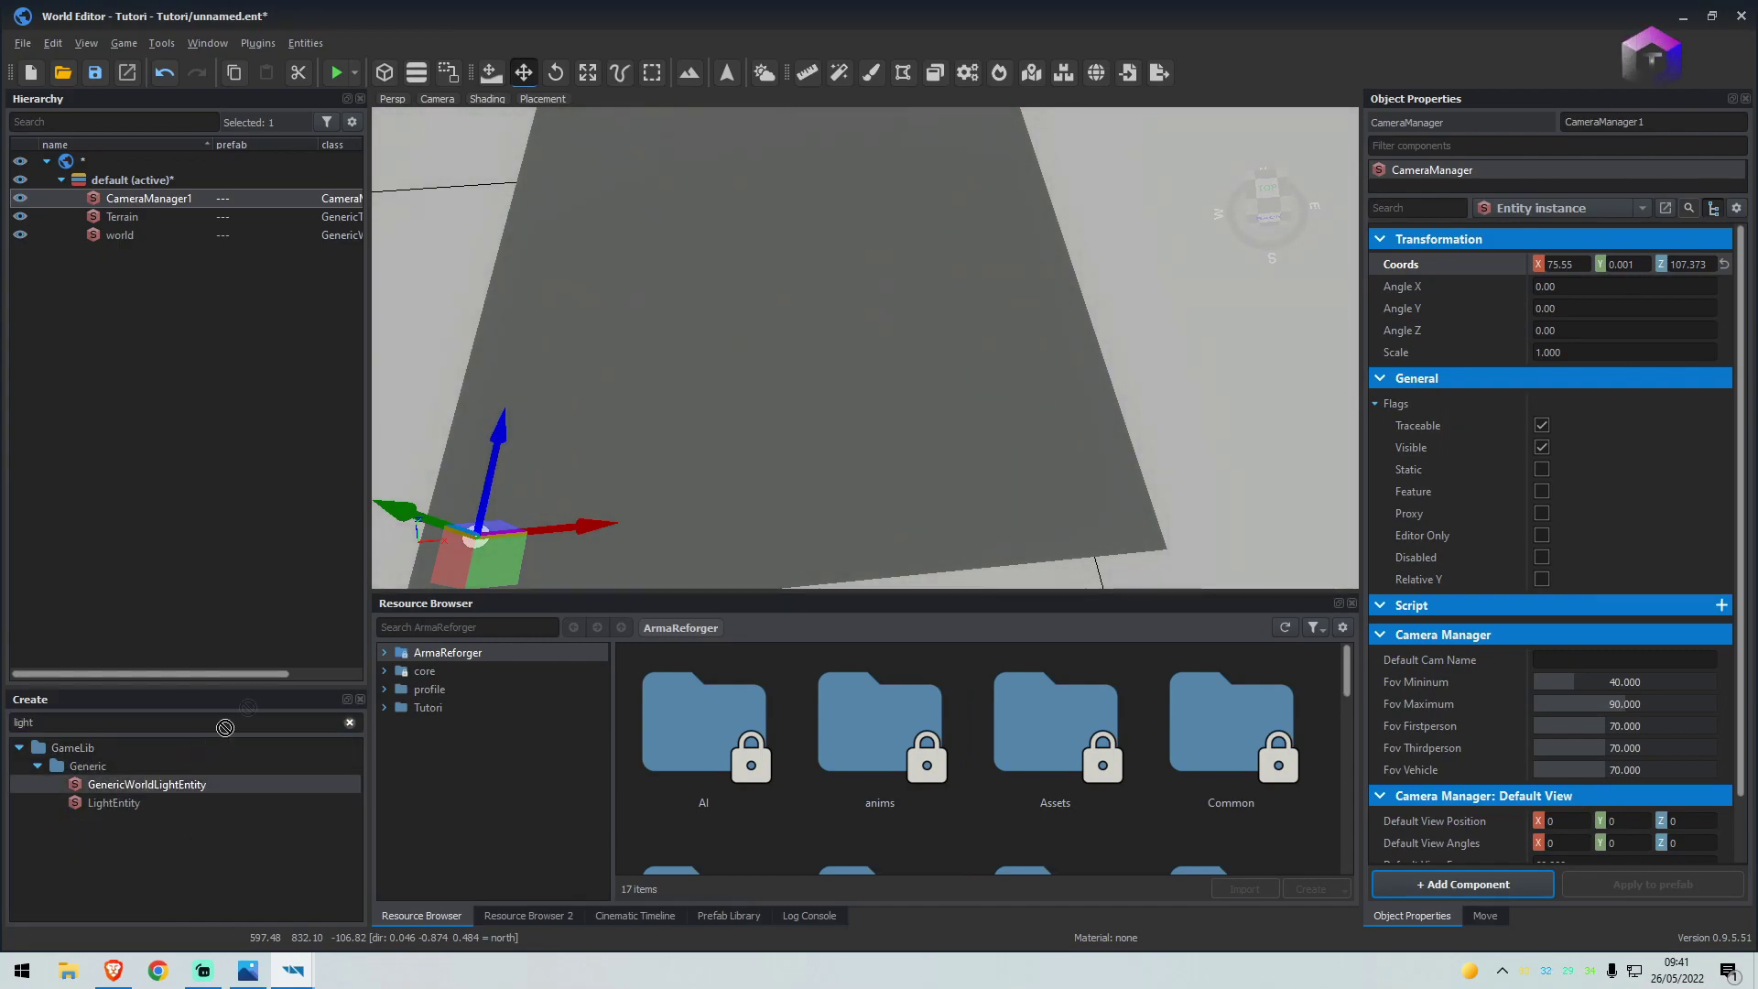
left_click(477, 481)
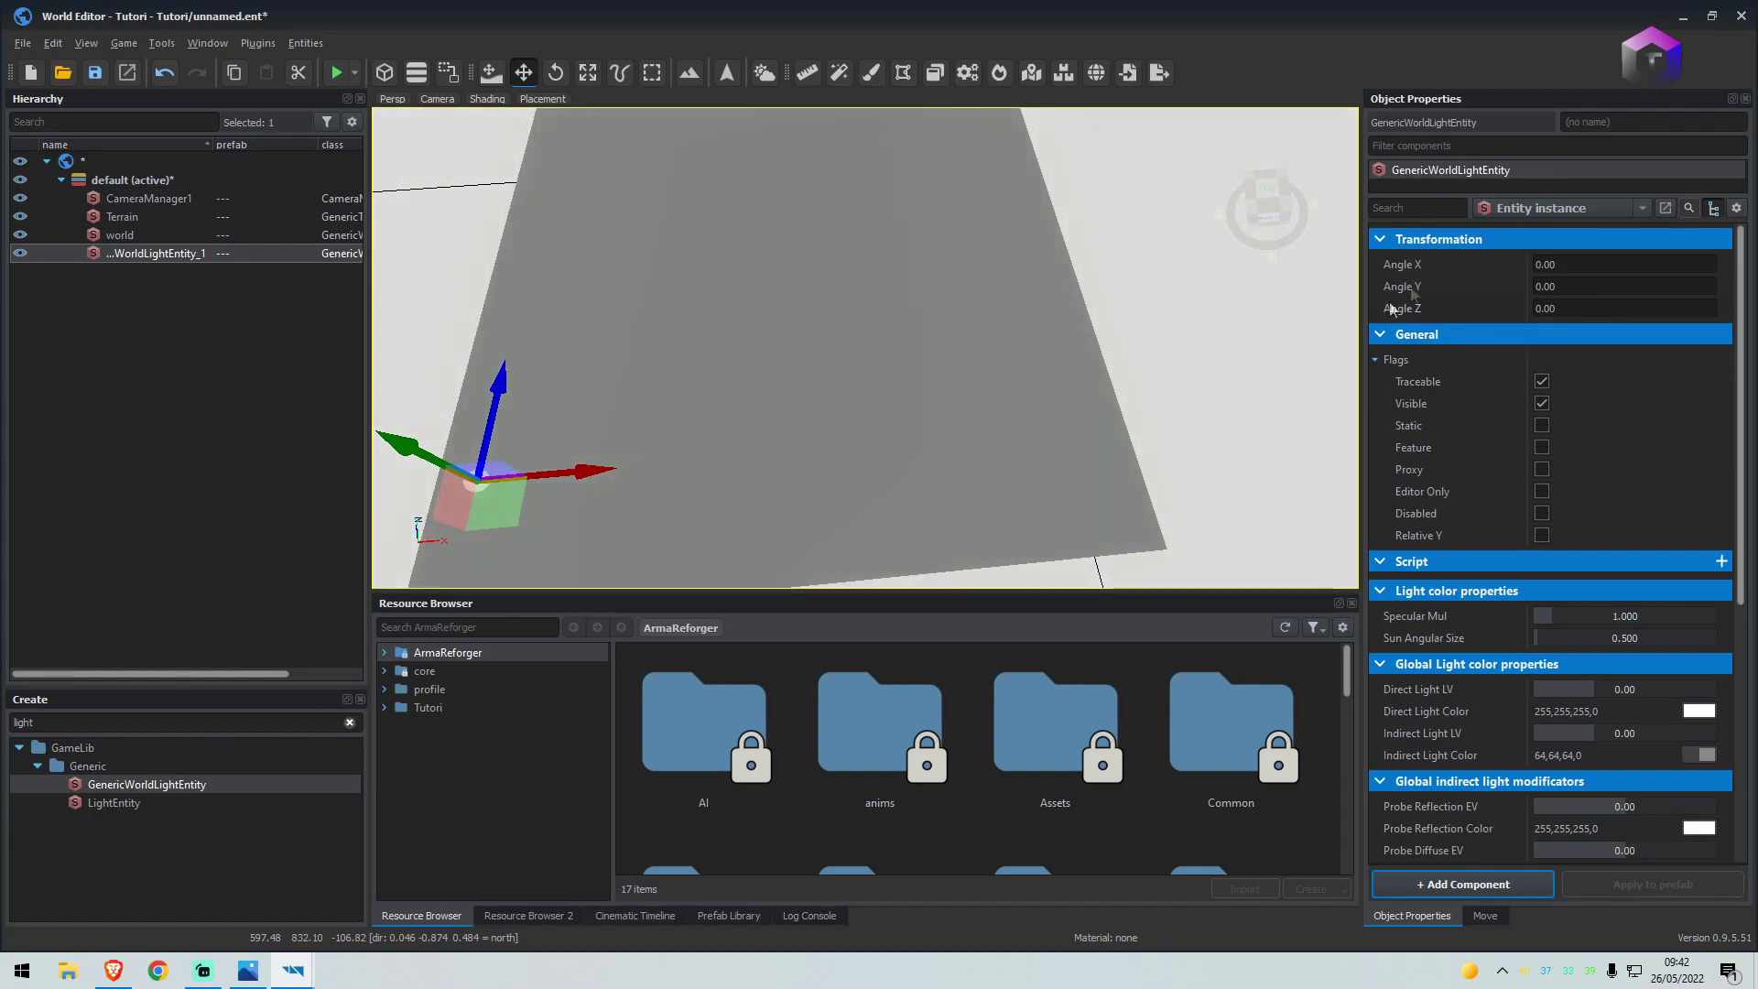
Set the GenericWorldLightEntity's Angle X to -60 and Angle Y to 270
left_click(1571, 265)
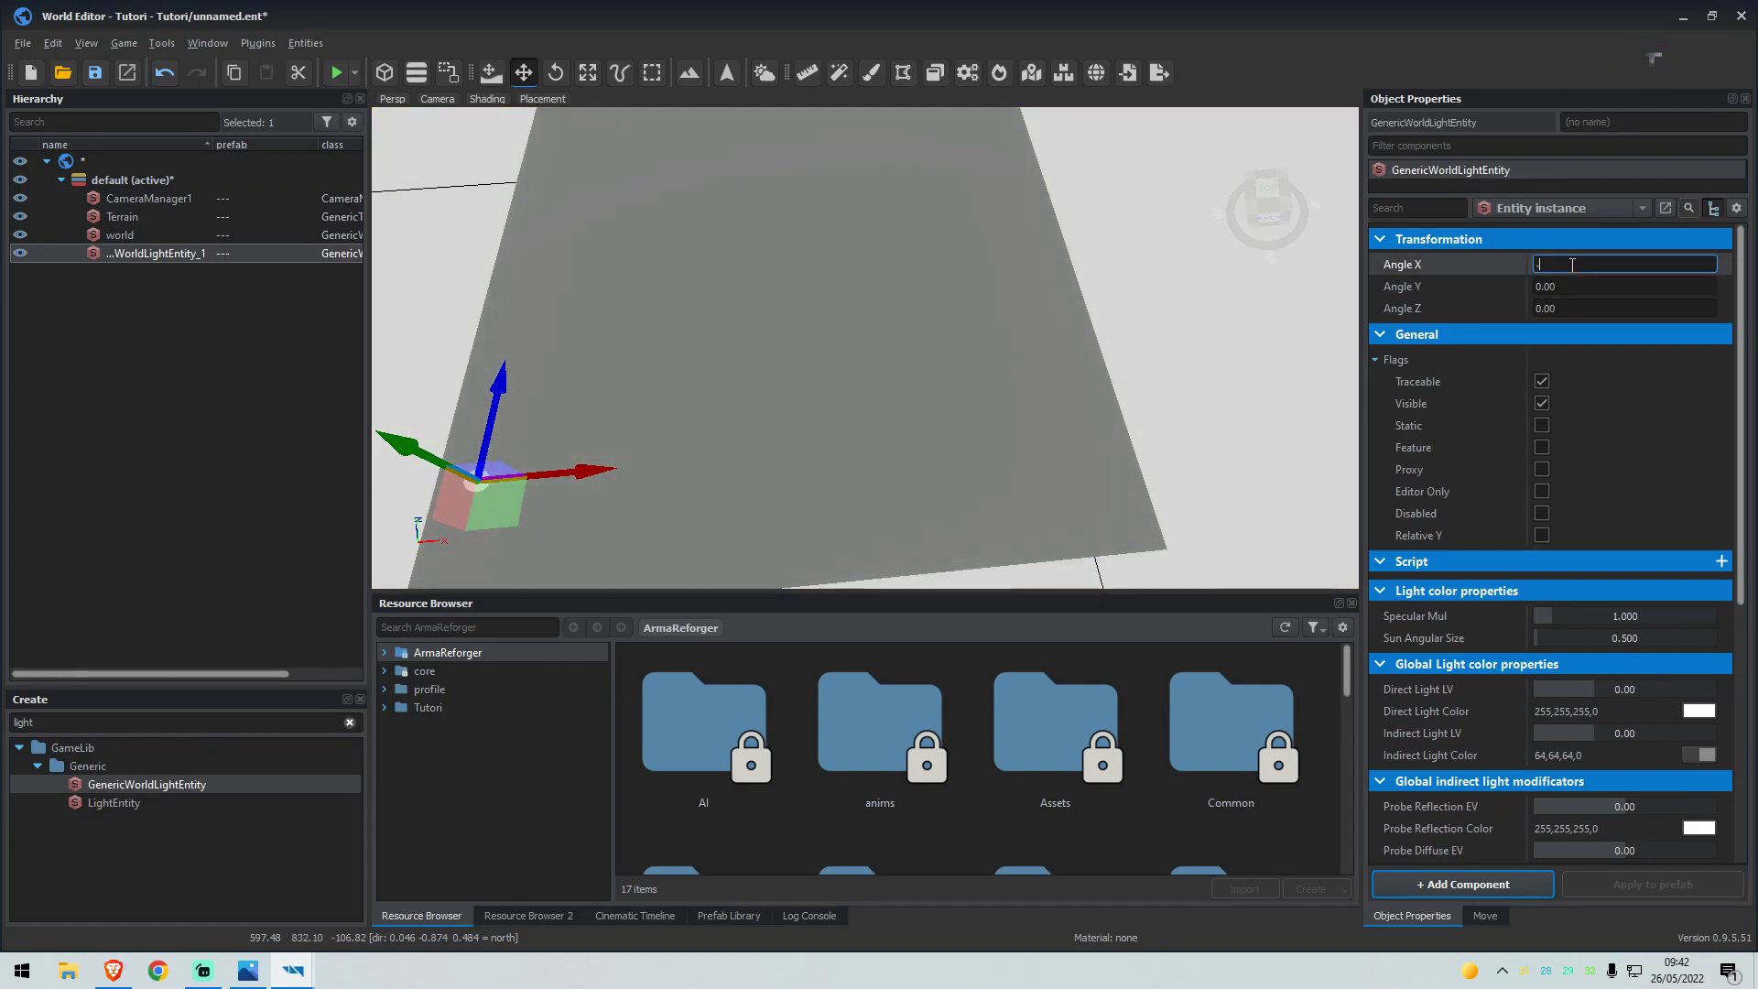
type("-60")
key("Return")
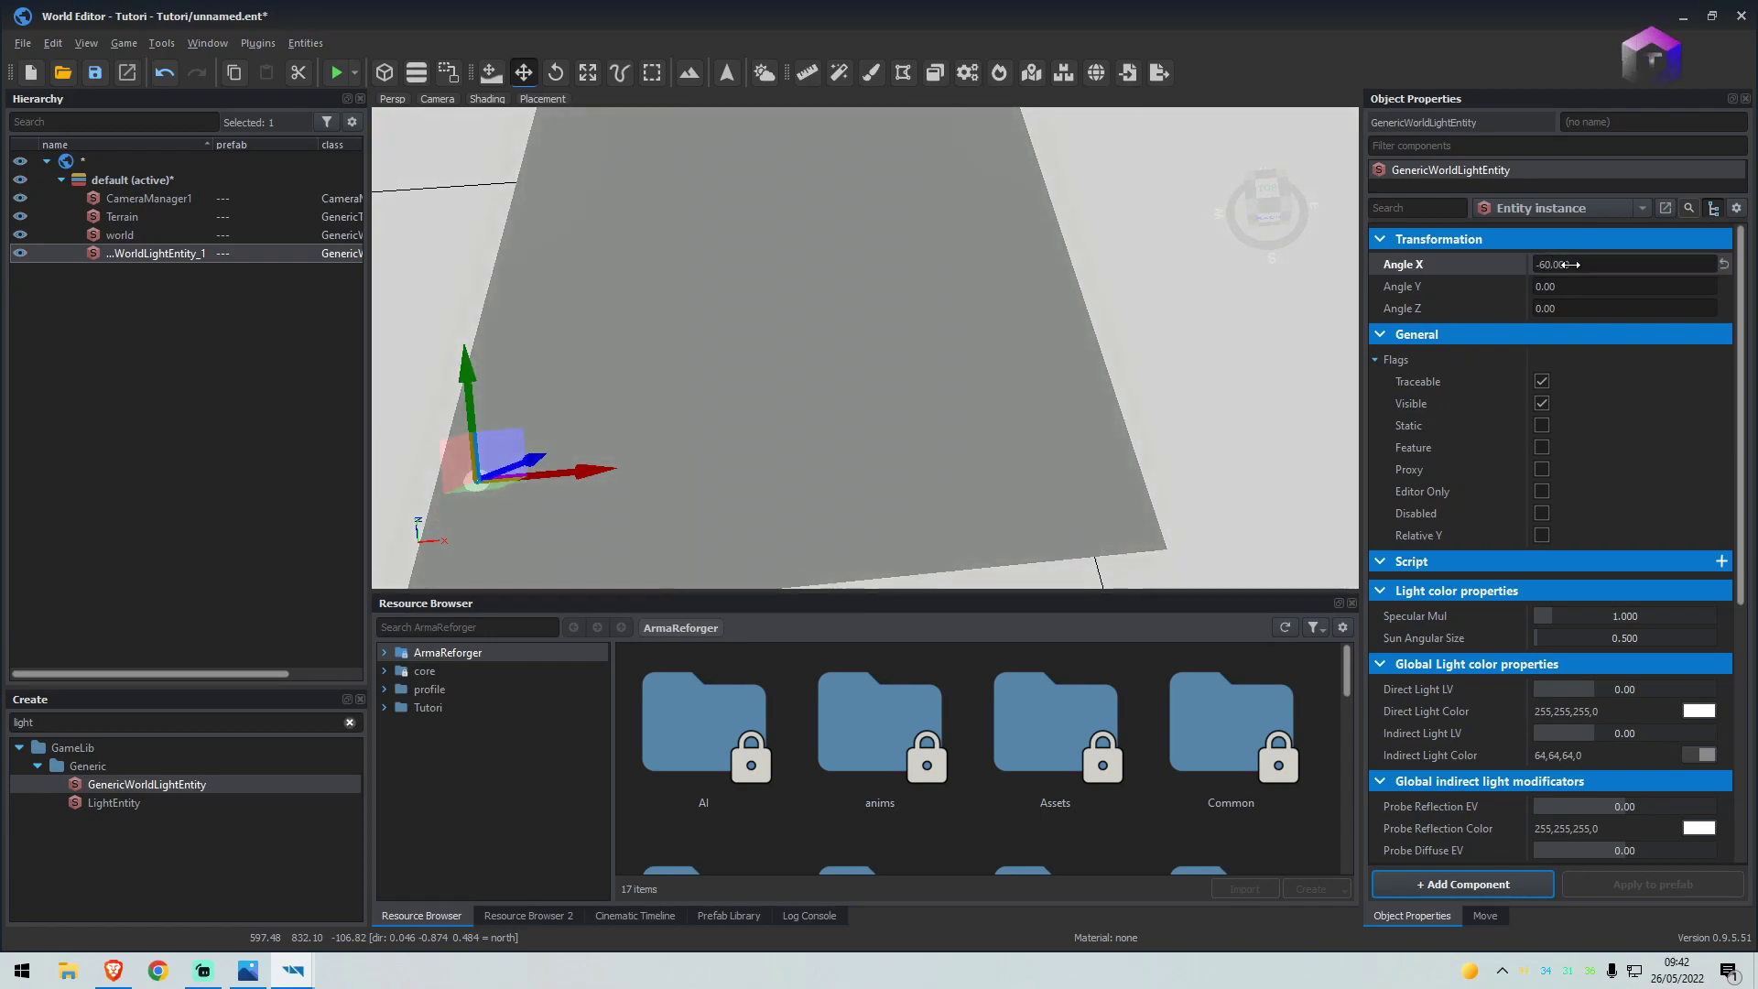
left_click(1544, 286)
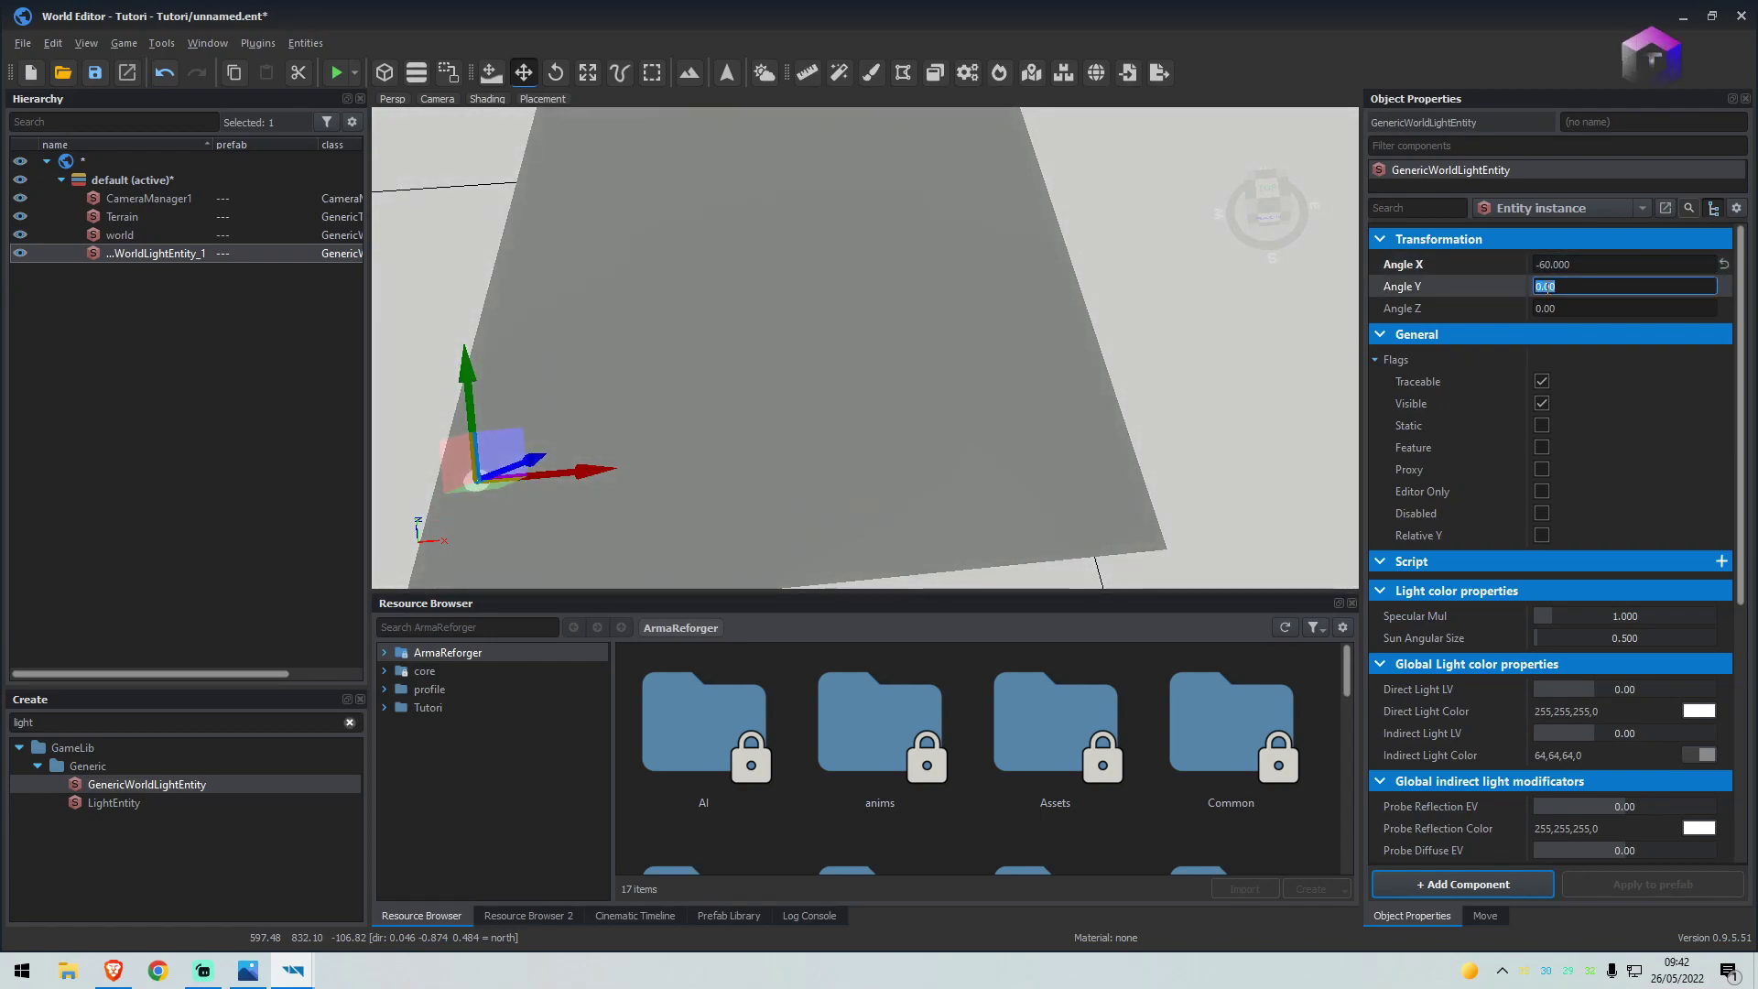
type("270")
key("Return")
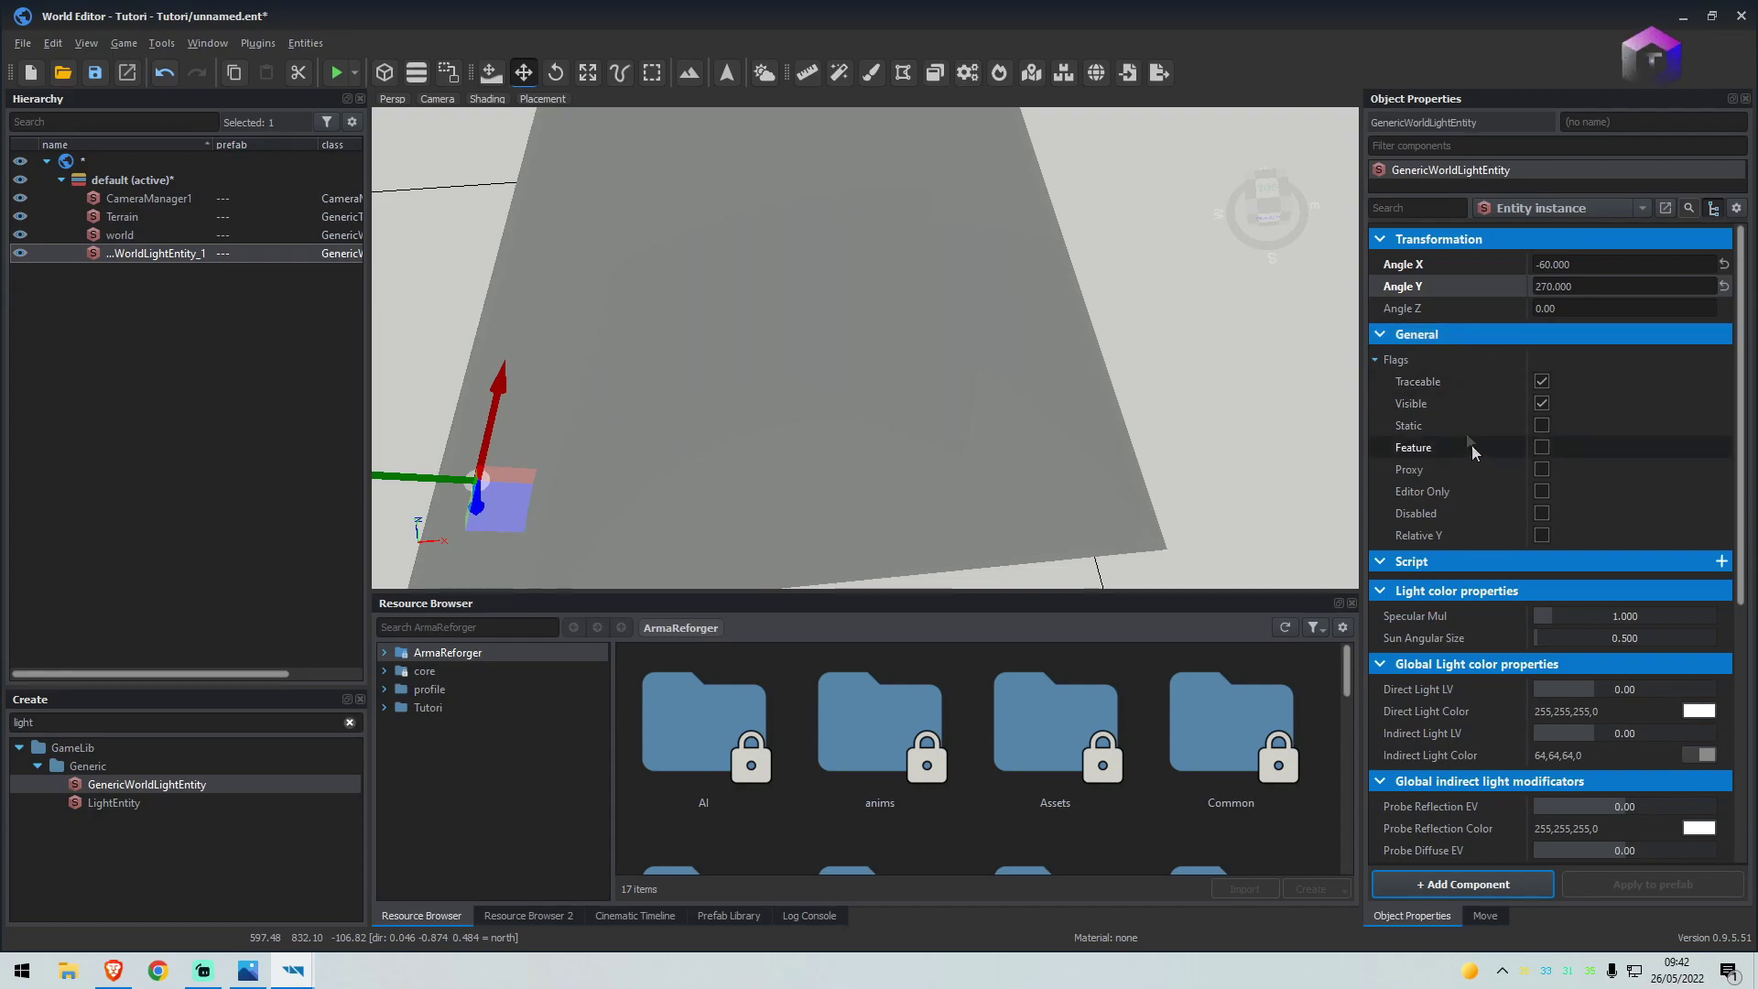
Search for "atmos" and assign Atmosphere.emat as the Sky Preset of the world entity
left_click(117, 236)
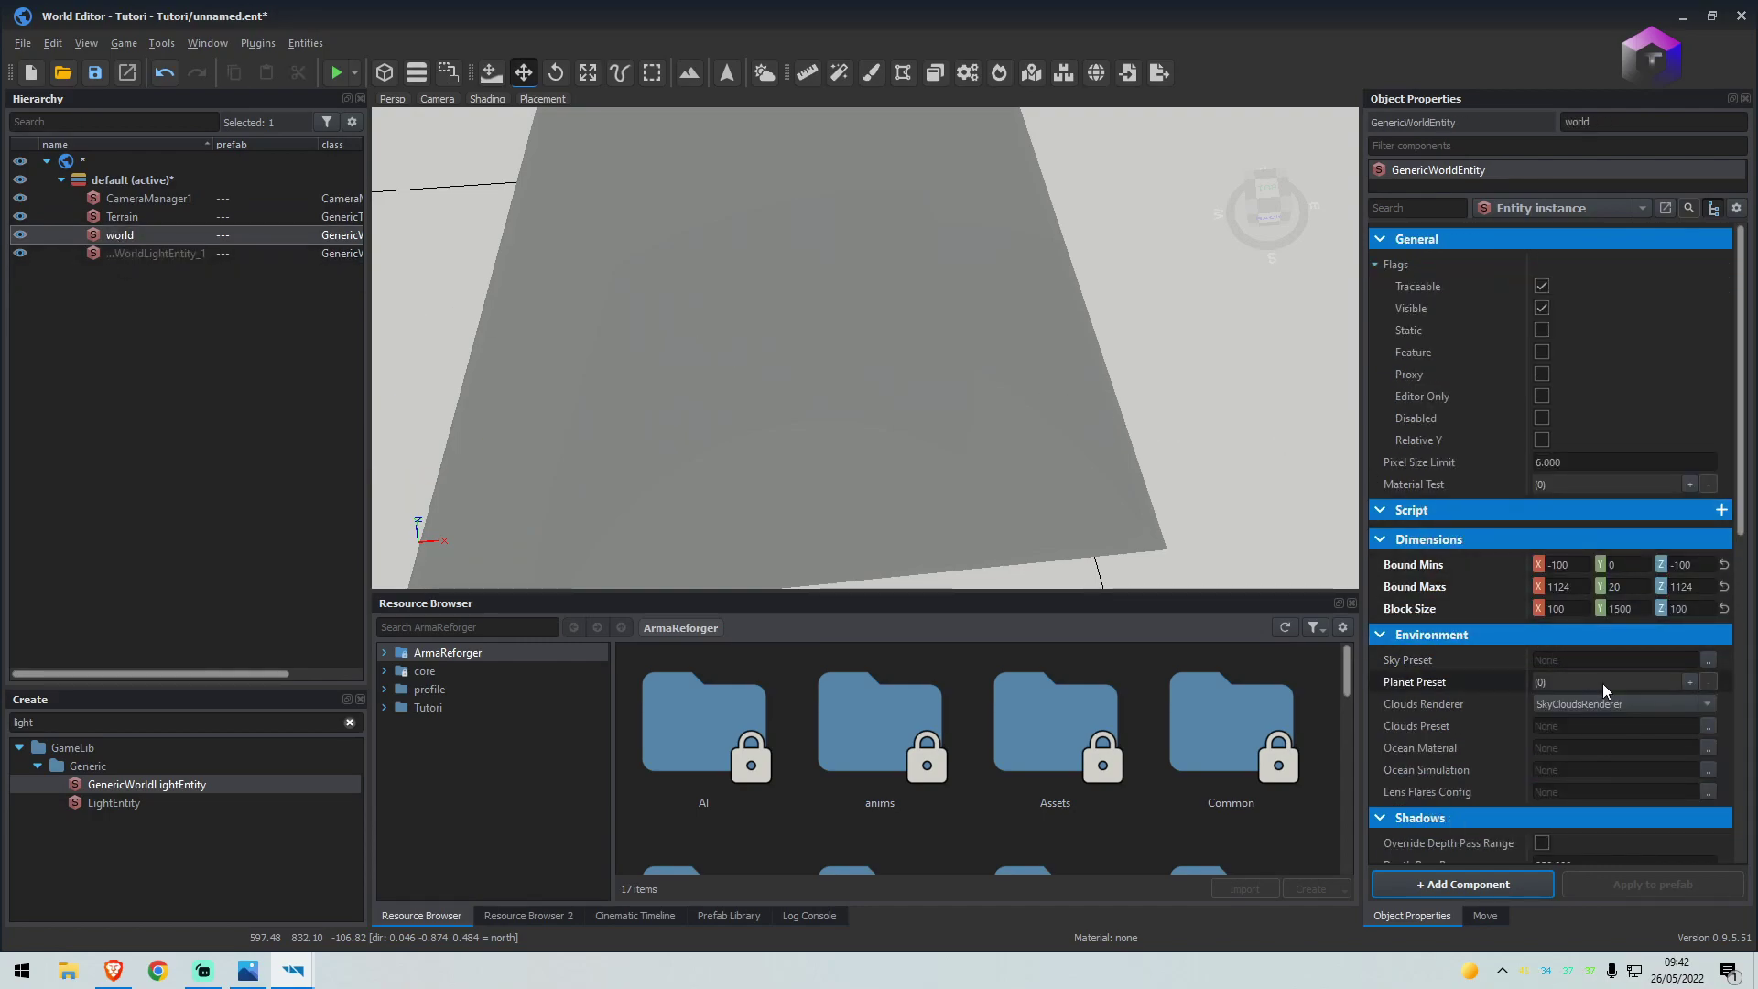
left_click(1709, 664)
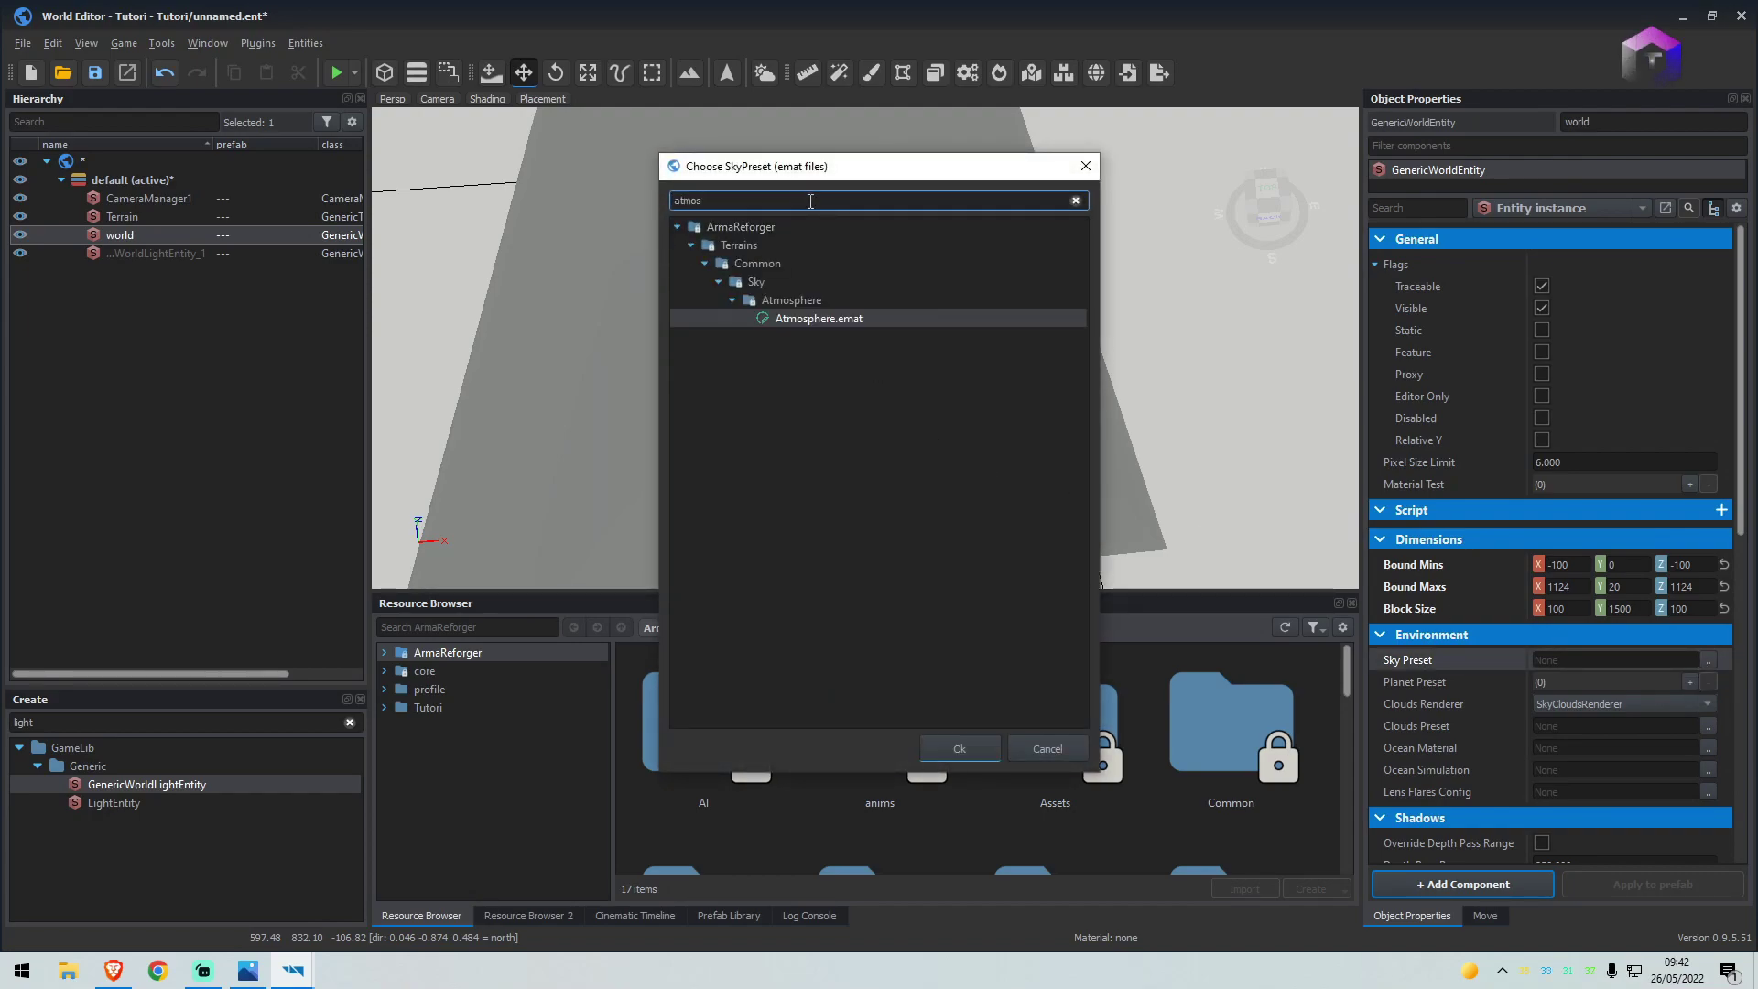
left_click(814, 322)
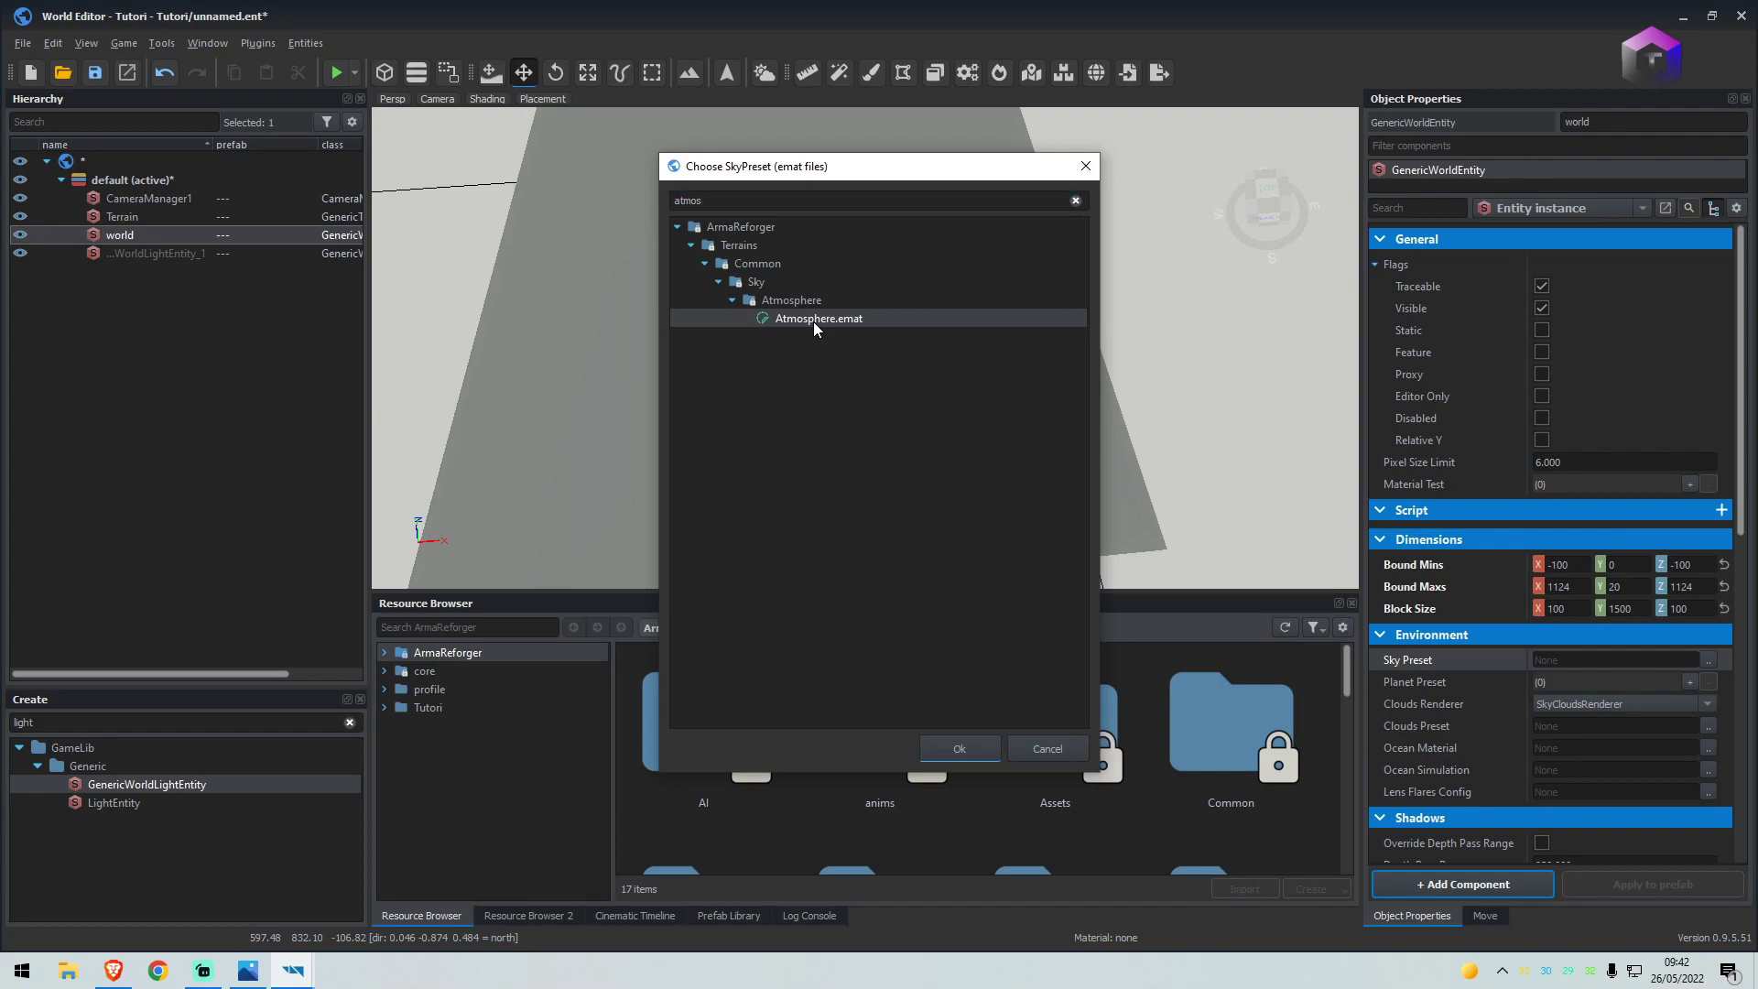
double_click(813, 321)
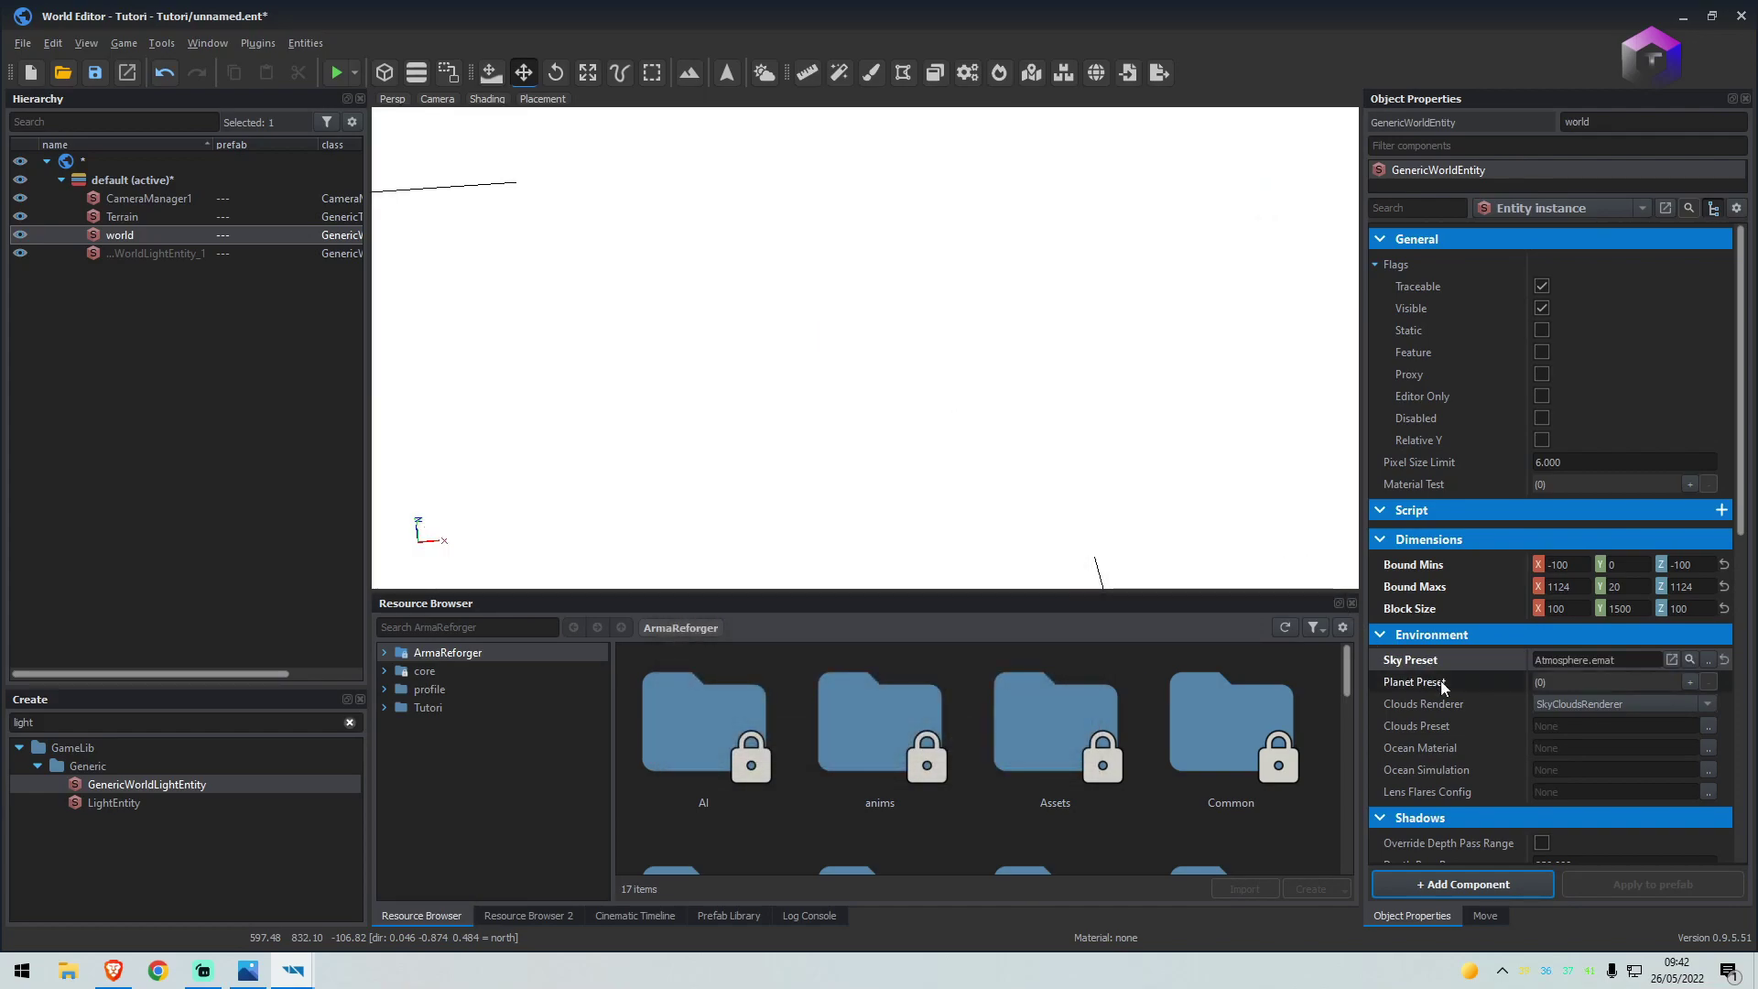
Add four empty Planet Preset entries to the world entity's environment settings
scroll(1461, 703, "down", 3)
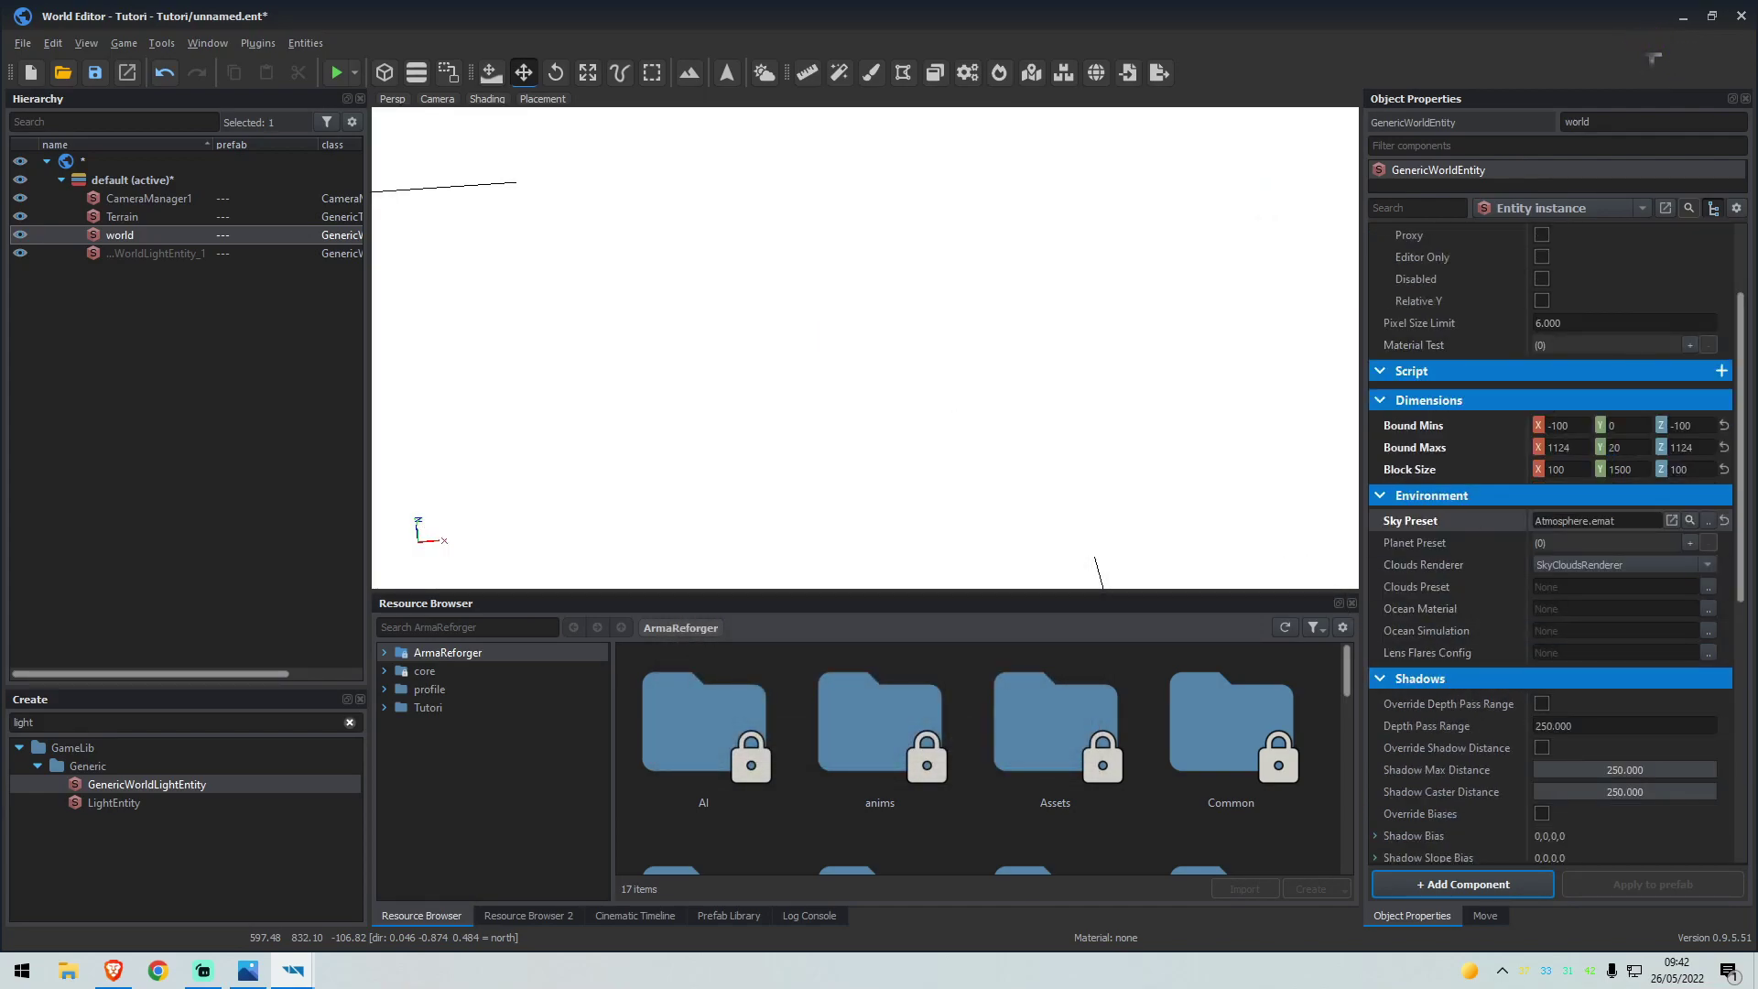
left_click(1690, 542)
left_click(1690, 542)
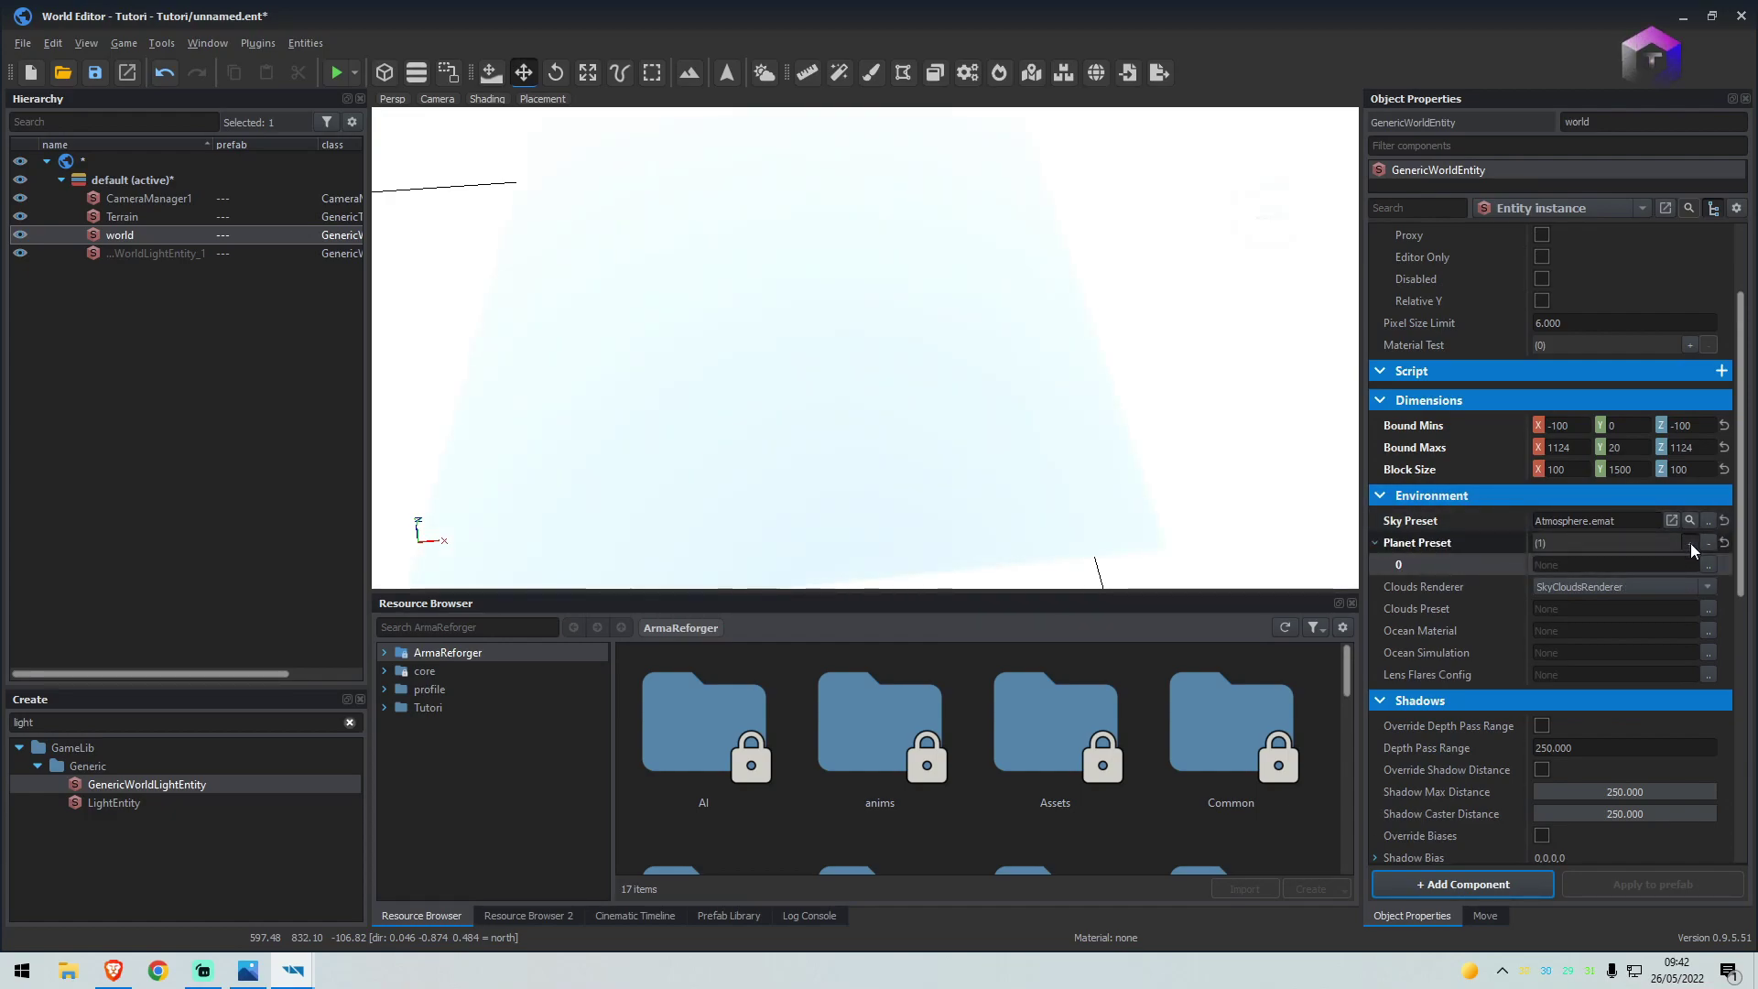
left_click(1690, 544)
left_click(1692, 544)
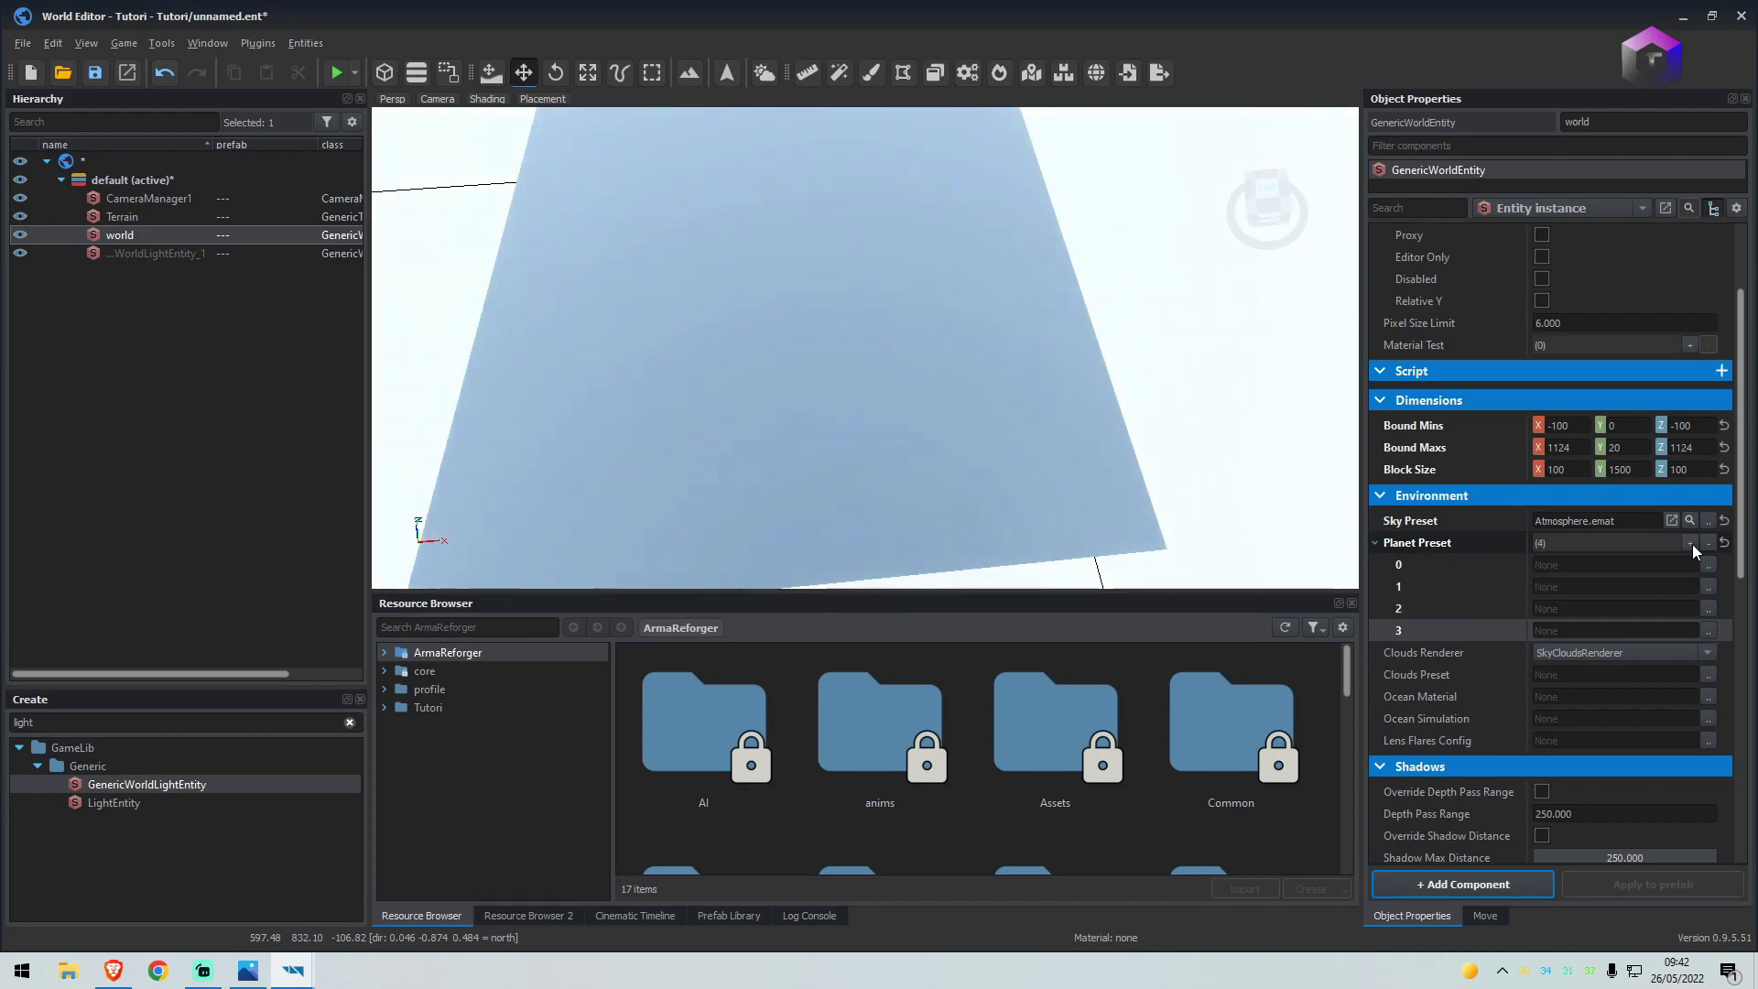
Assign Stars_01.emat to Planet Preset entry 0 and Sun_01.emat to entry 1
left_click(1708, 566)
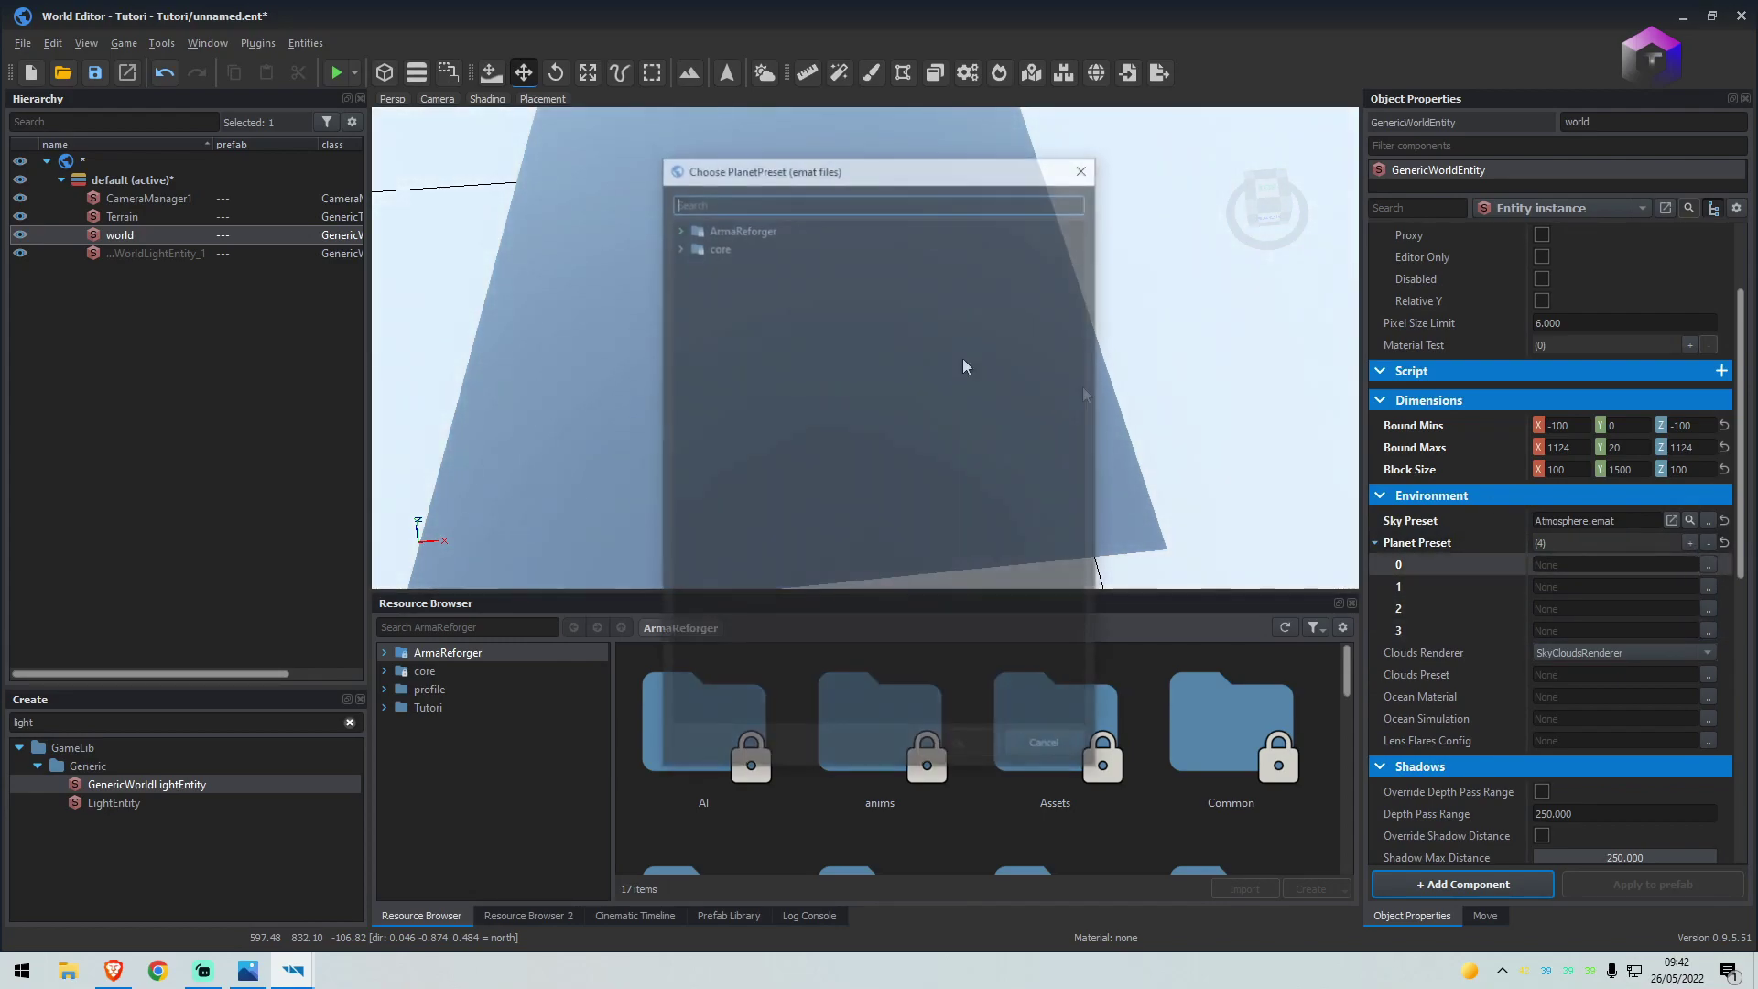
type("st")
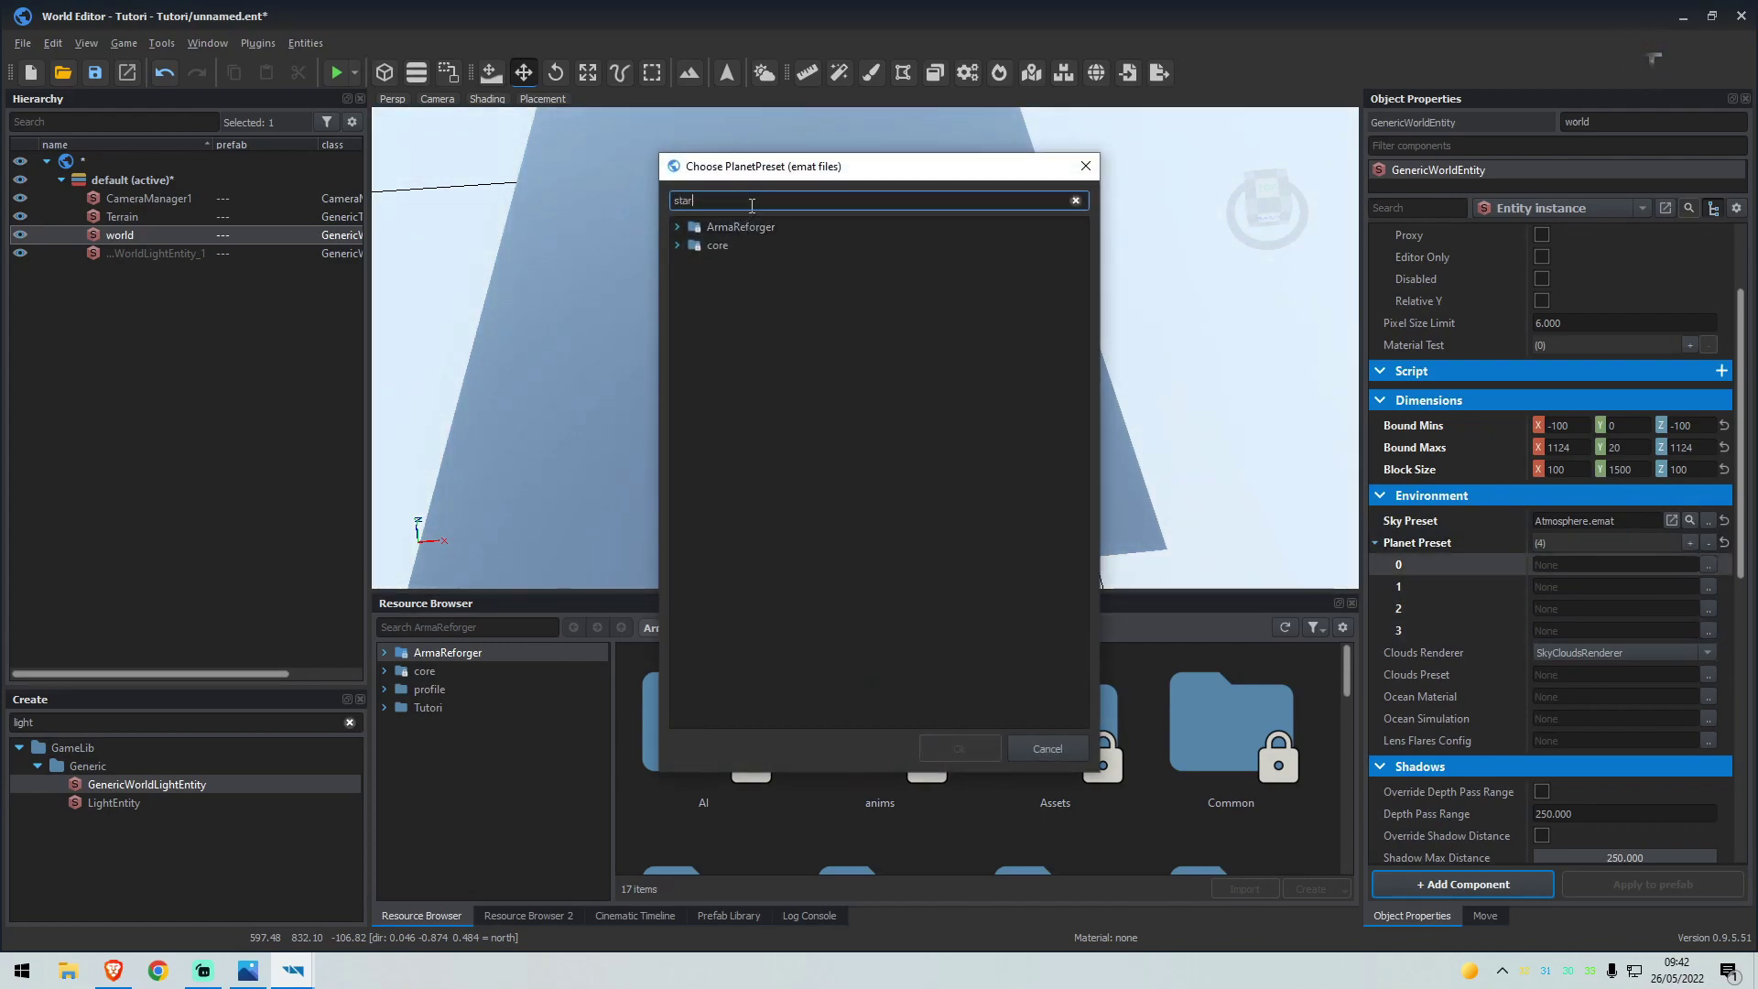
type("ar")
double_click(798, 594)
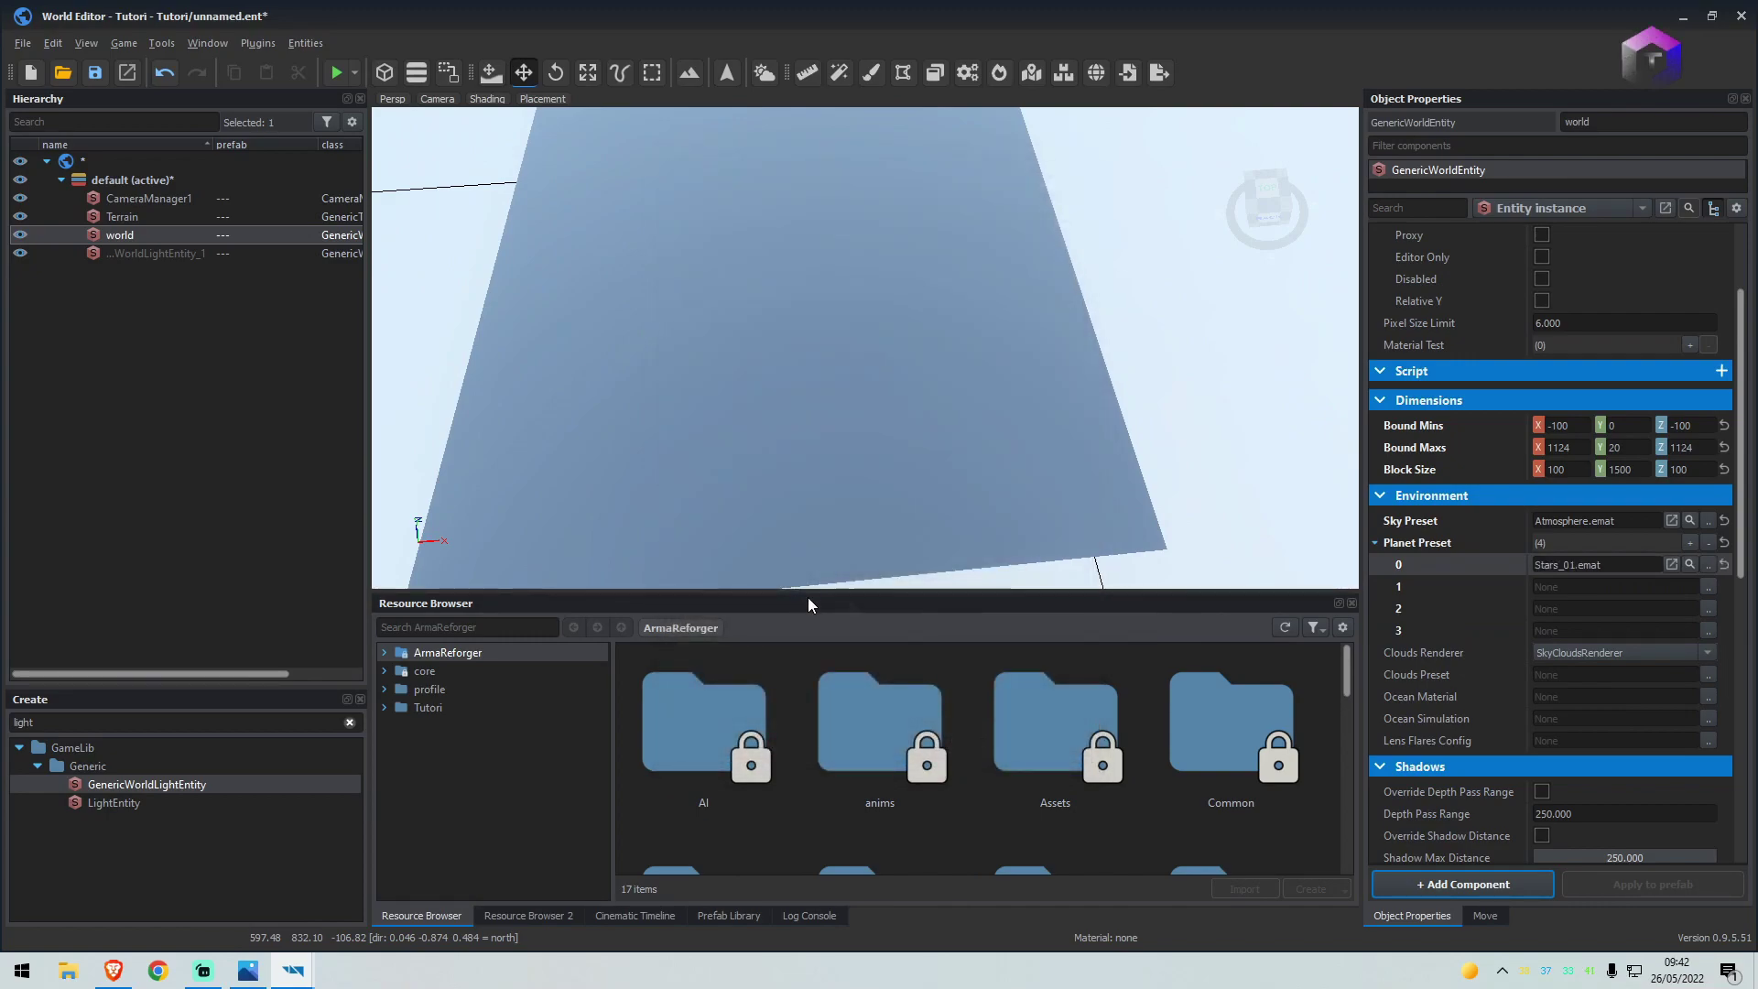
left_click(1707, 586)
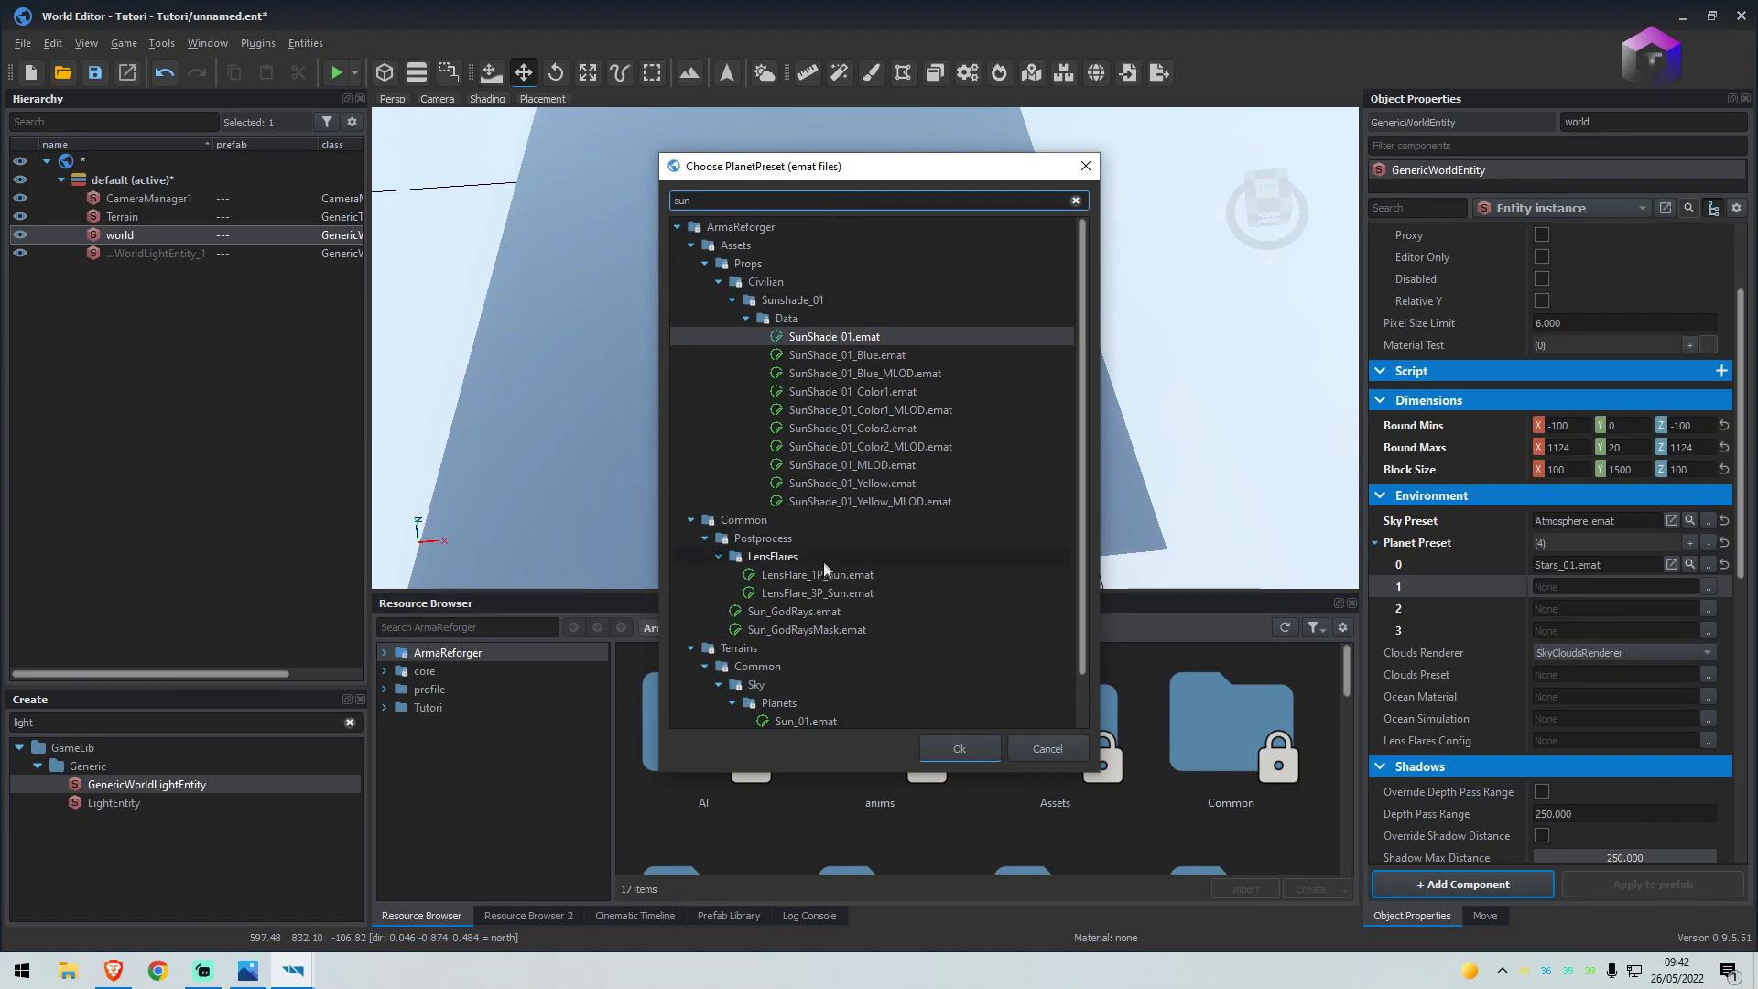
scroll(824, 568, "down", 1)
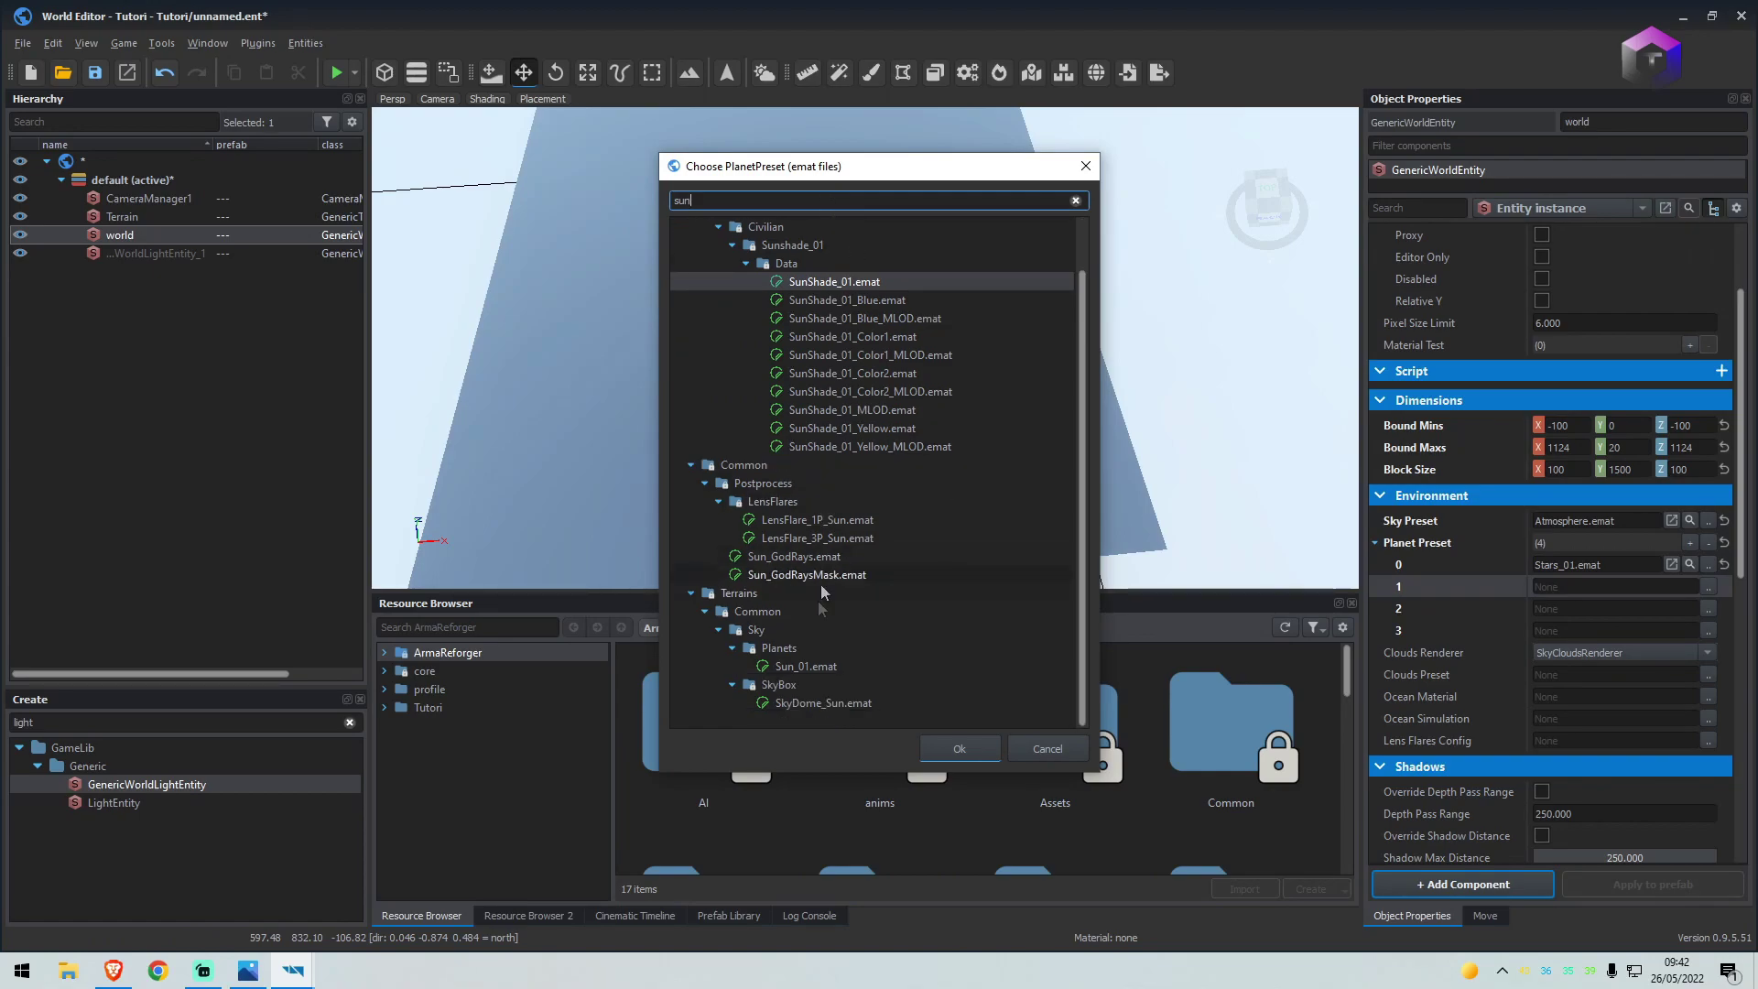
double_click(796, 666)
Assign Moon_01.emat to Planet Preset entry 2 and Clouds_Distant_Semi01.emat to entry 3
left_click(1709, 611)
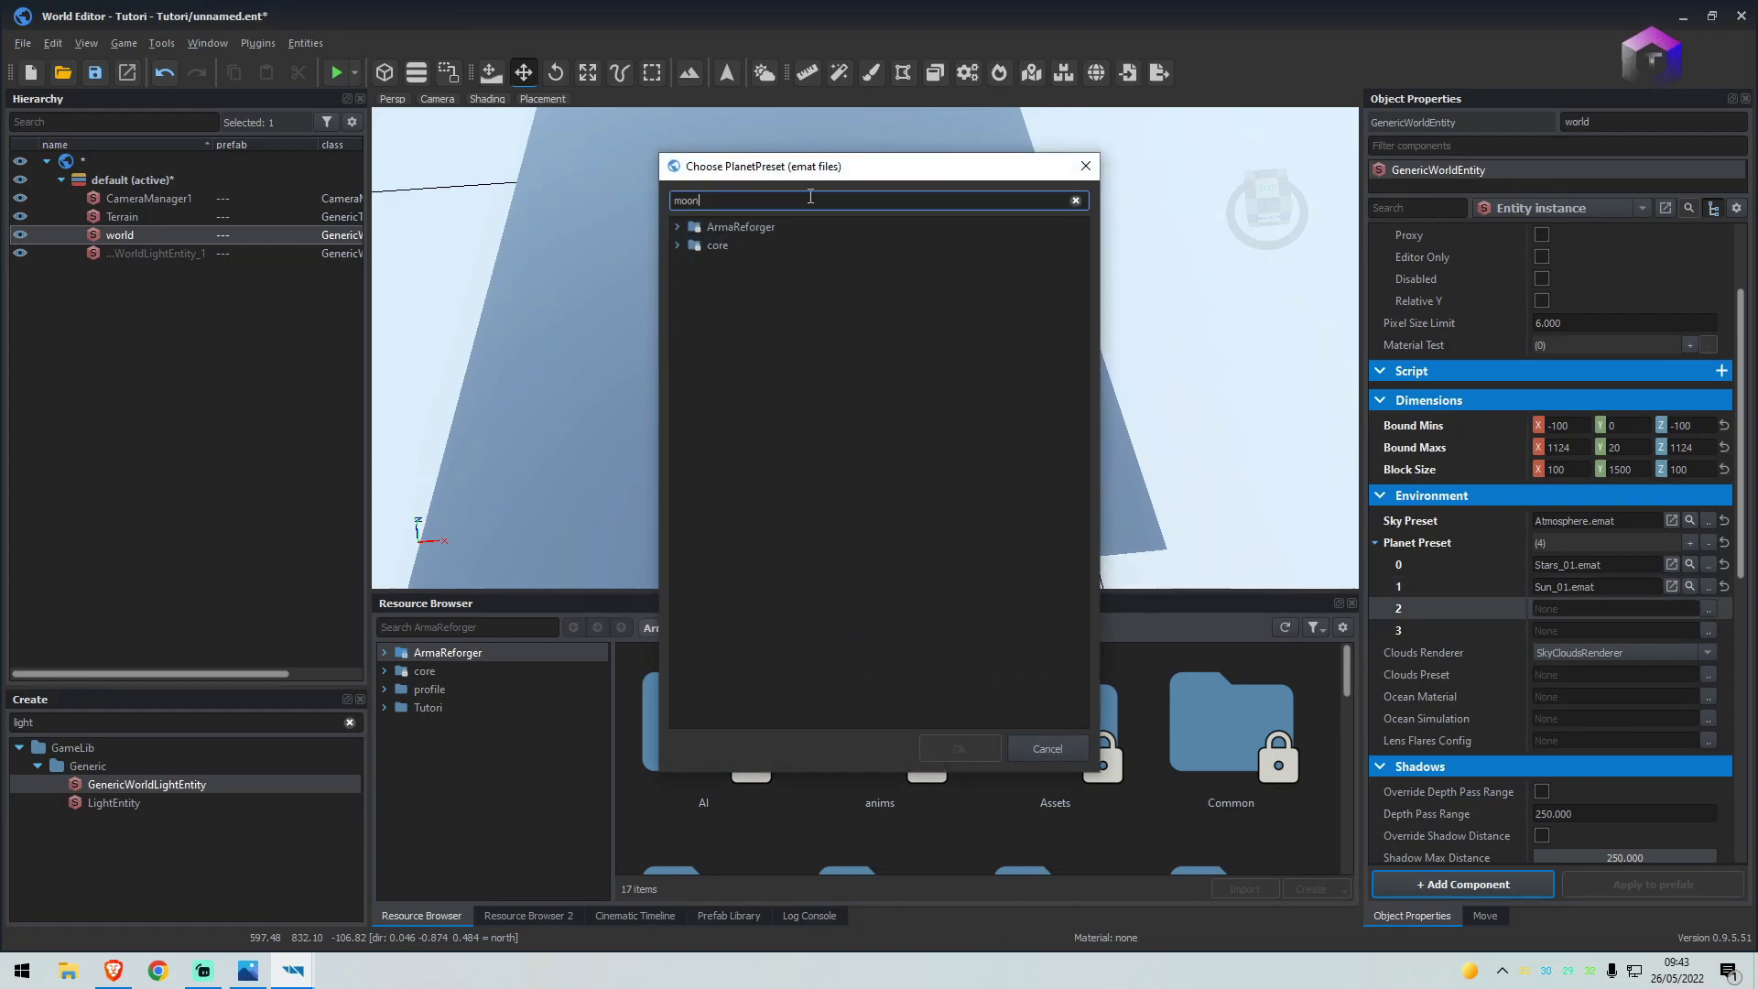
double_click(832, 408)
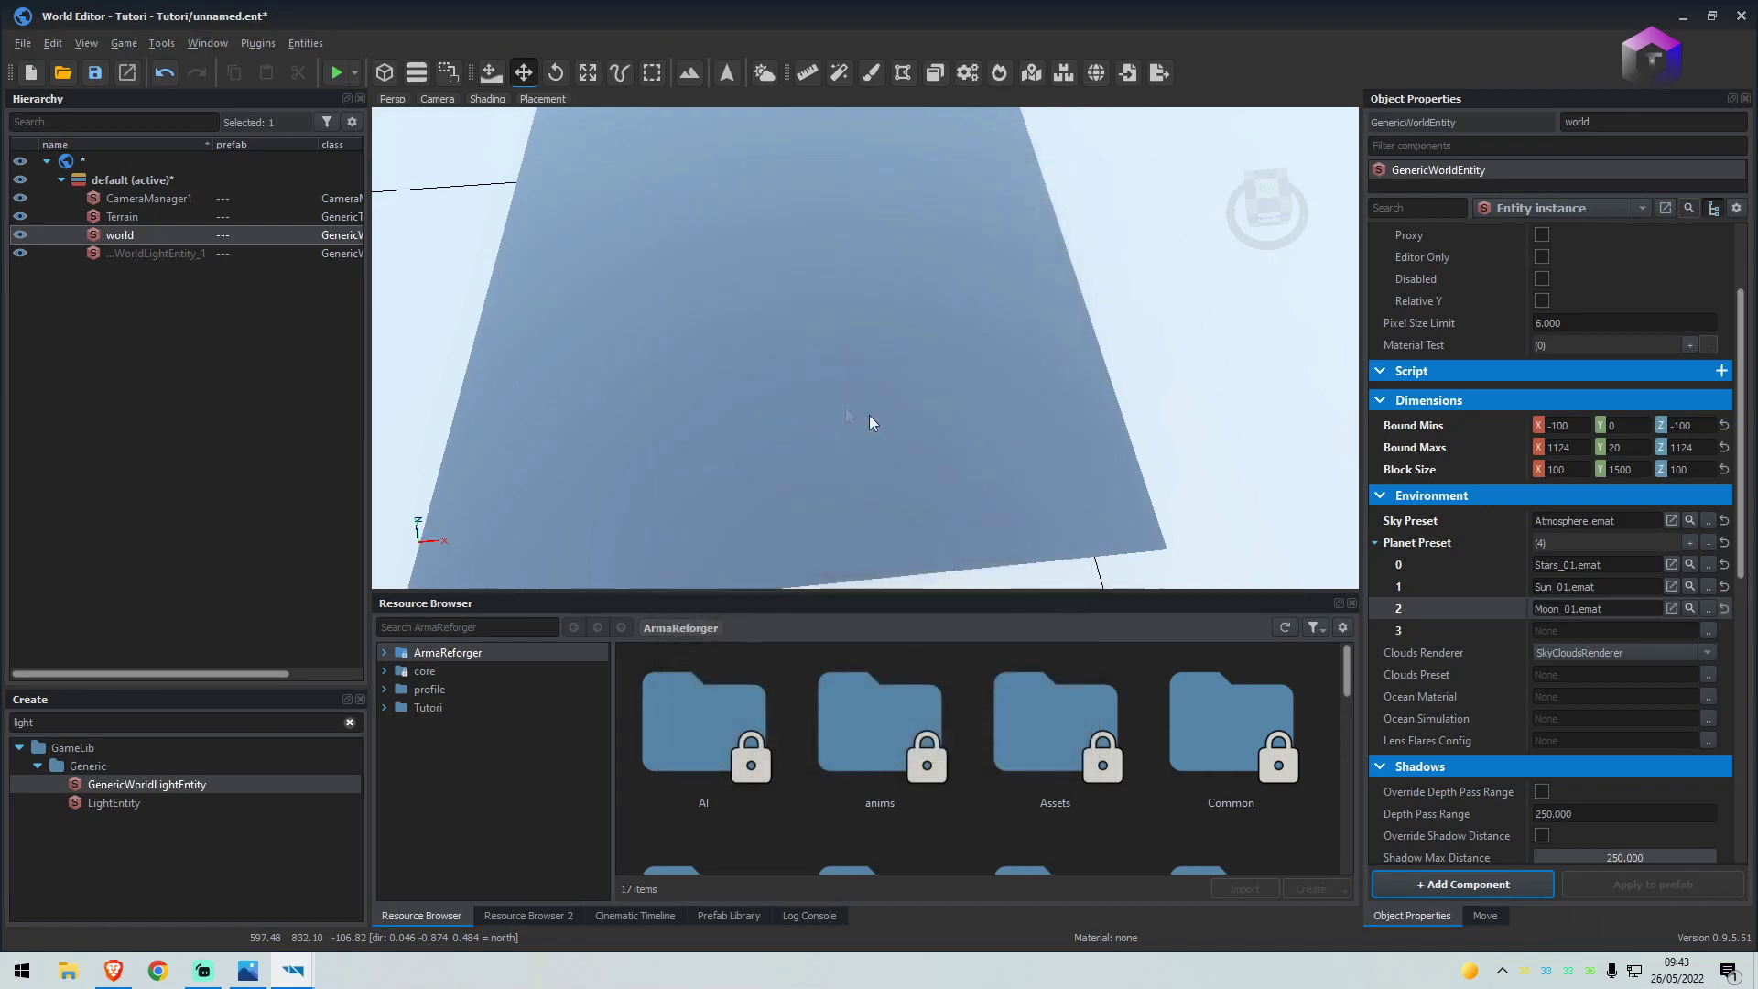
left_click(1706, 631)
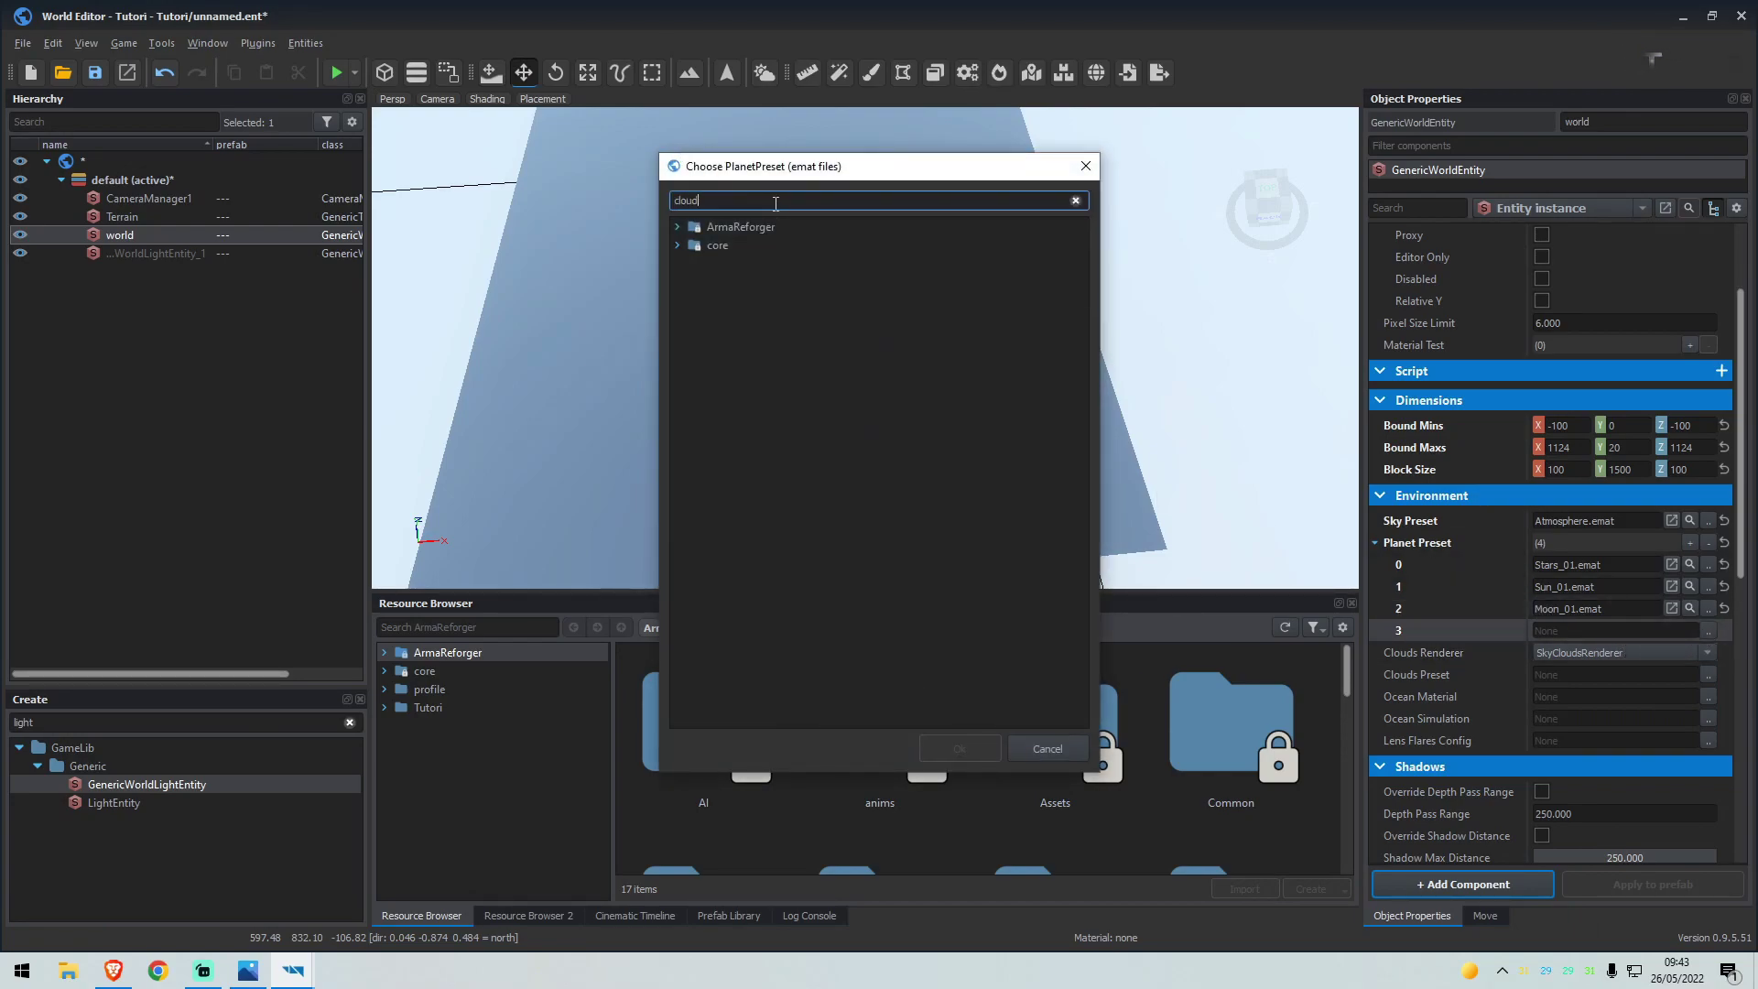
type("s")
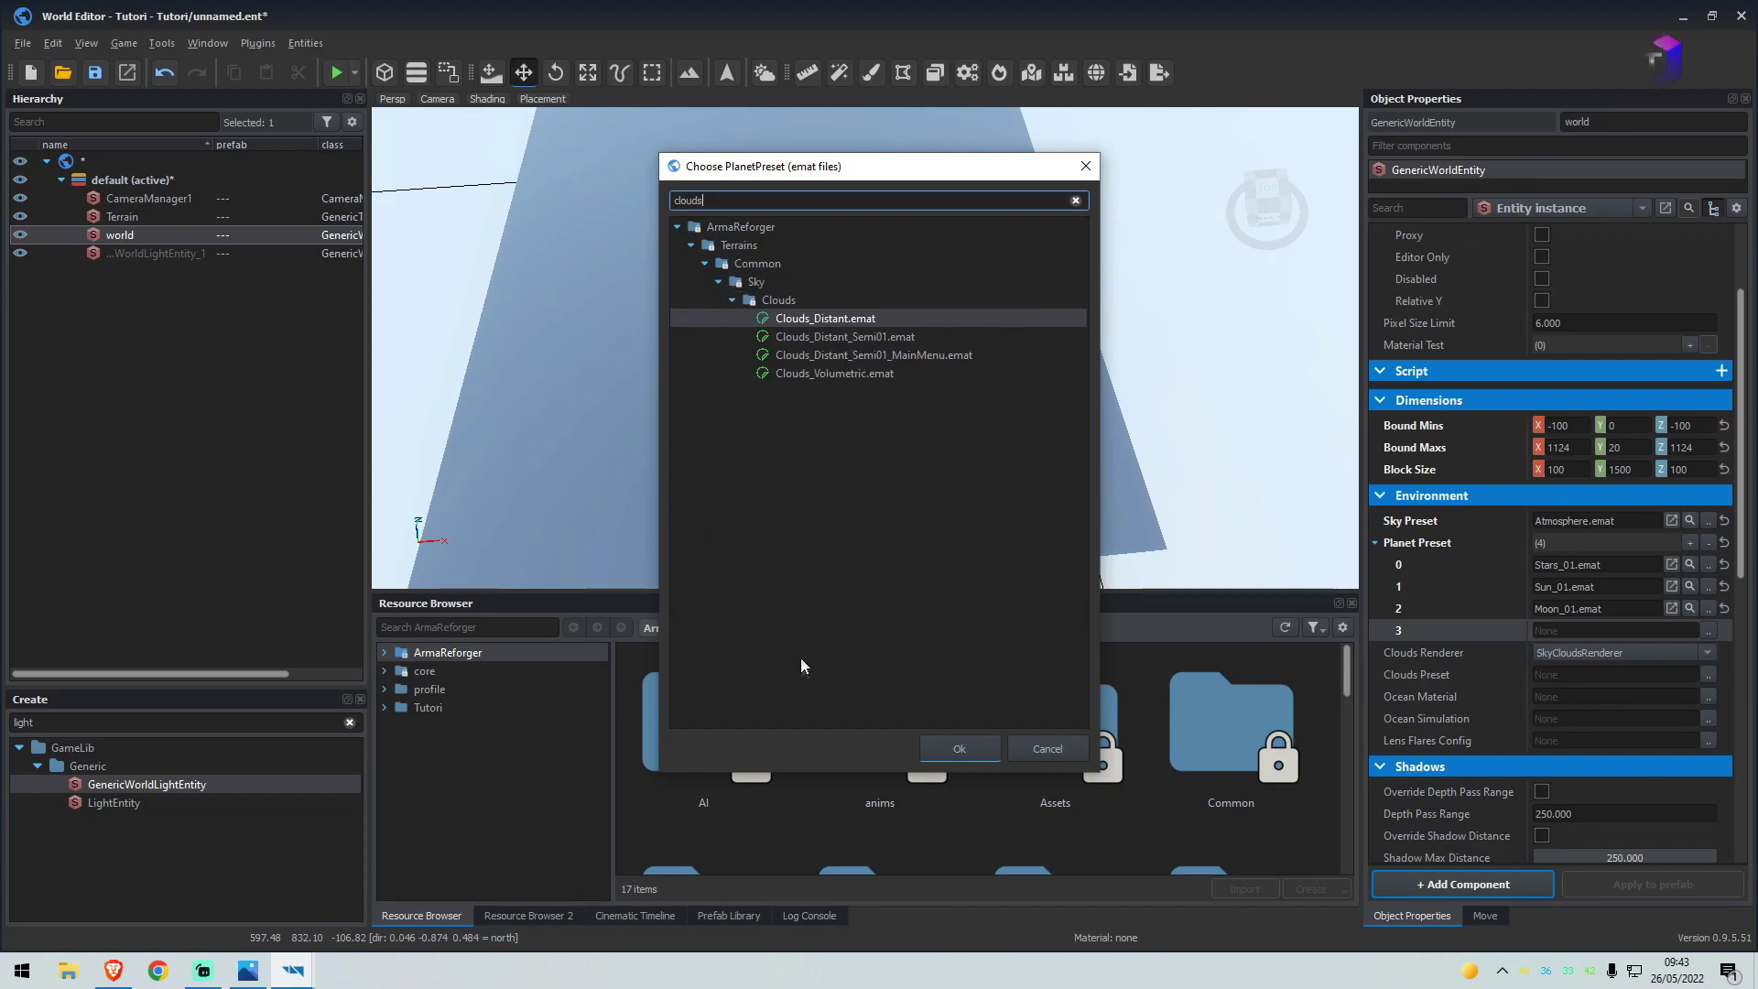
double_click(830, 337)
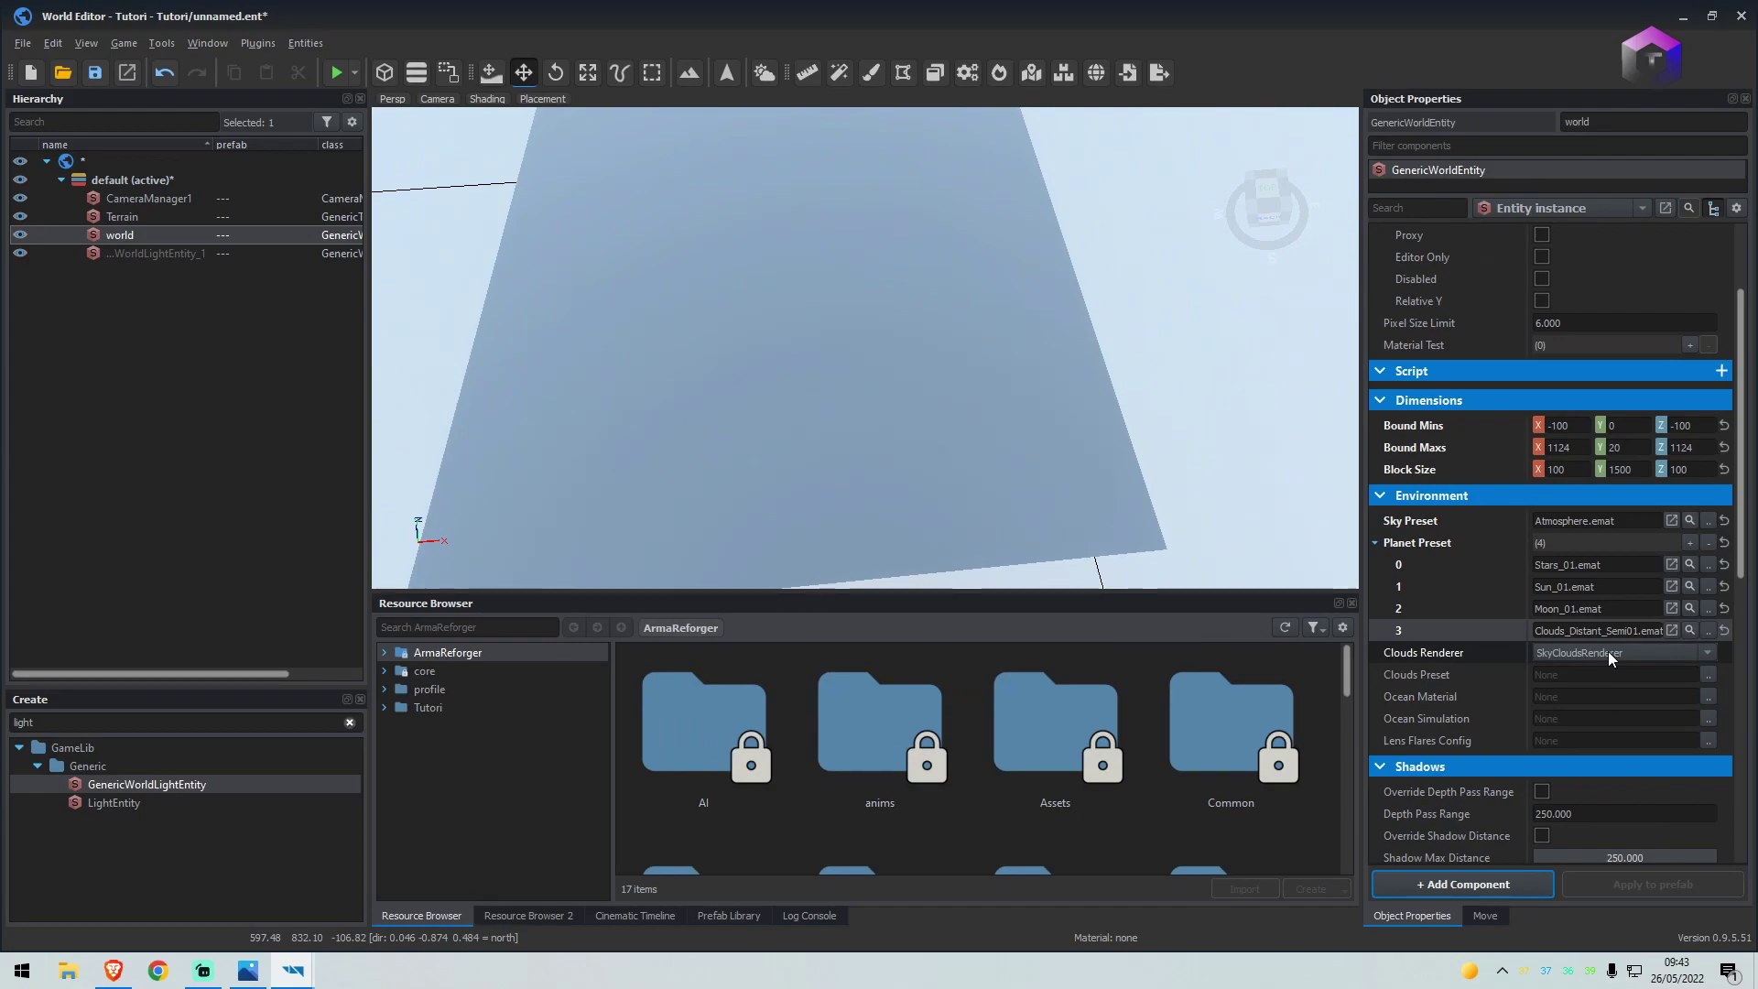
Set the world entity's Clouds Renderer to SkyVolCloudsRenderer and its Clouds Preset to Clouds_Volumetric.emat
left_click(1617, 650)
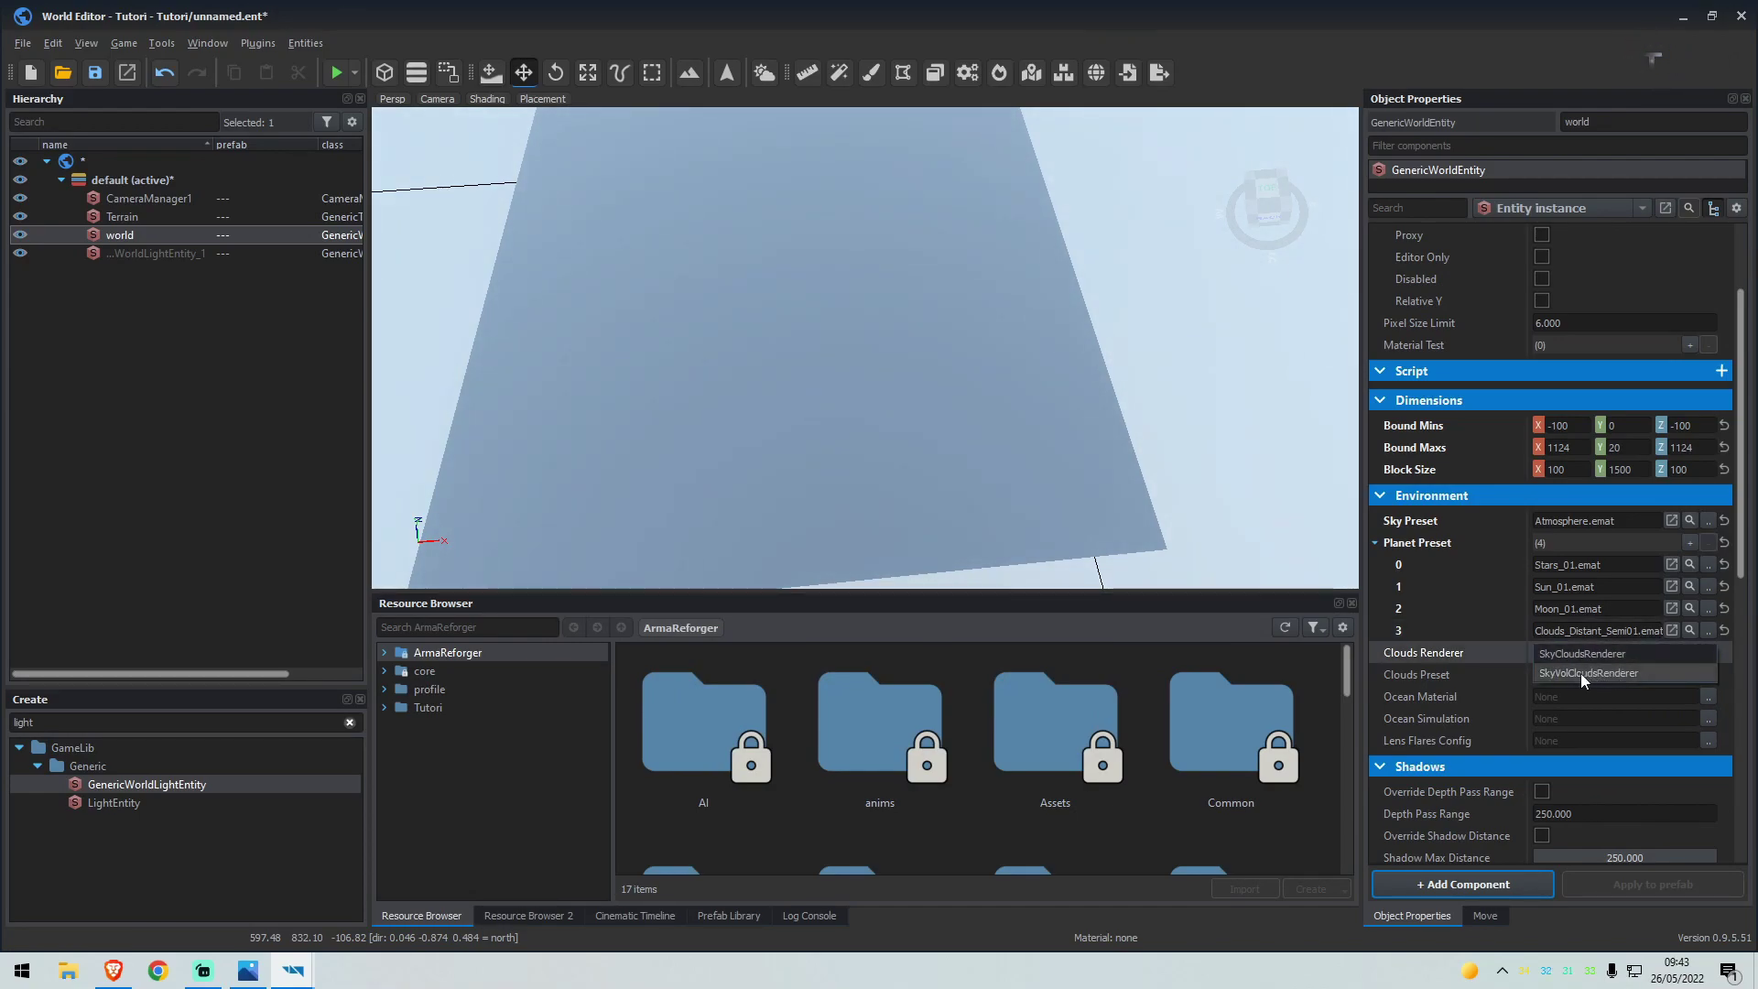
left_click(1581, 675)
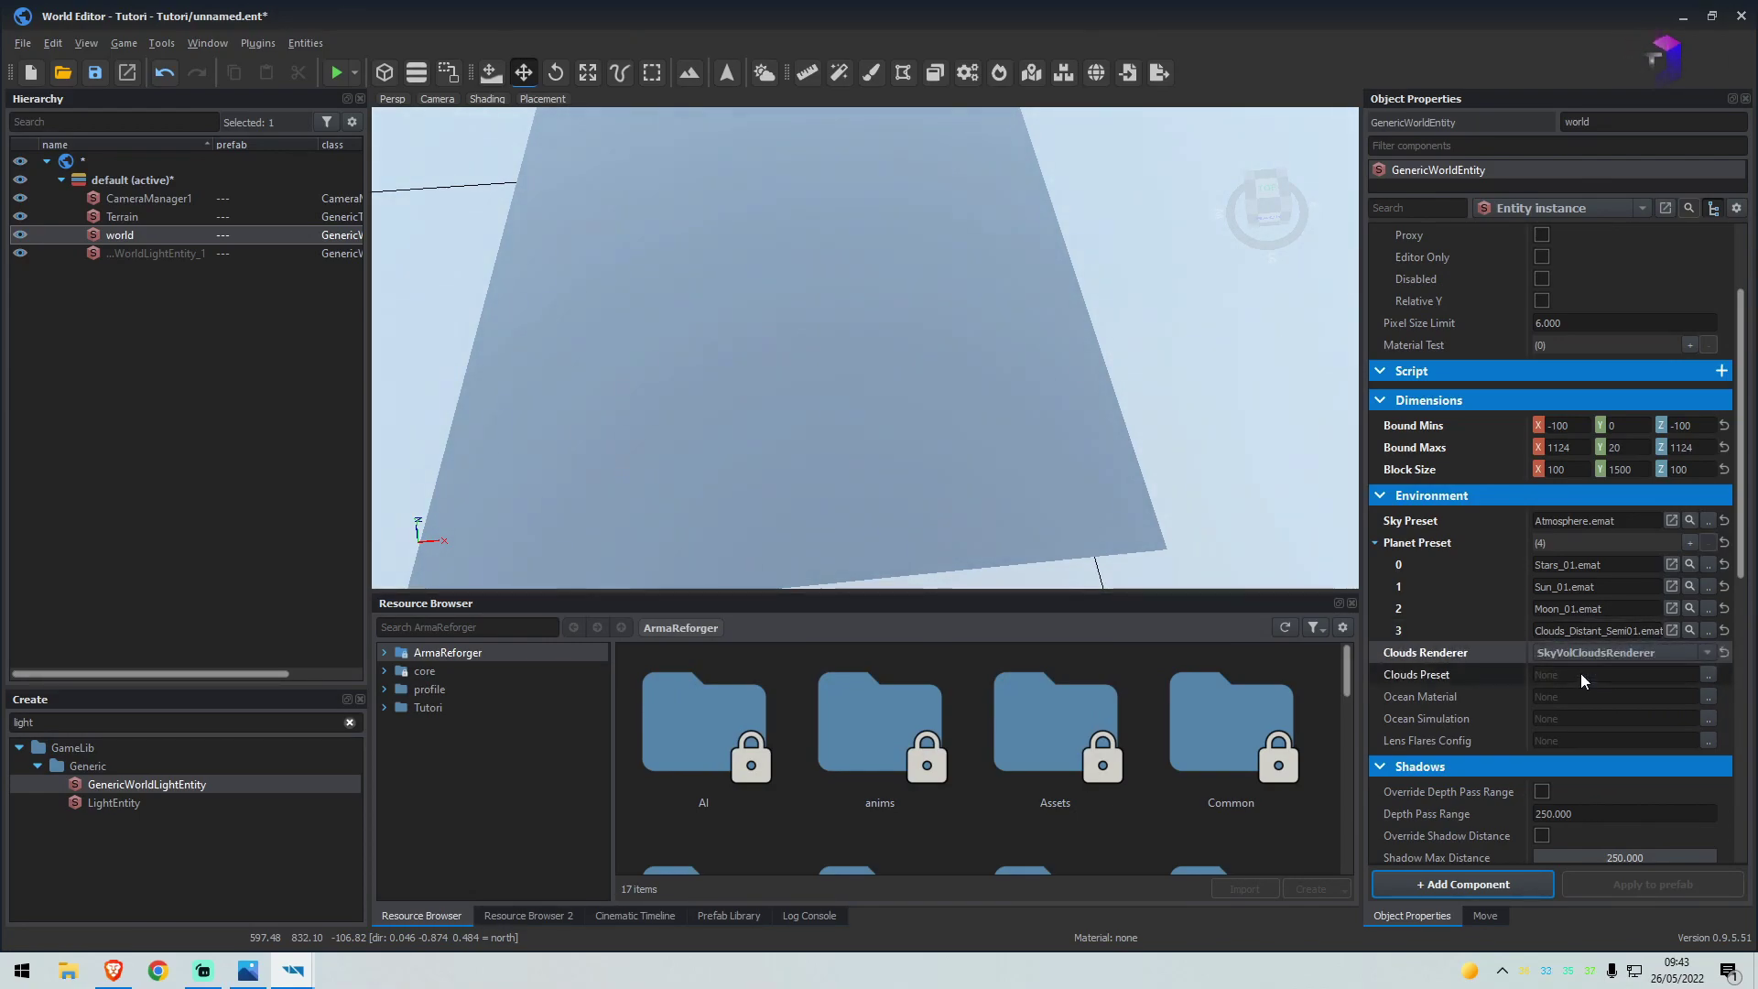
left_click(1709, 675)
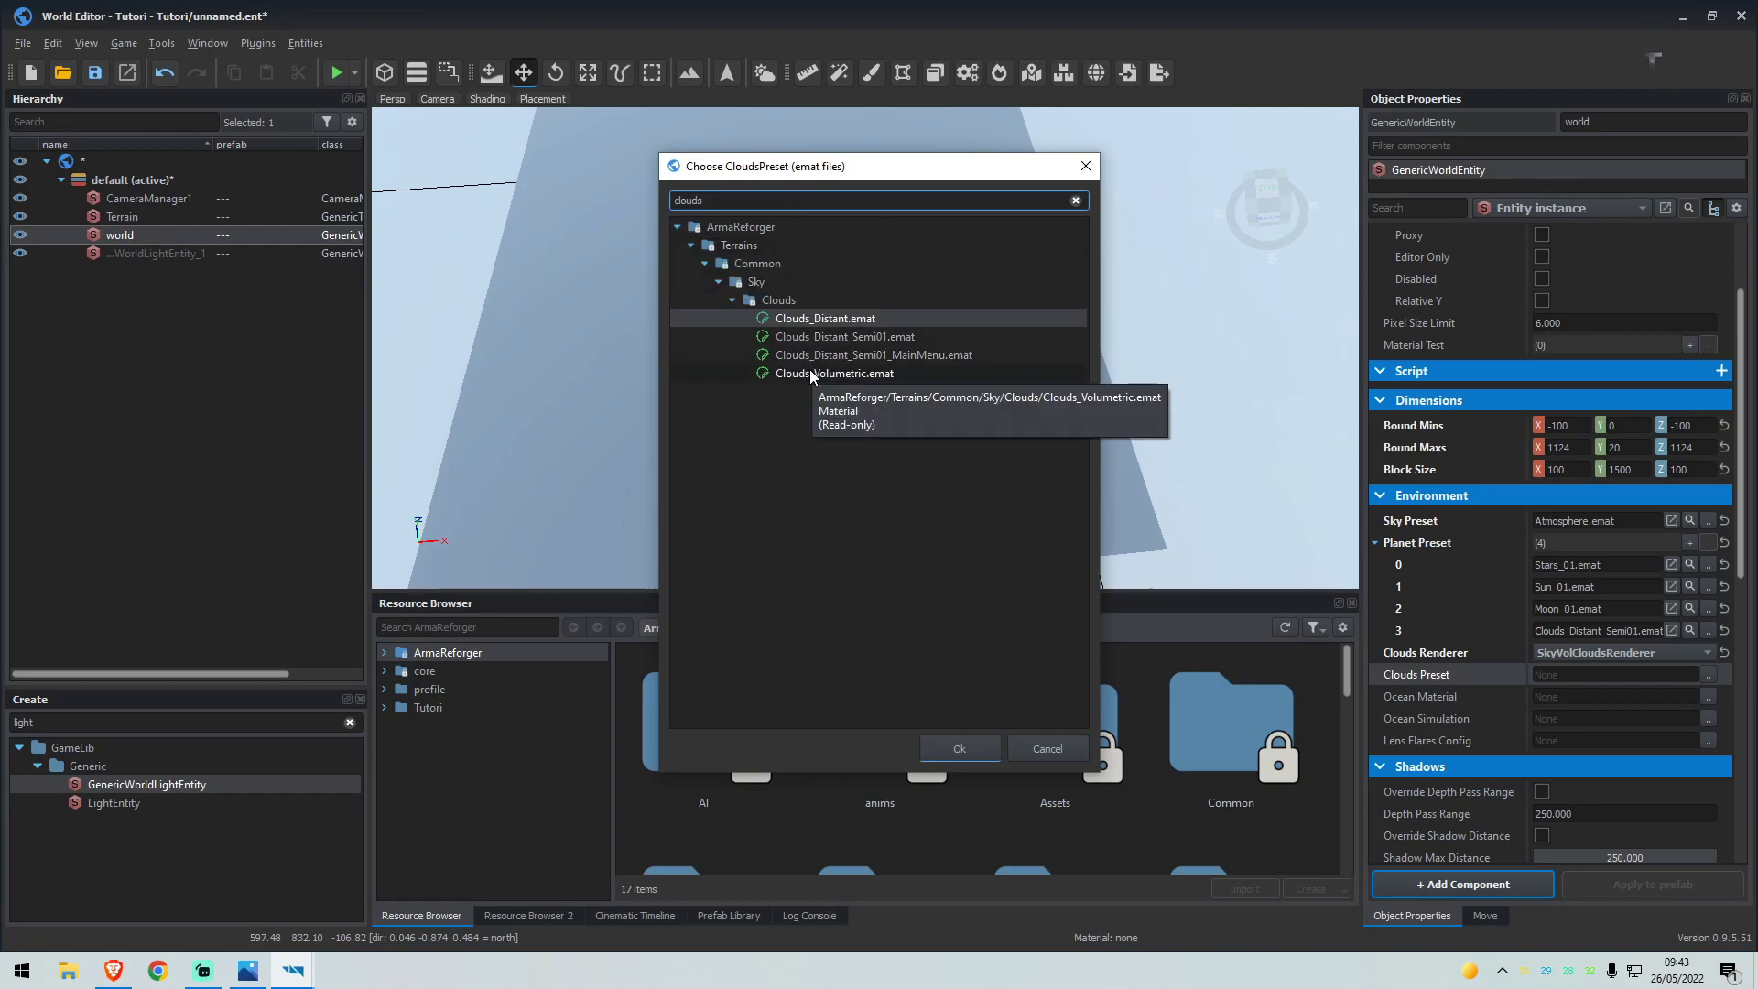
double_click(810, 372)
Set the world entity's Ocean Material to ocean.emat and its Ocean Simulation to oceanSimIsland.emat
left_click(1709, 696)
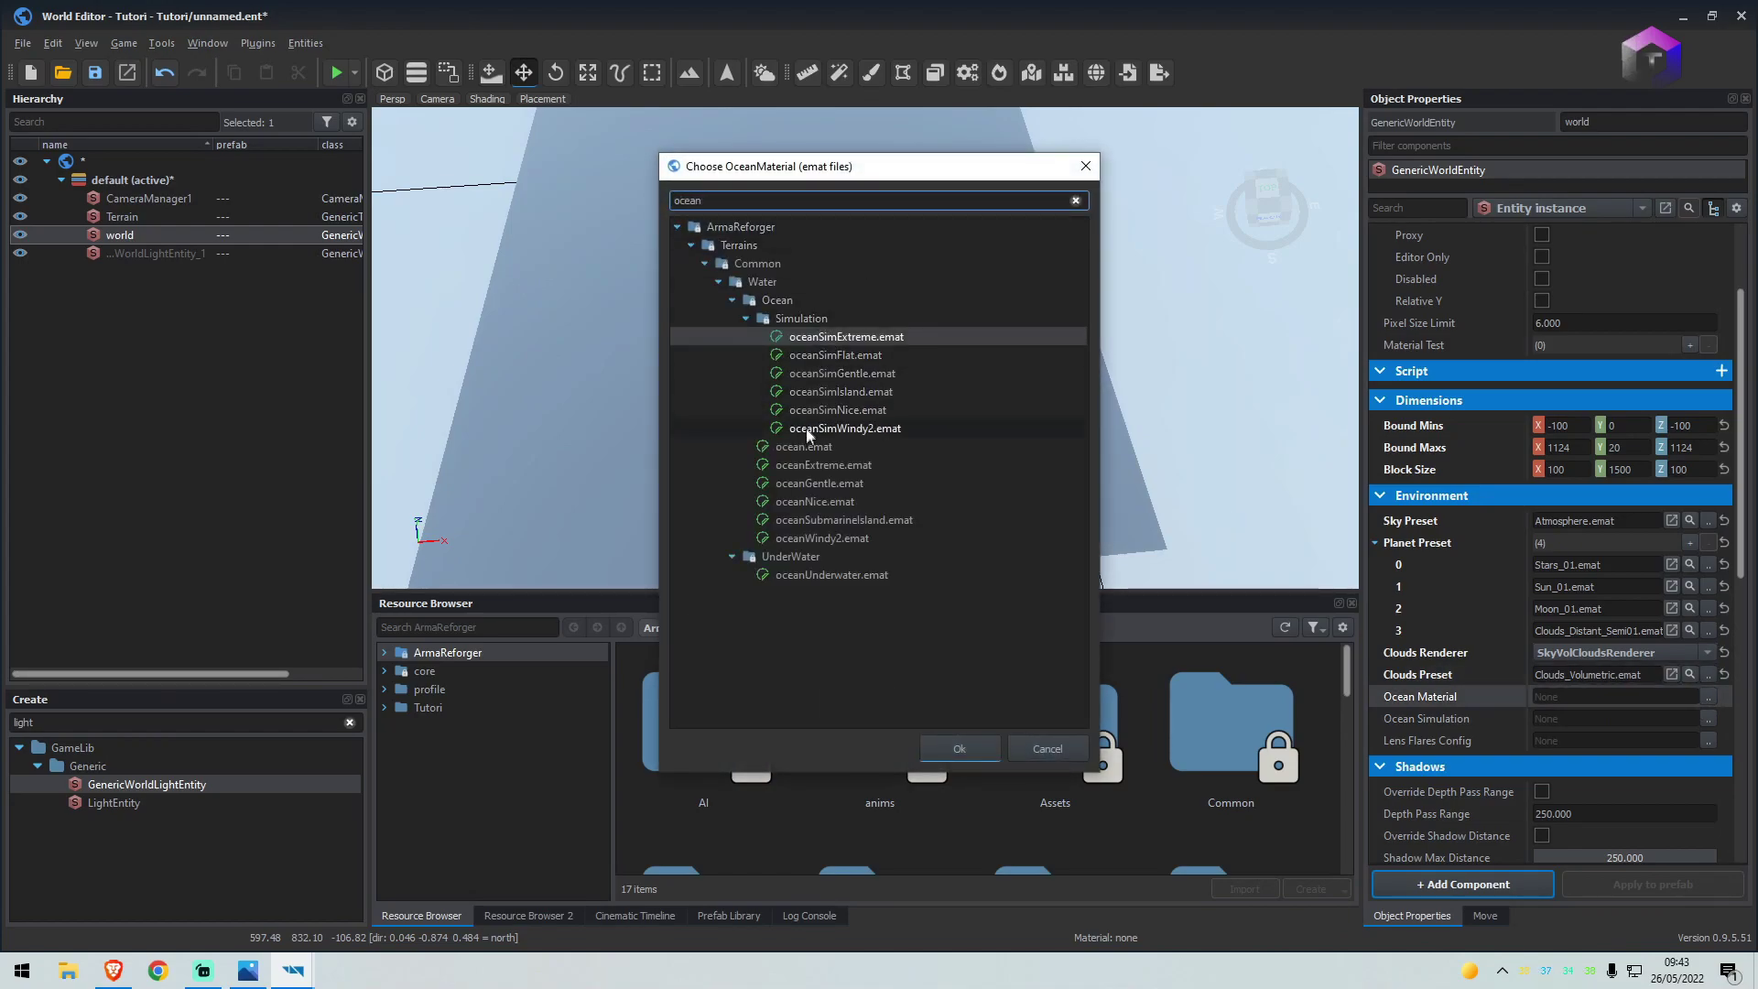
double_click(803, 446)
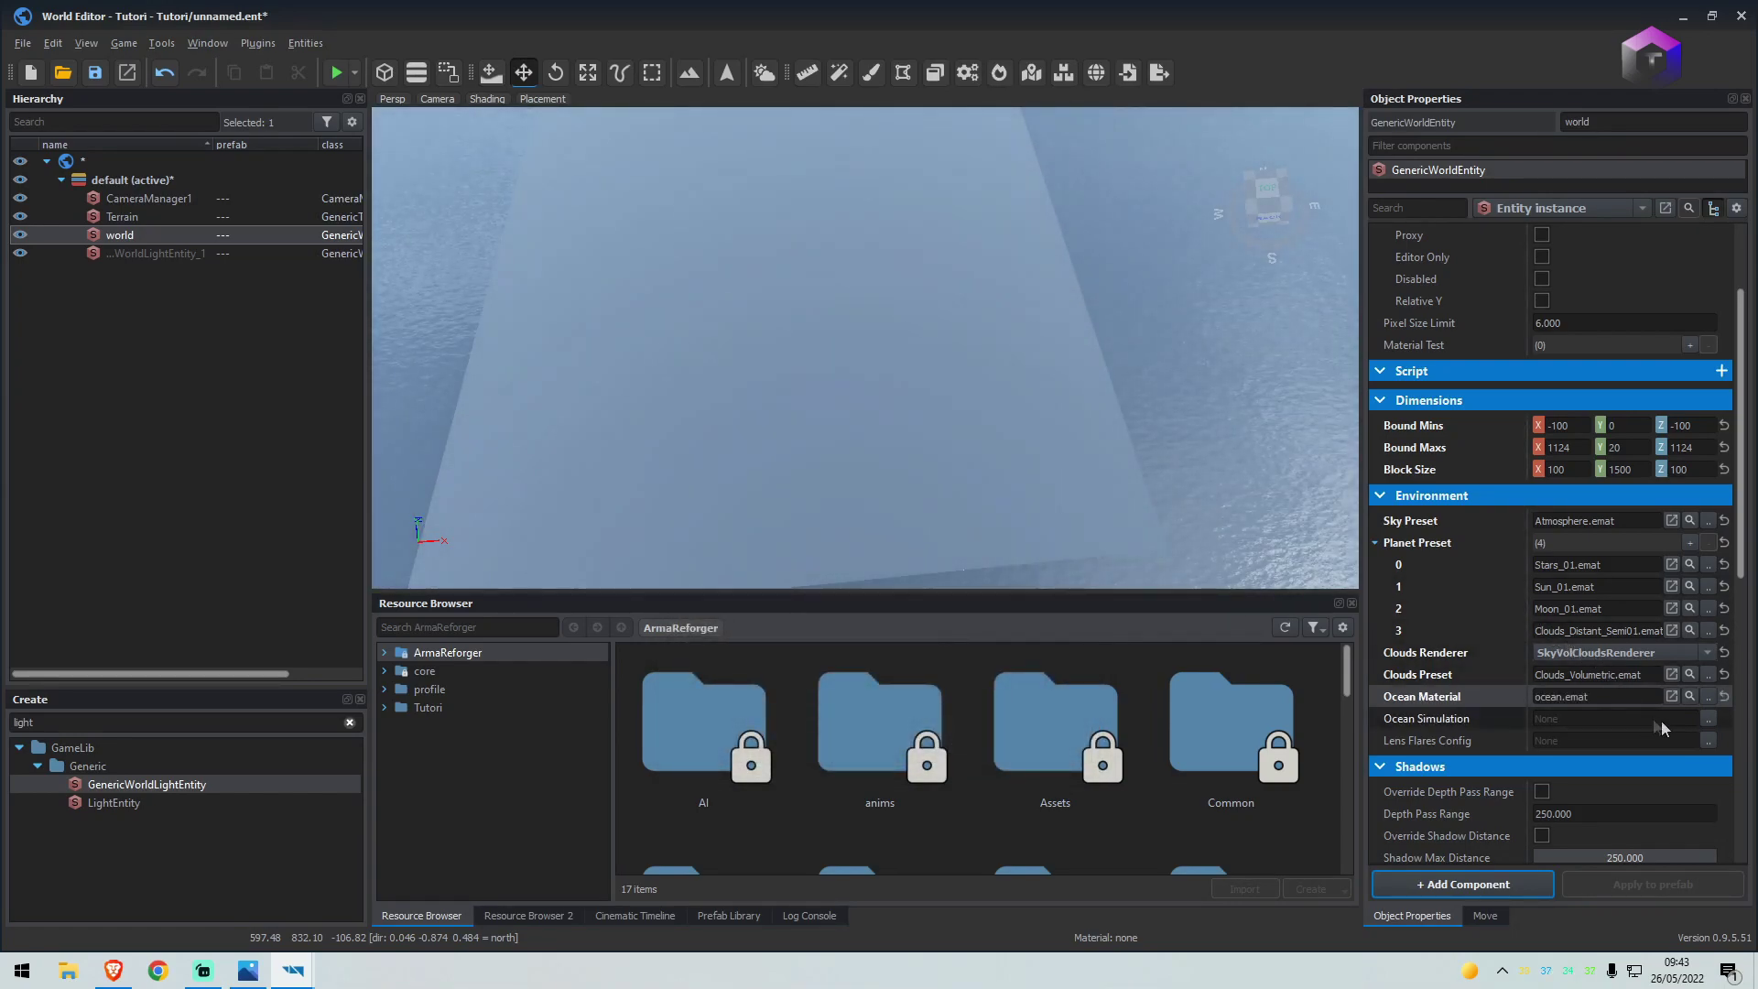
left_click(1709, 720)
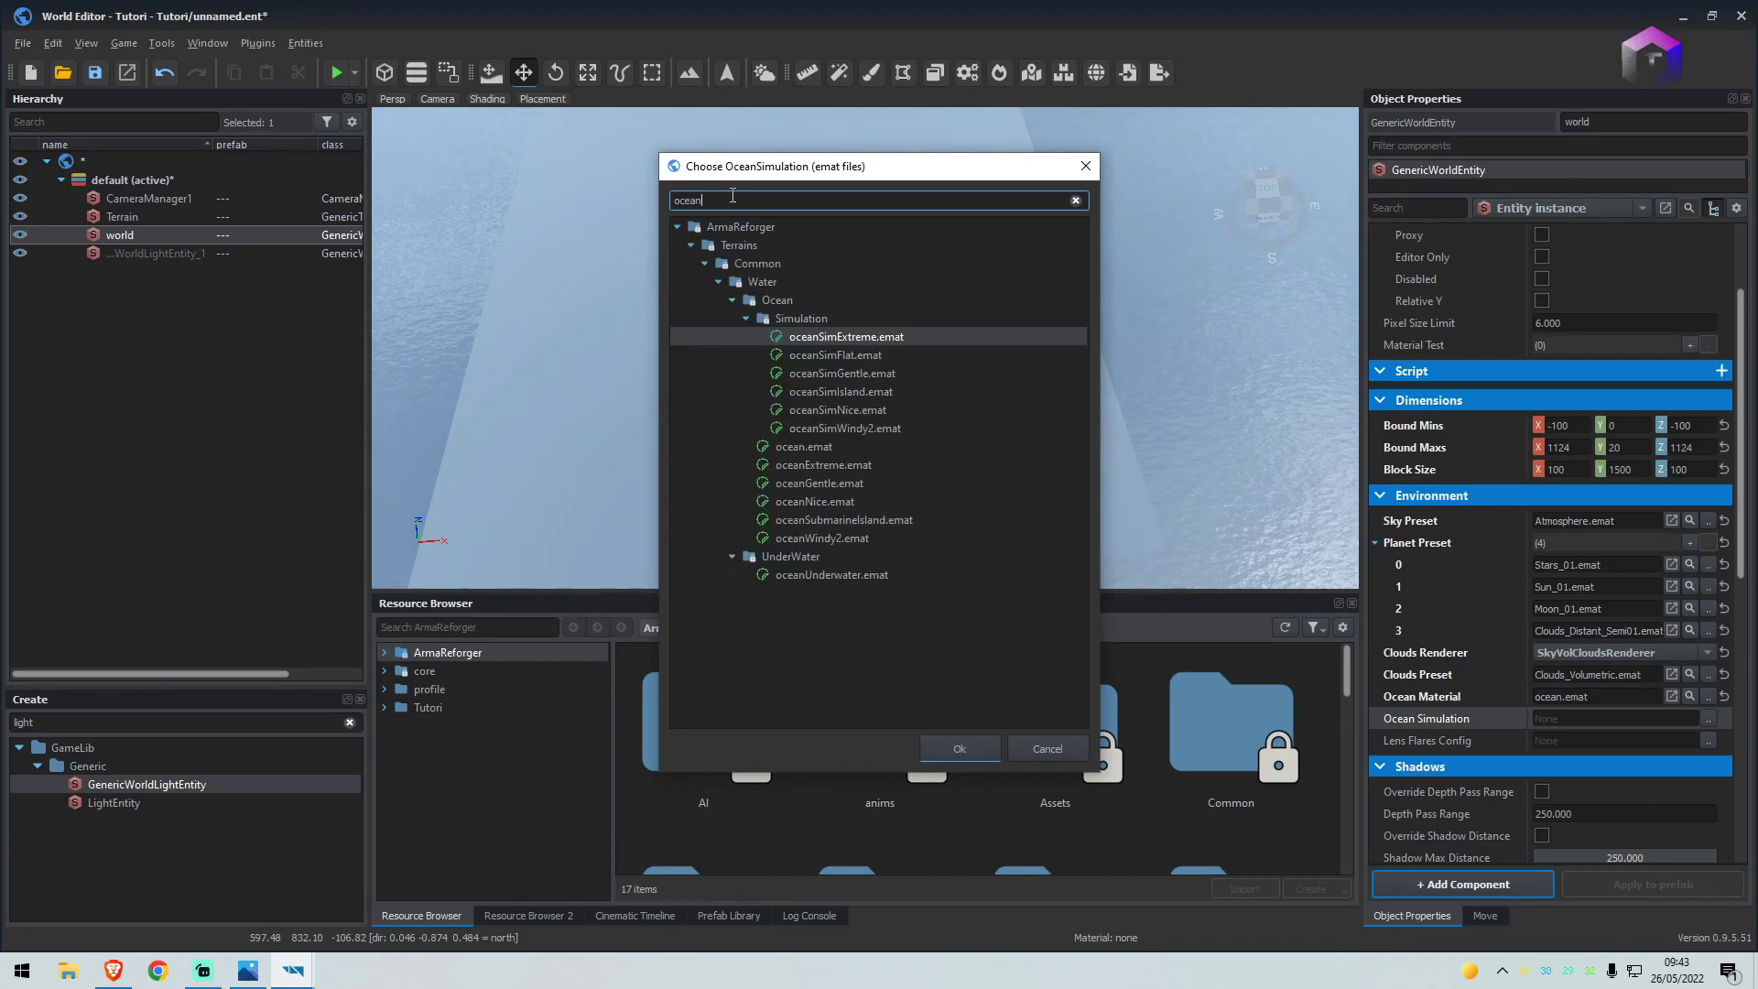
double_click(830, 391)
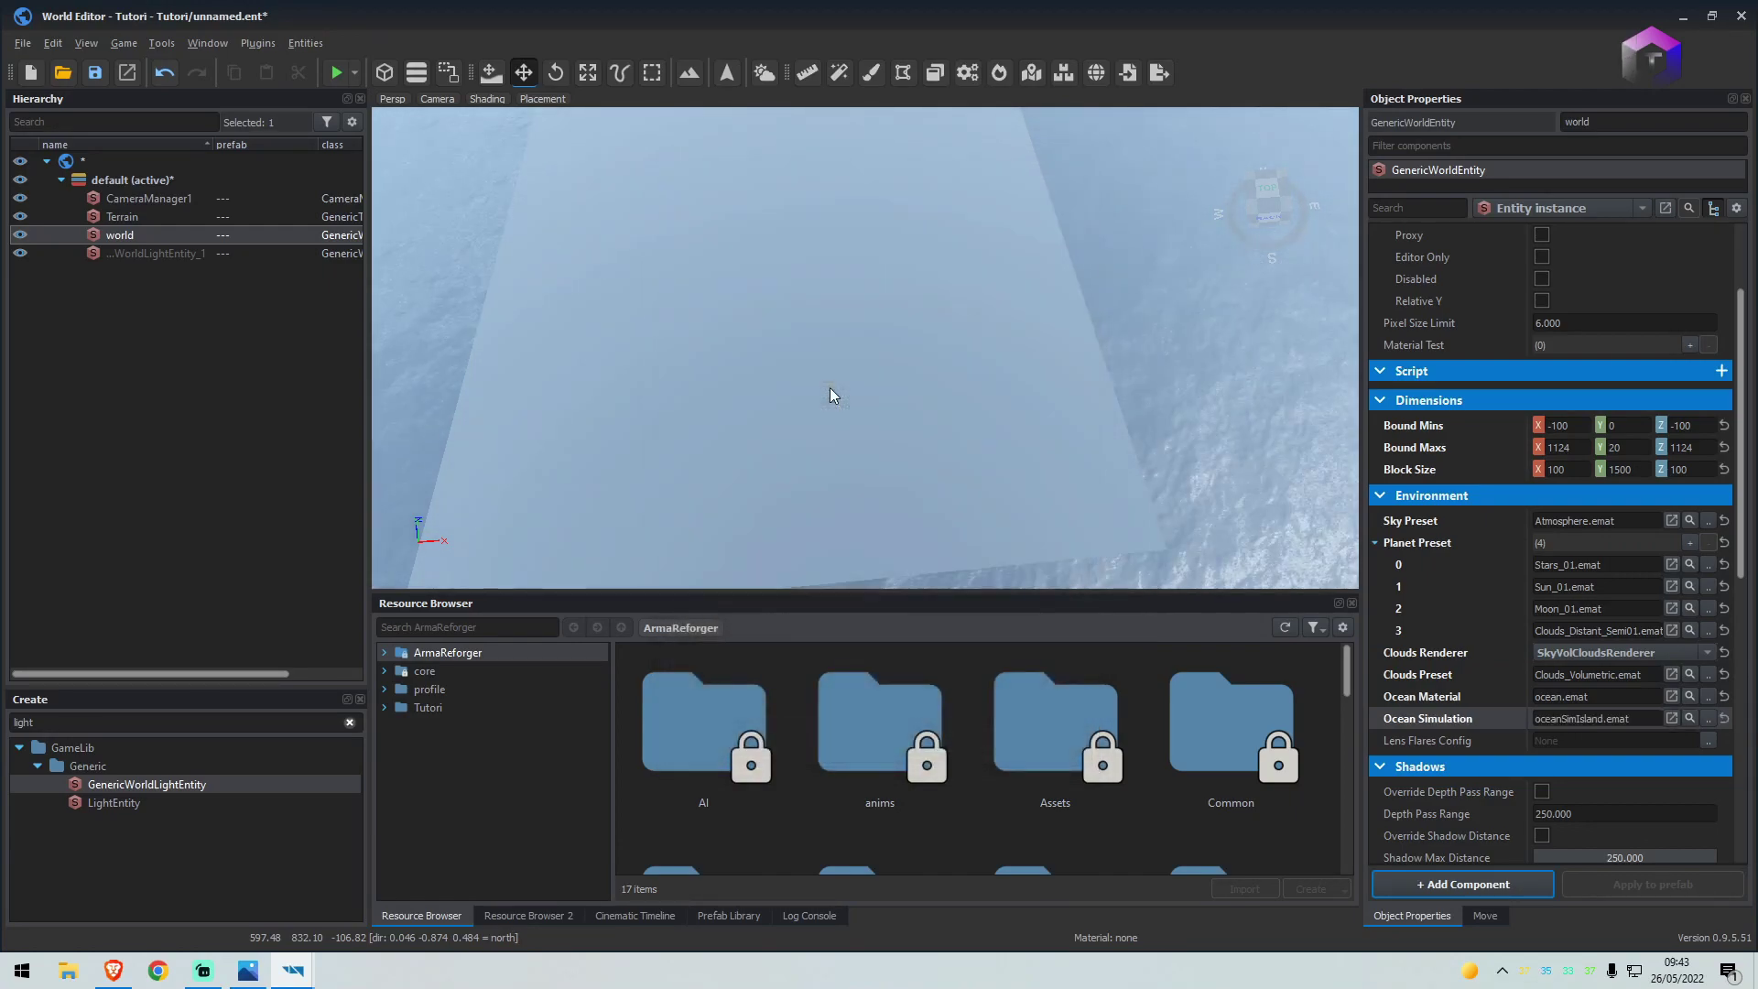
Set the world entity's Lens Flares Config to LensFlares.conf and inspect the sky, ocean and terrain in the viewport
left_click(1708, 741)
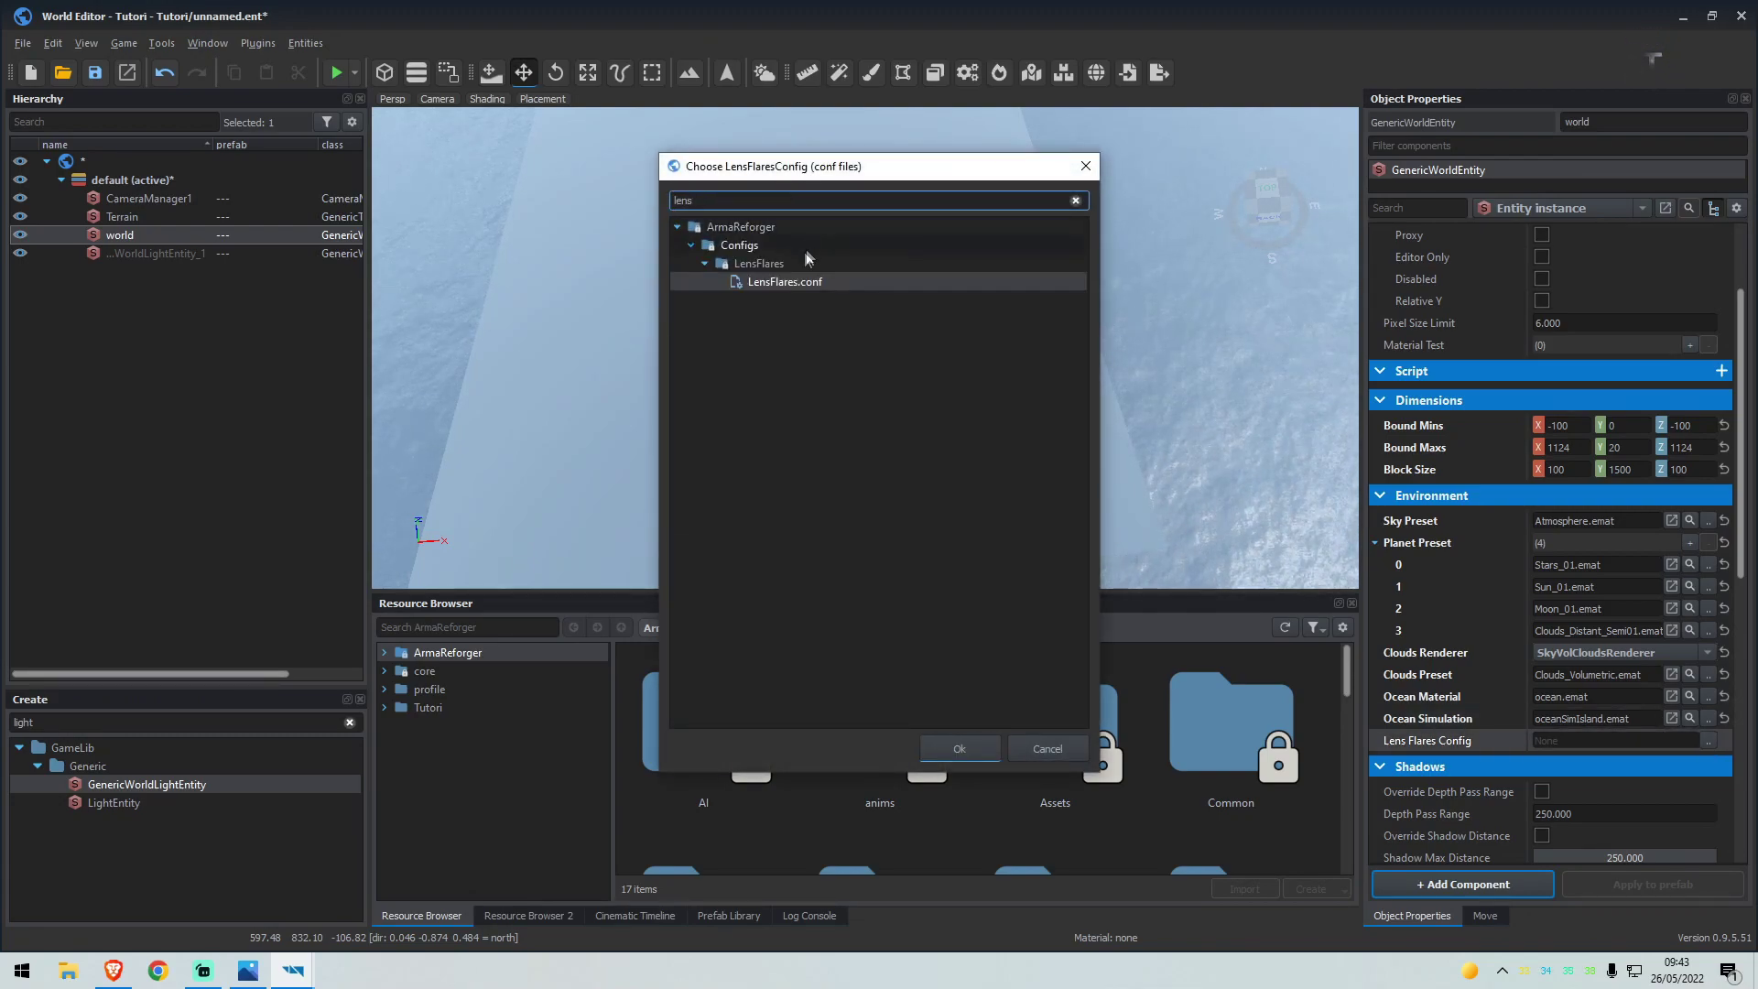
double_click(797, 279)
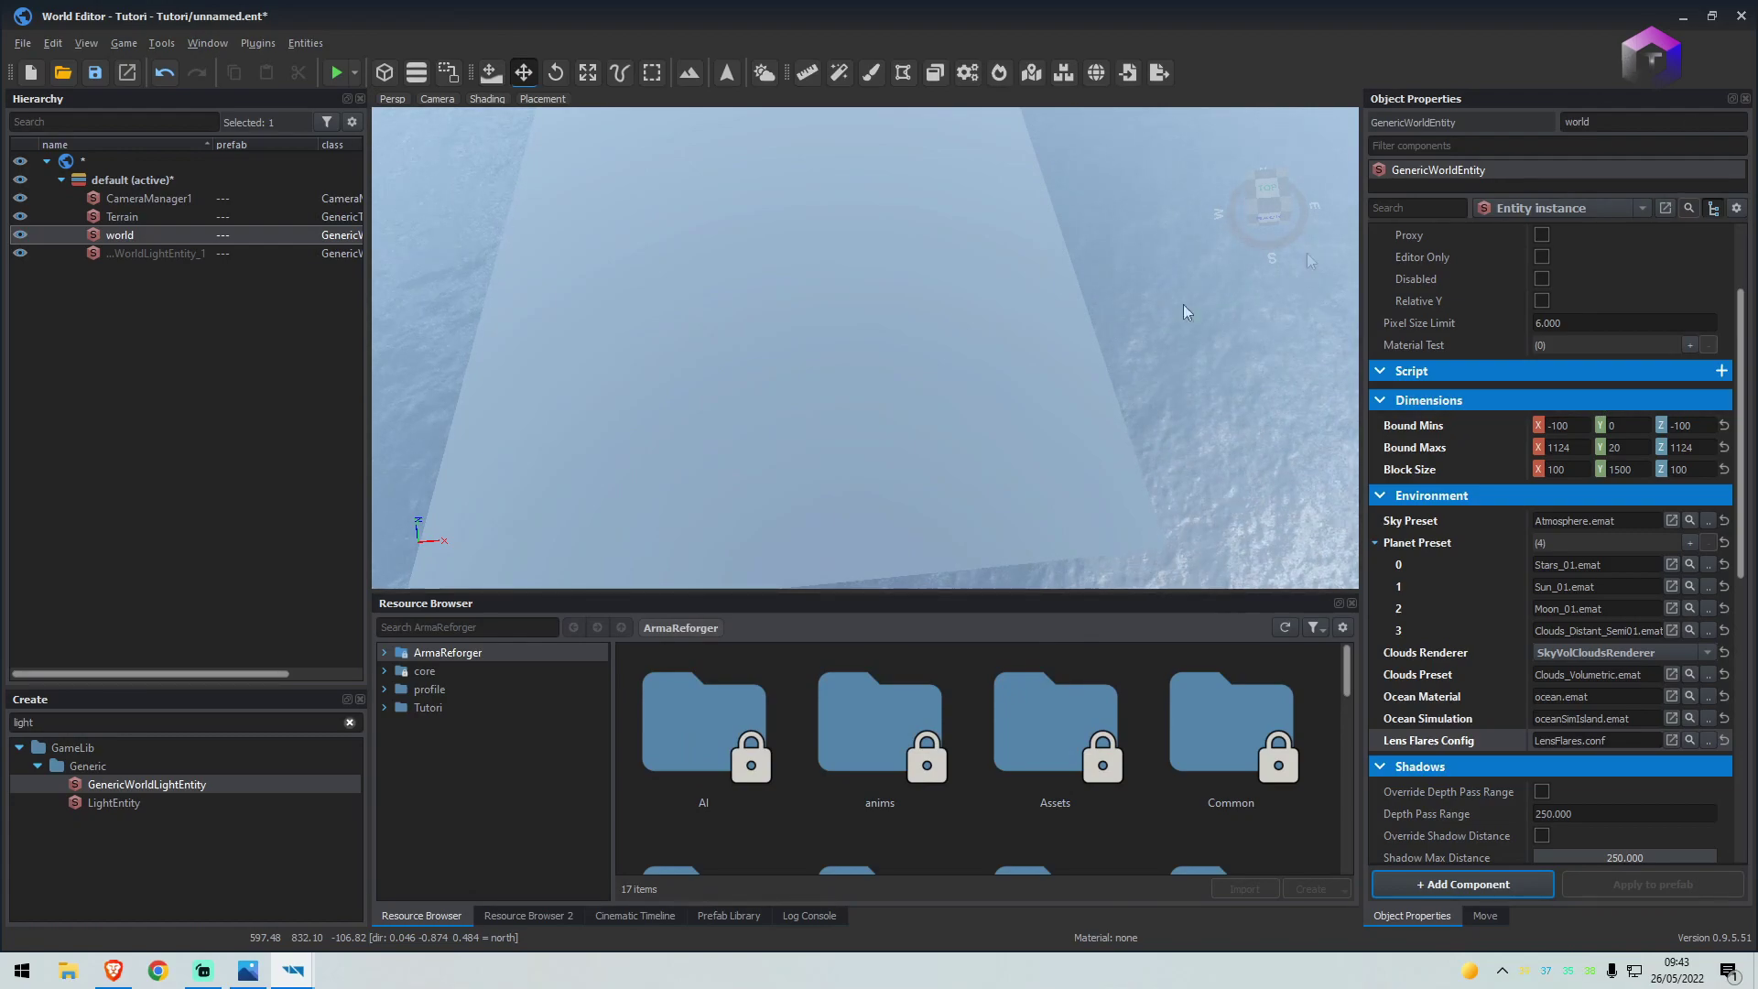
right_click_drag(943, 348, 925, 174)
key("w")
key("w")
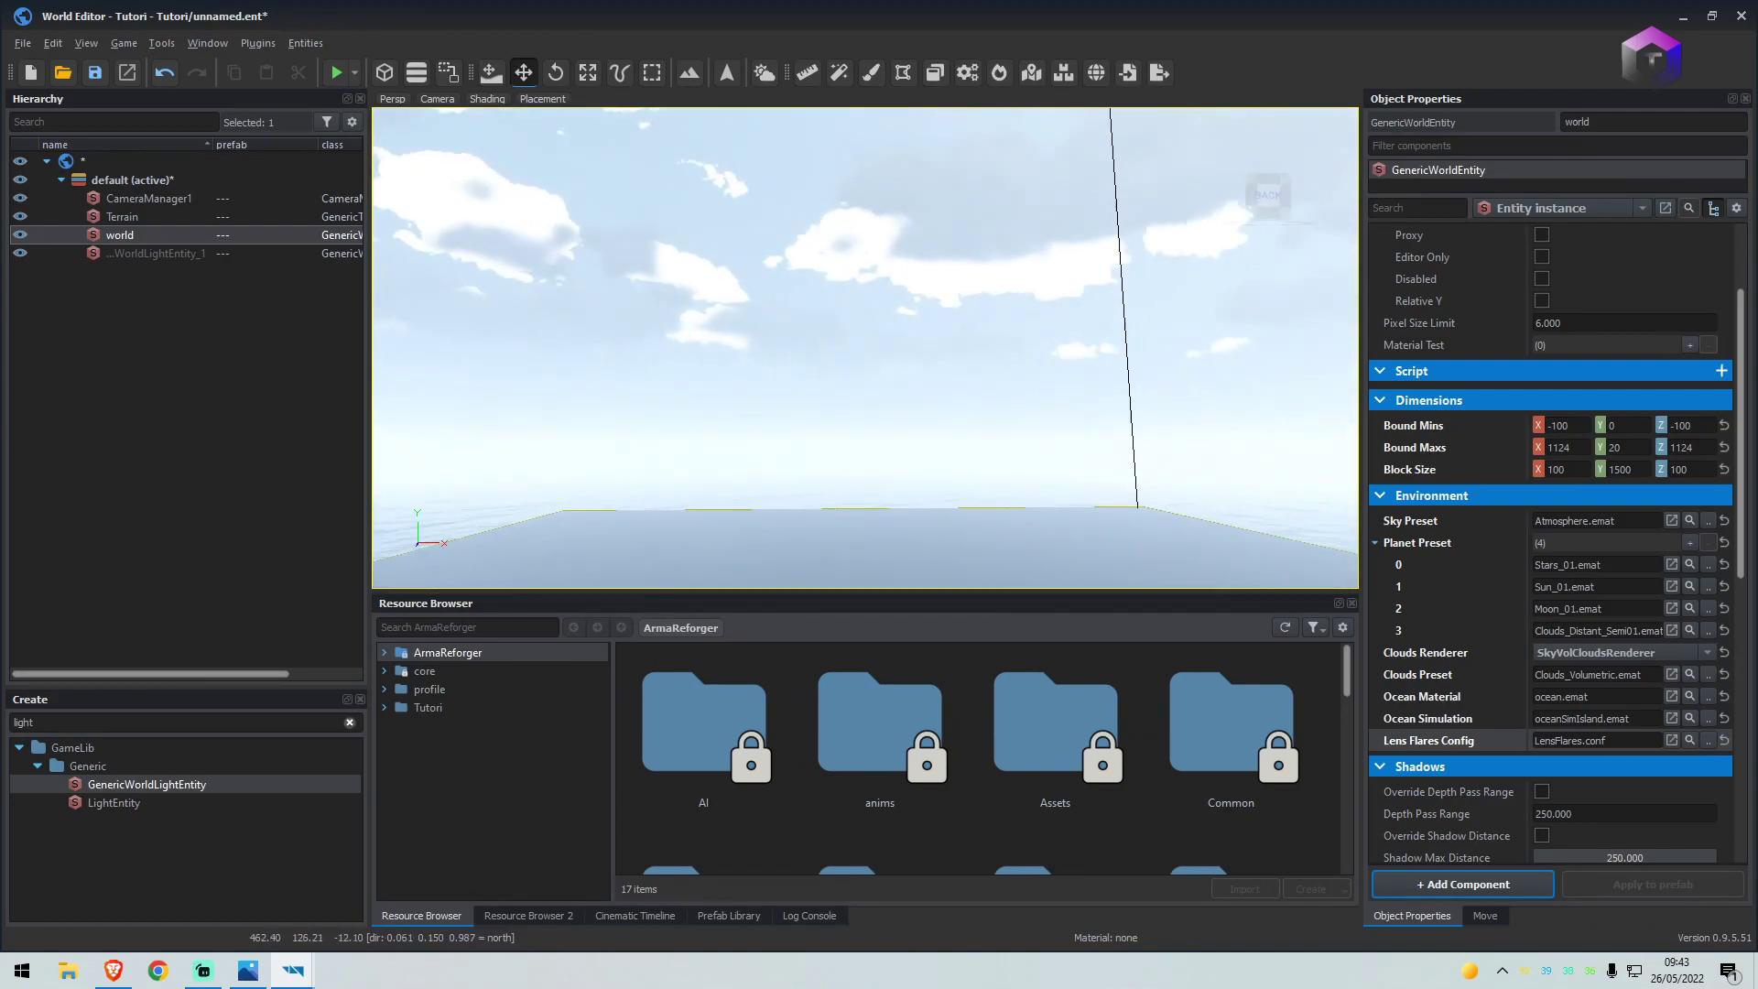
right_click_drag(1149, 183, 714, 262)
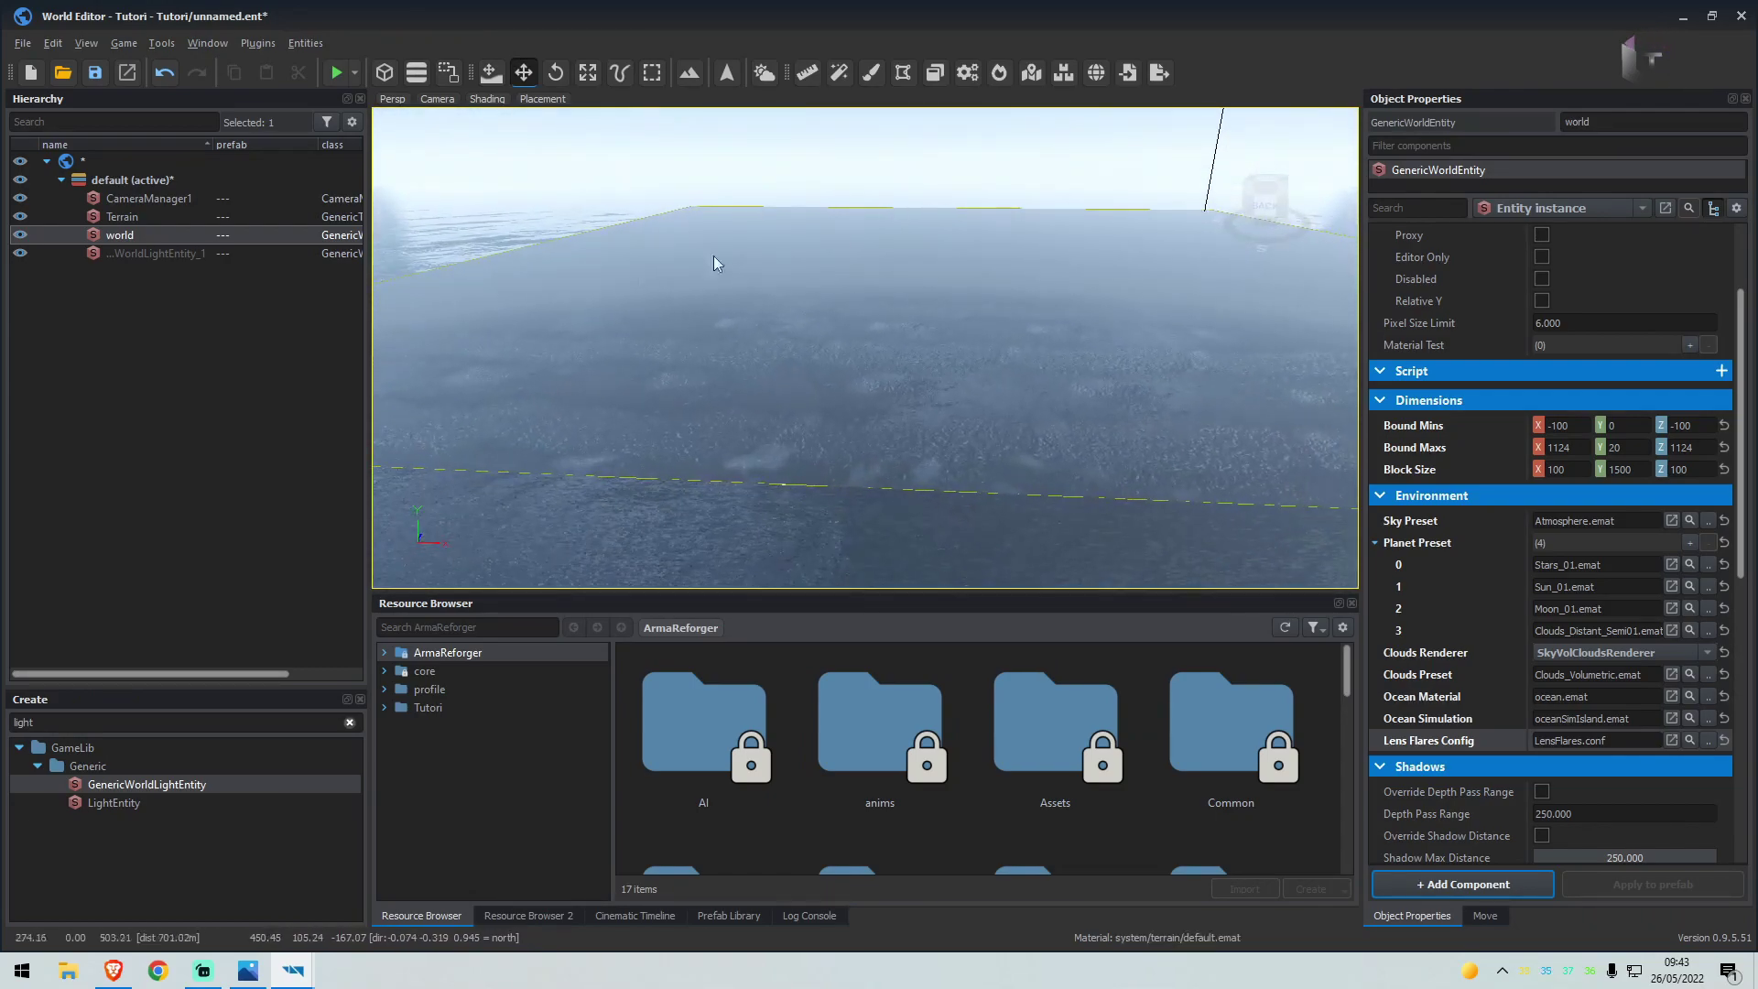
Search the entity library for pp and place a GenericWorldPPEffect on the near part of the terrain
left_click(73, 724)
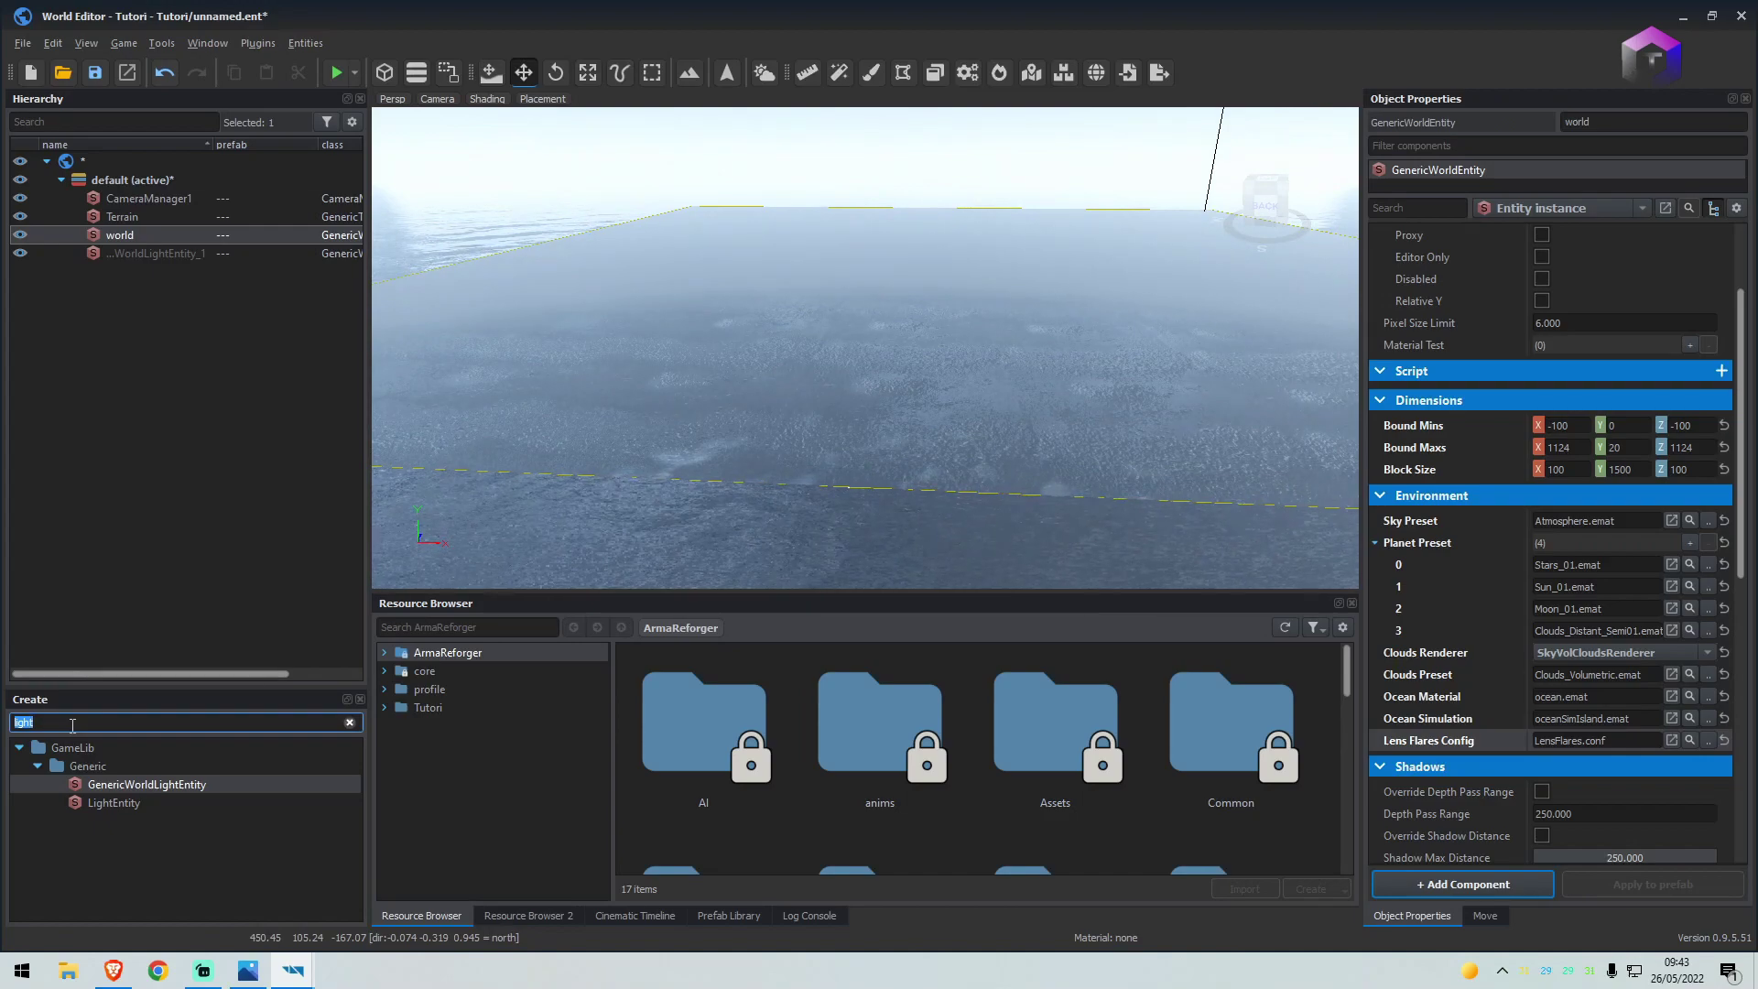
key("BackSpace")
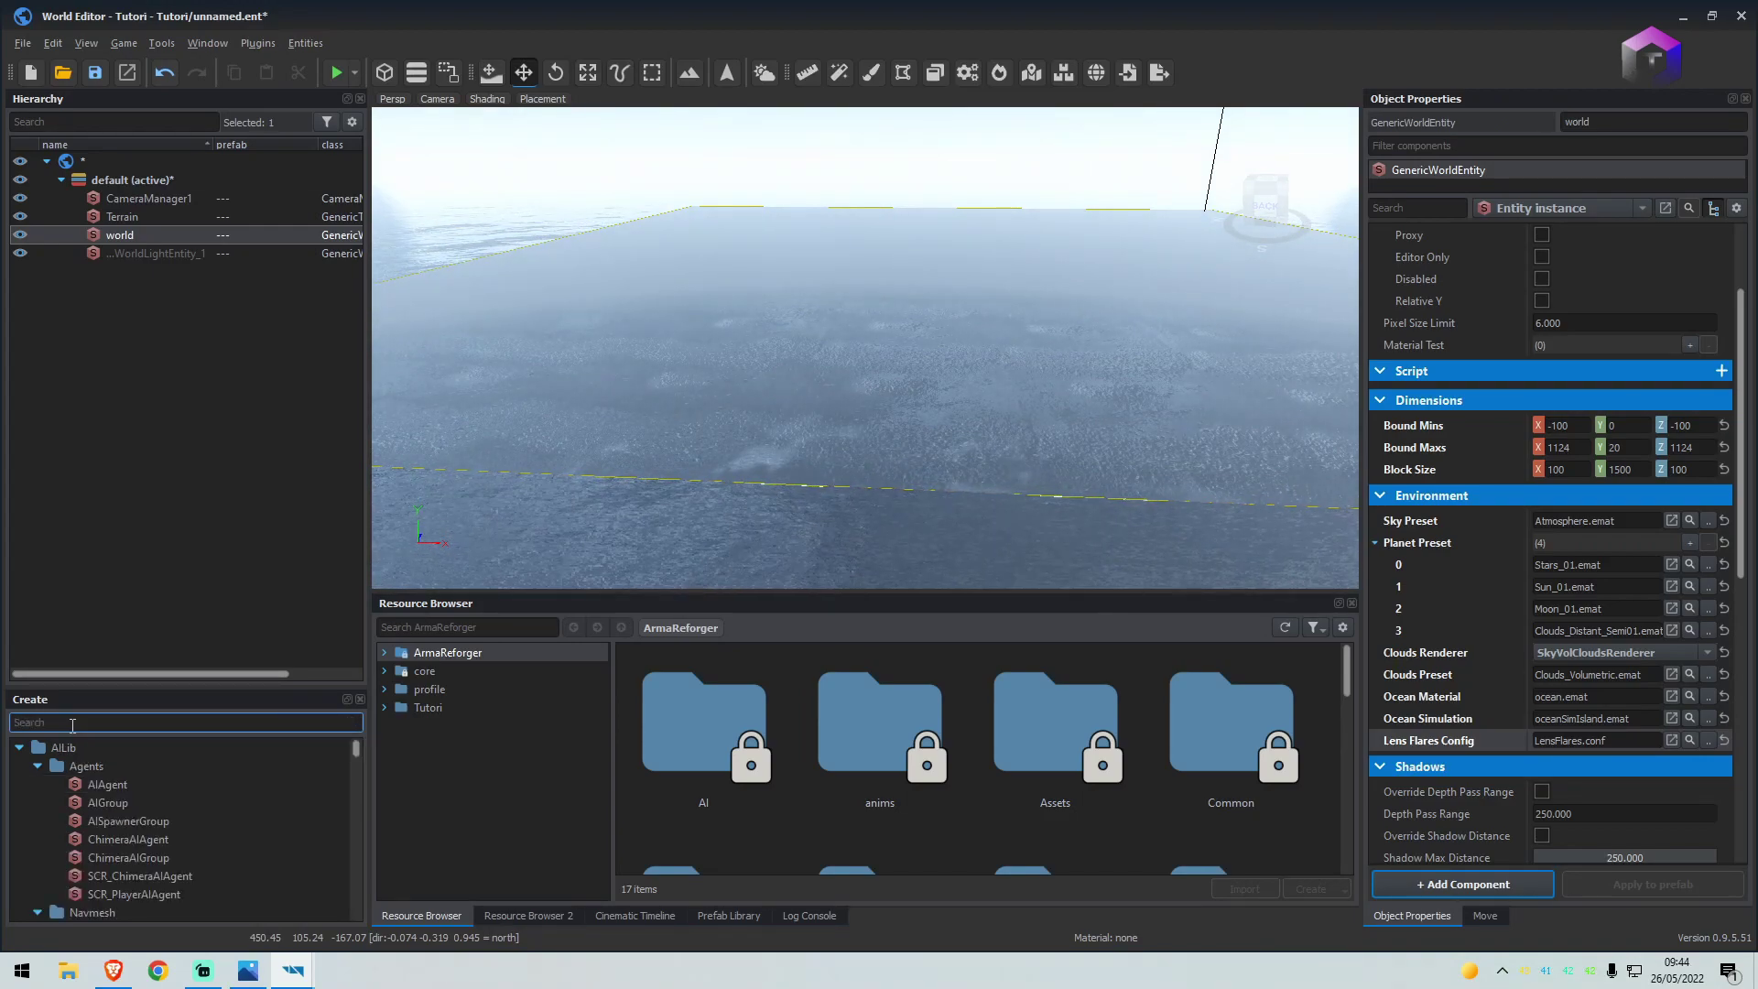
type("pp")
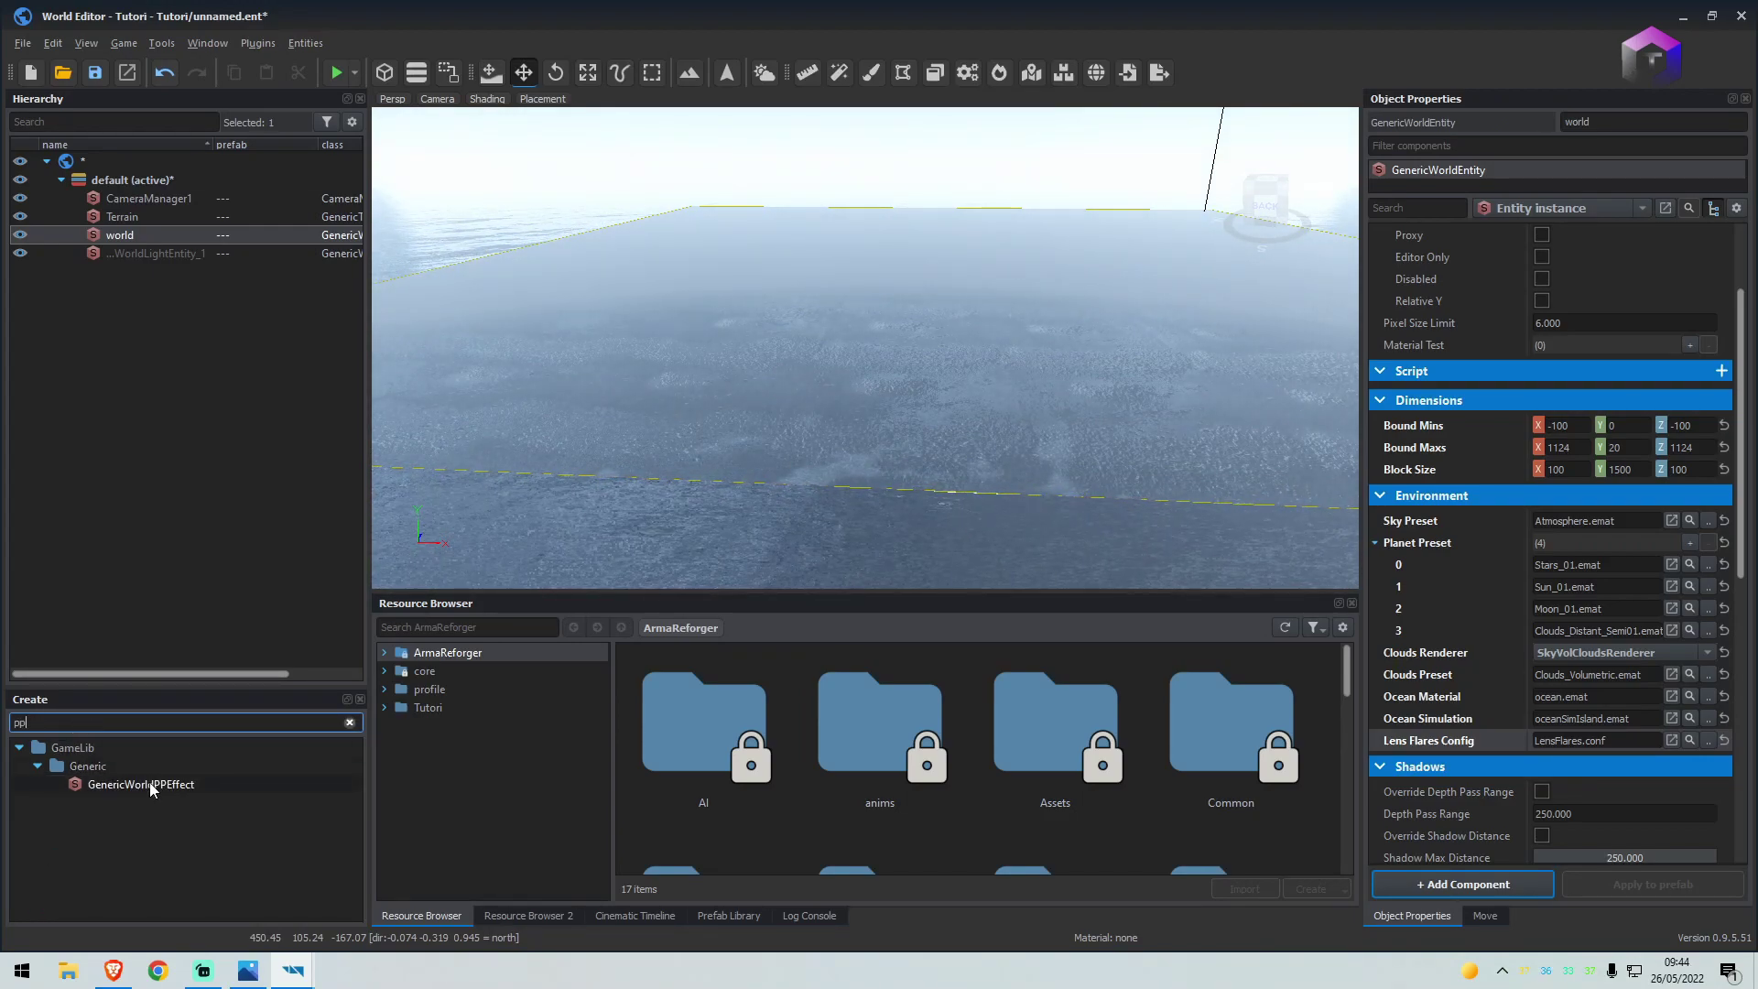
left_click_drag(151, 782, 559, 463)
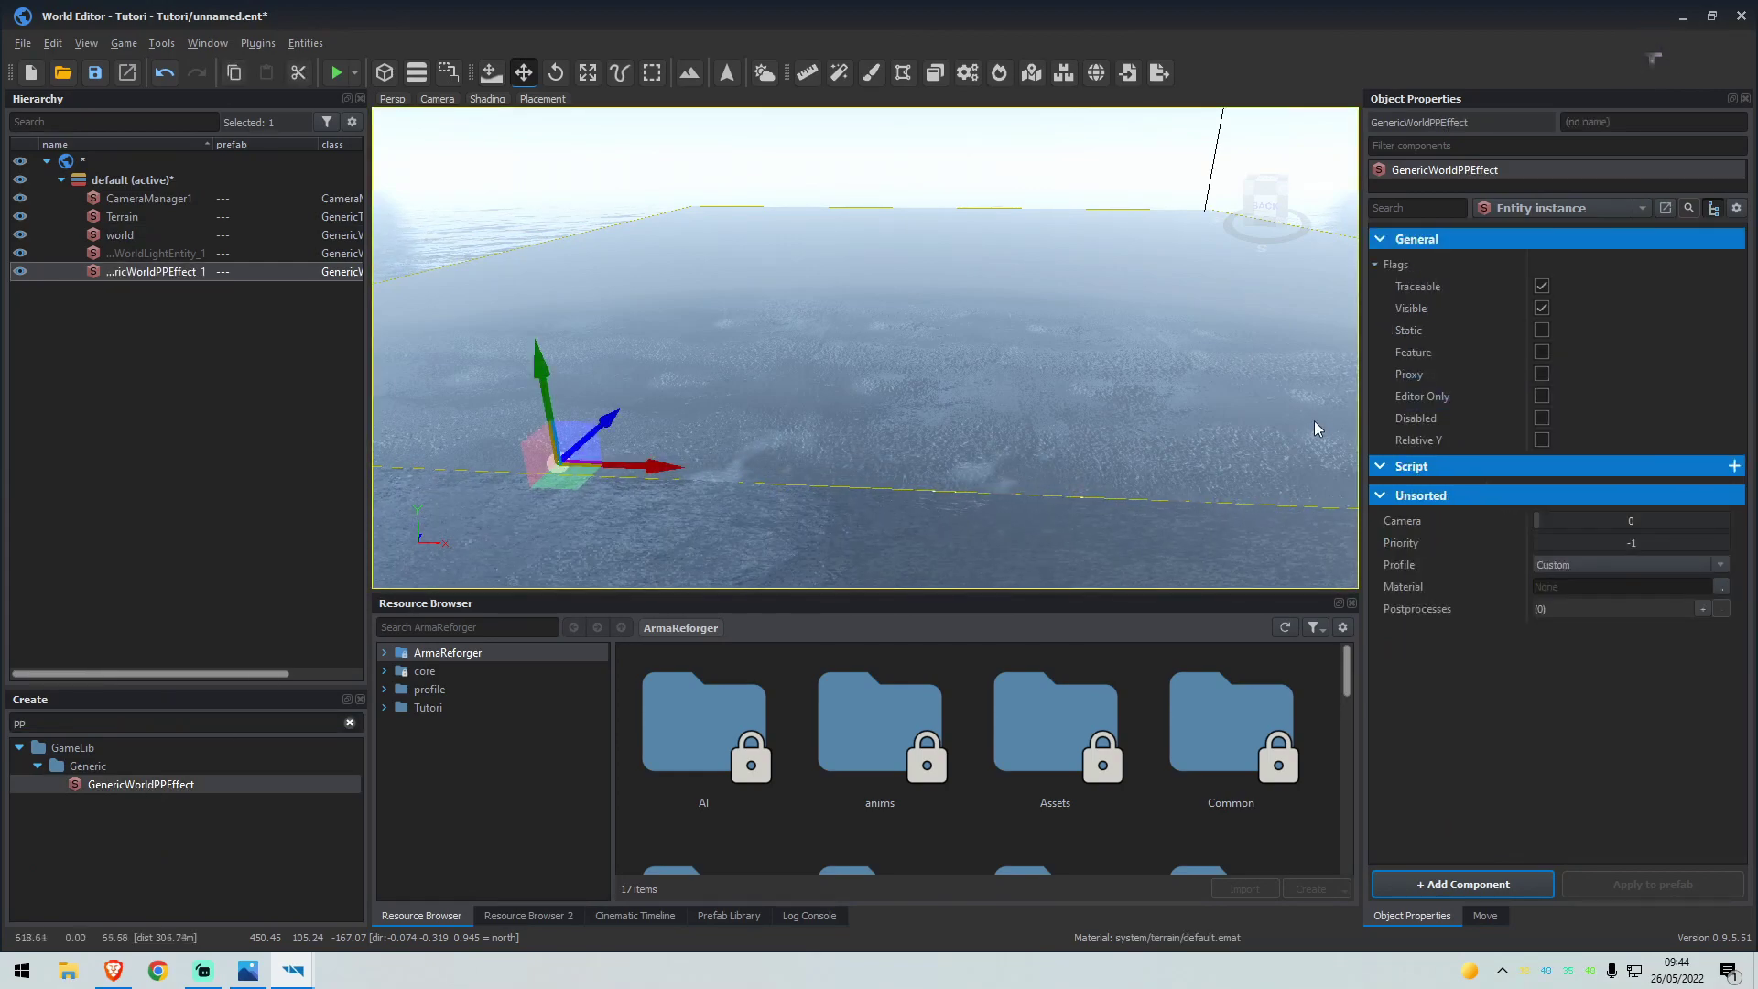
Set the first post-processing effect's Profile to SSR and its Priority to 0
left_click(1586, 564)
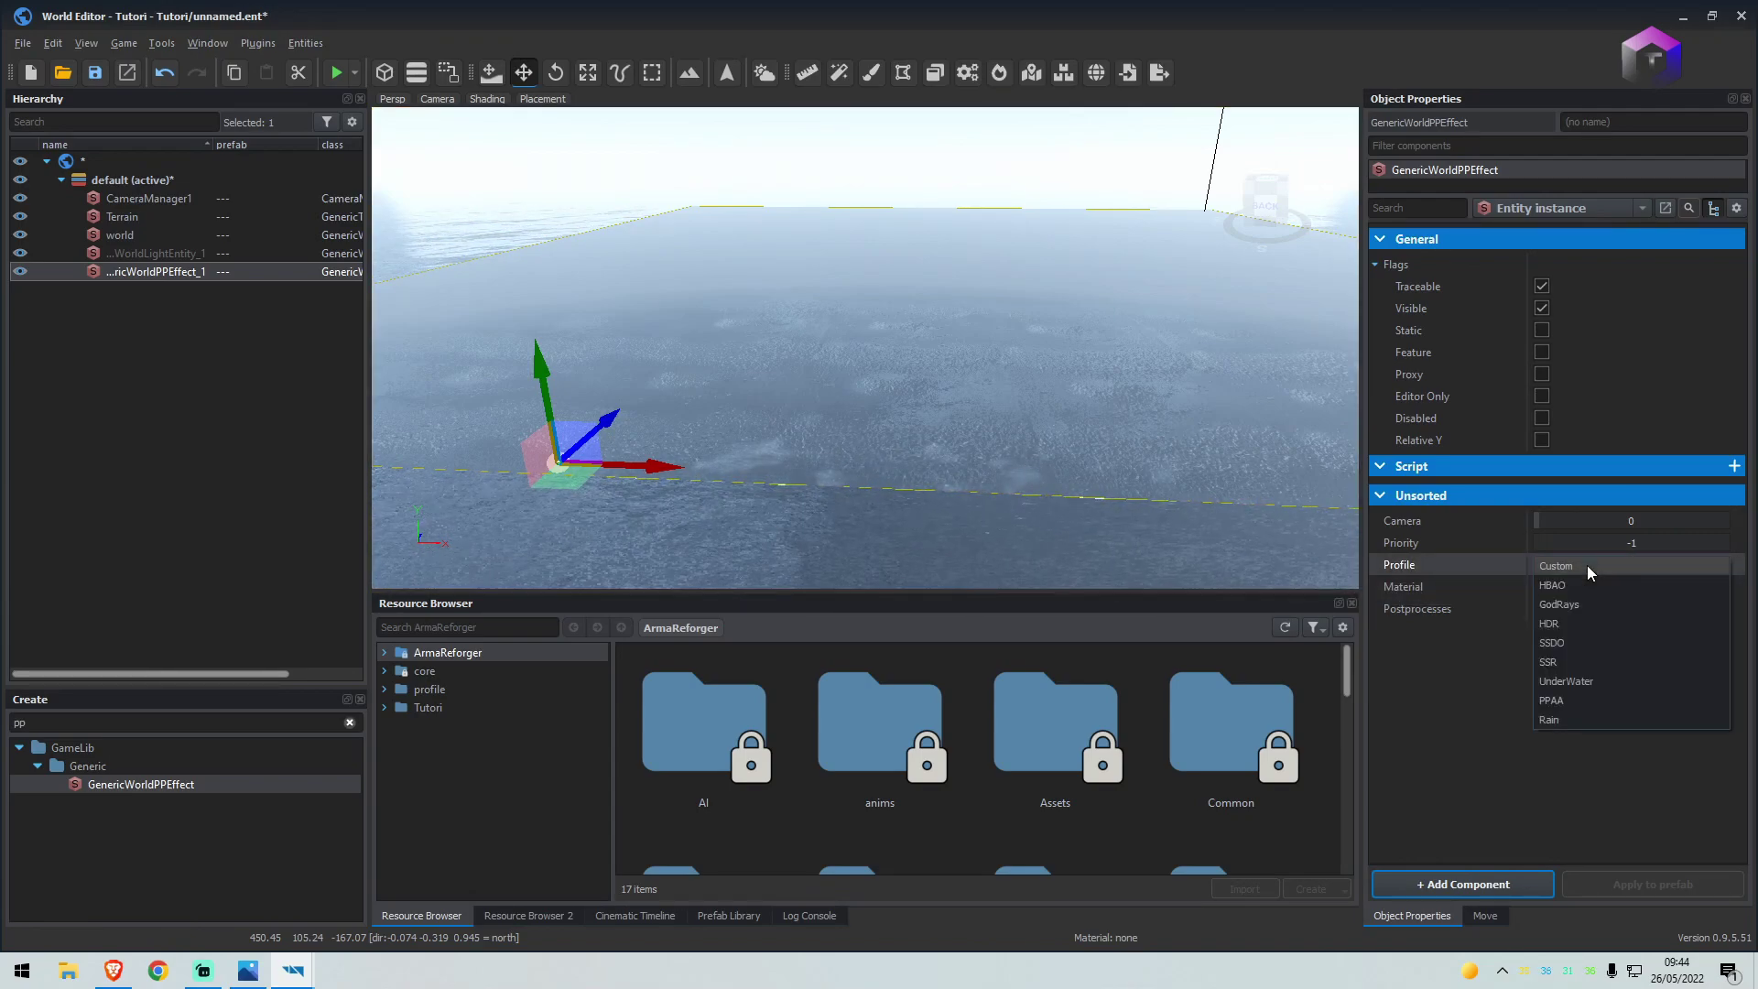
left_click(1562, 663)
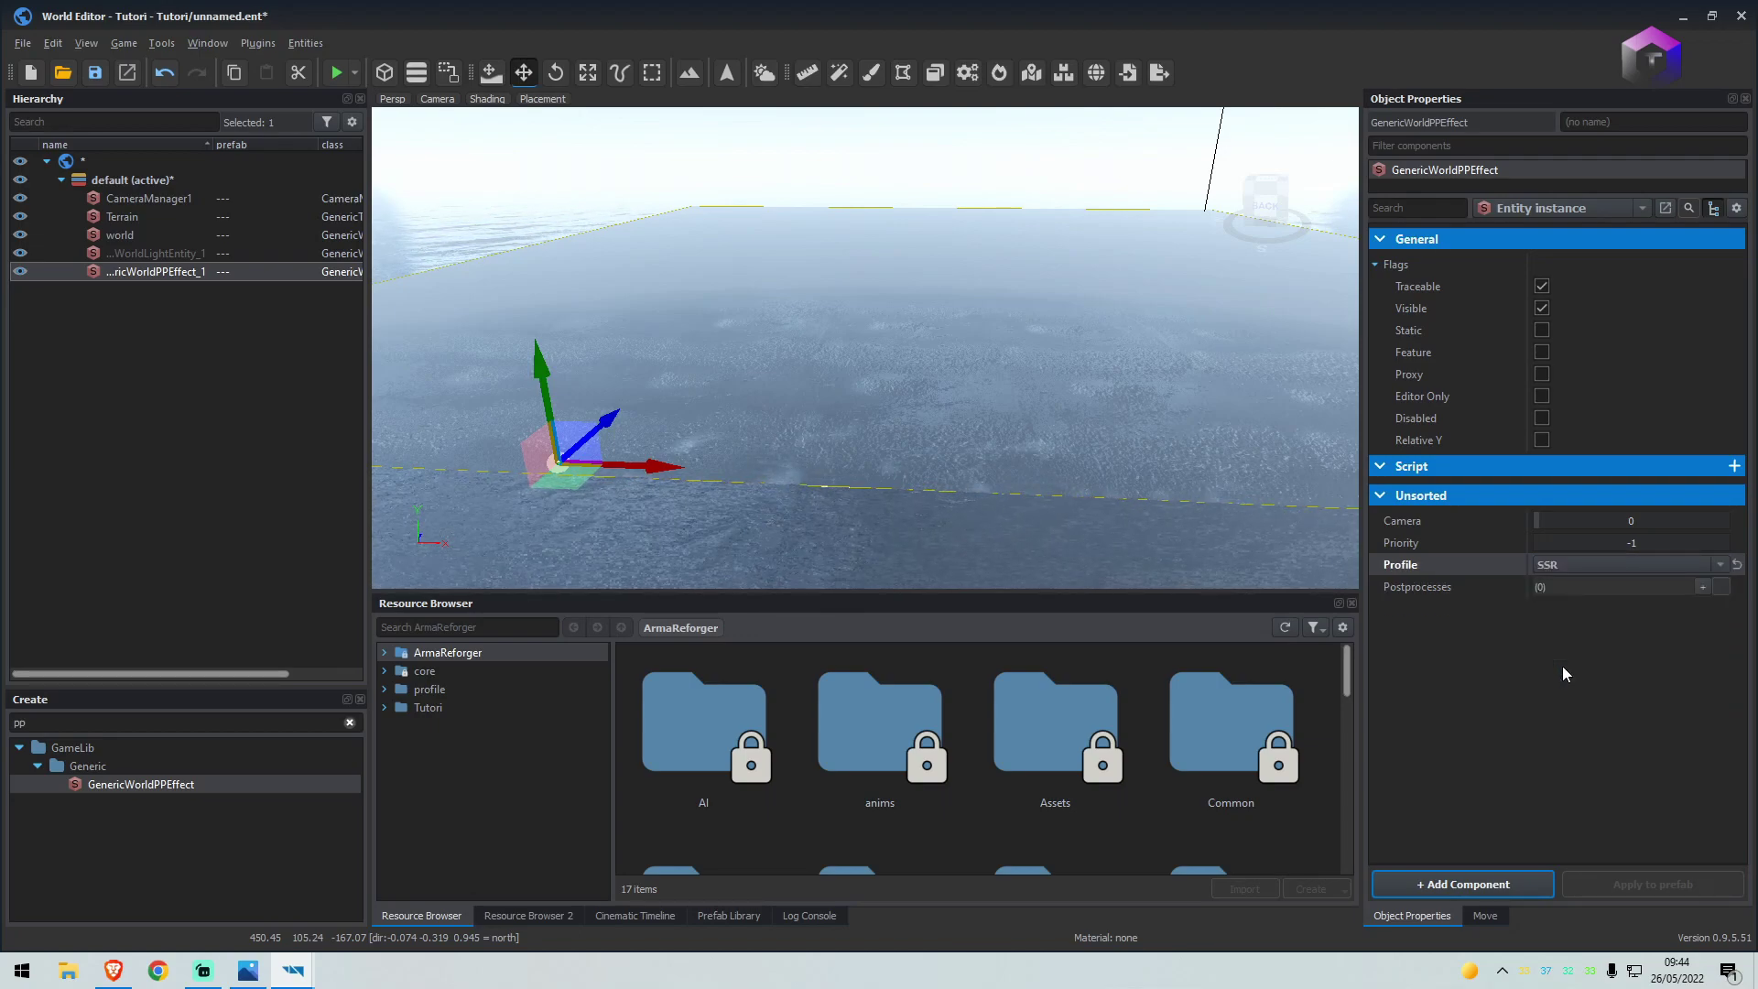
left_click(1573, 542)
type("0")
key("Return")
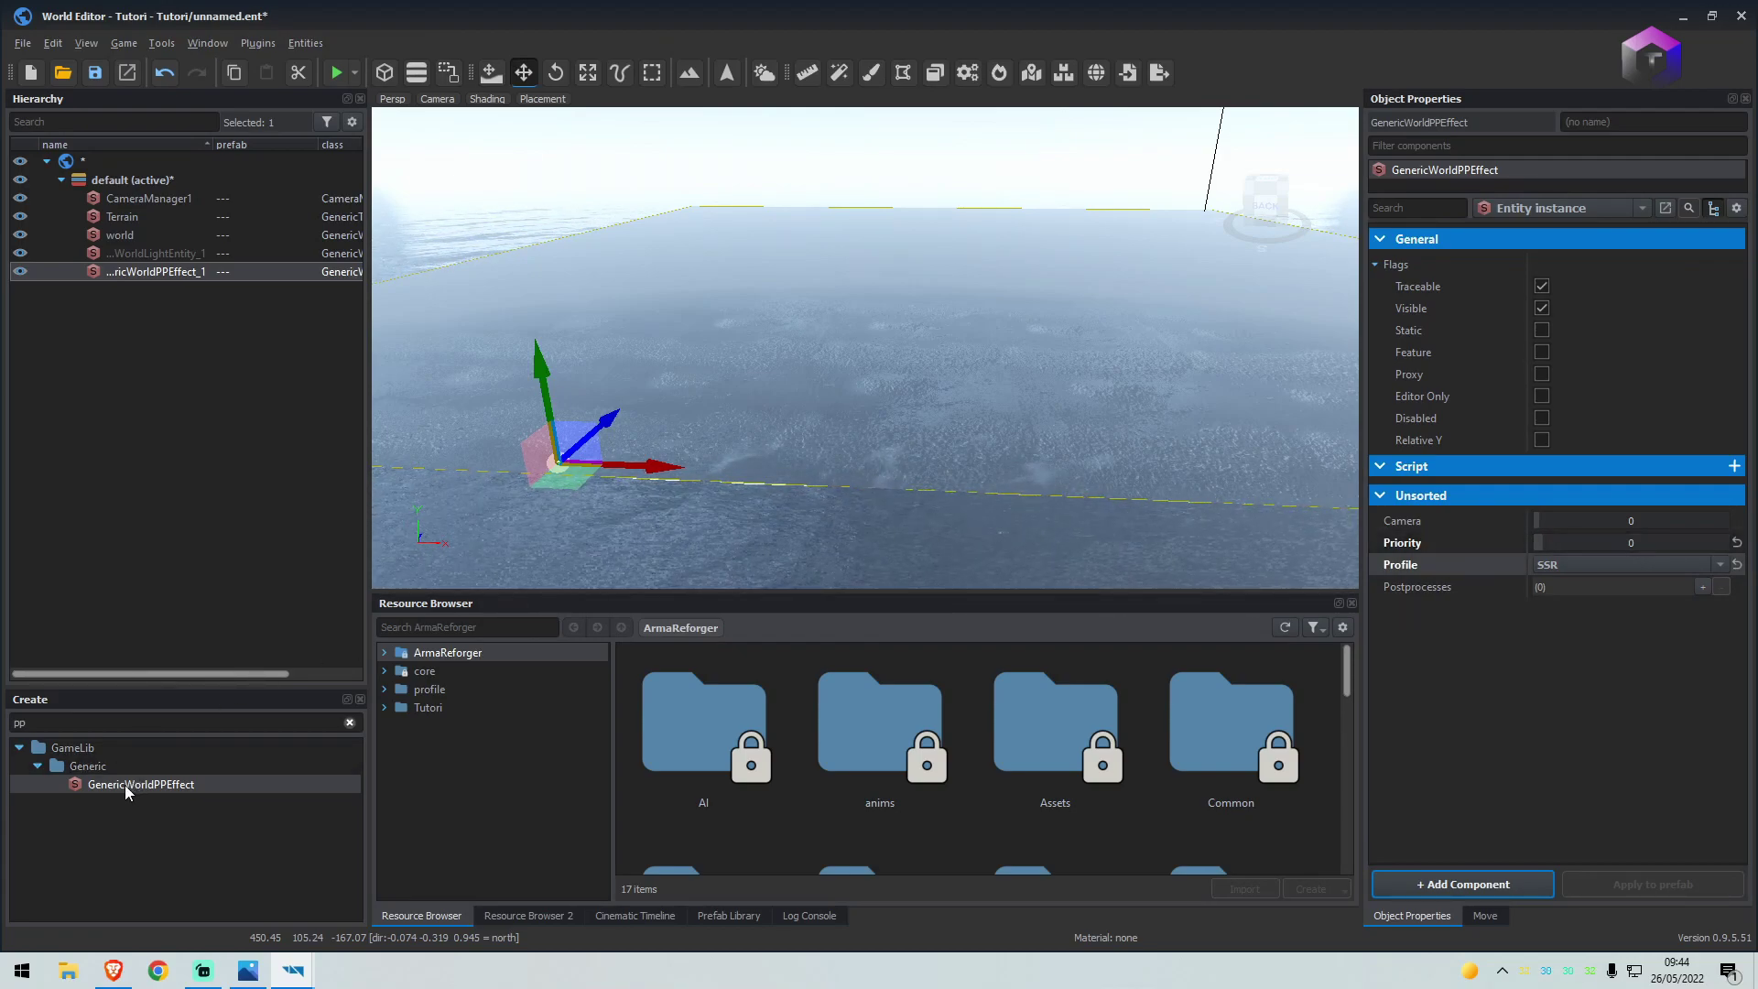
Place a second GenericWorldPPEffect on the terrain with Profile GodRays and Priority 1
left_click_drag(124, 784, 622, 527)
left_click_drag(683, 475, 683, 474)
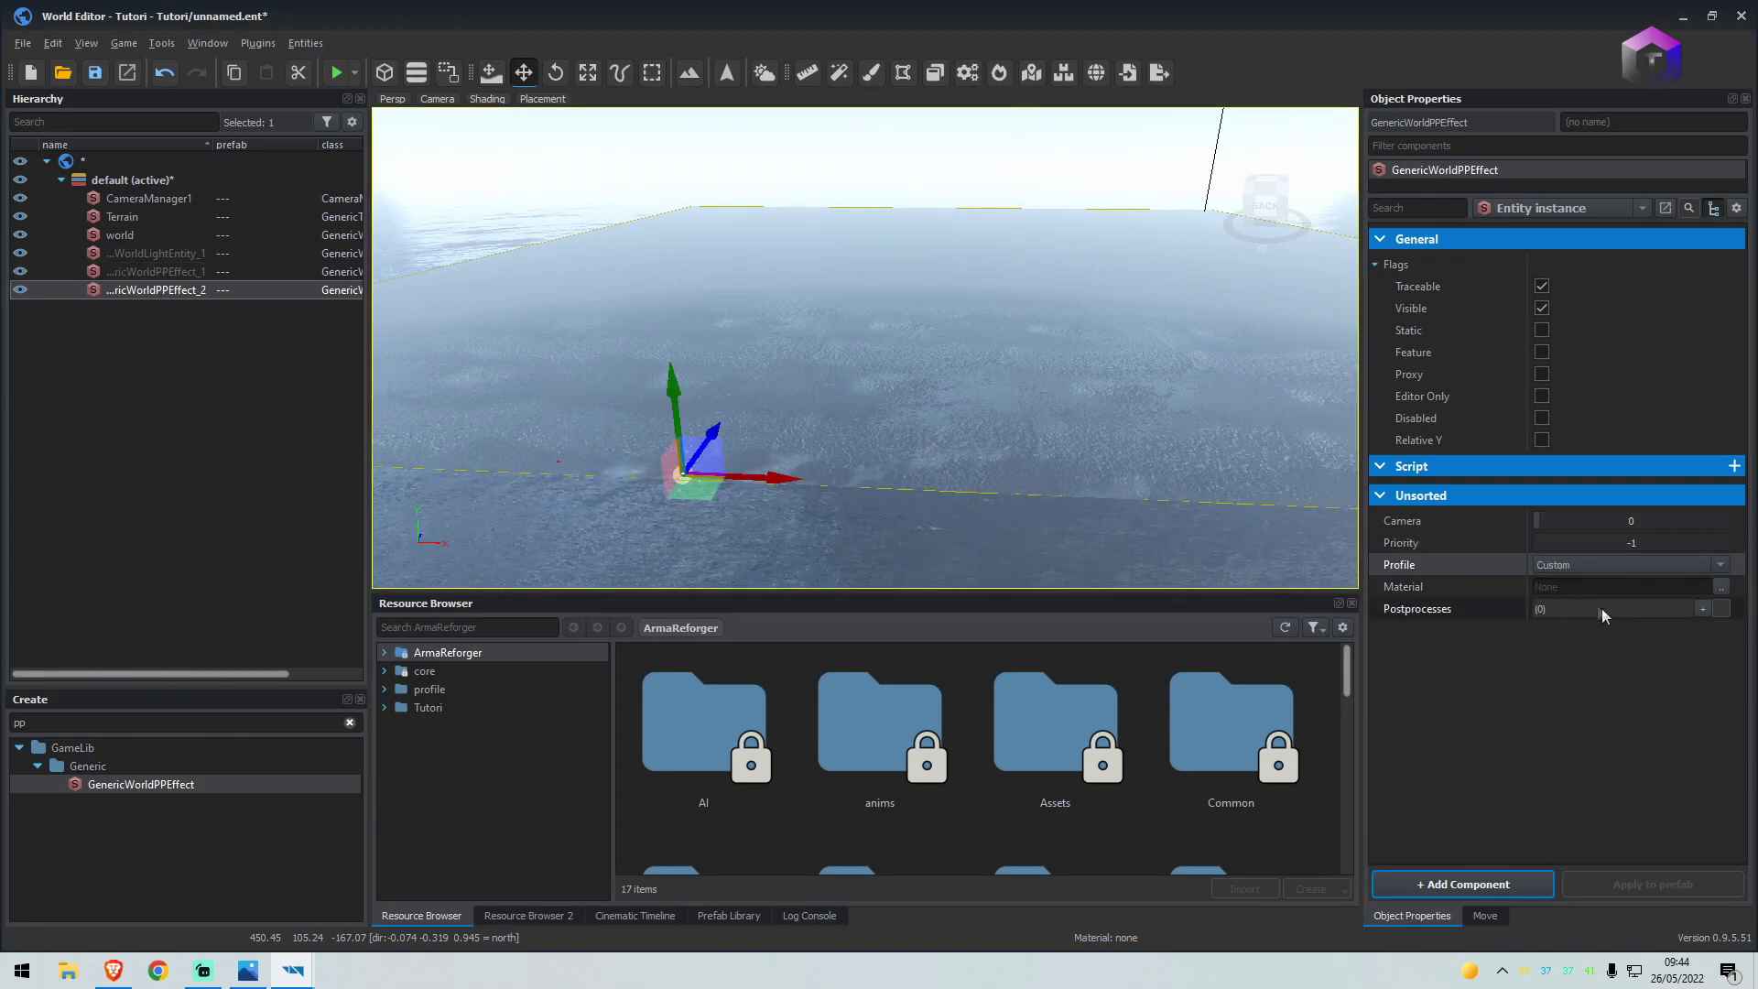
left_click(1595, 564)
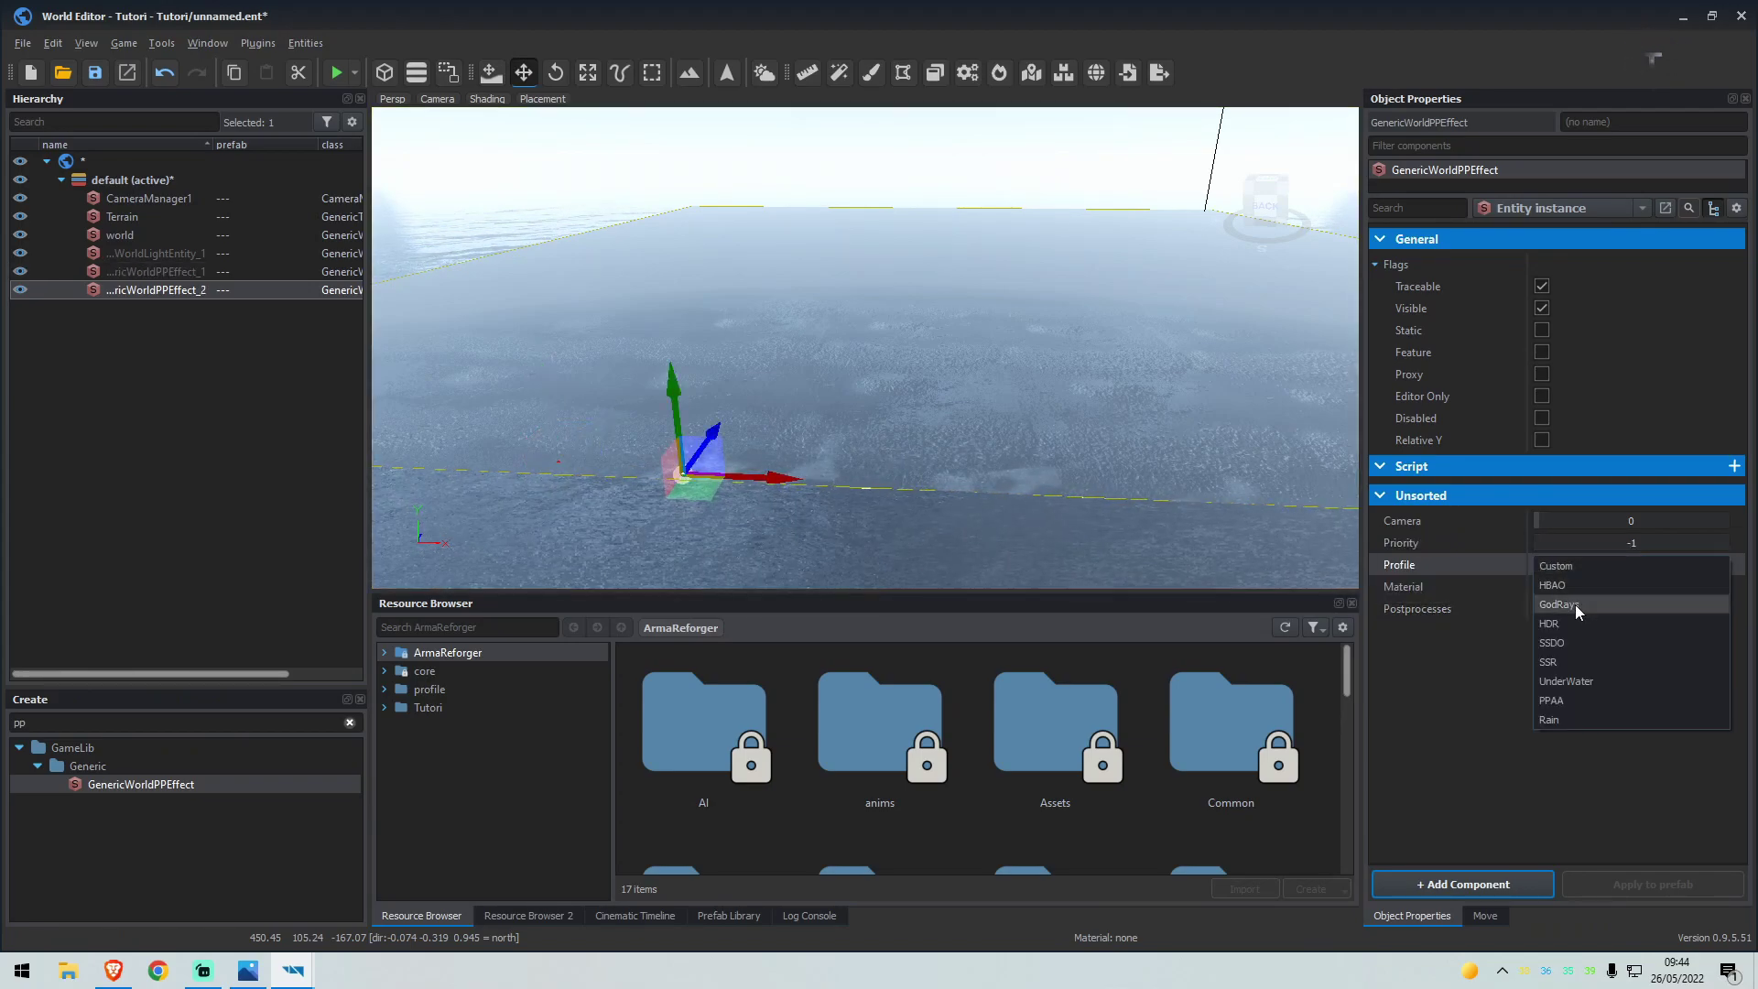
left_click(1575, 606)
double_click(1602, 538)
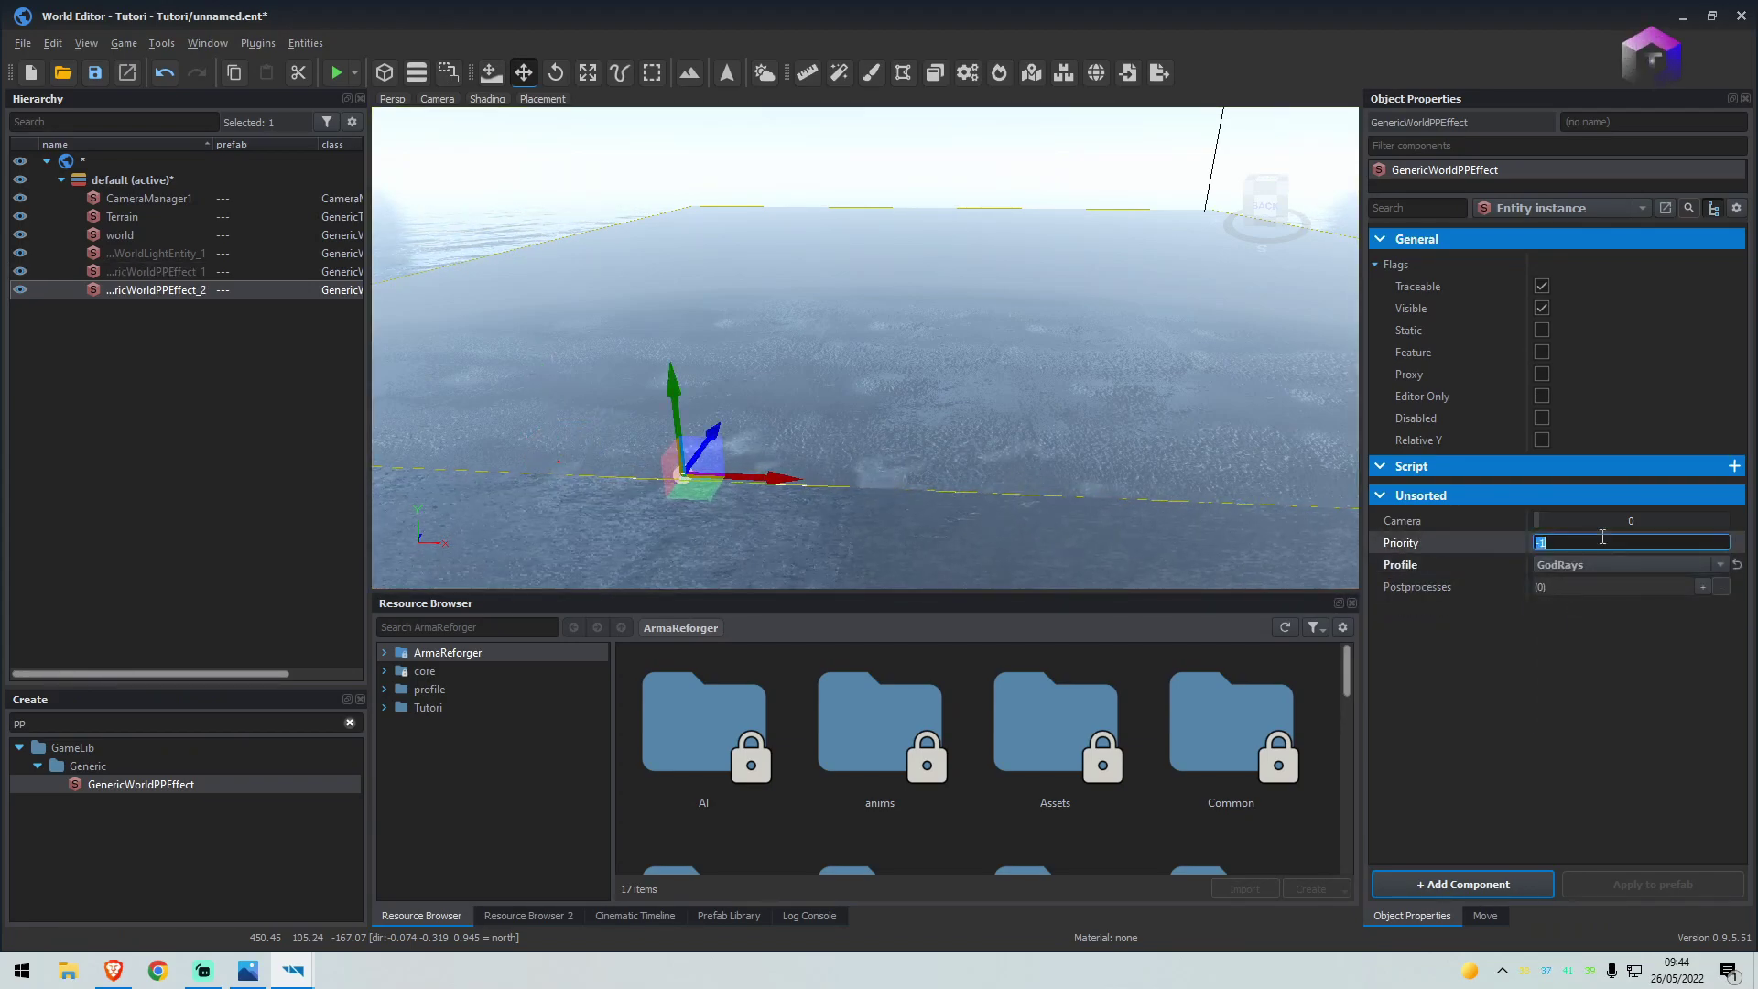
type("1")
key("Return")
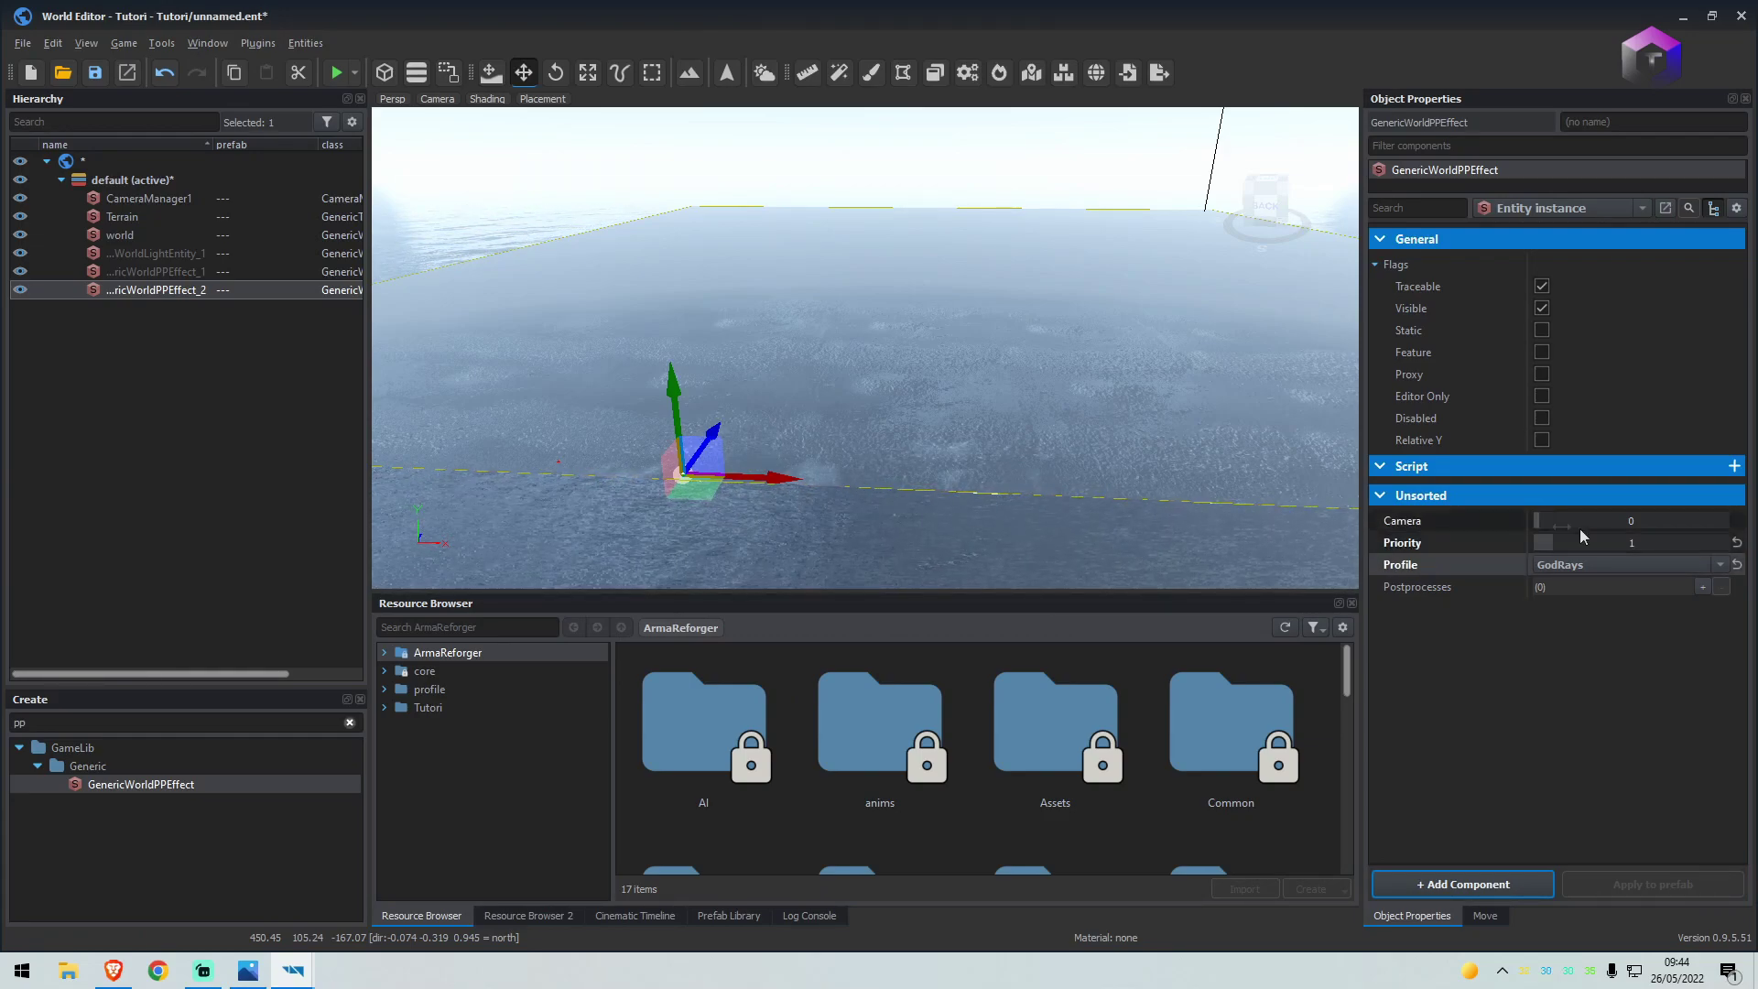
Place a third GenericWorldPPEffect on the terrain with Profile UnderWater and Priority 2
left_click_drag(140, 782, 760, 467)
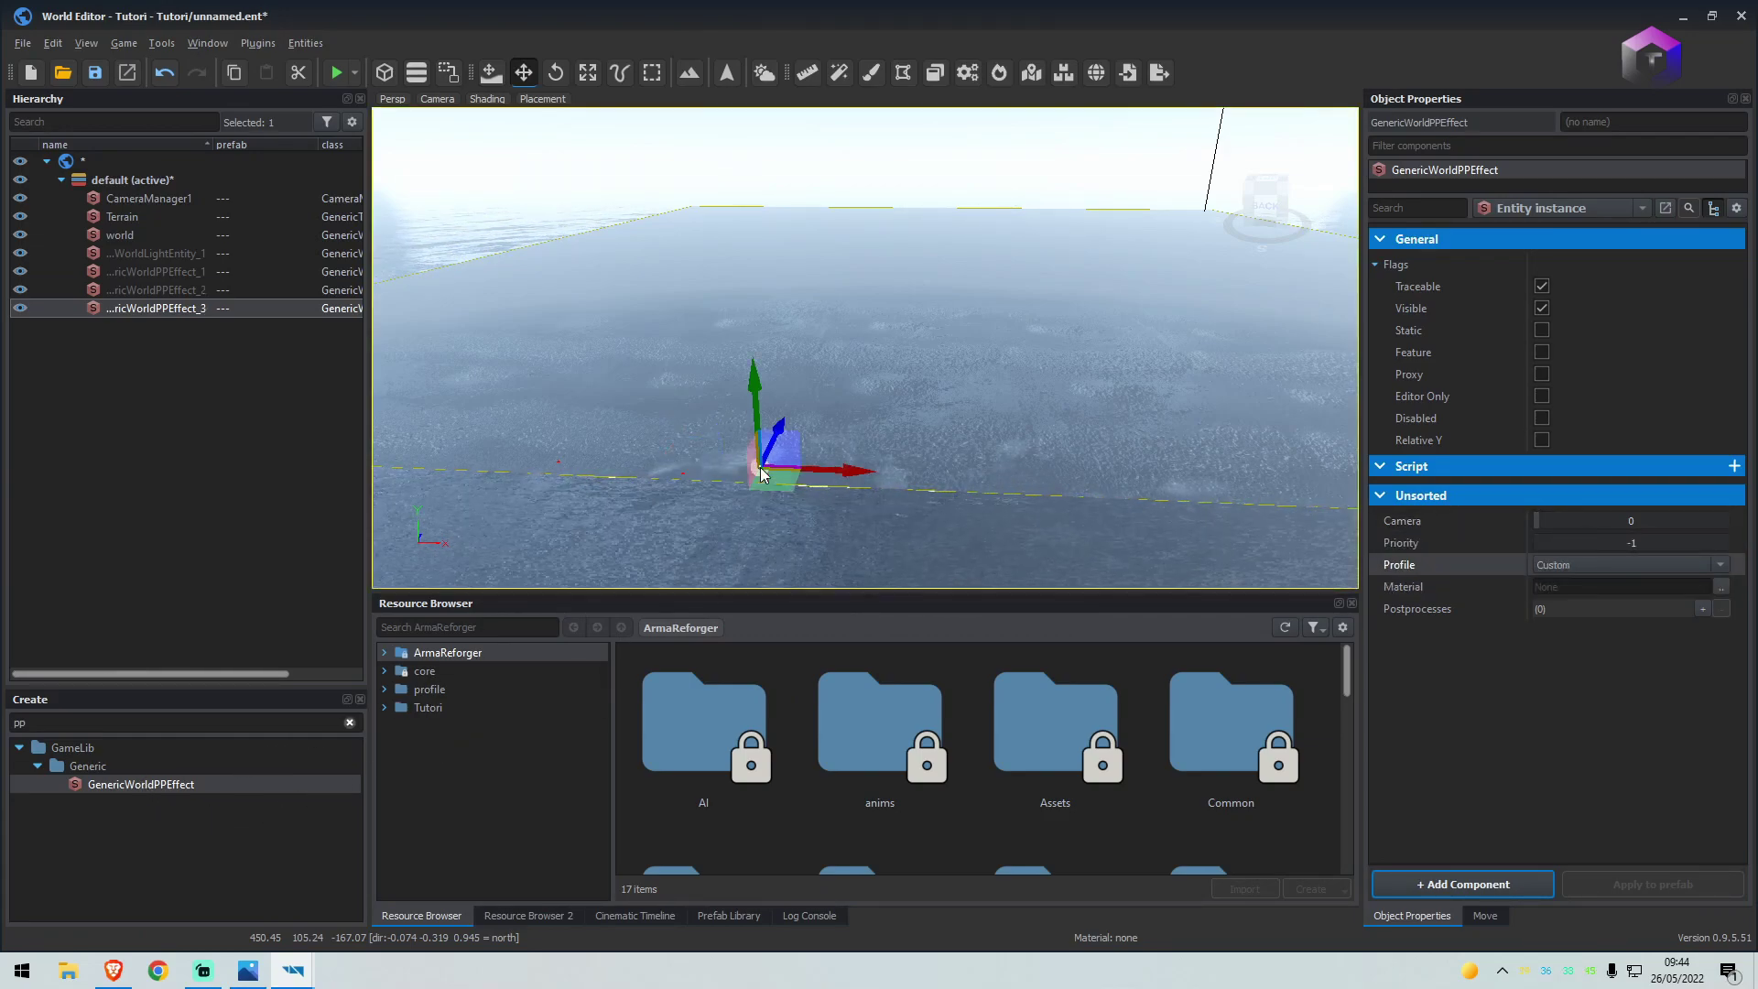
left_click(1623, 563)
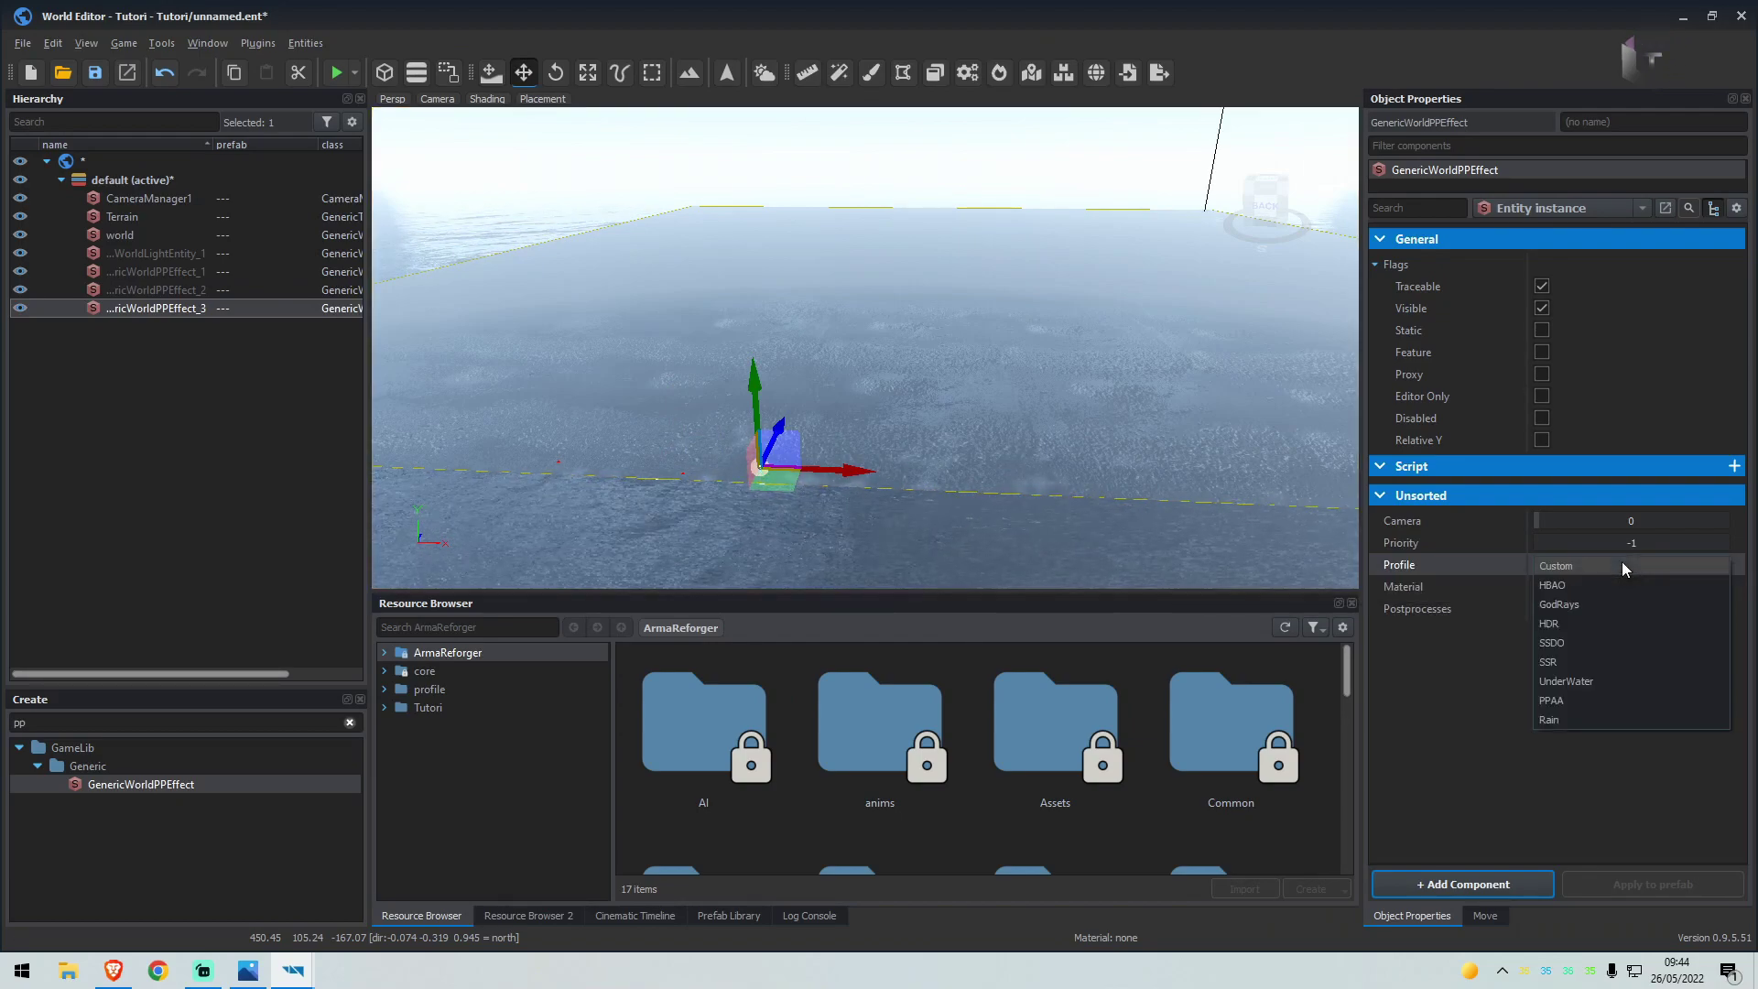
left_click(1566, 682)
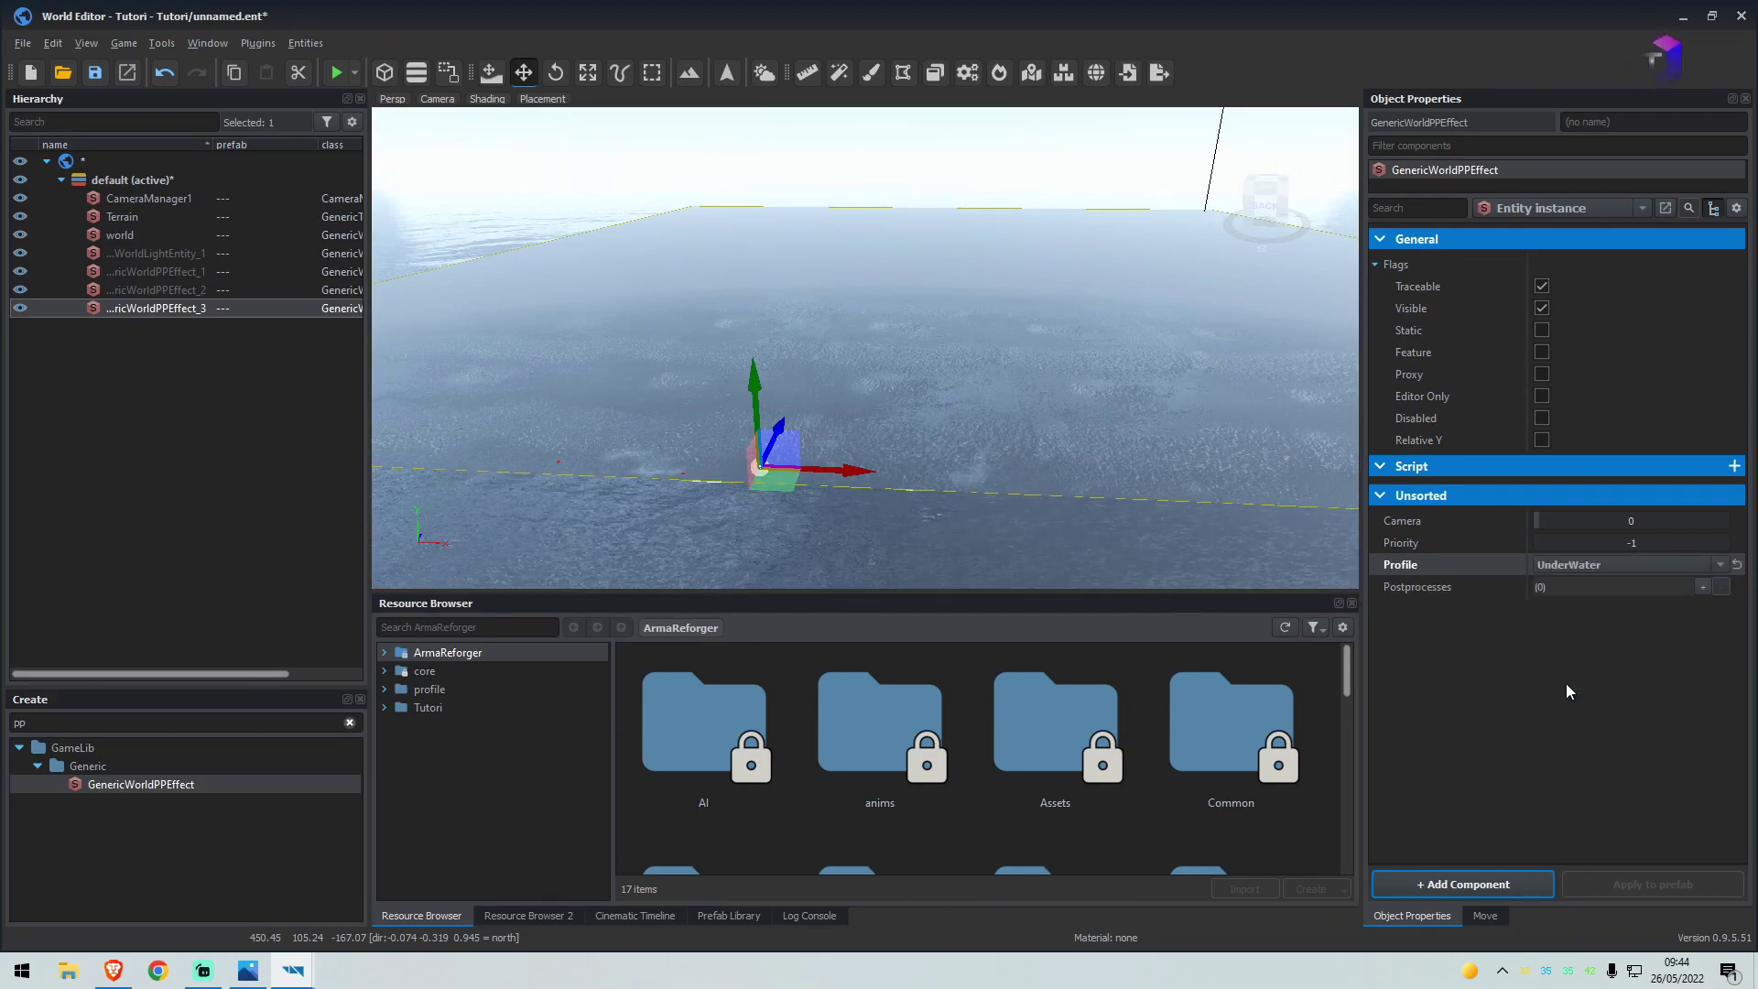
double_click(1574, 542)
type("2")
key("Tab")
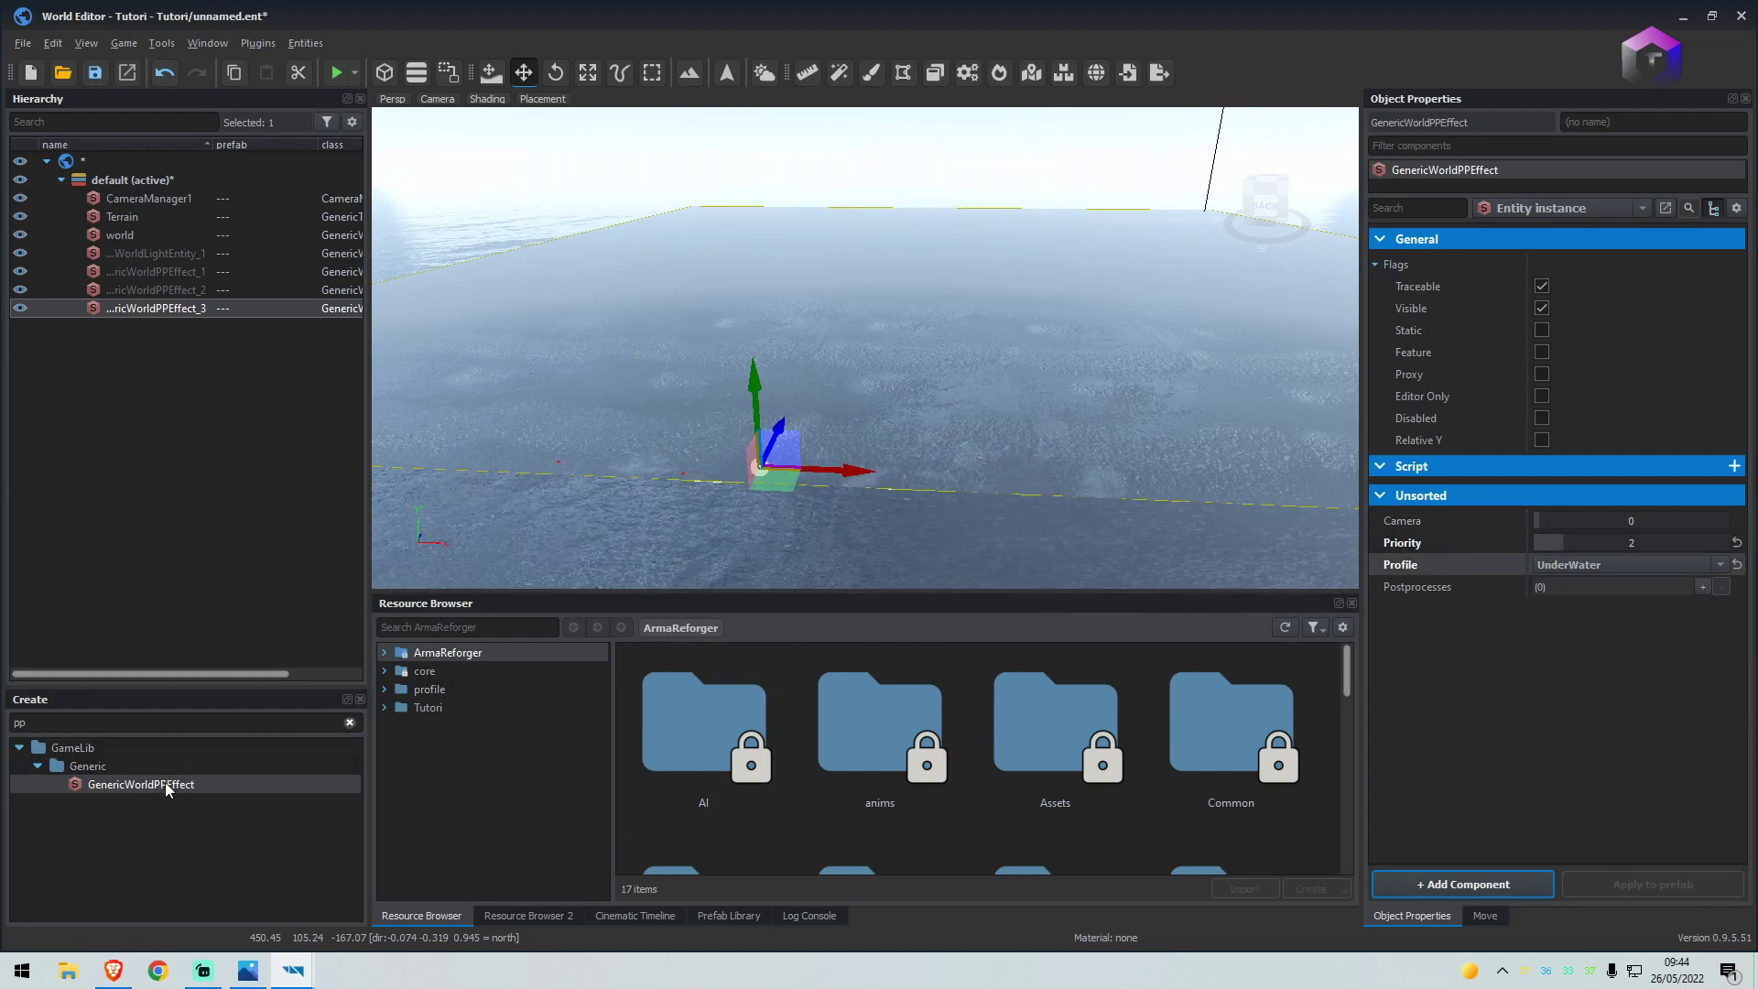
Place a fourth GenericWorldPPEffect on the terrain with Profile SSDO and Priority 14
left_click_drag(165, 782, 641, 608)
left_click_drag(862, 481, 859, 478)
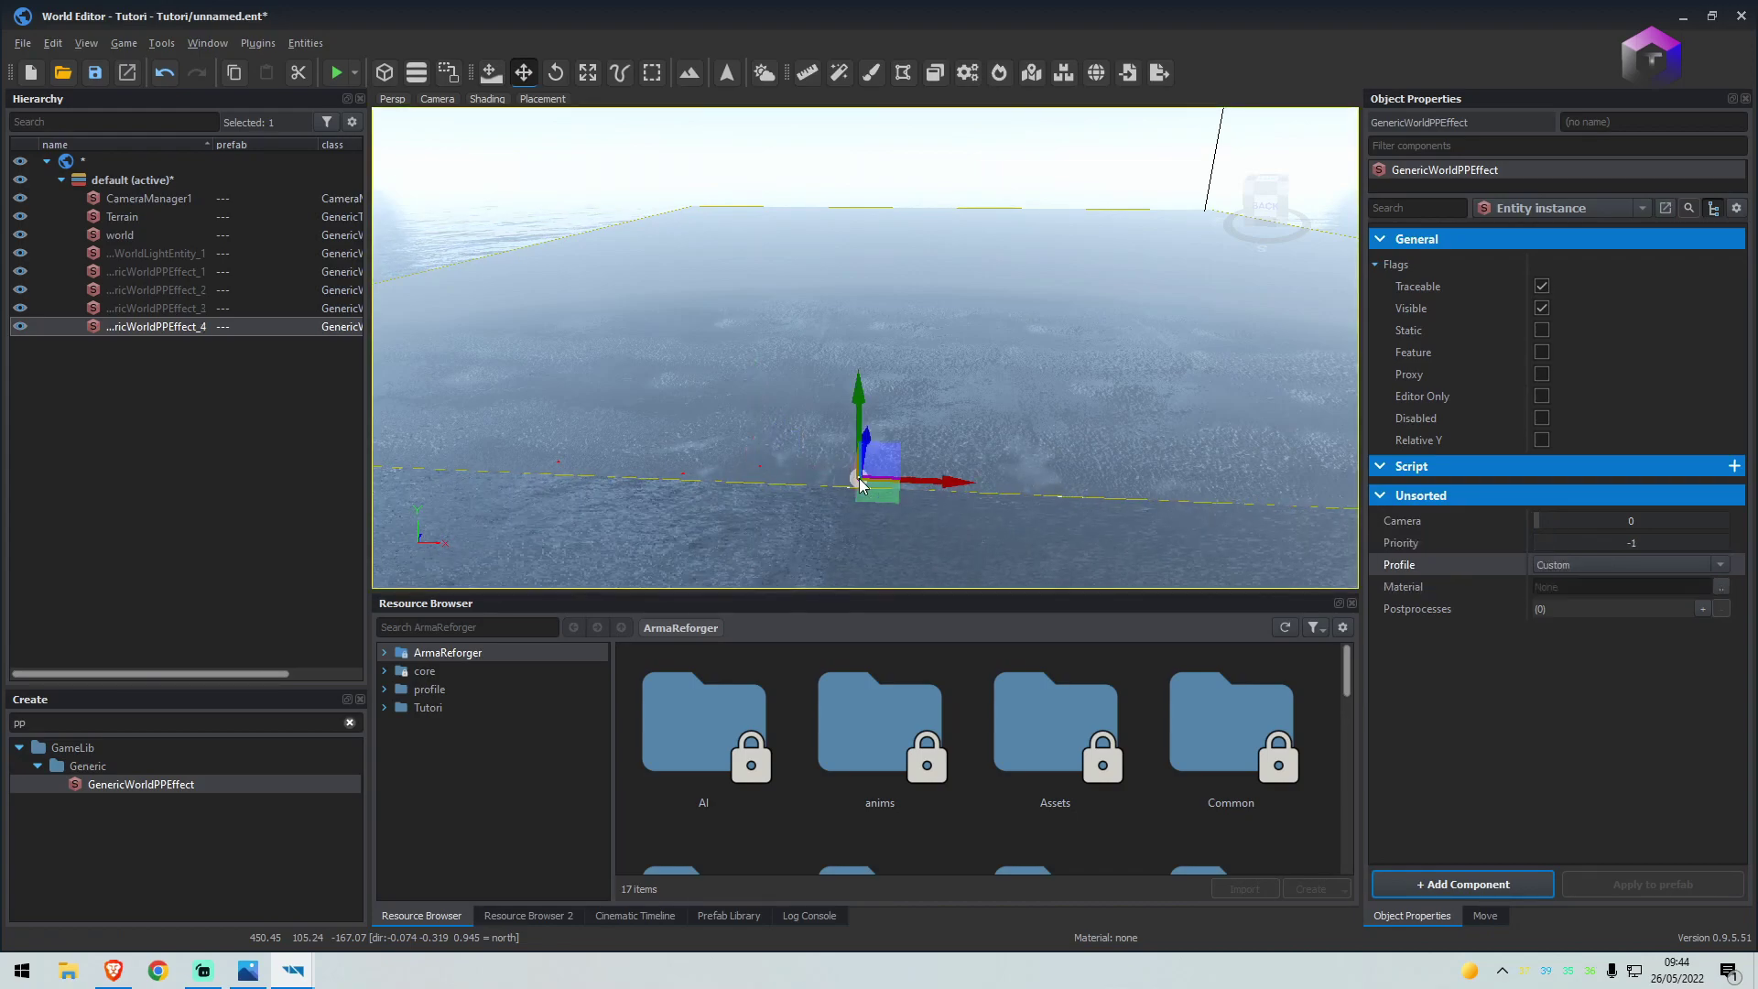
left_click(1575, 565)
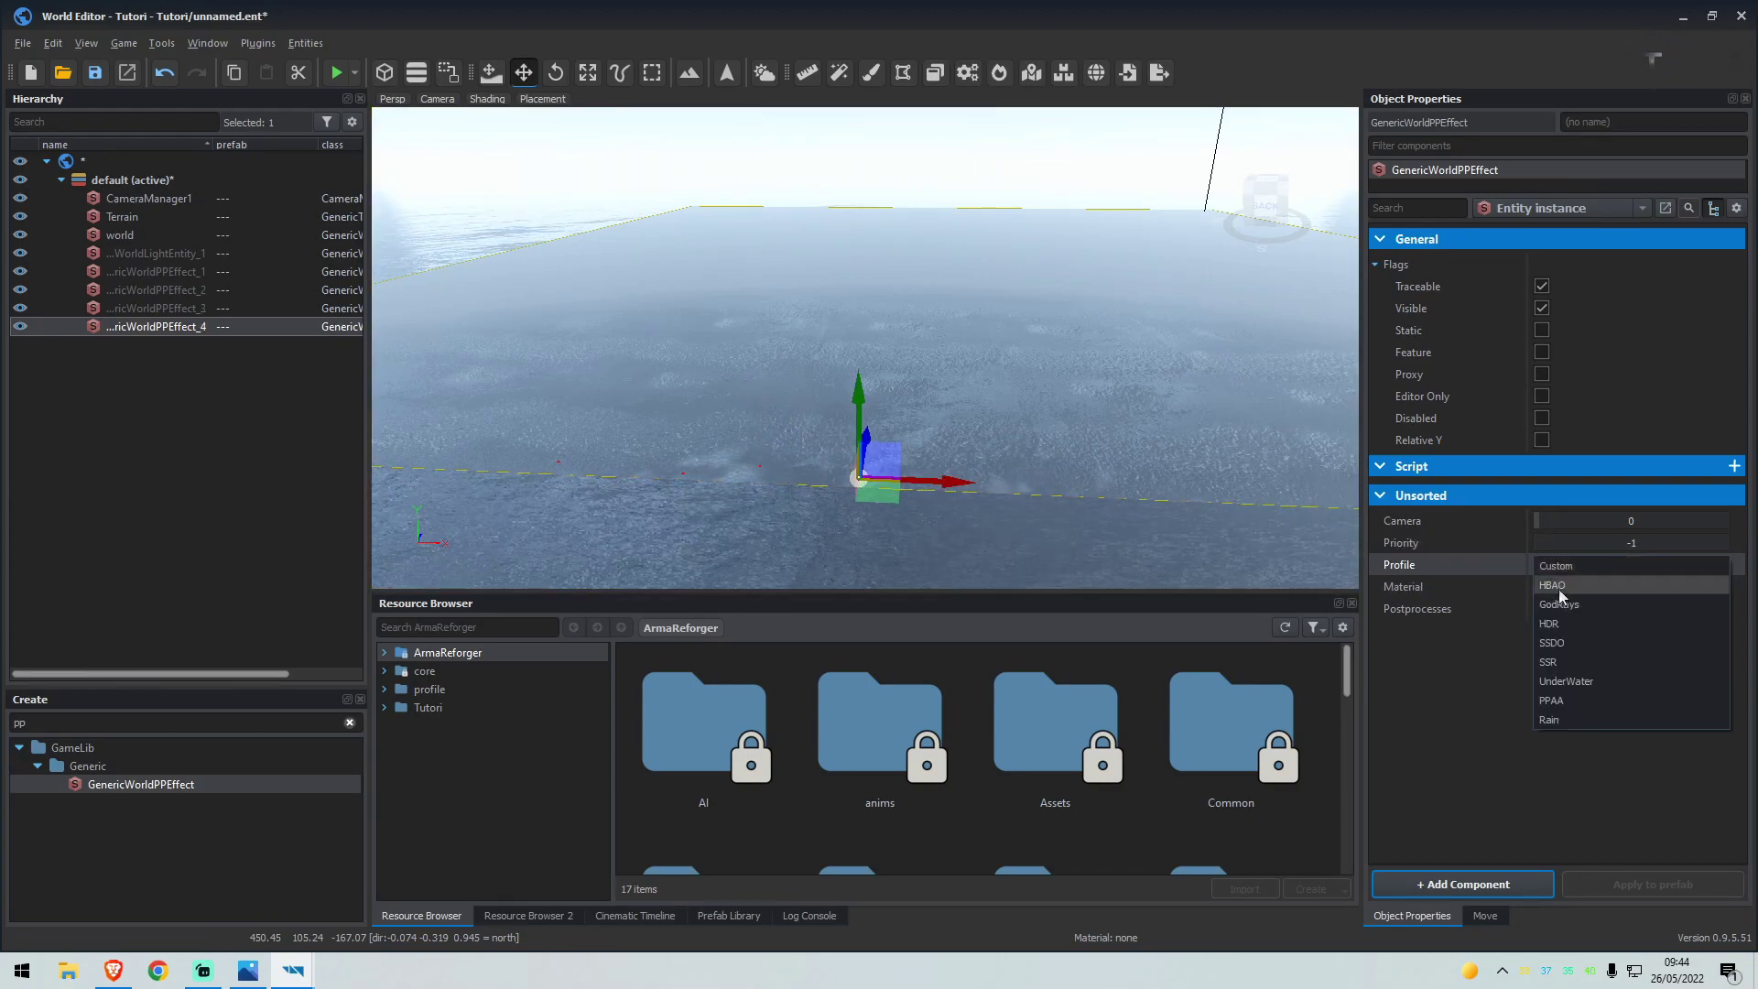
left_click(1564, 642)
double_click(1576, 544)
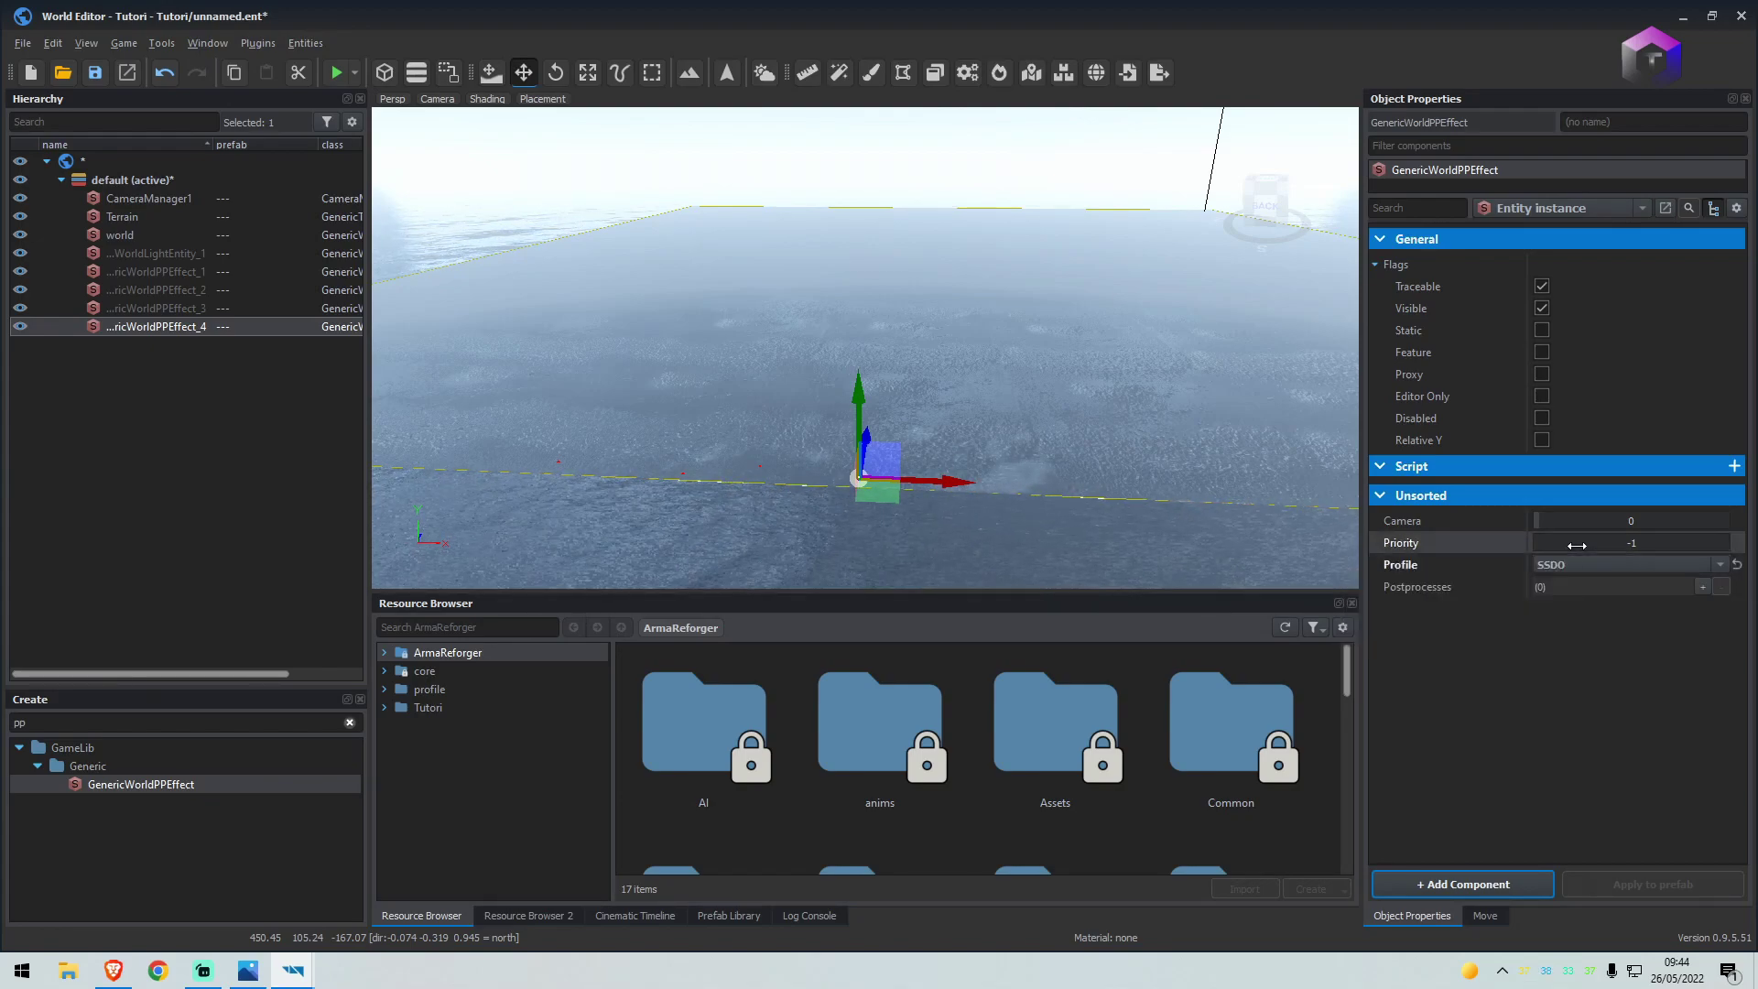
key("Return")
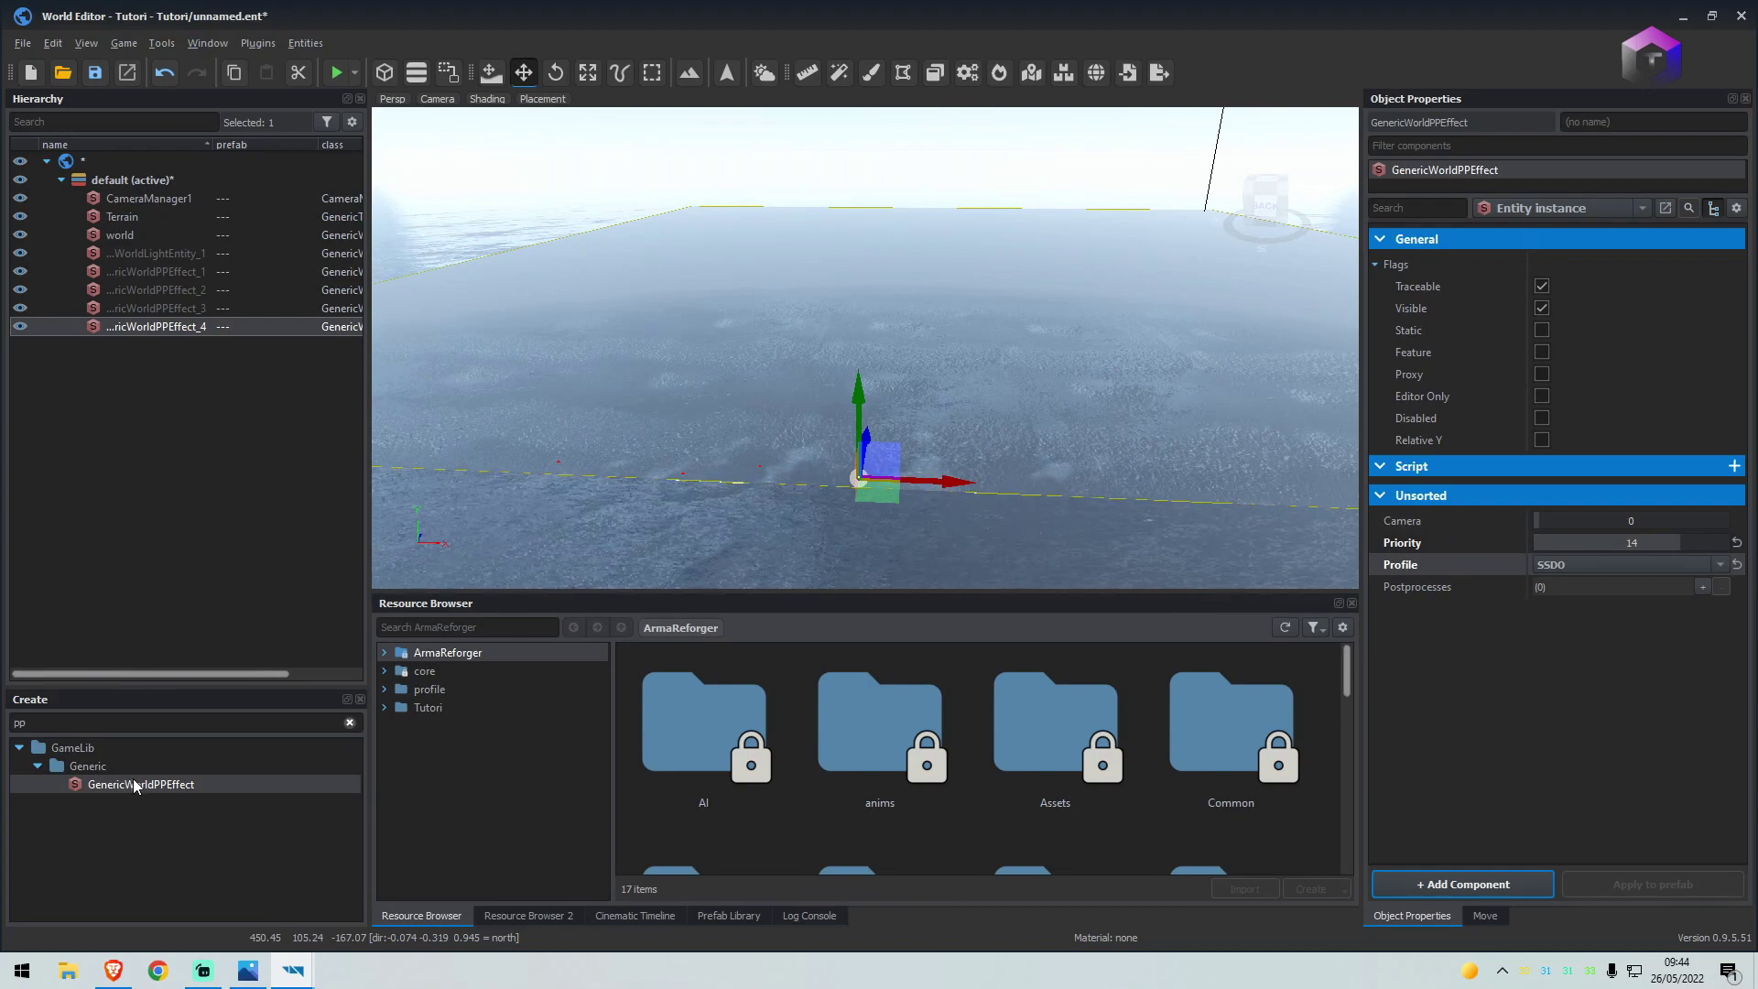
Place a fifth GenericWorldPPEffect on the terrain with Profile HBAO and Priority 15
left_click(971, 483)
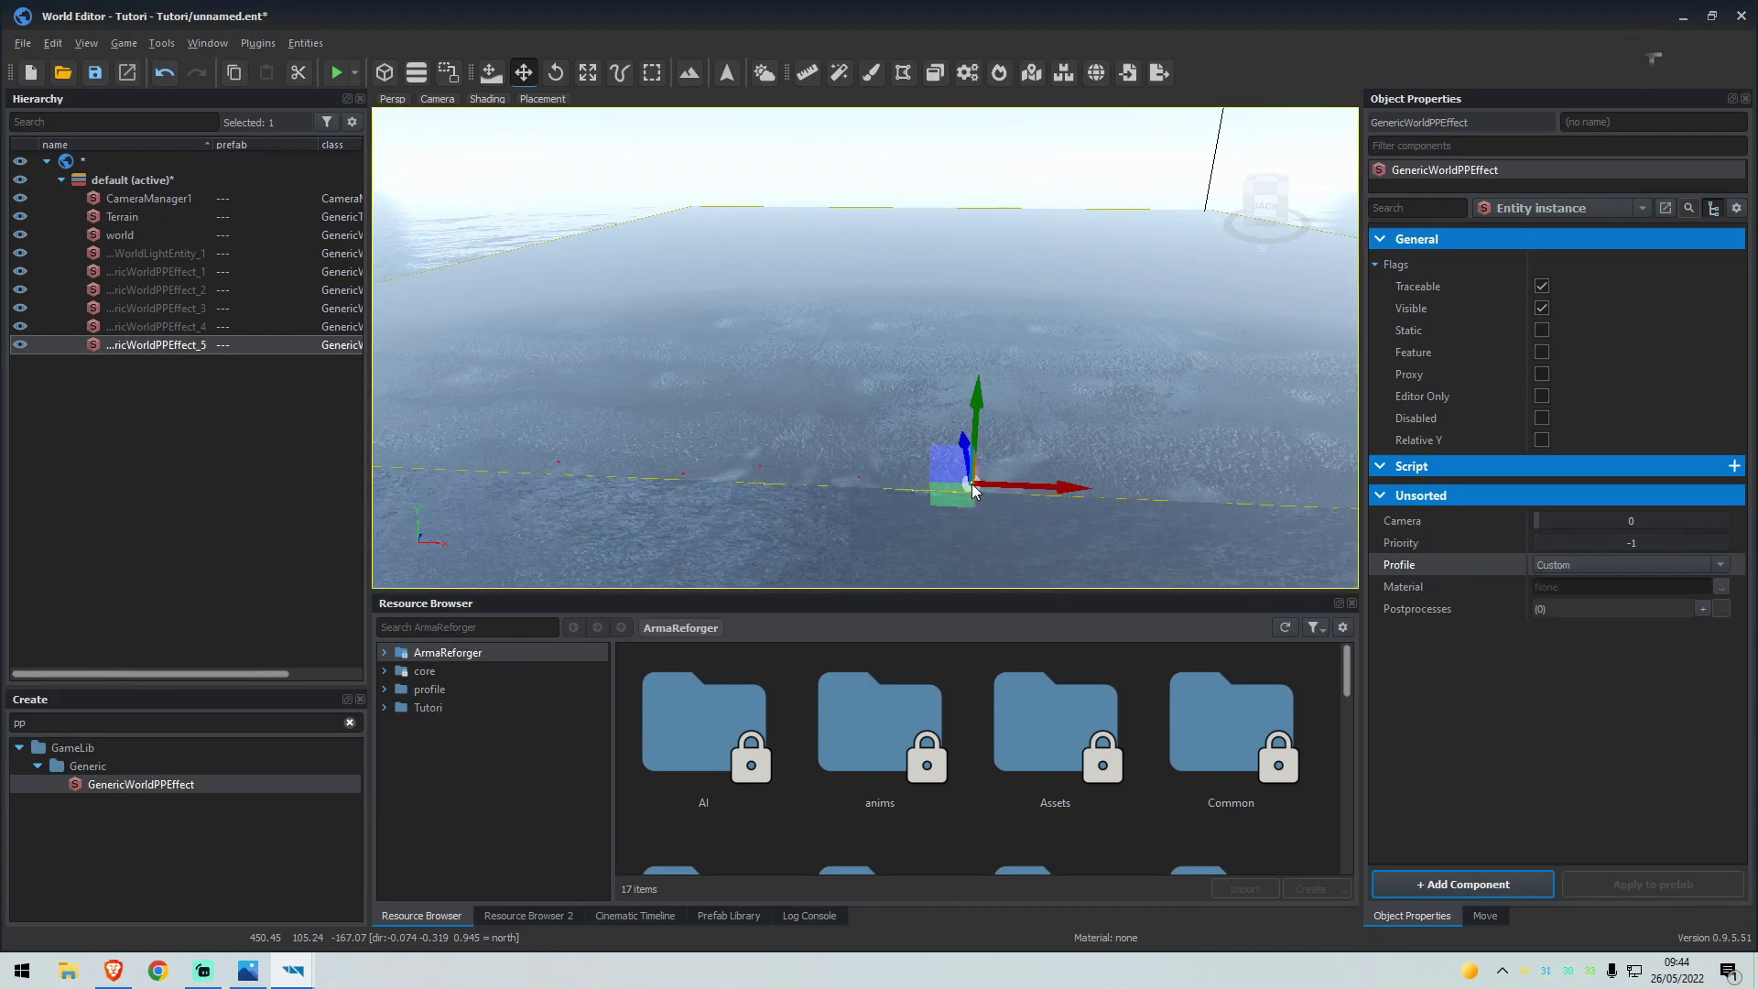
left_click(1591, 565)
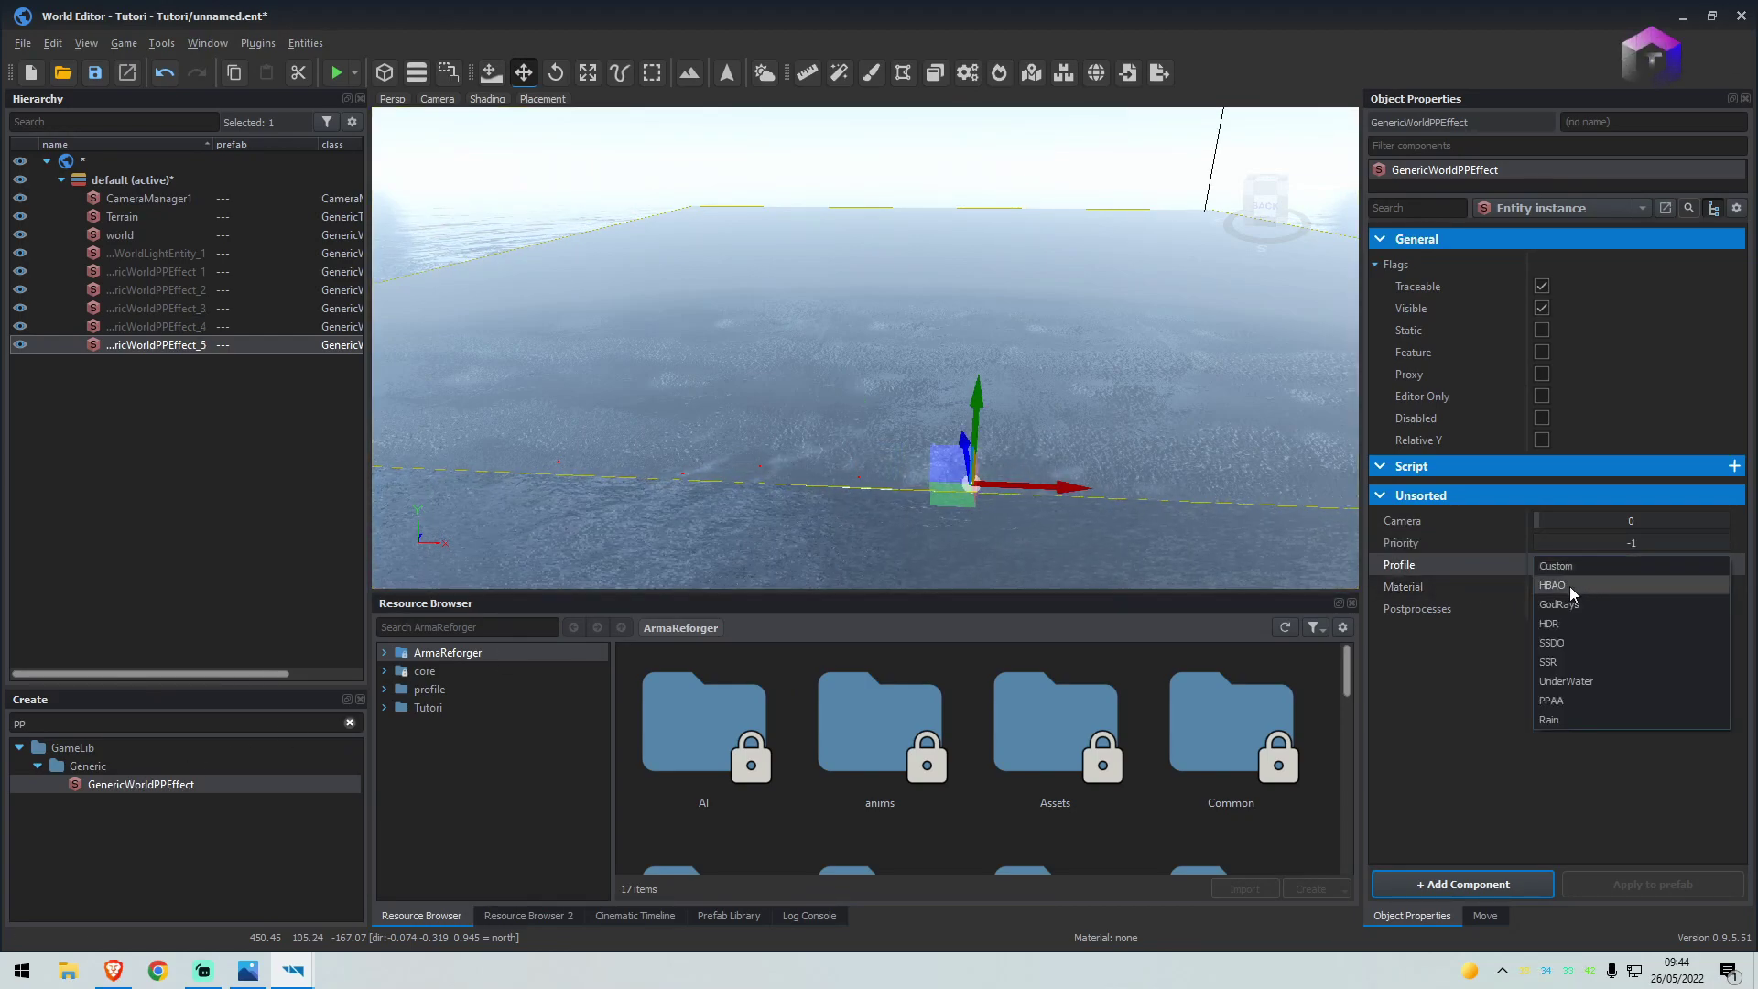
left_click(1569, 587)
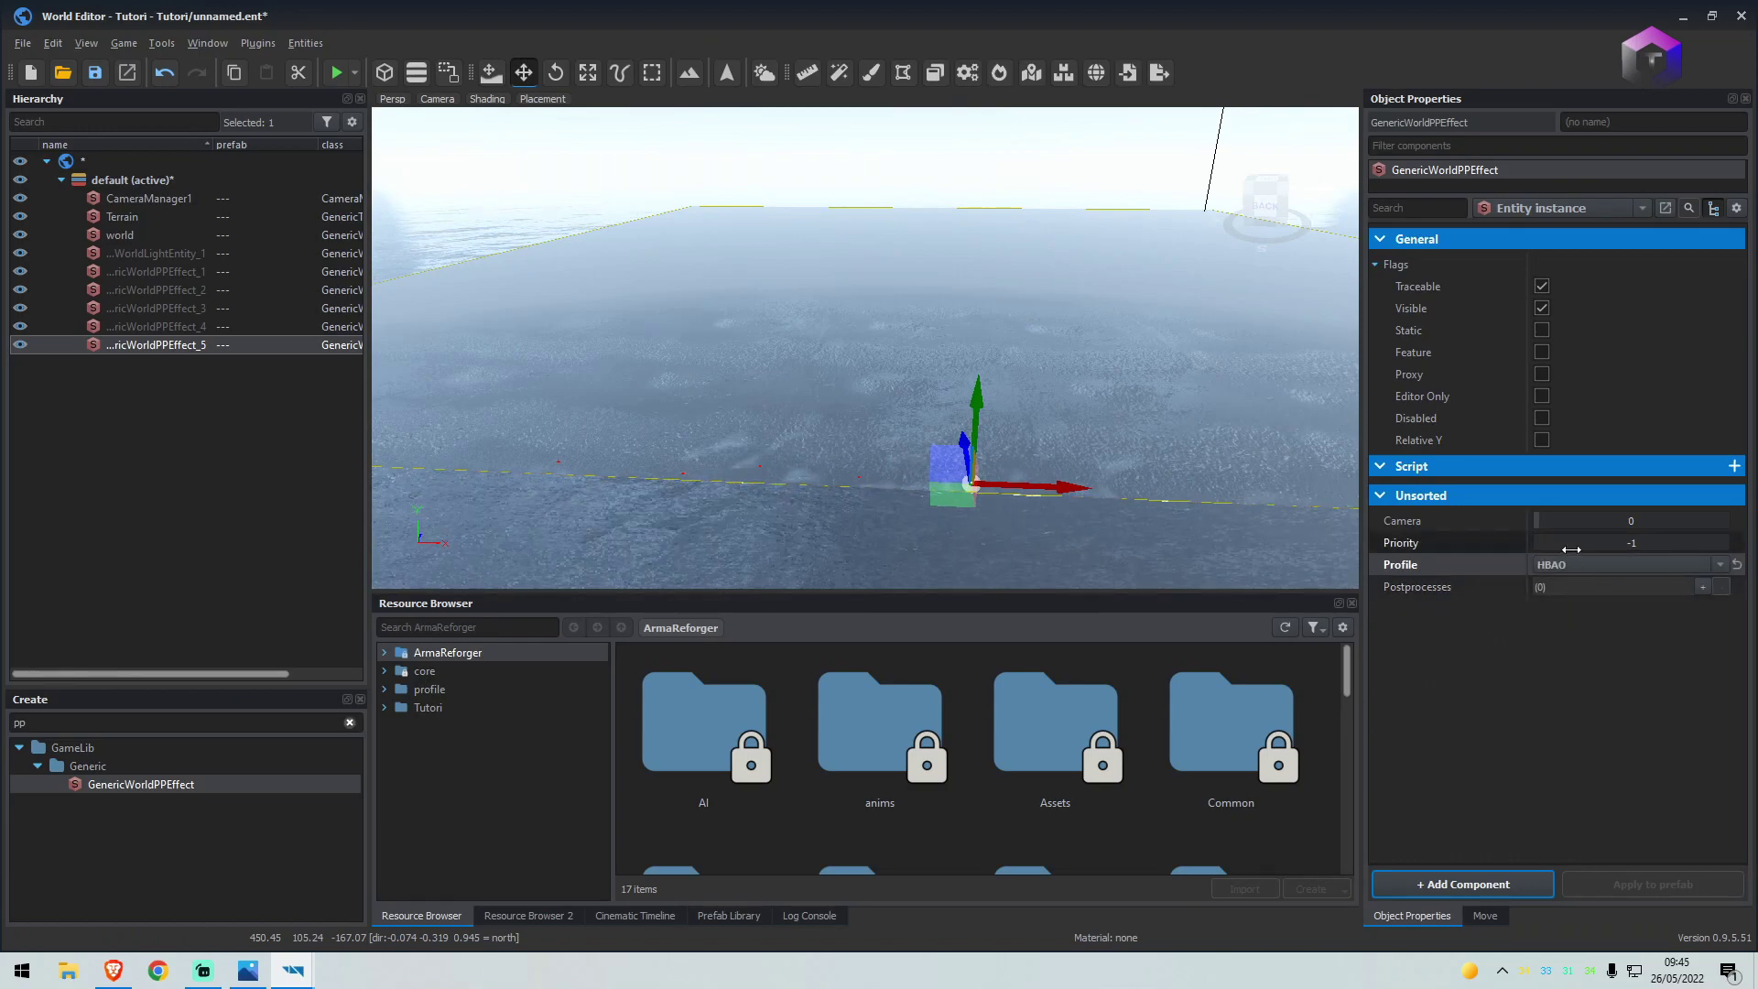
left_click(1576, 544)
key("Return")
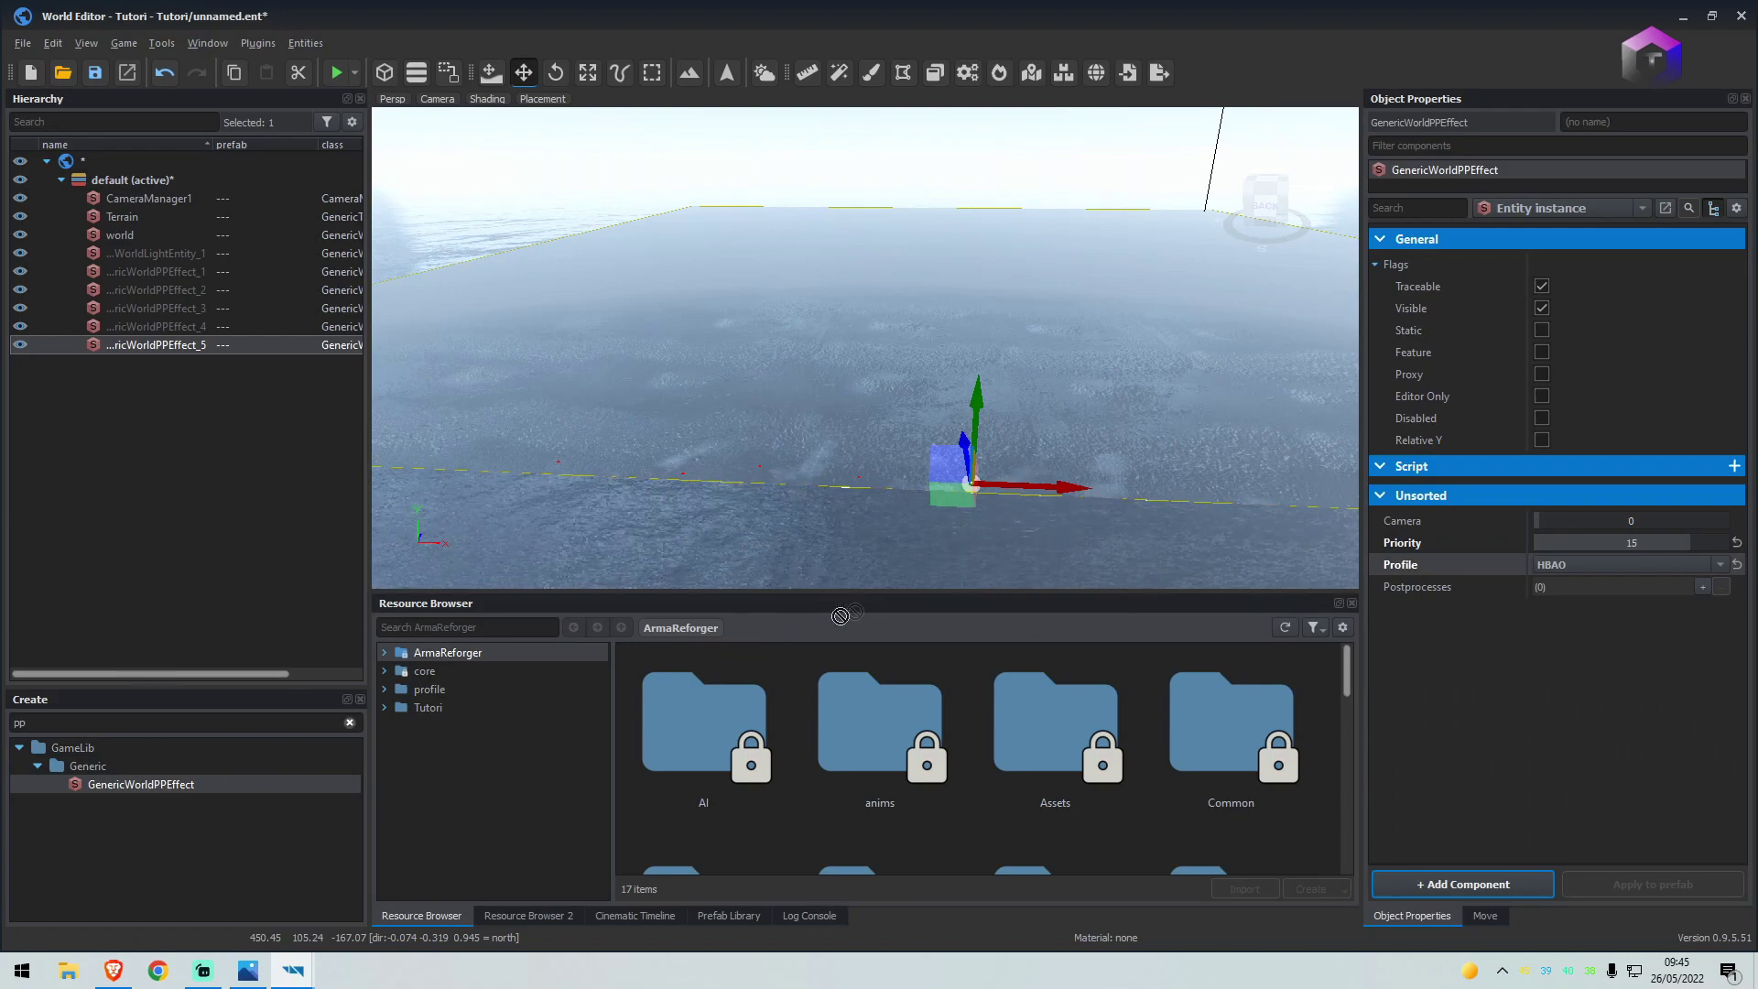
Place a sixth GenericWorldPPEffect on the terrain with Profile HDR and Priority 16
left_click(1062, 490)
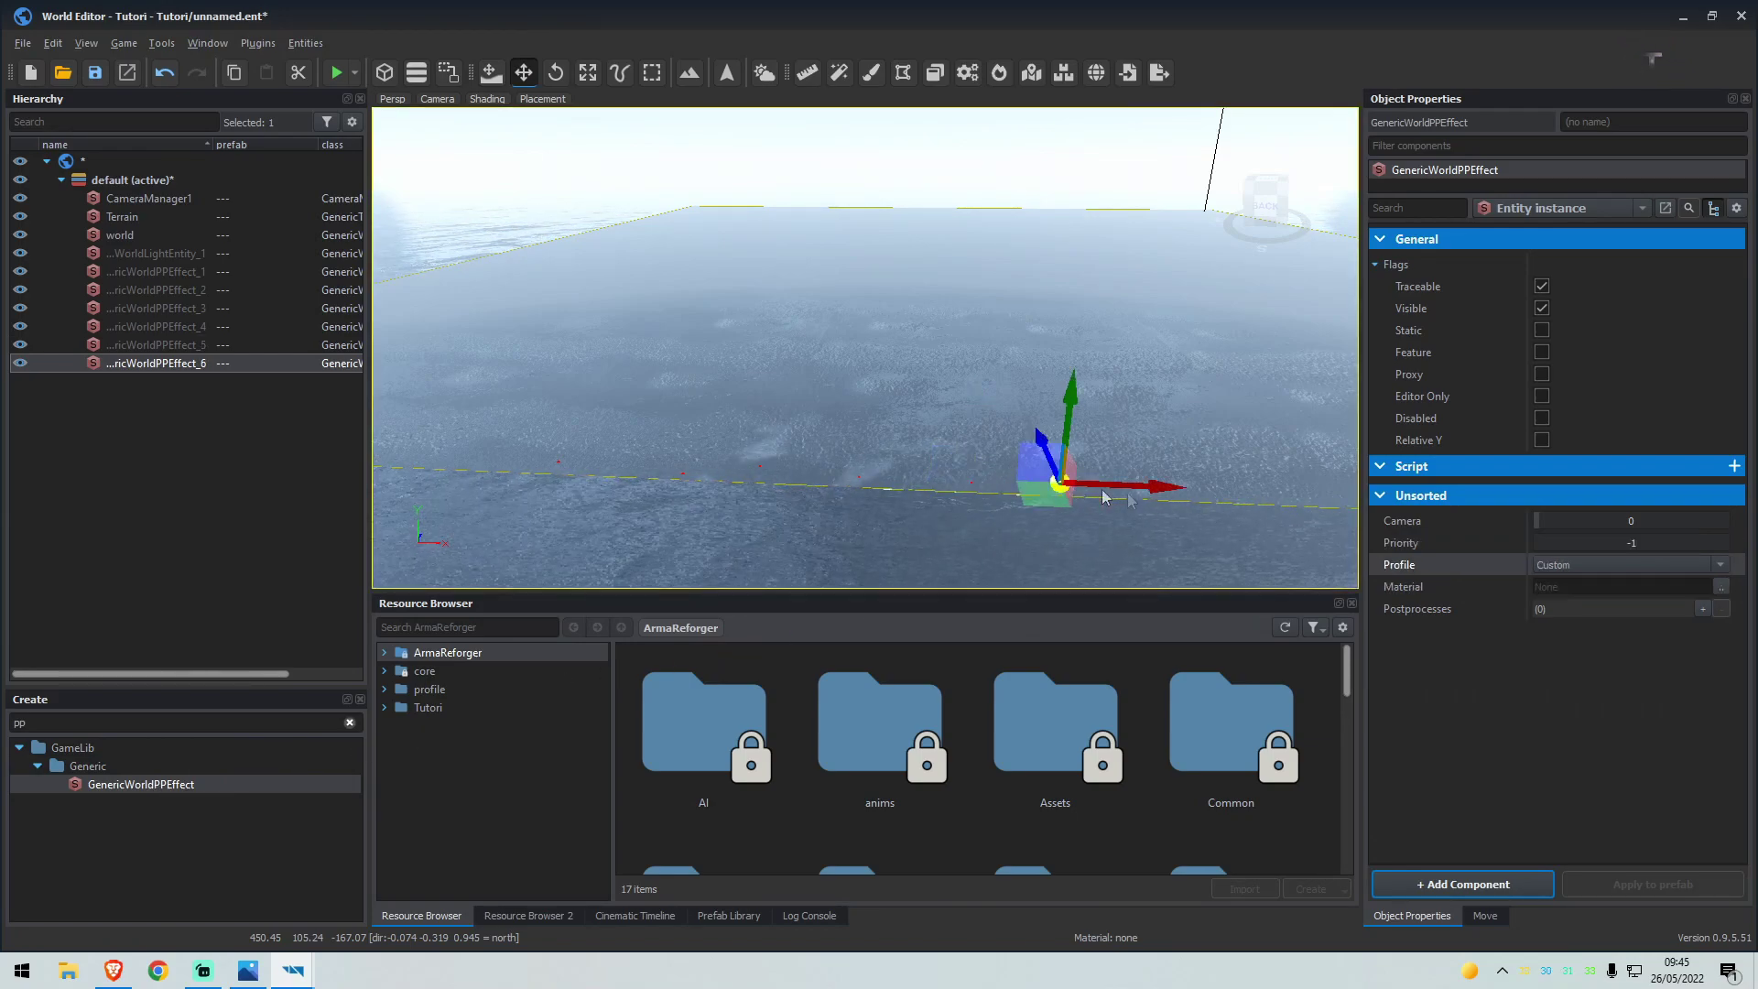
left_click(1603, 567)
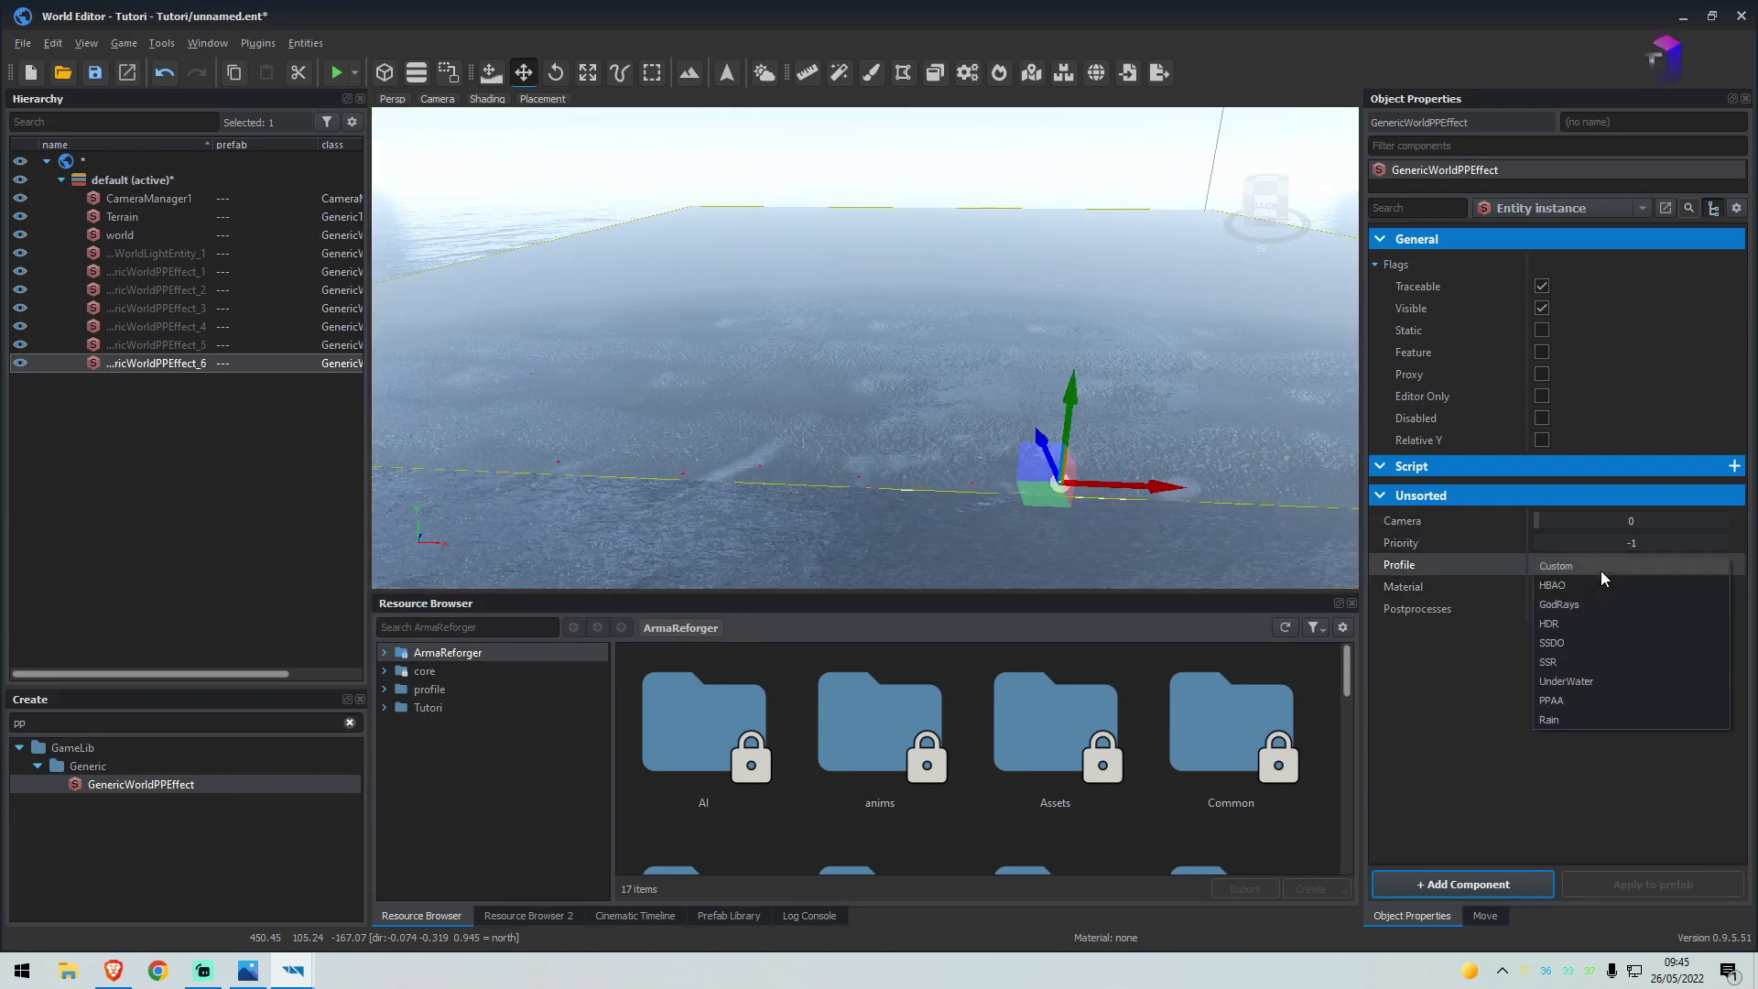
left_click(1568, 622)
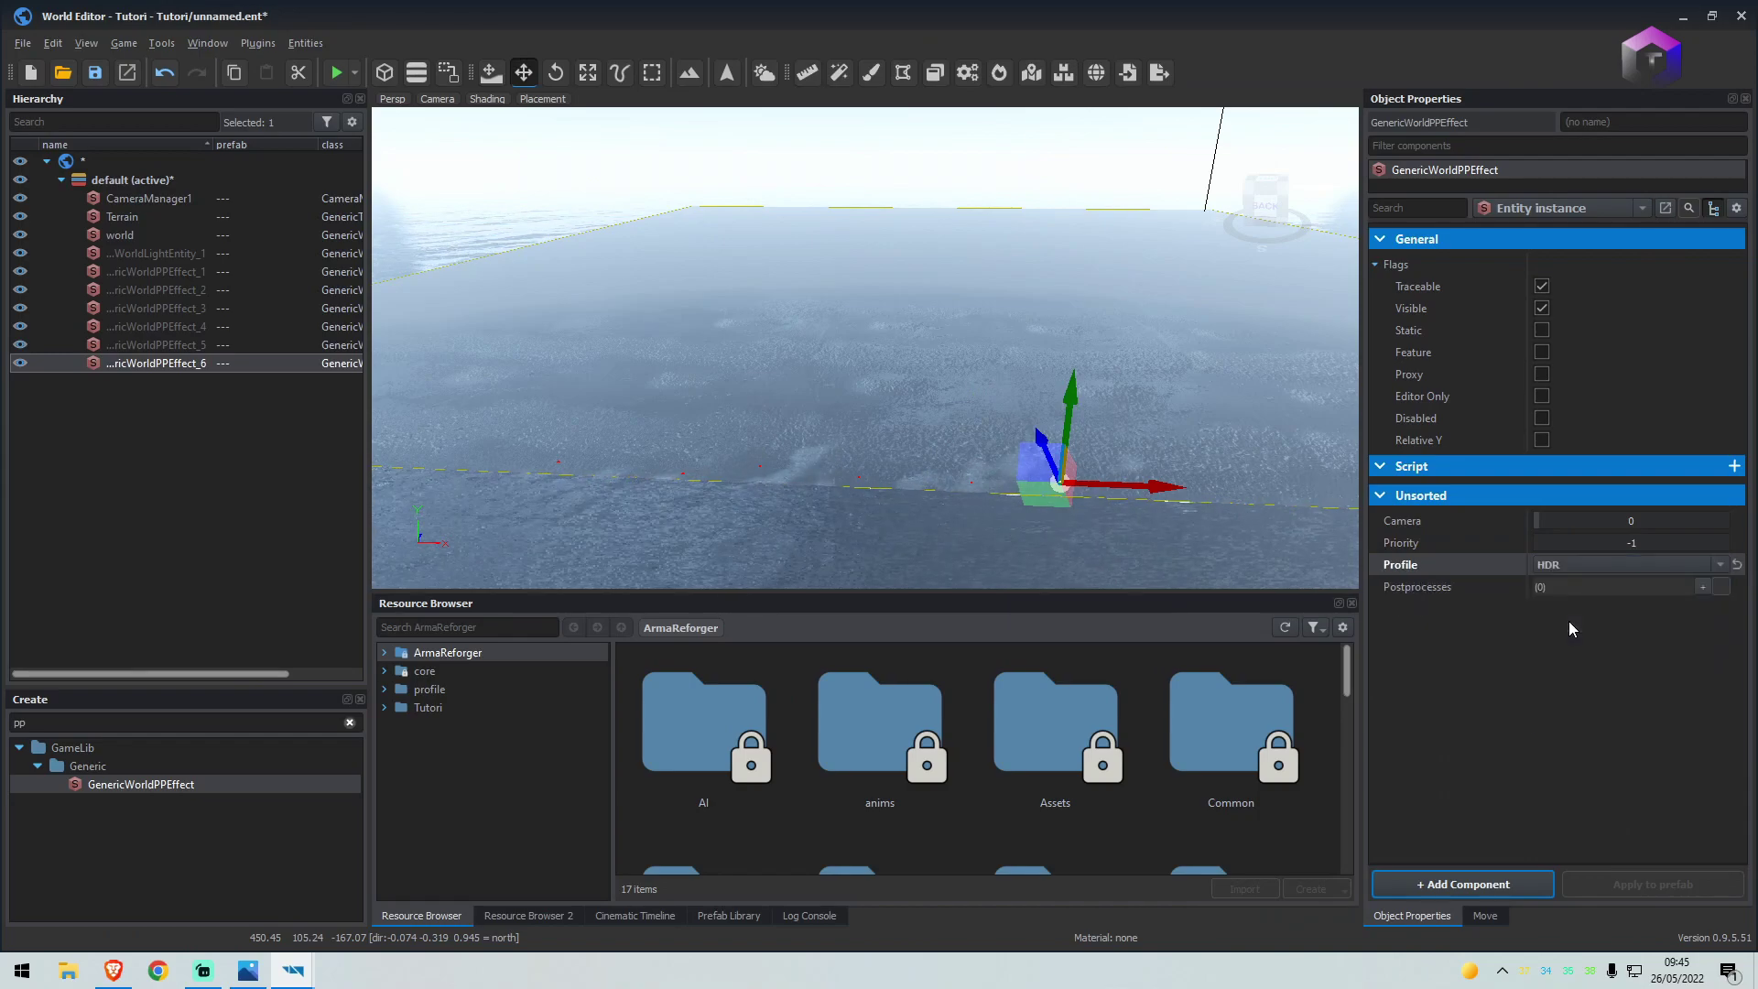
double_click(1582, 546)
type("16")
key("Return")
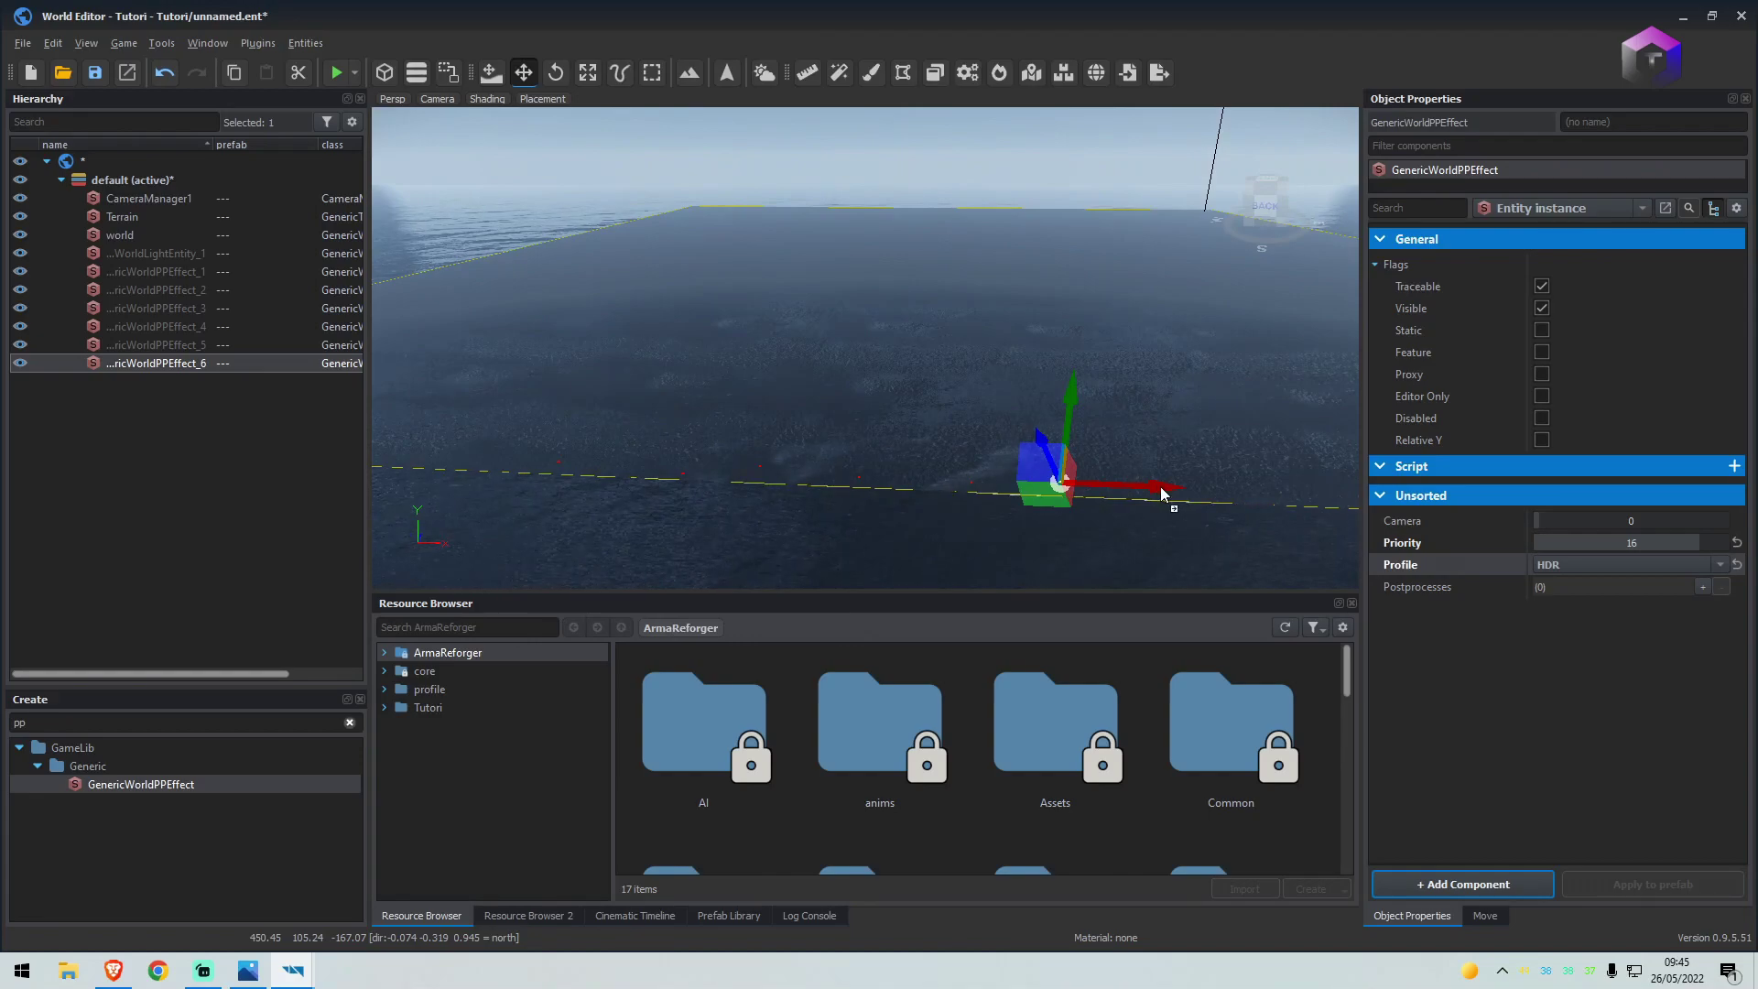
Place a seventh GenericWorldPPEffect with Profile PPAA and Priority 17, and inspect the terrain and ocean
left_click(1162, 492)
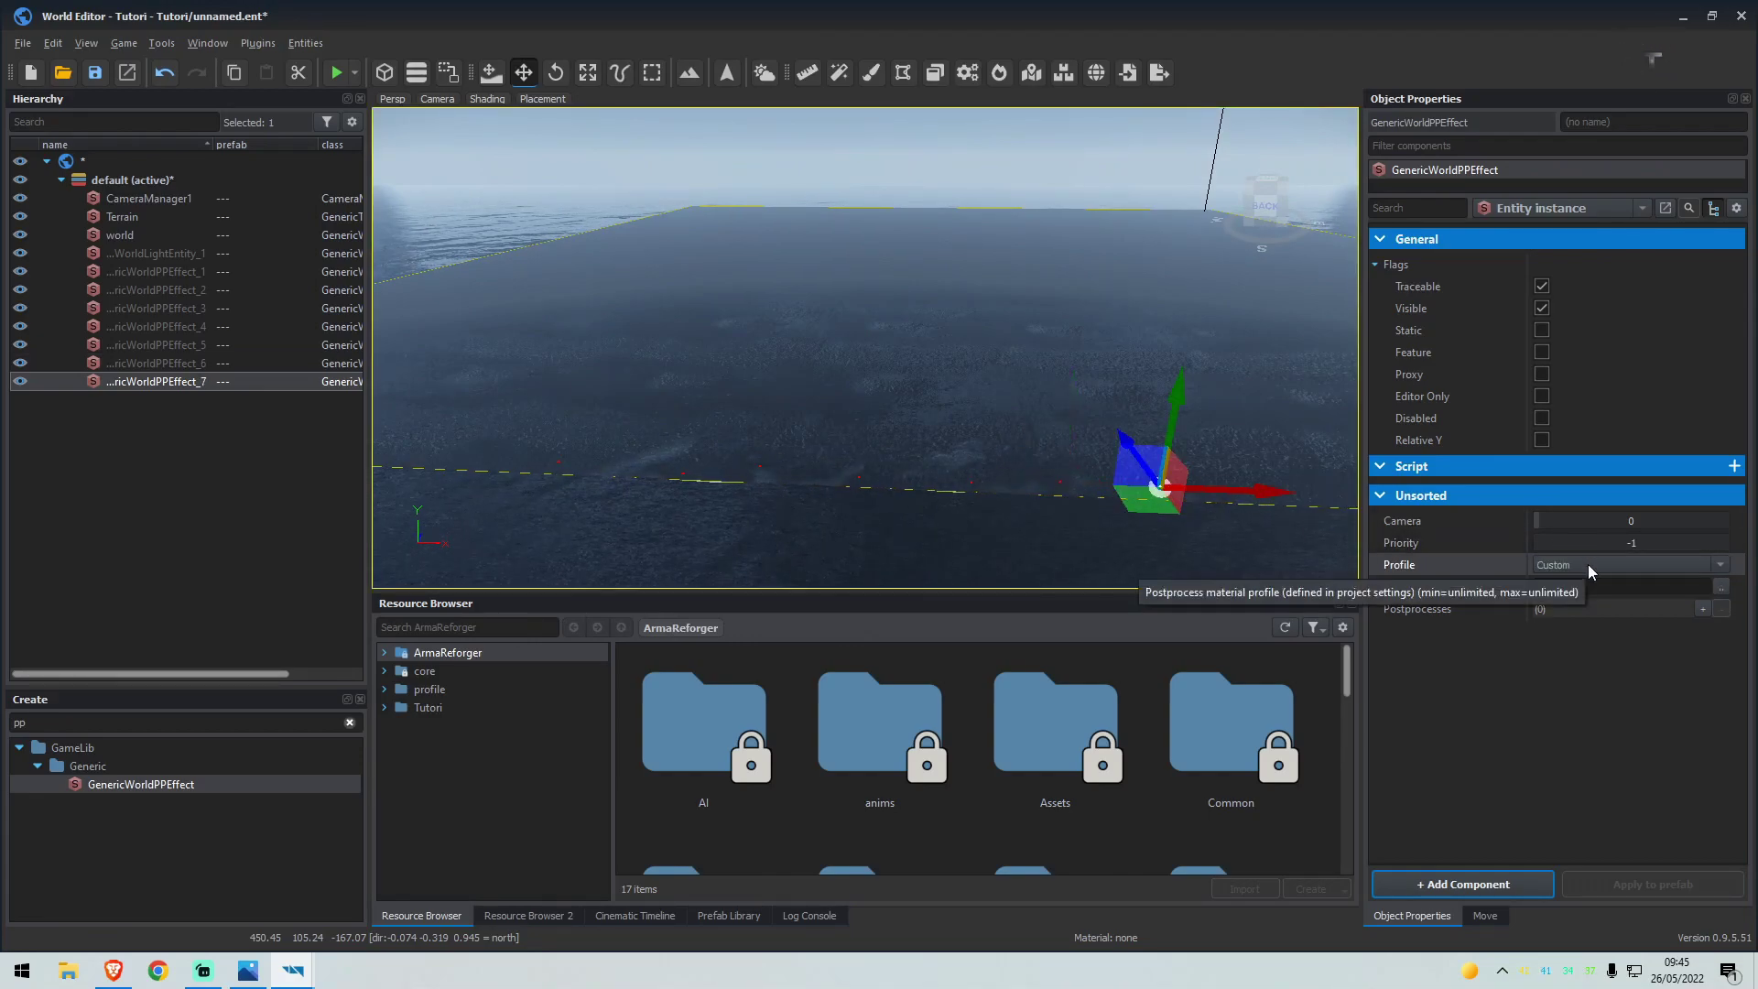
left_click(1588, 564)
left_click(1569, 695)
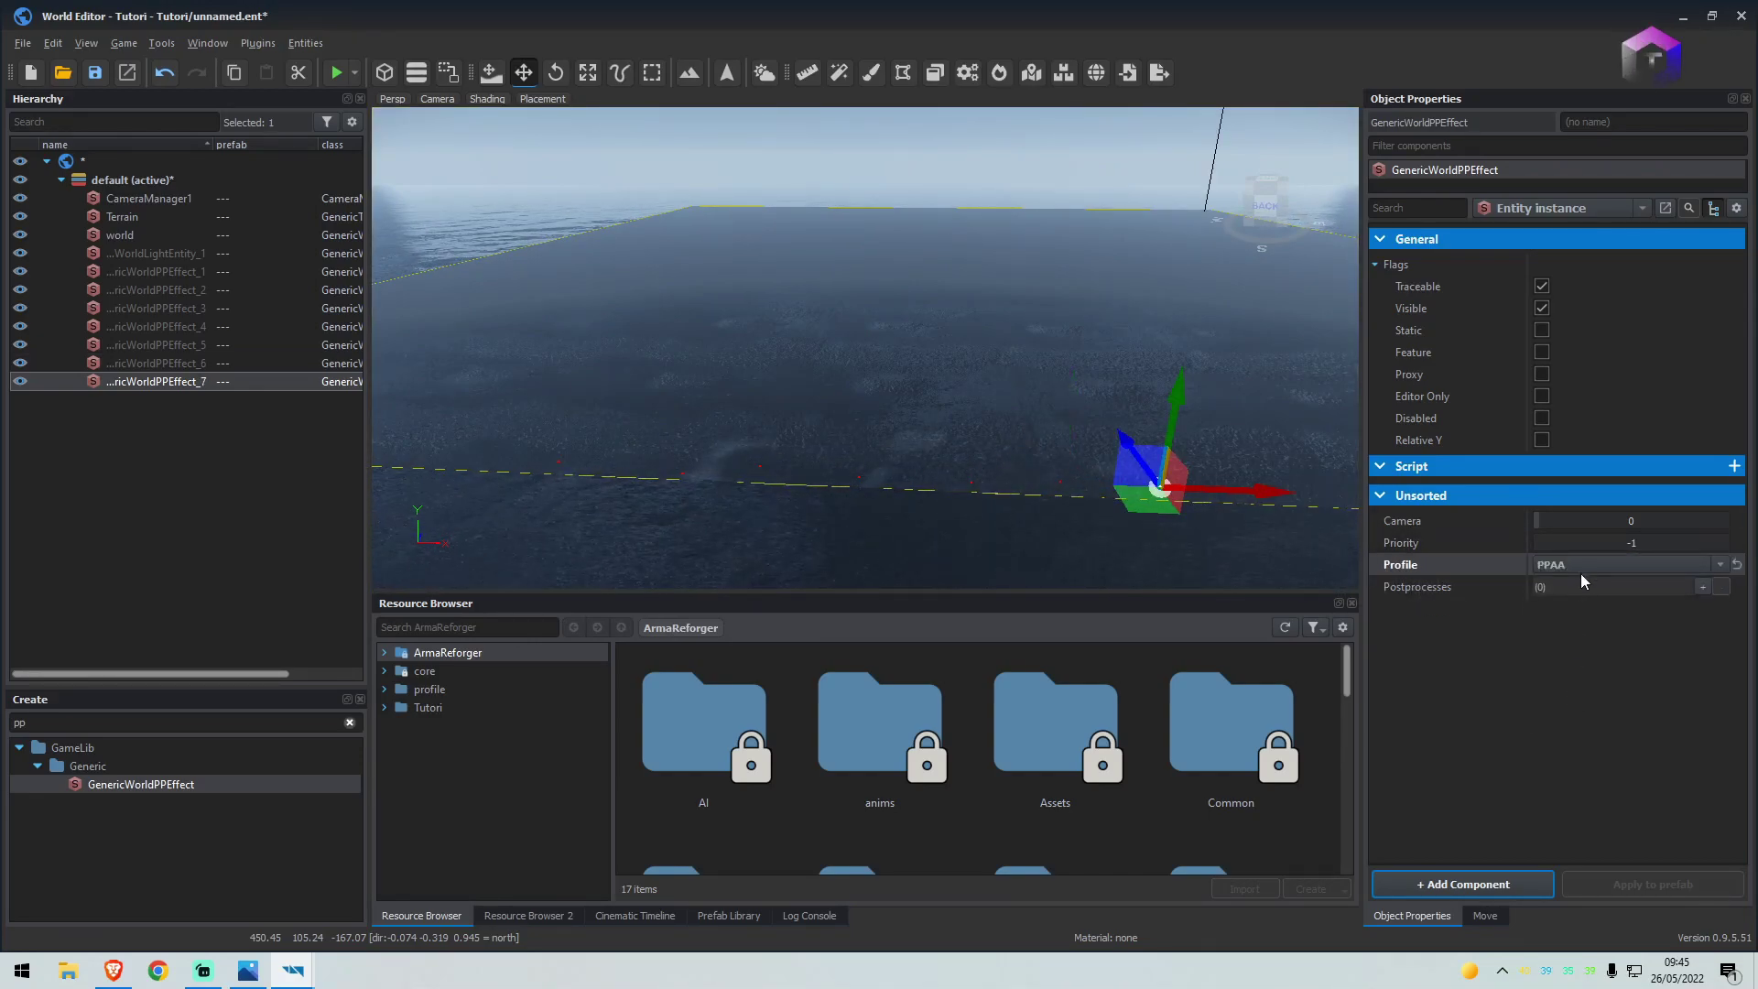
left_click(1589, 543)
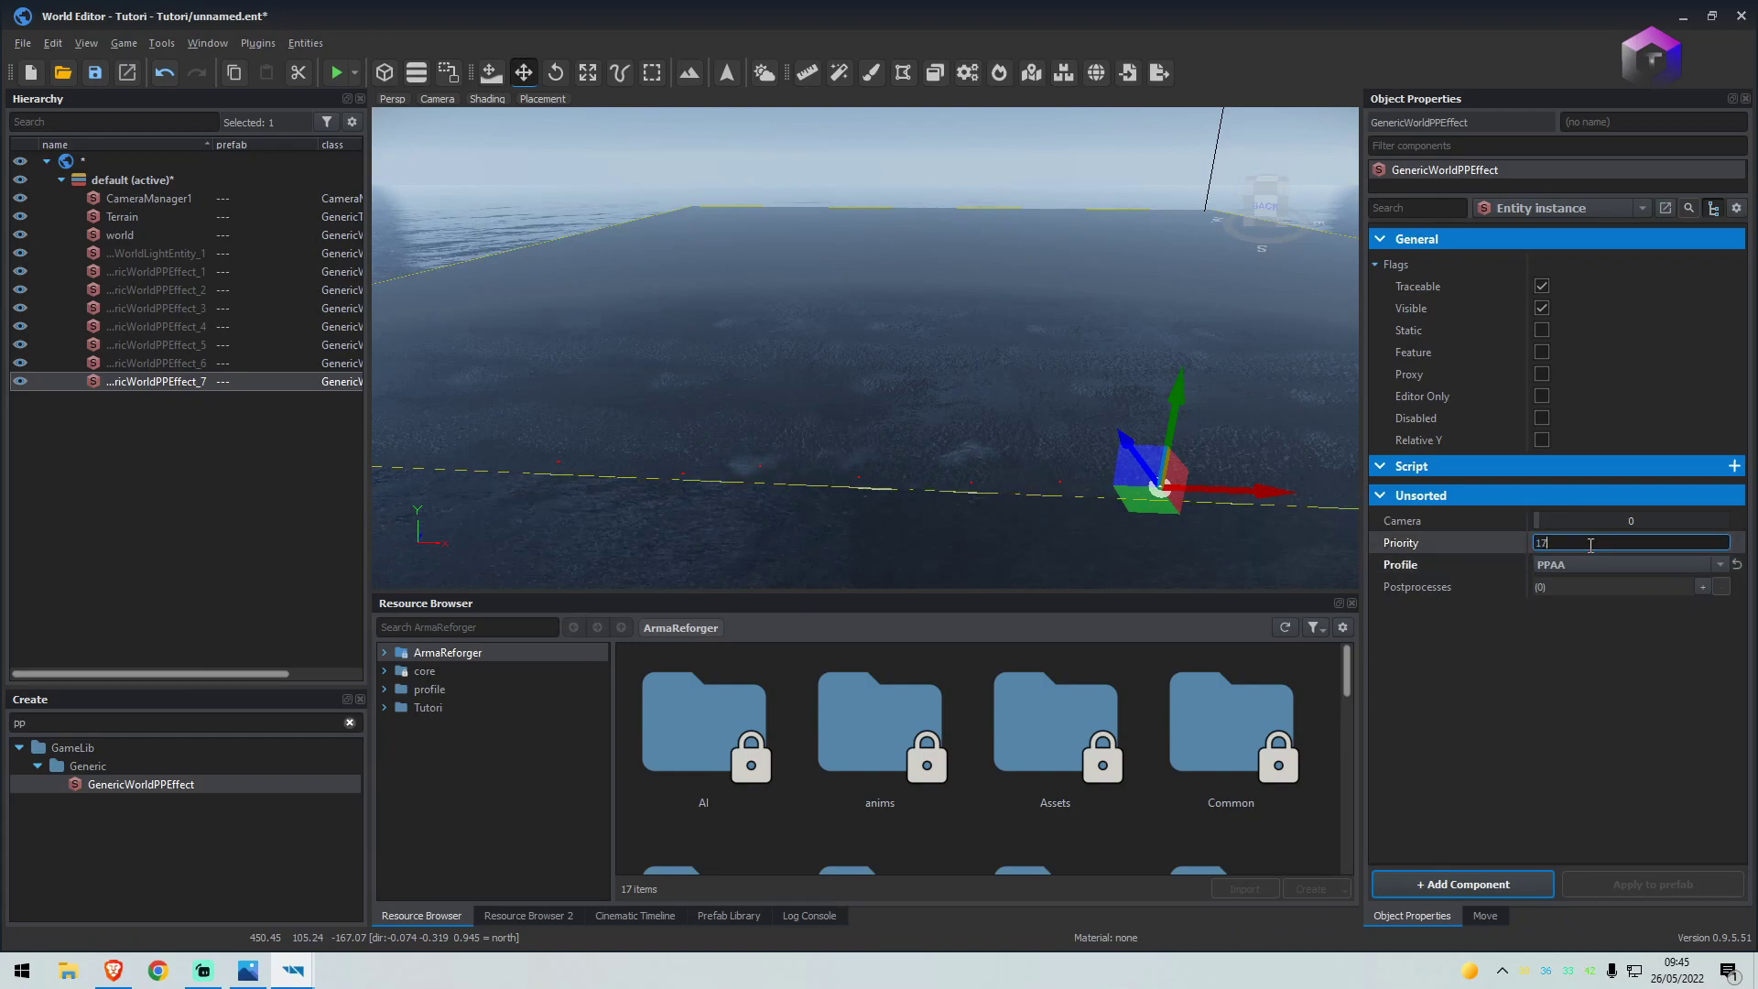
key("Return")
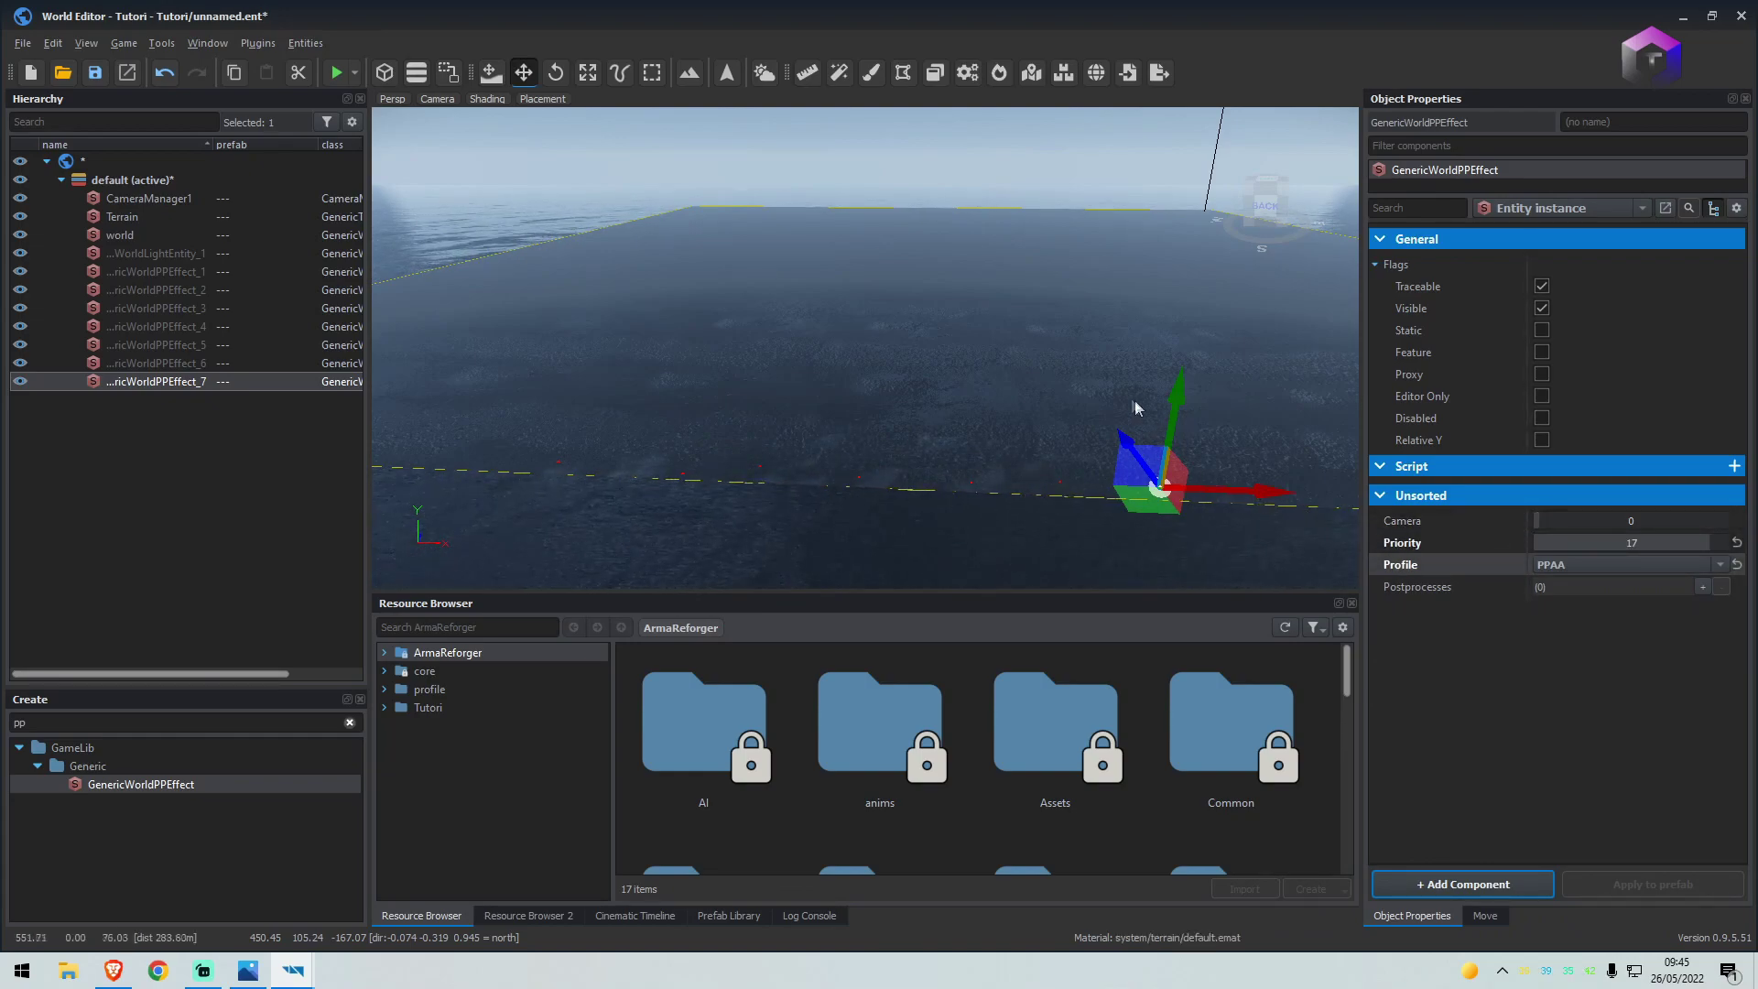
key("d")
right_click_drag(1138, 408, 1071, 320)
key("w")
right_click_drag(787, 275, 769, 367)
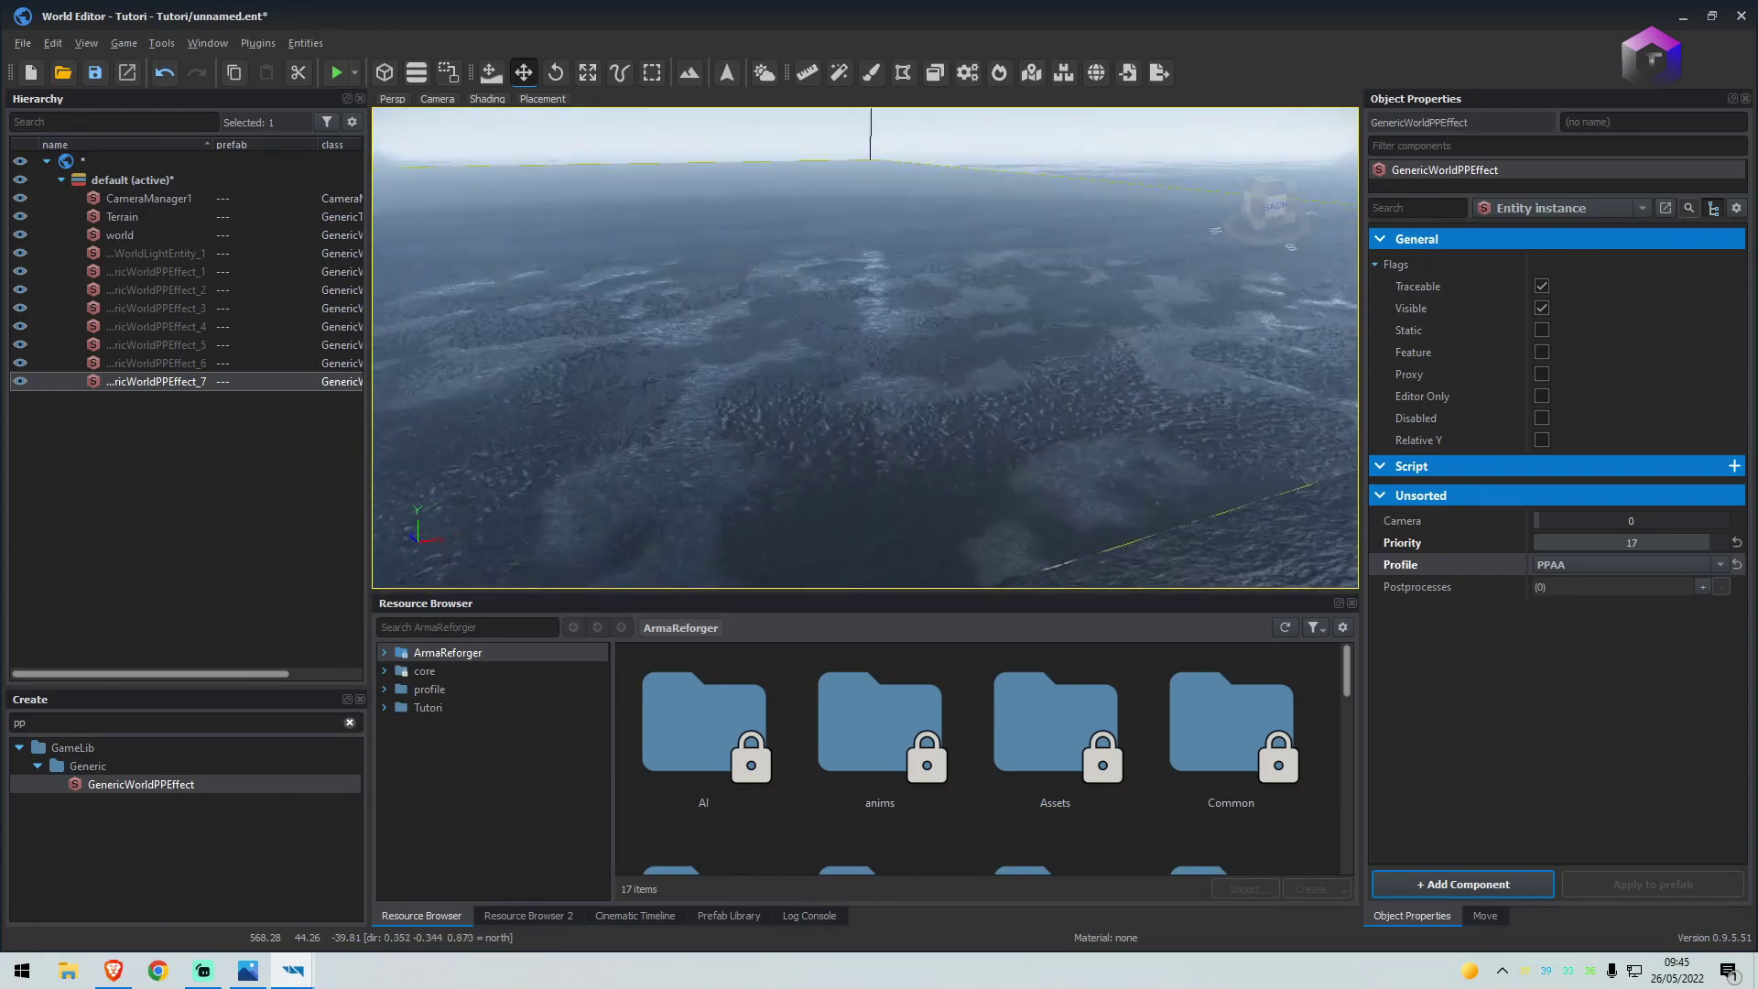
Widen the hierarchy's name column and rename the first GenericWorldPPEffect, with profile SSR, as SSR
left_click(180, 271)
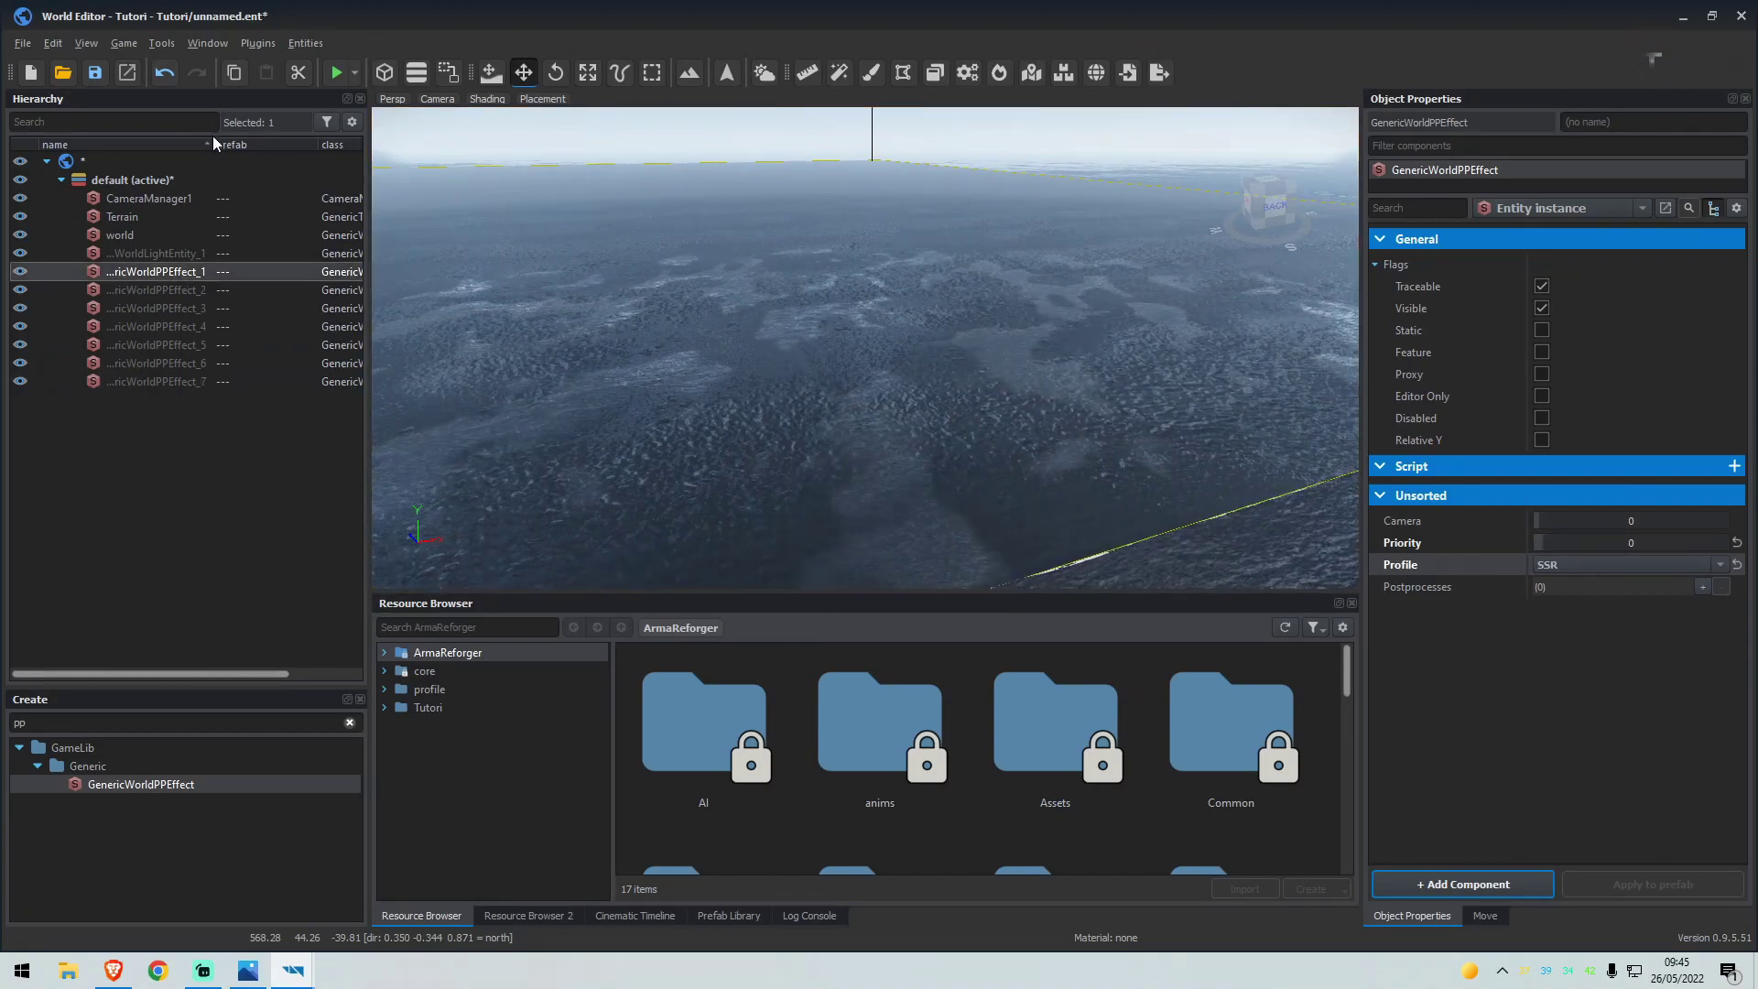
left_click_drag(212, 144, 278, 144)
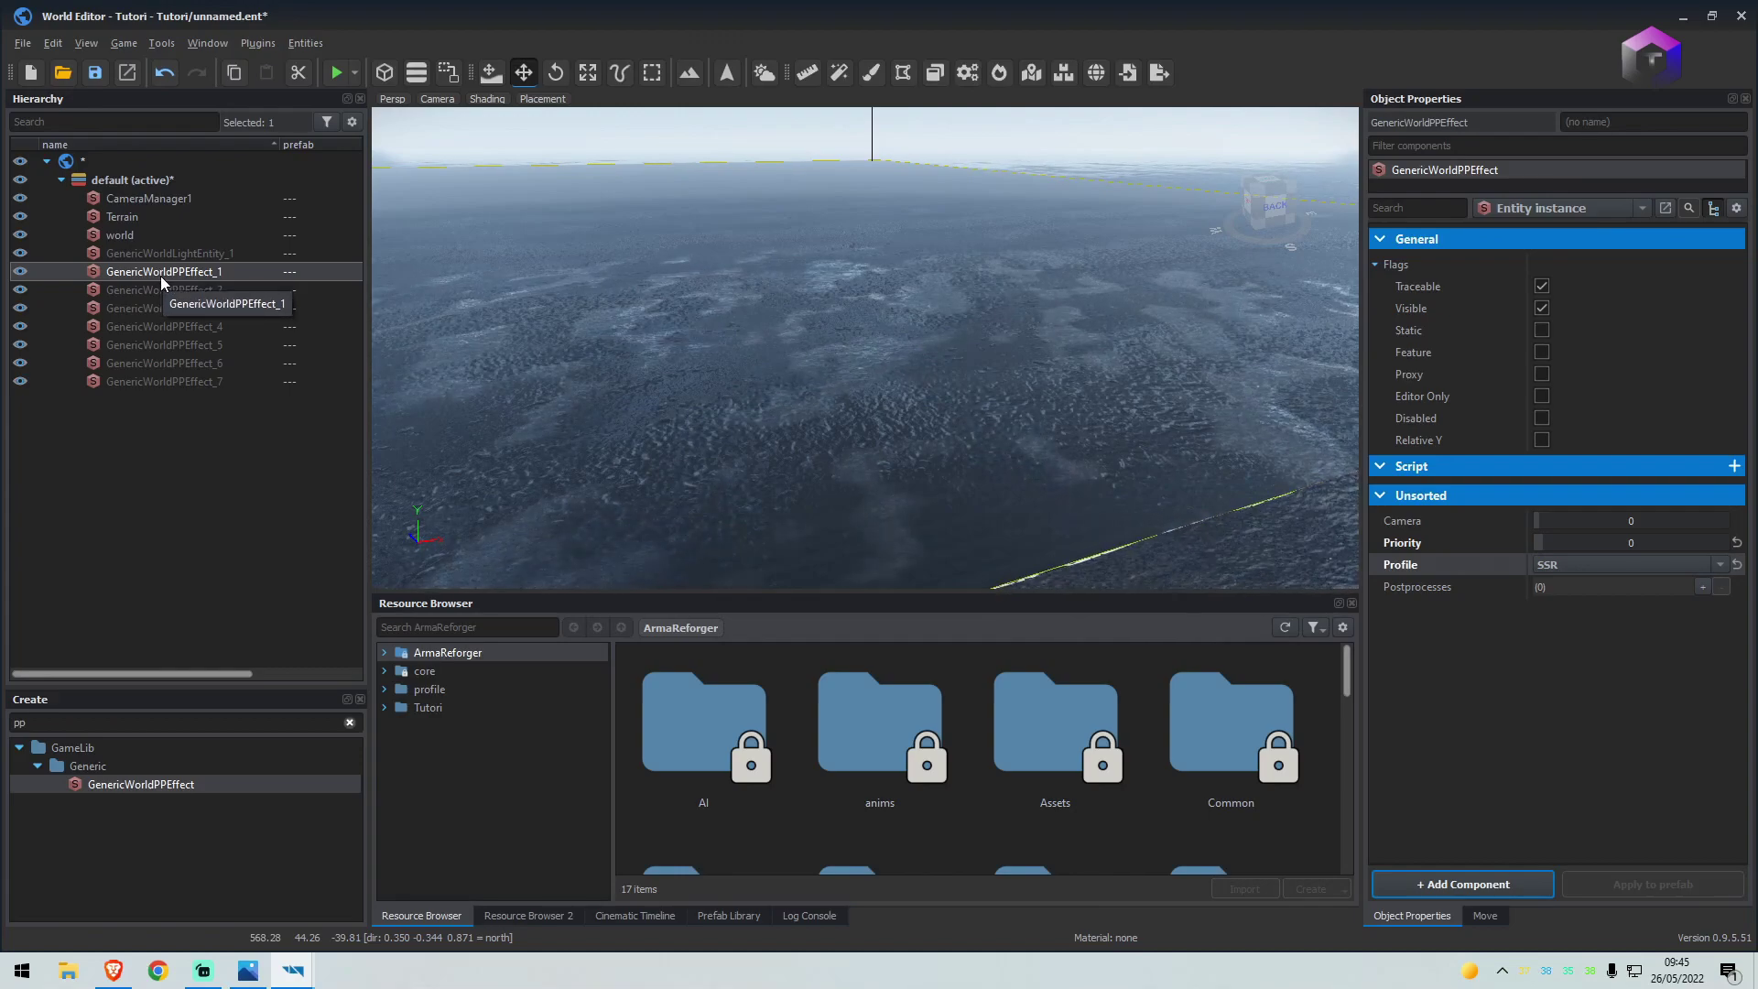
key("F2")
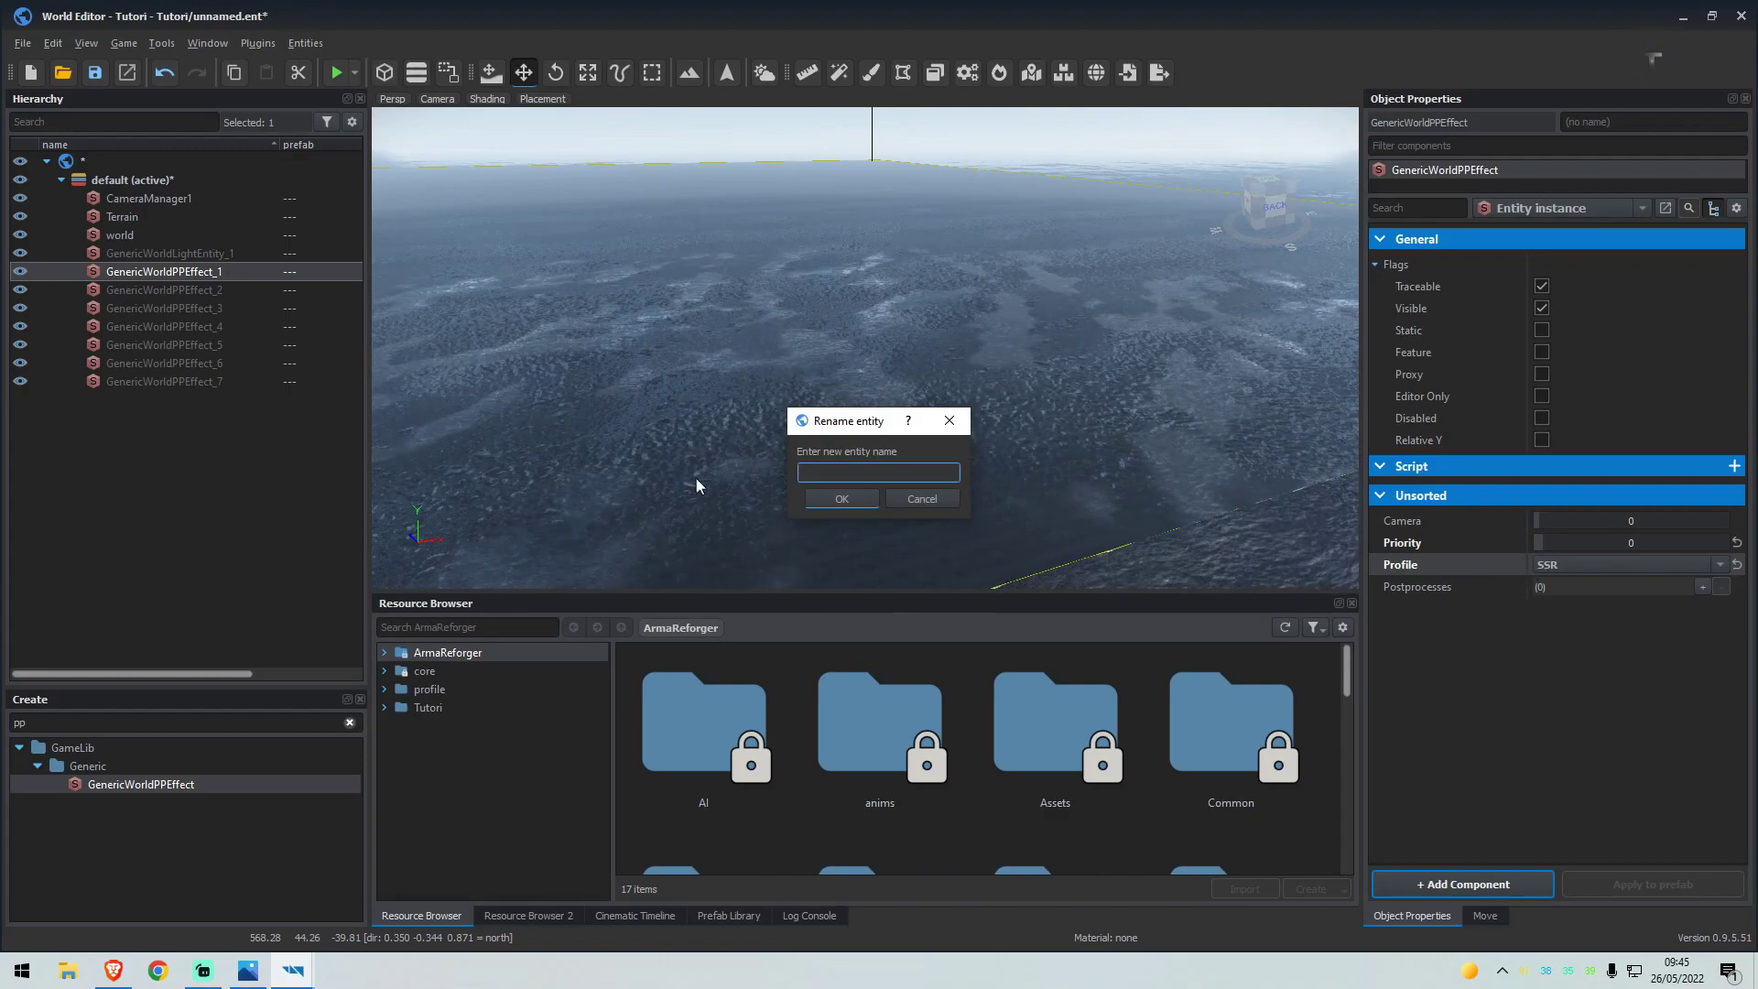
type("SSR")
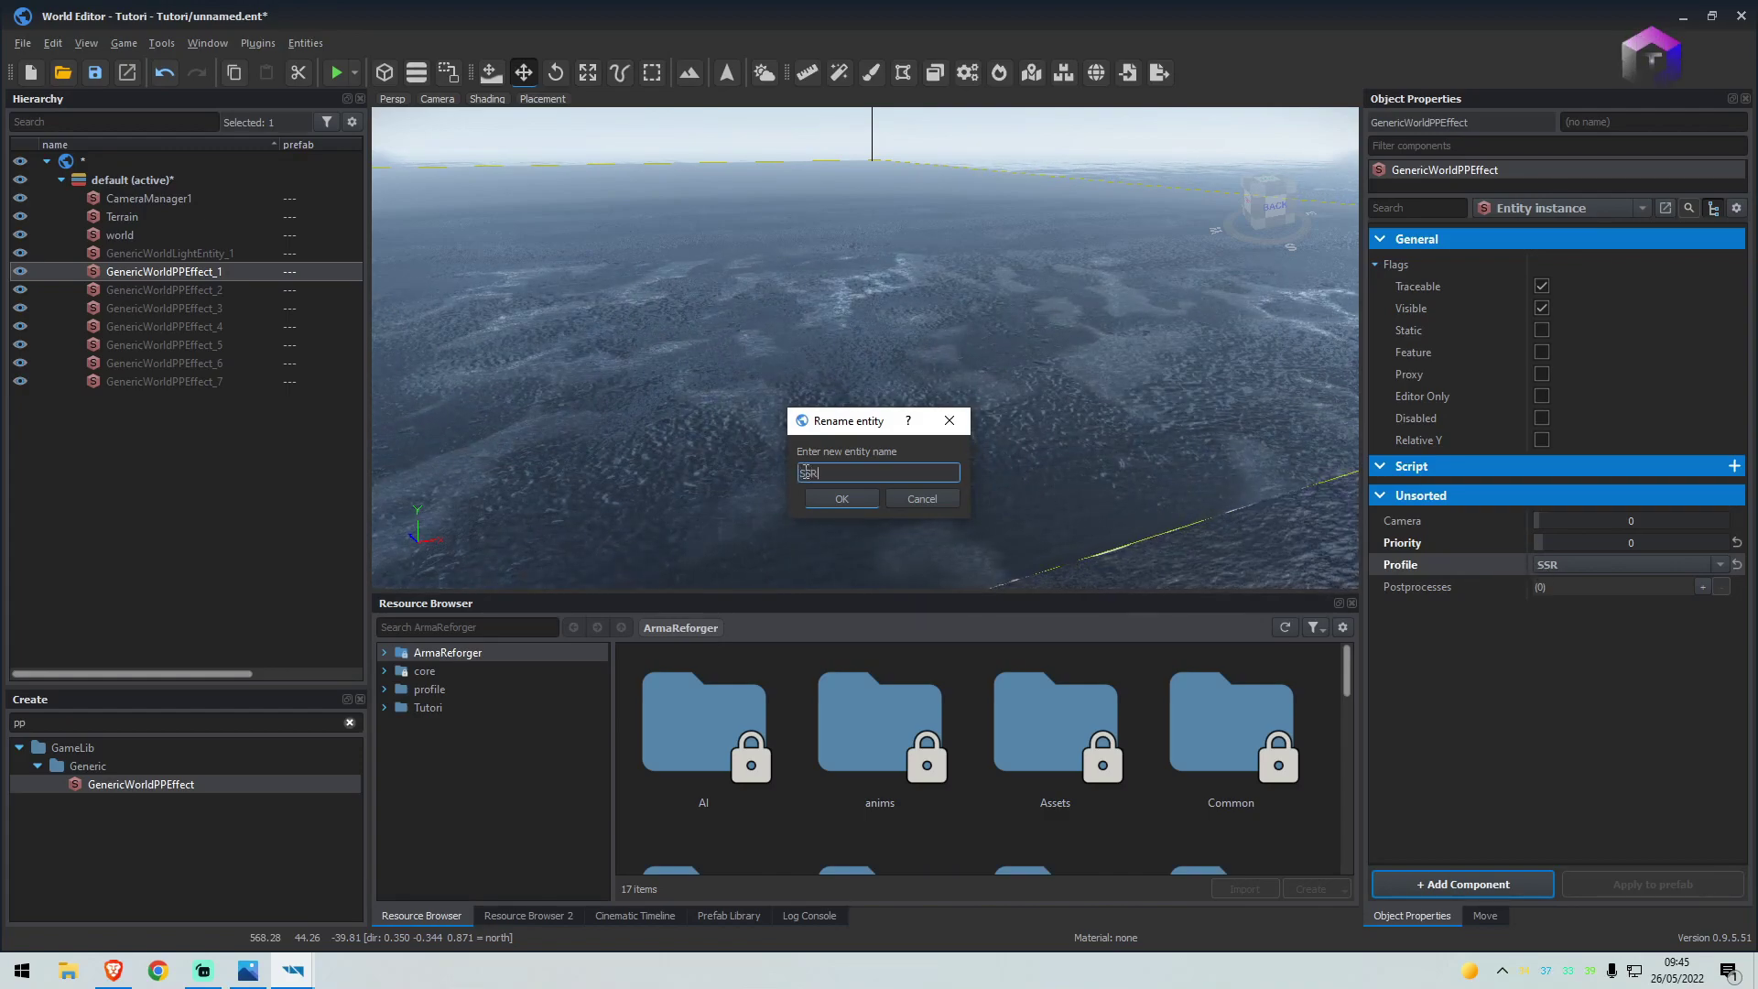
key("Return")
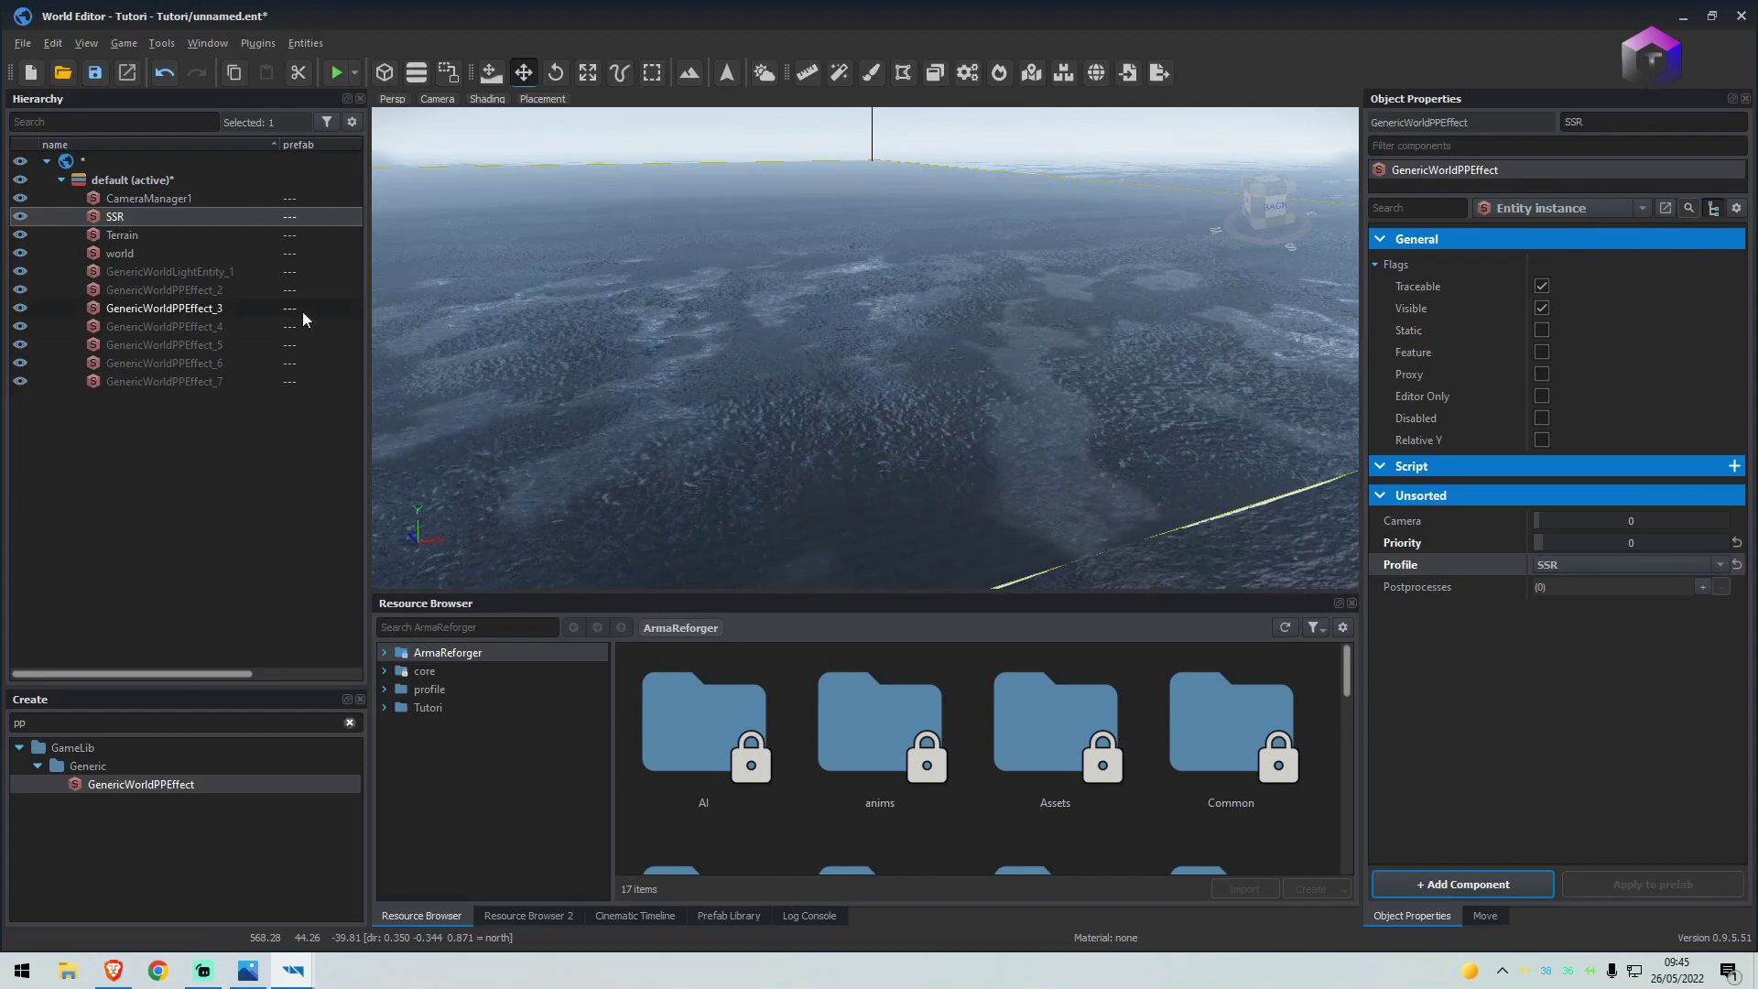
Rename the second GenericWorldPPEffect as Godrays and the third as Underwater, matching their profiles
left_click(198, 291)
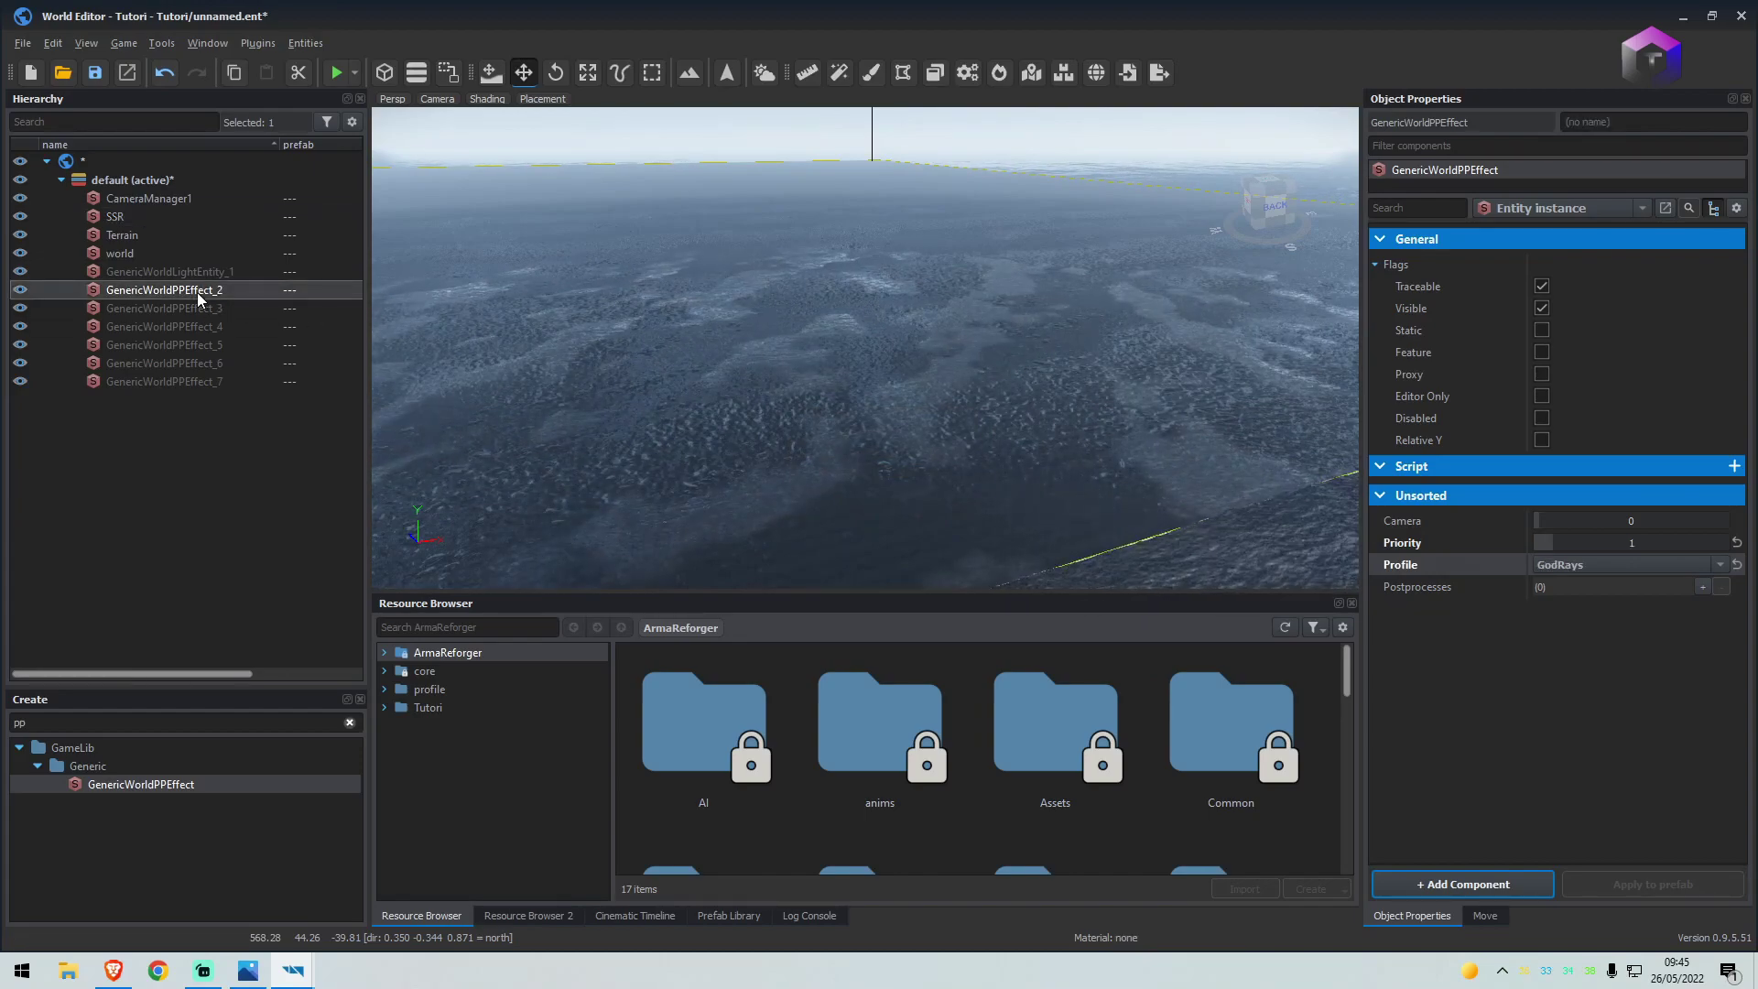
key("F2")
type("Godrays")
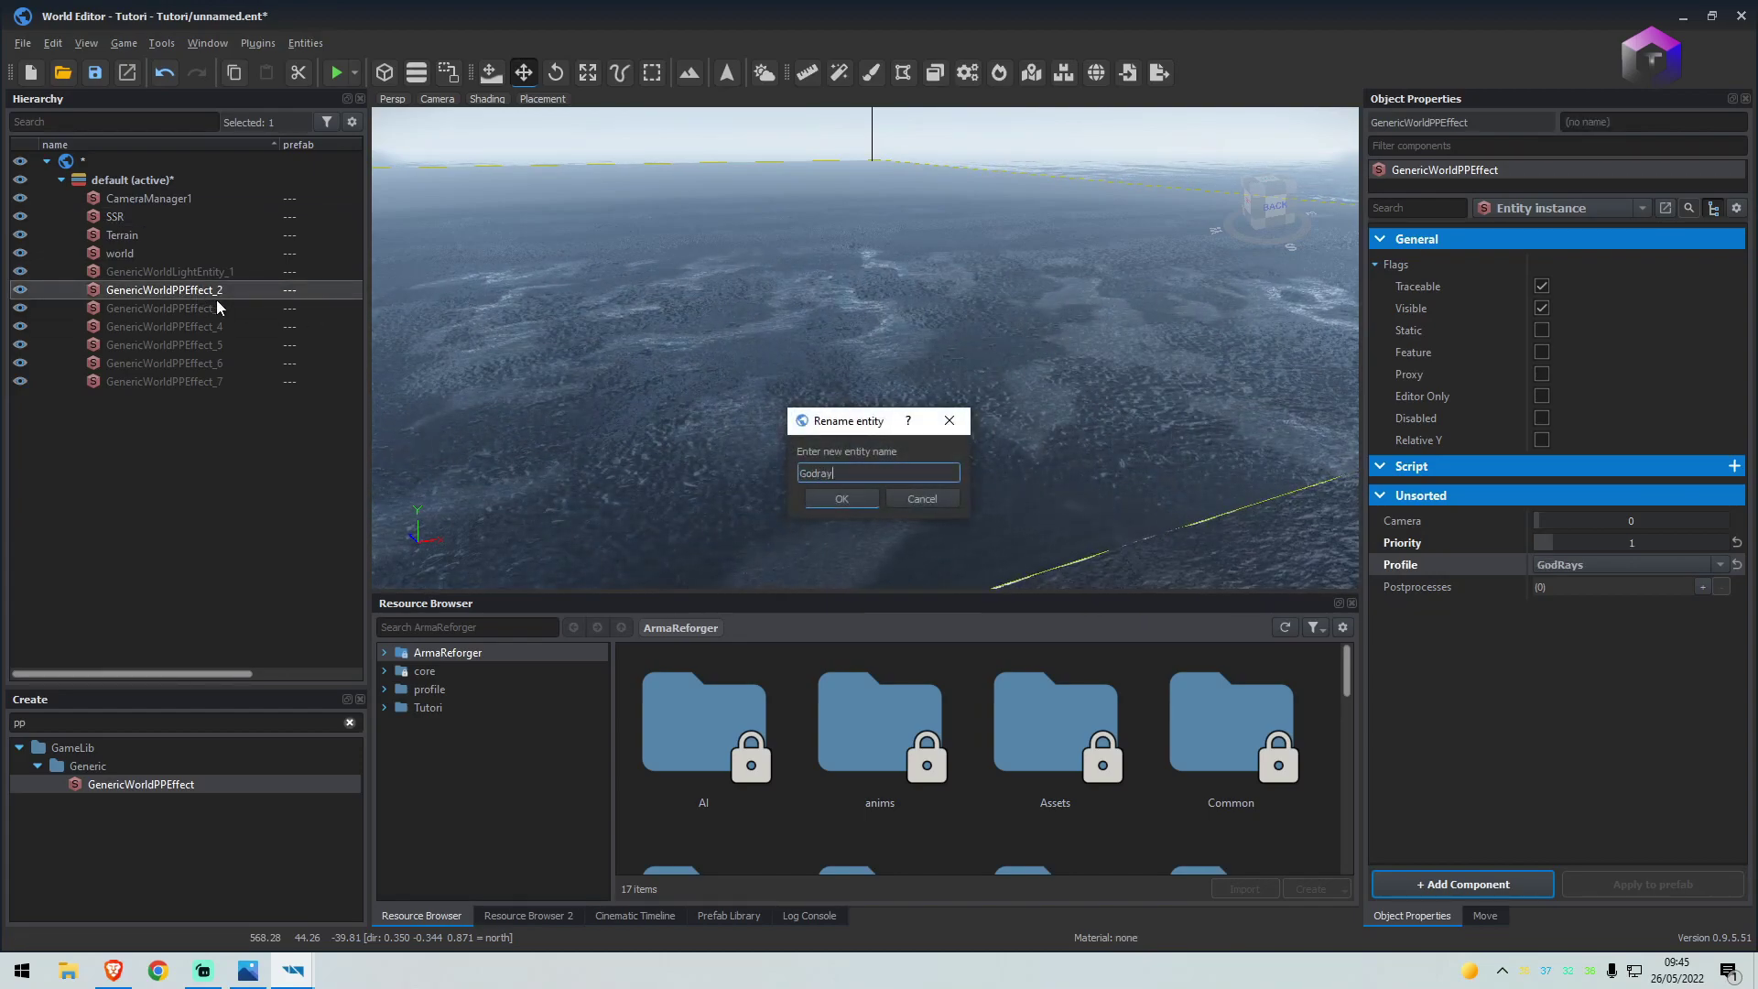
key("Return")
left_click(204, 308)
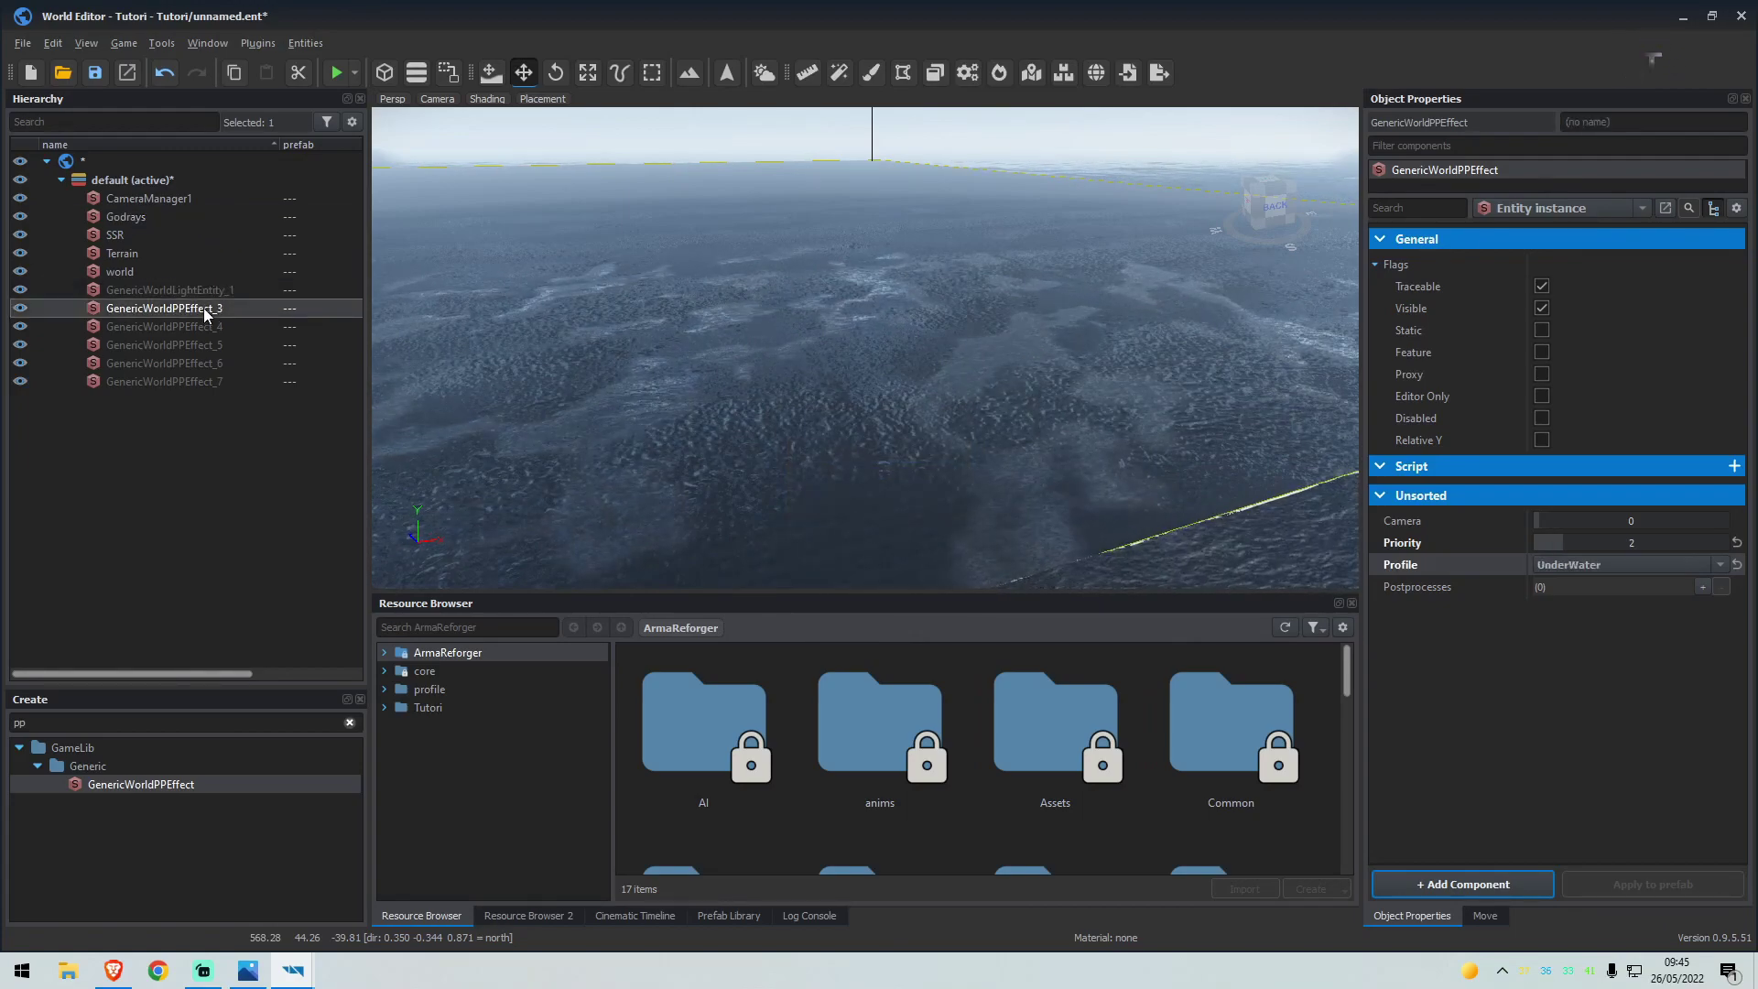
key("F2")
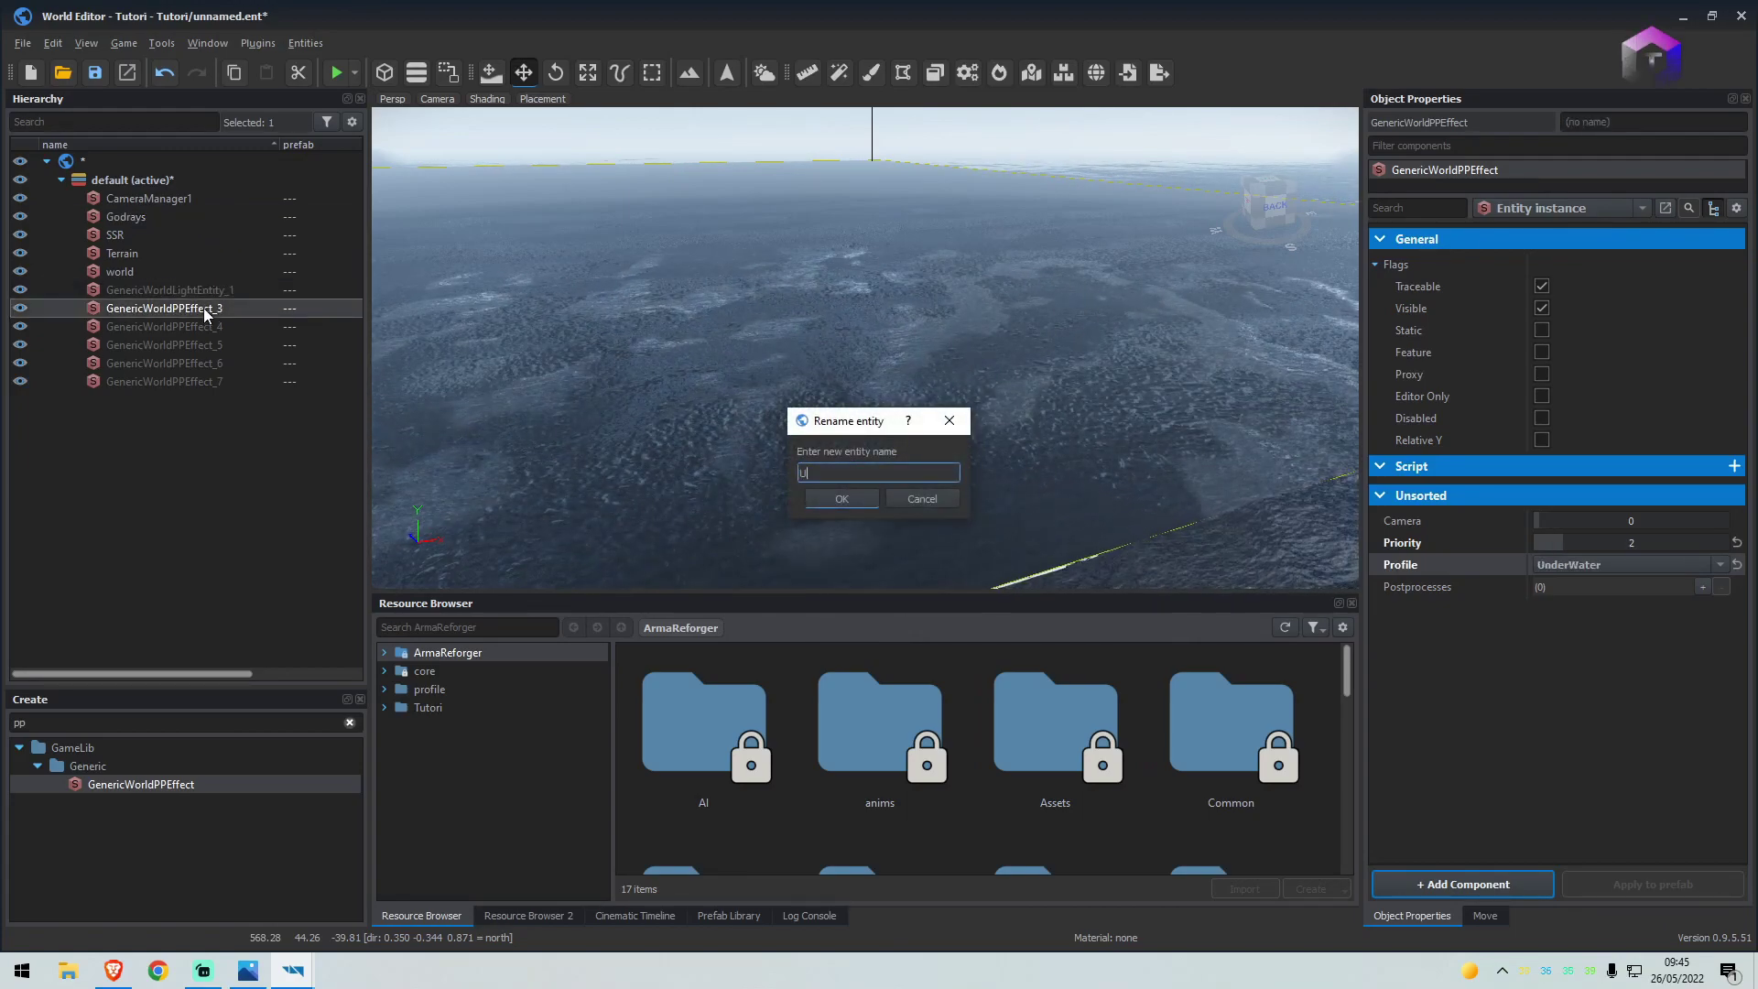
type("Underwater")
key("Return")
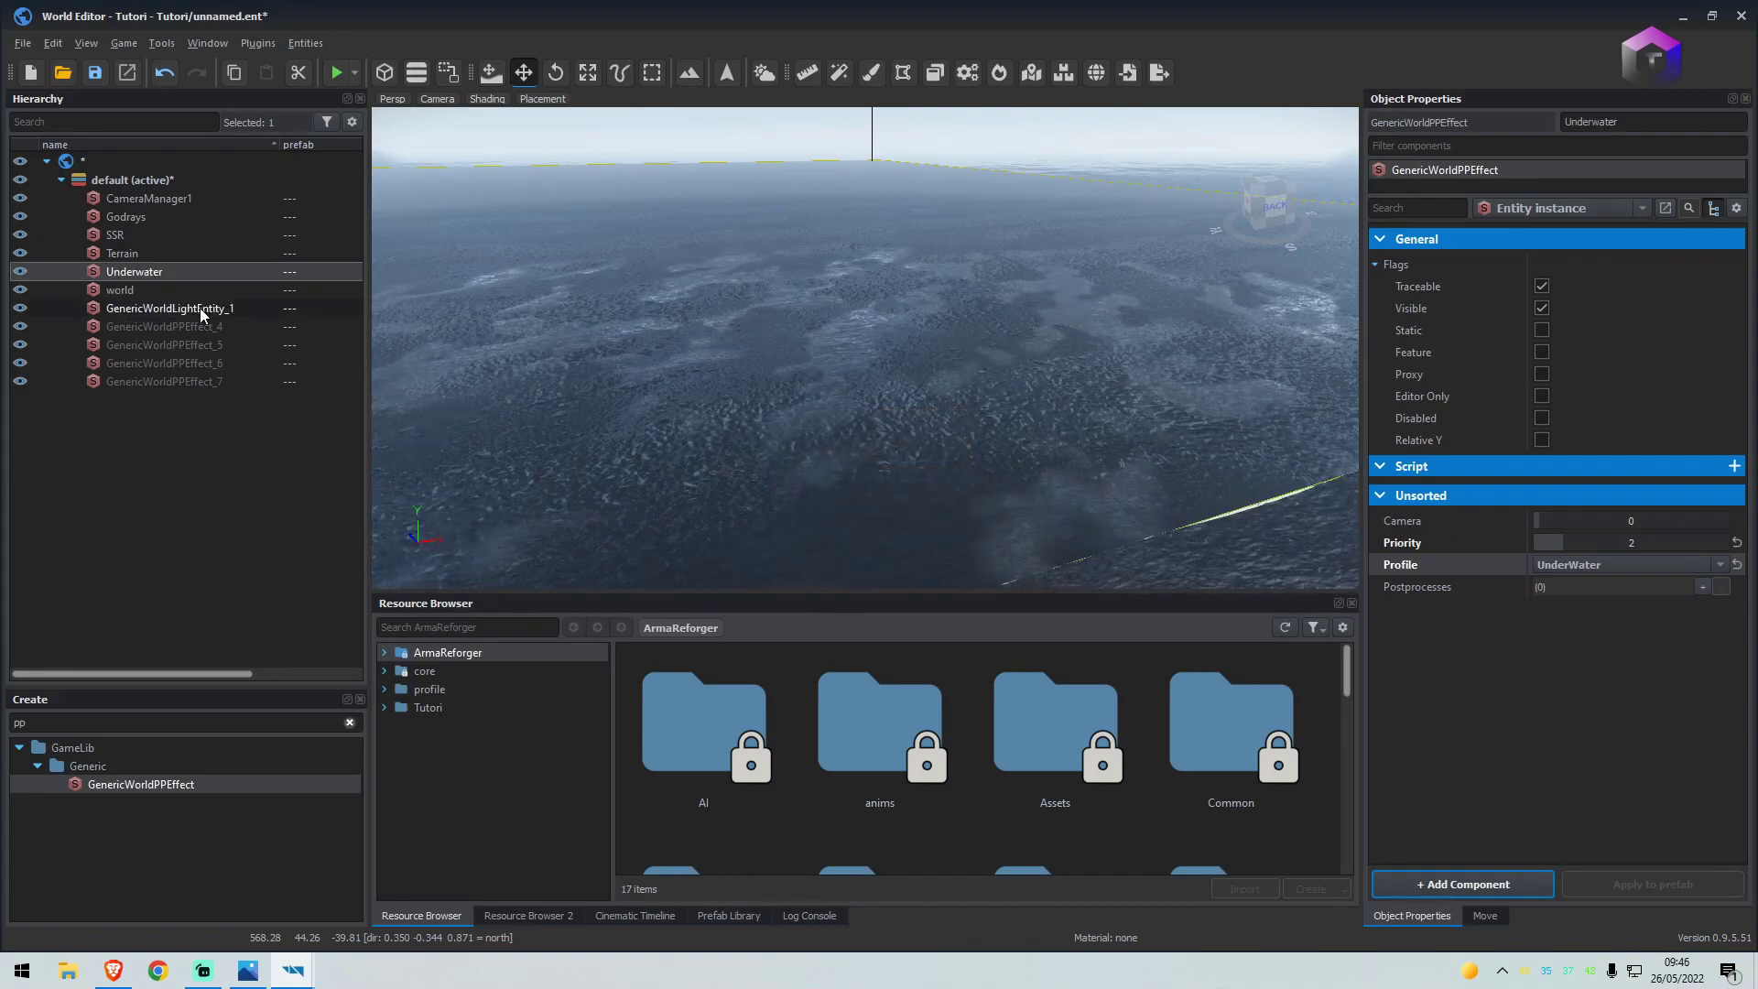
Rename the fourth GenericWorldPPEffect as SSDO and the fifth as HBAO
left_click(212, 322)
type("SSDO")
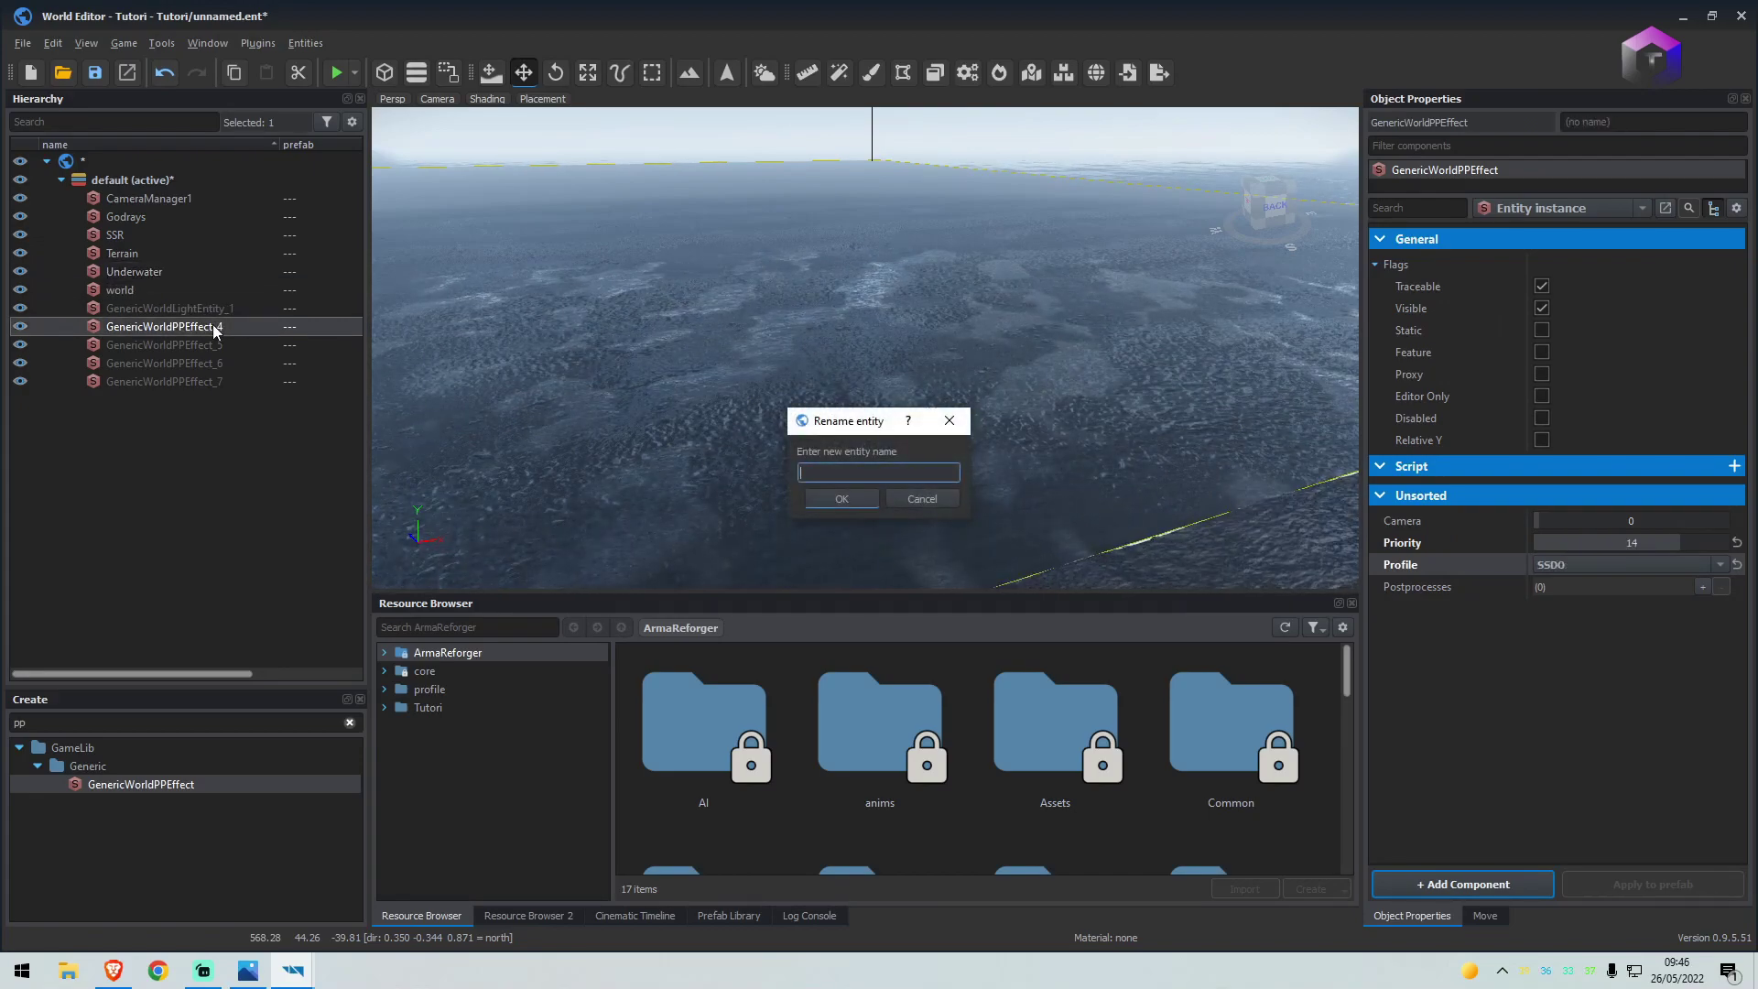
key("Return")
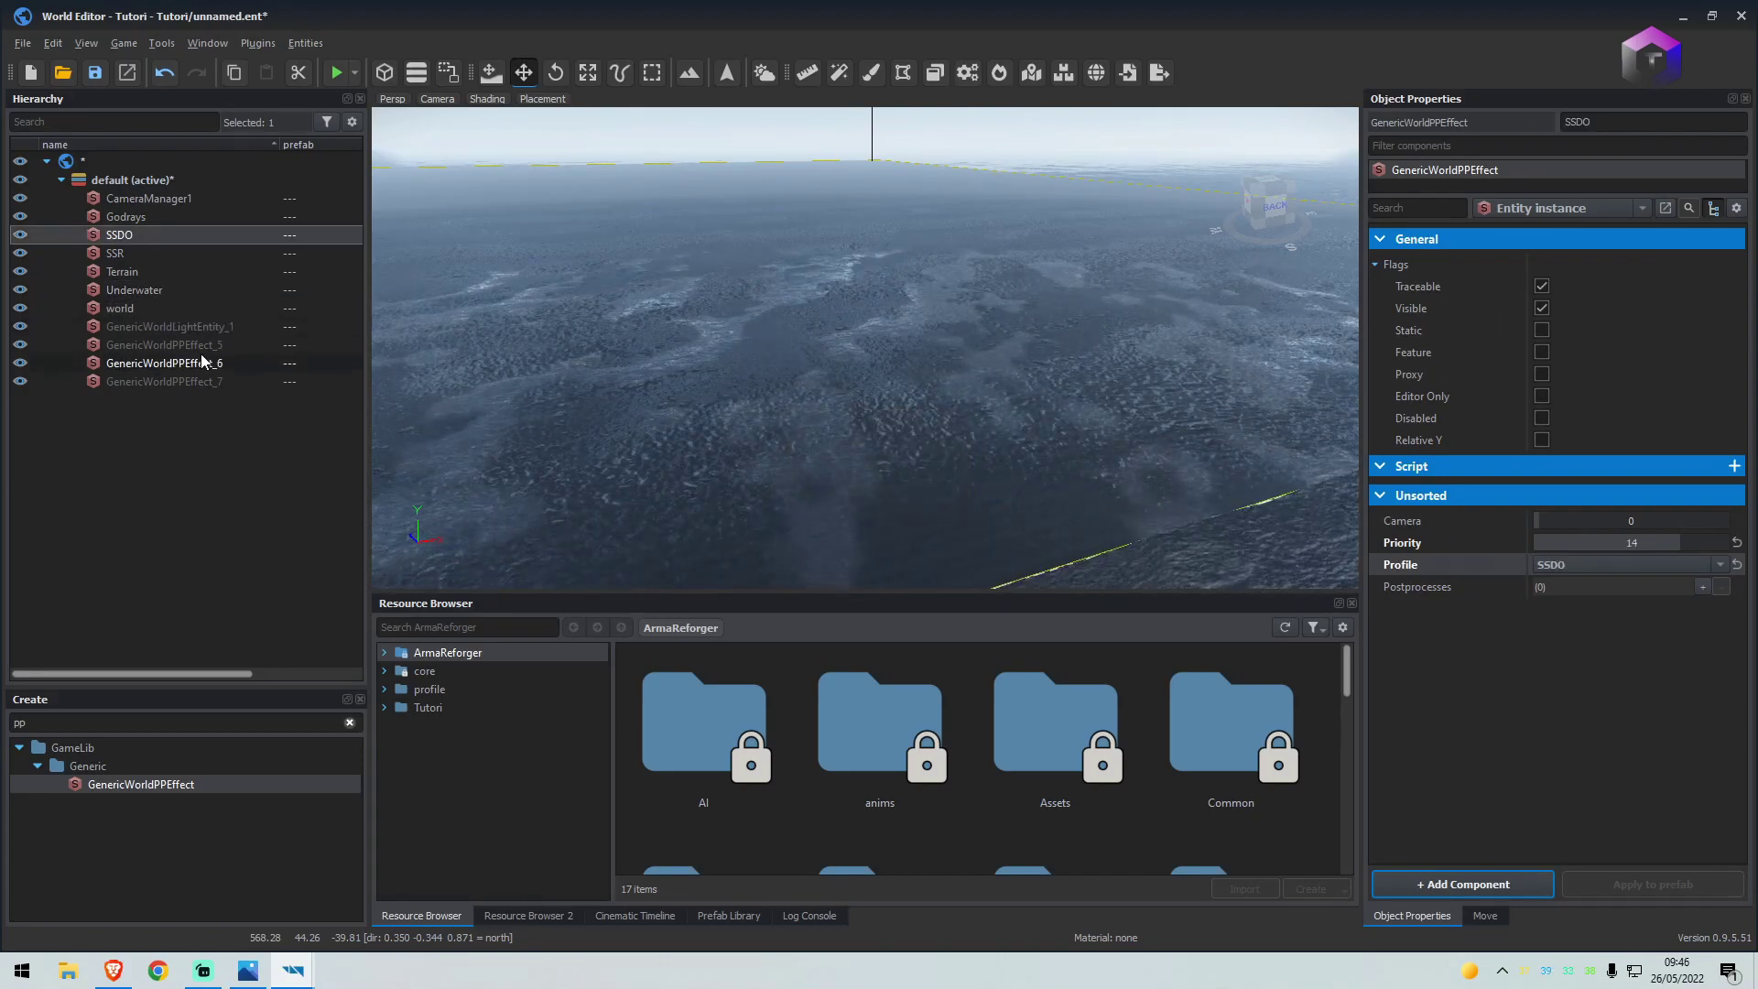
left_click(214, 343)
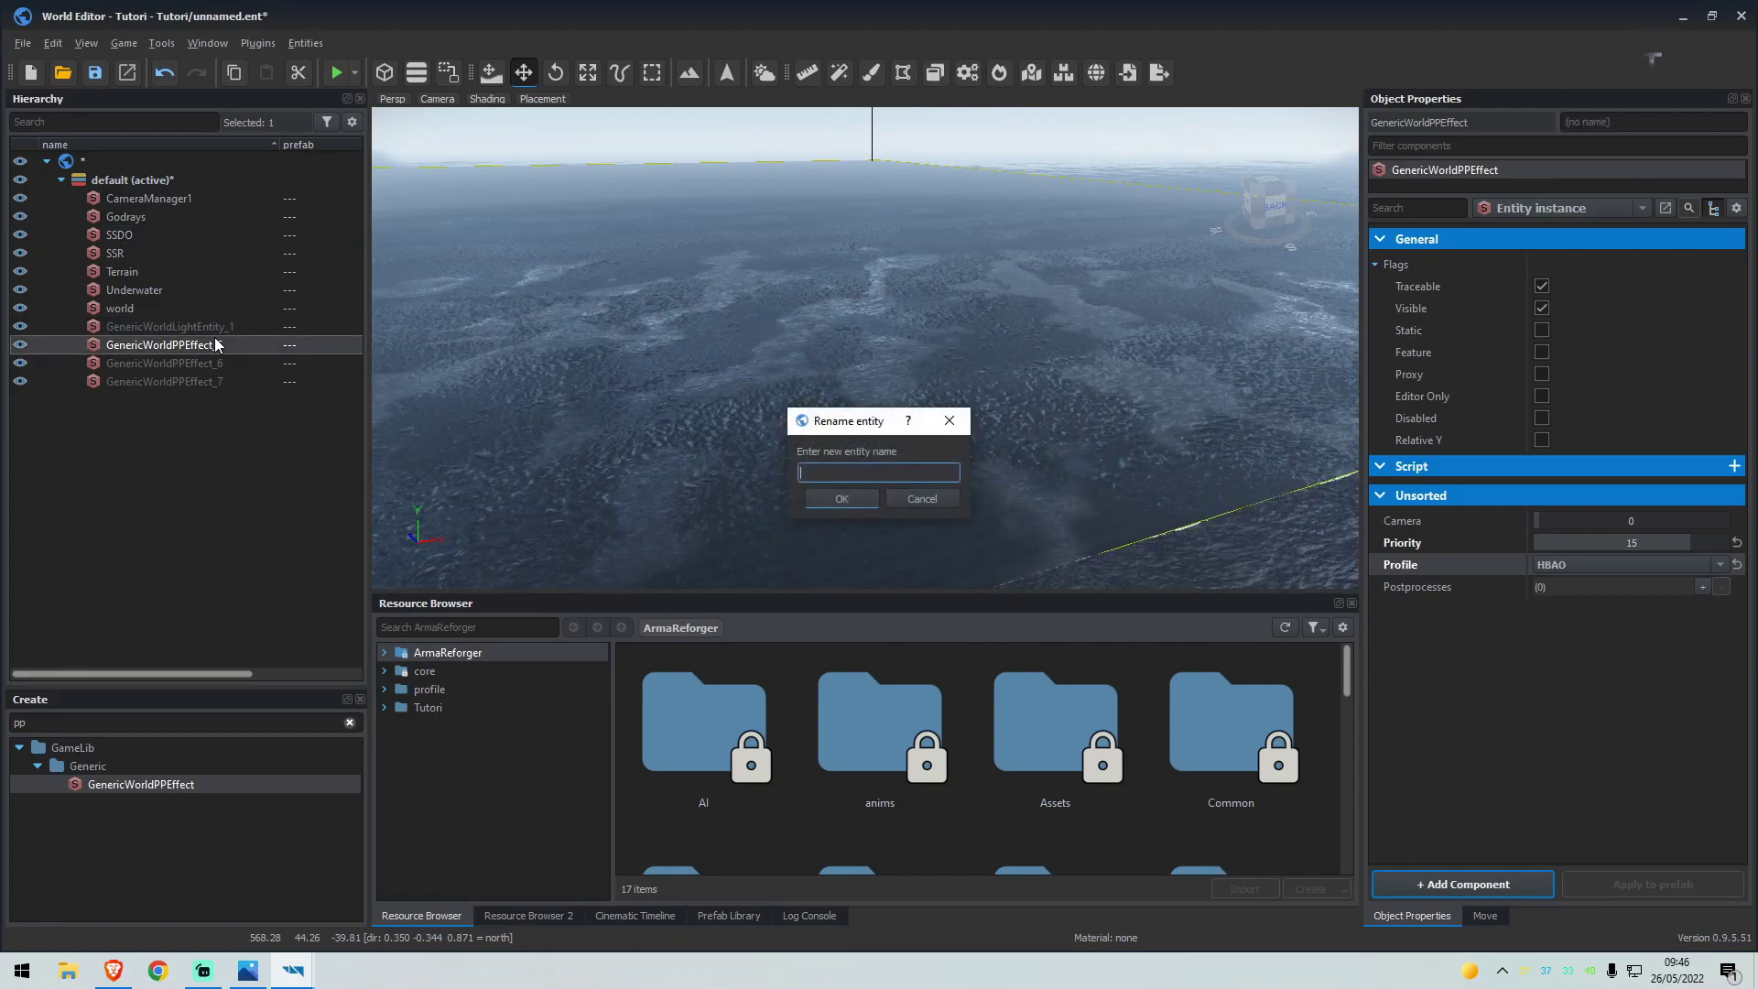
key("Return")
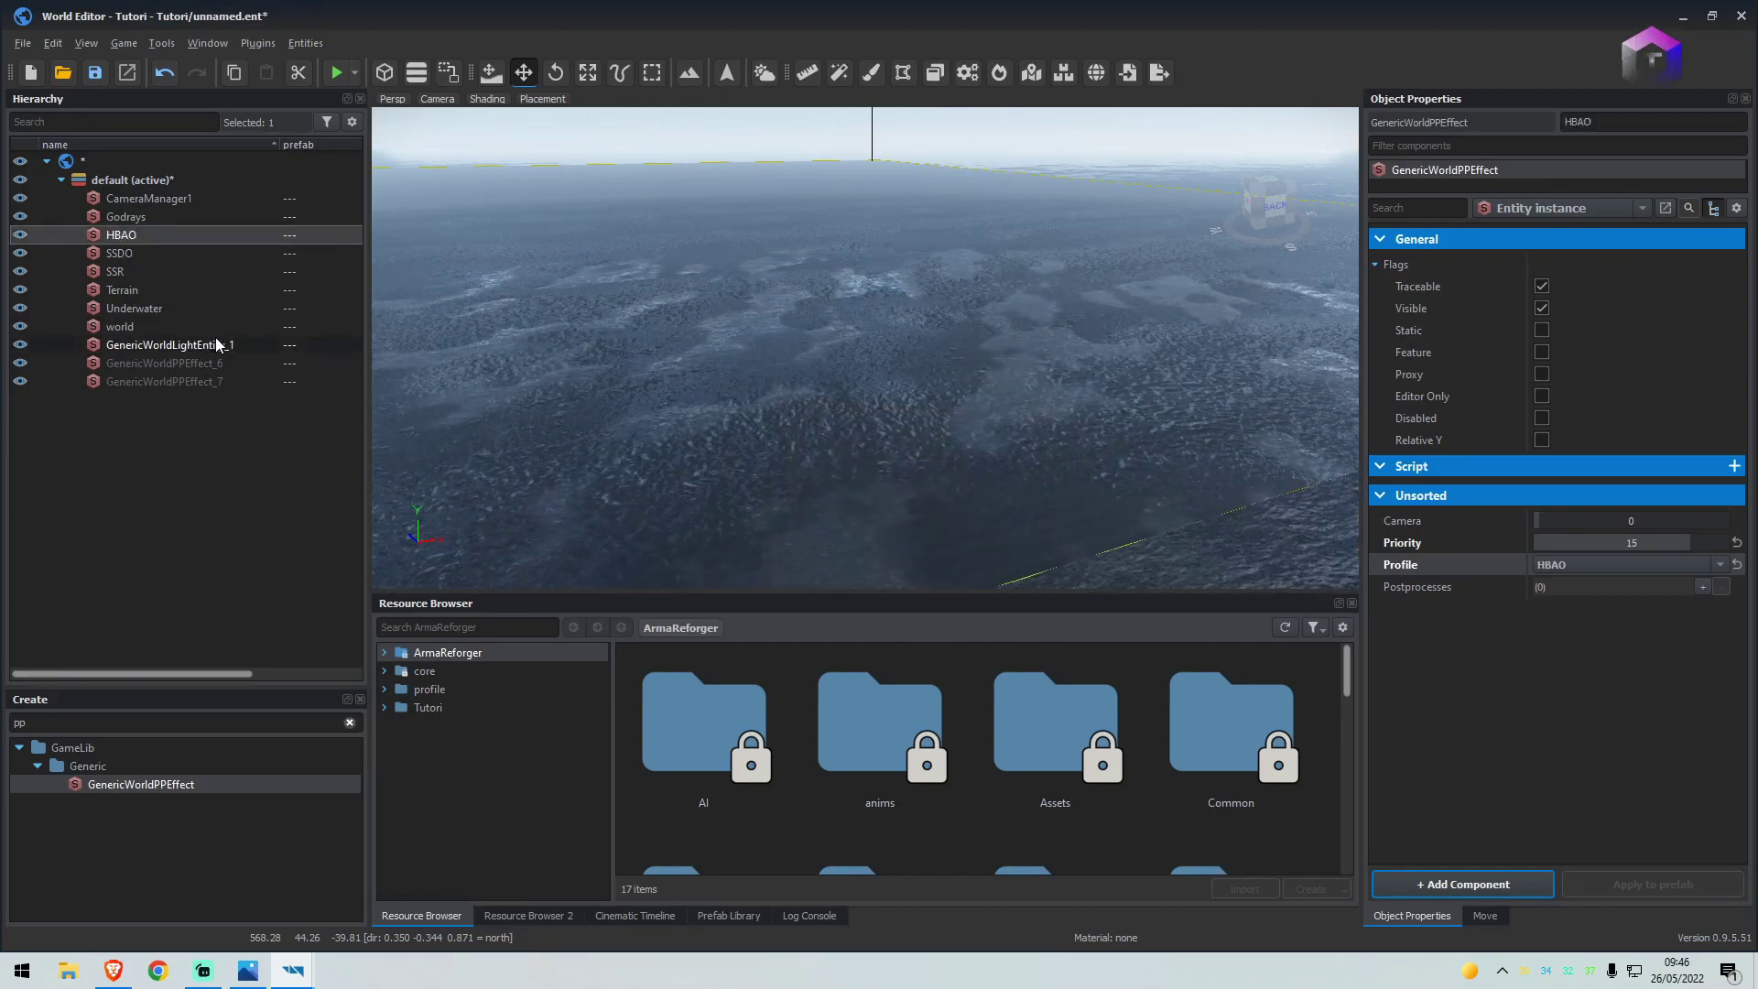
Rename the sixth GenericWorldPPEffect as HDR and the seventh as PPAA
left_click(211, 363)
key("F2")
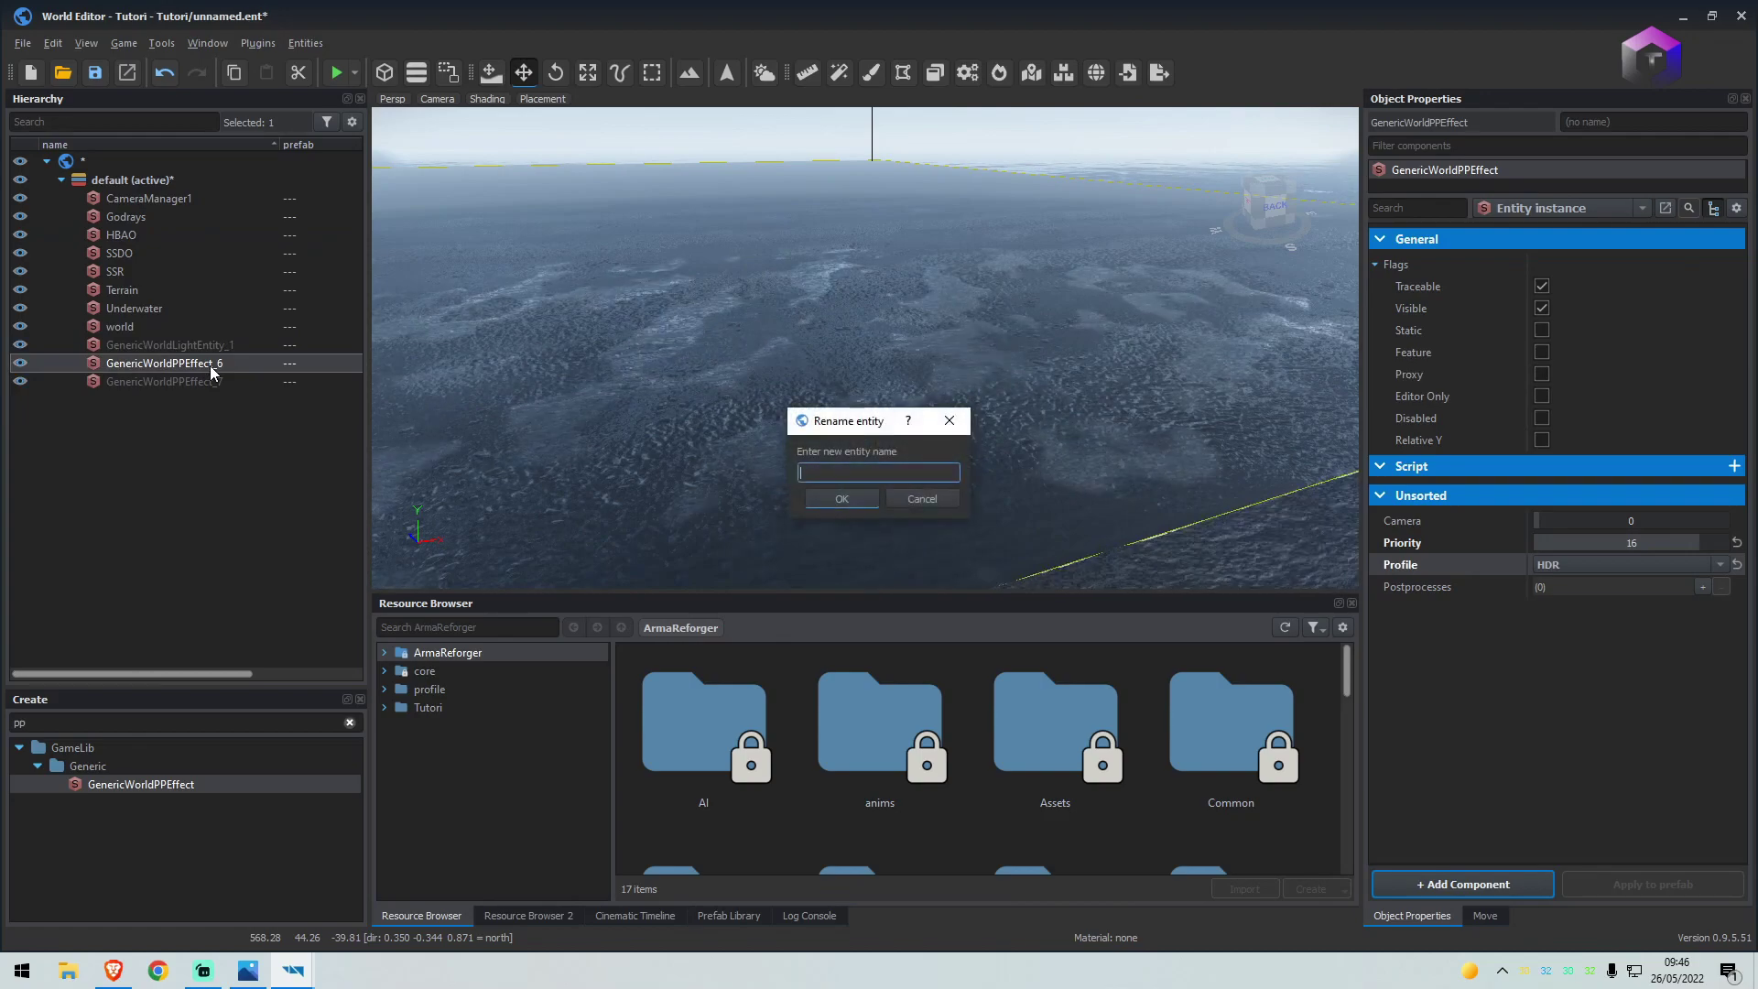
type("HDR")
key("Return")
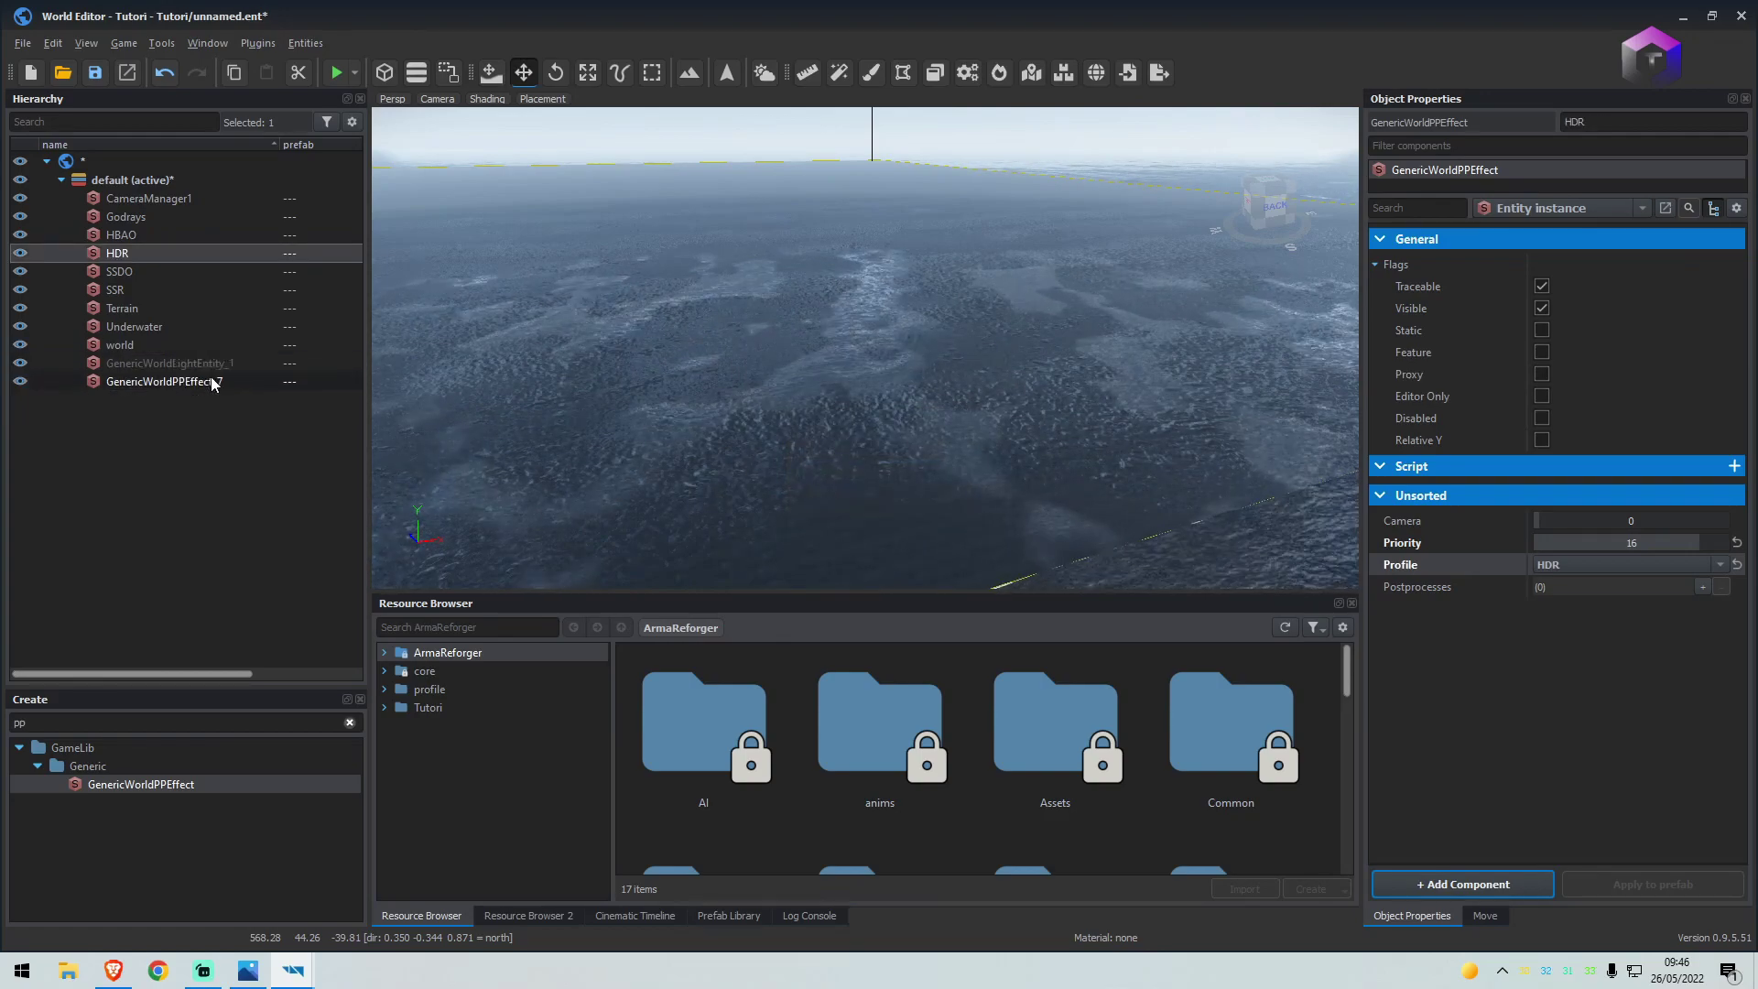
left_click(210, 378)
key("F2")
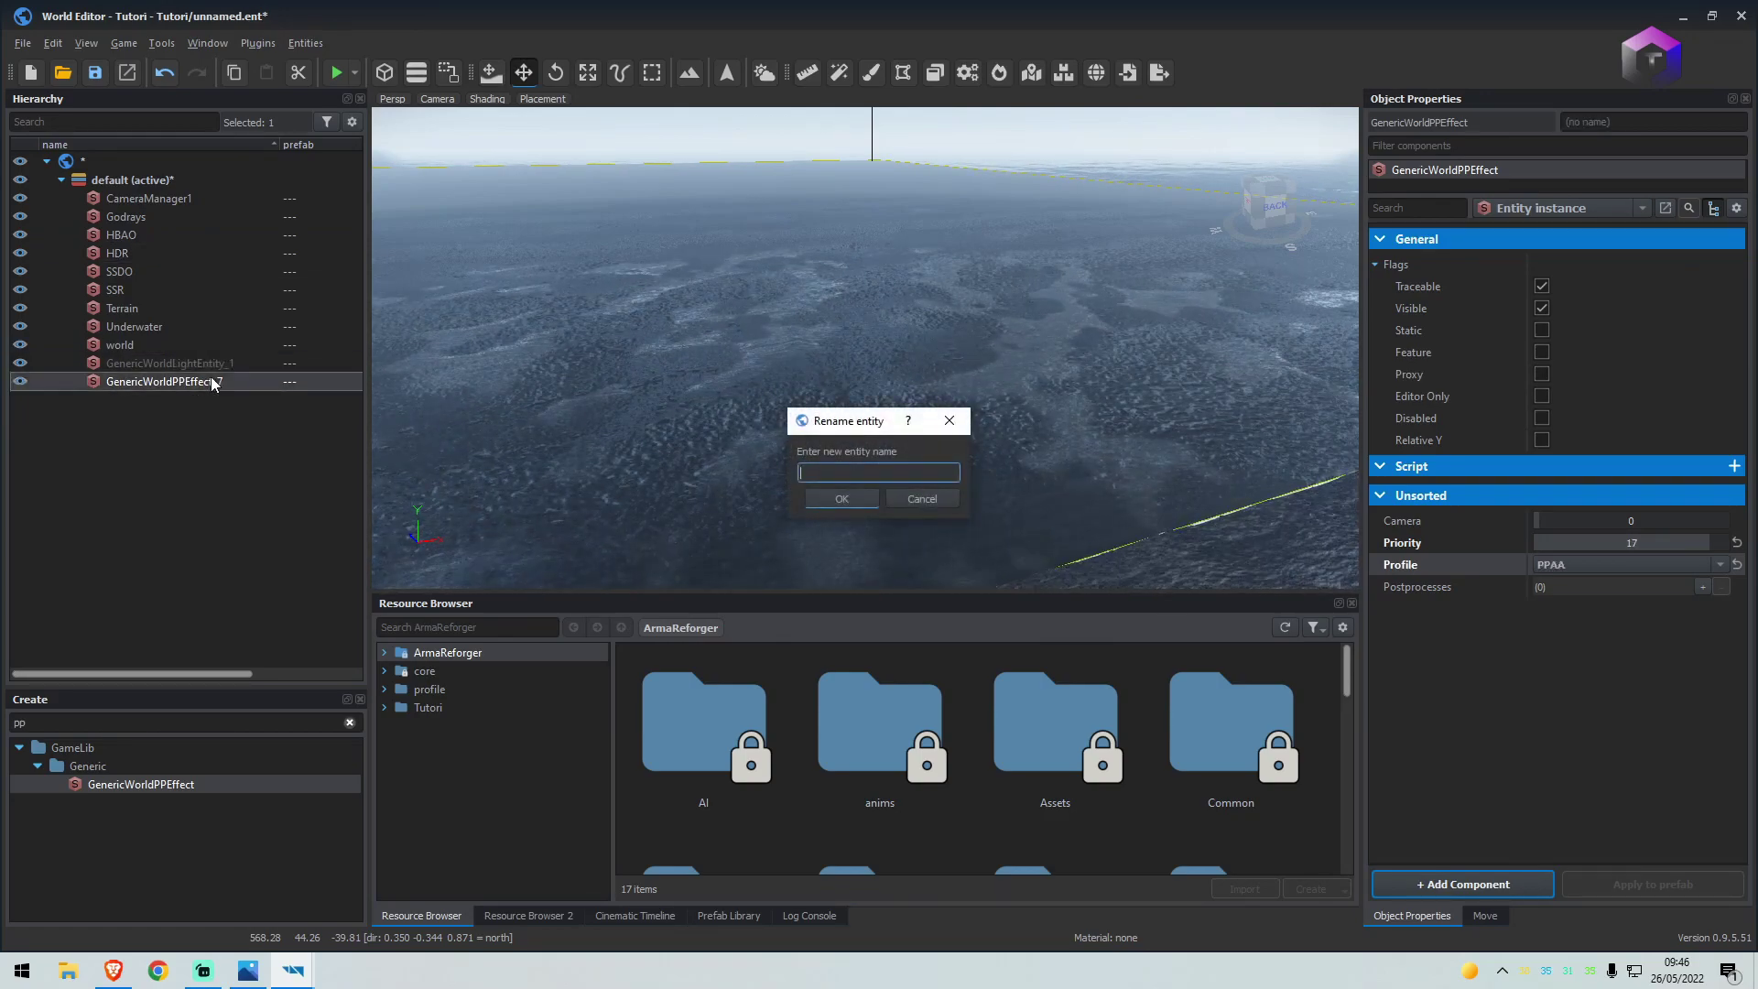
type("PPAA")
key("Return")
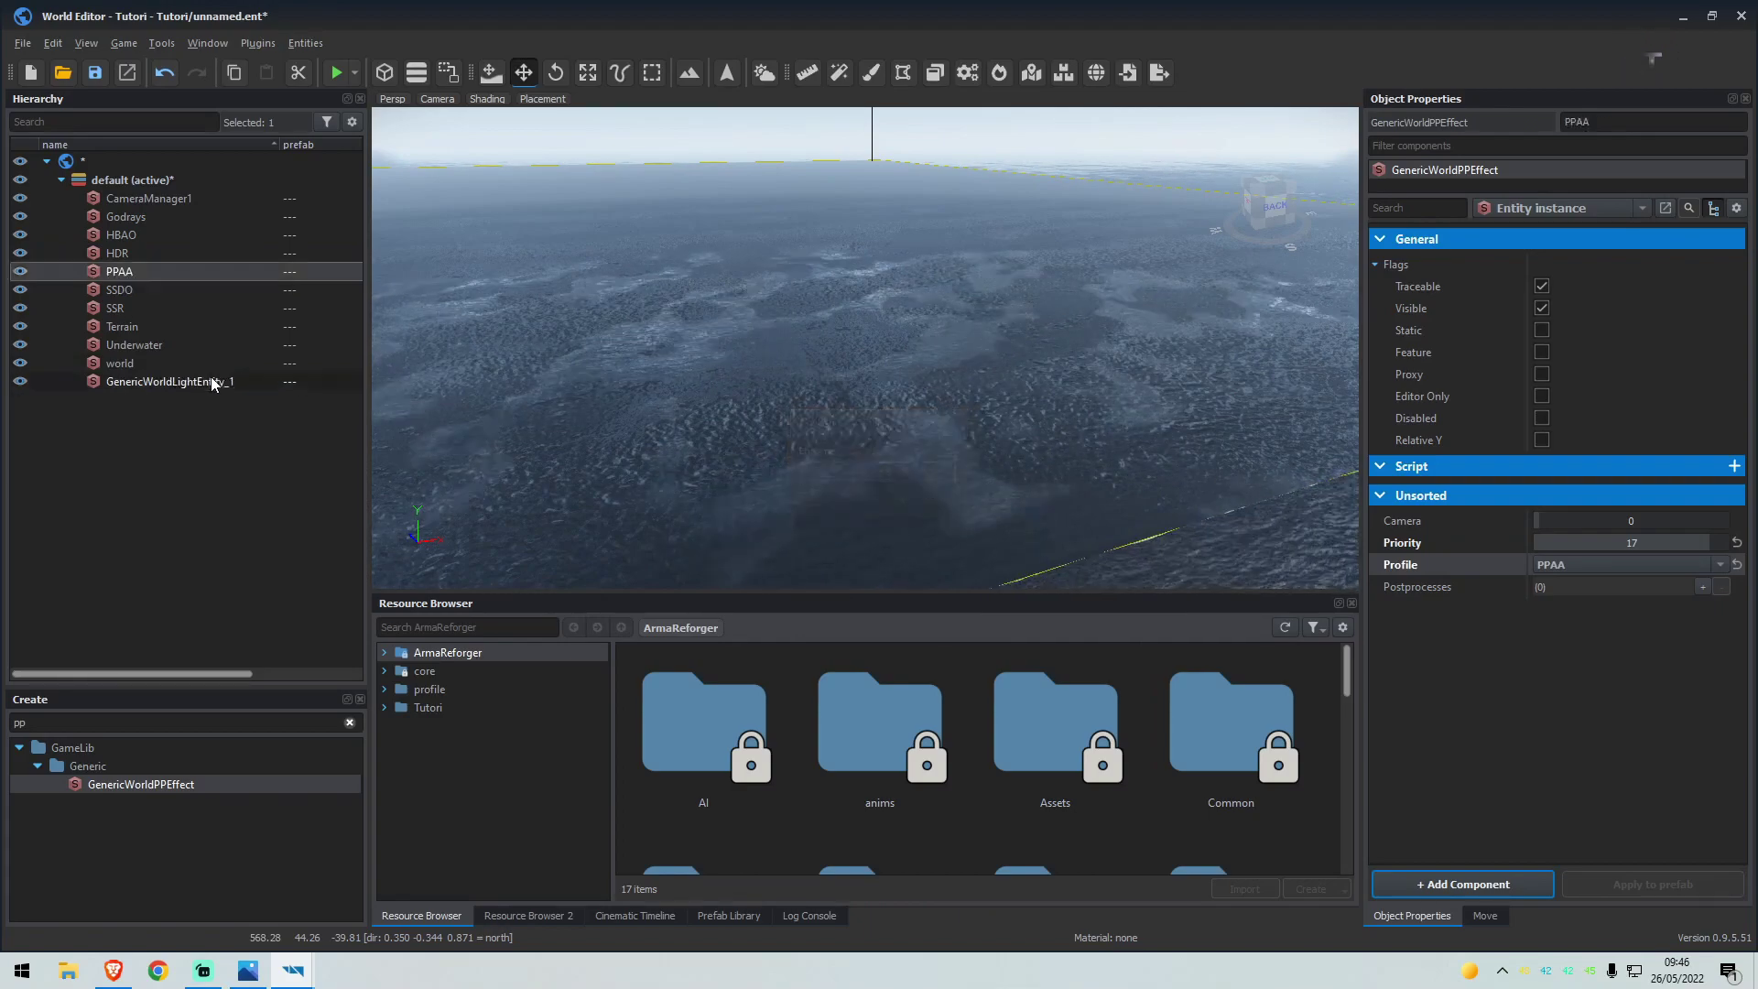
Nest Godrays, HBAO, HDR, PPAA, SSDO, Terrain and Underwater under the SSR entity in the hierarchy, and collapse the SSR group
left_click(130, 218)
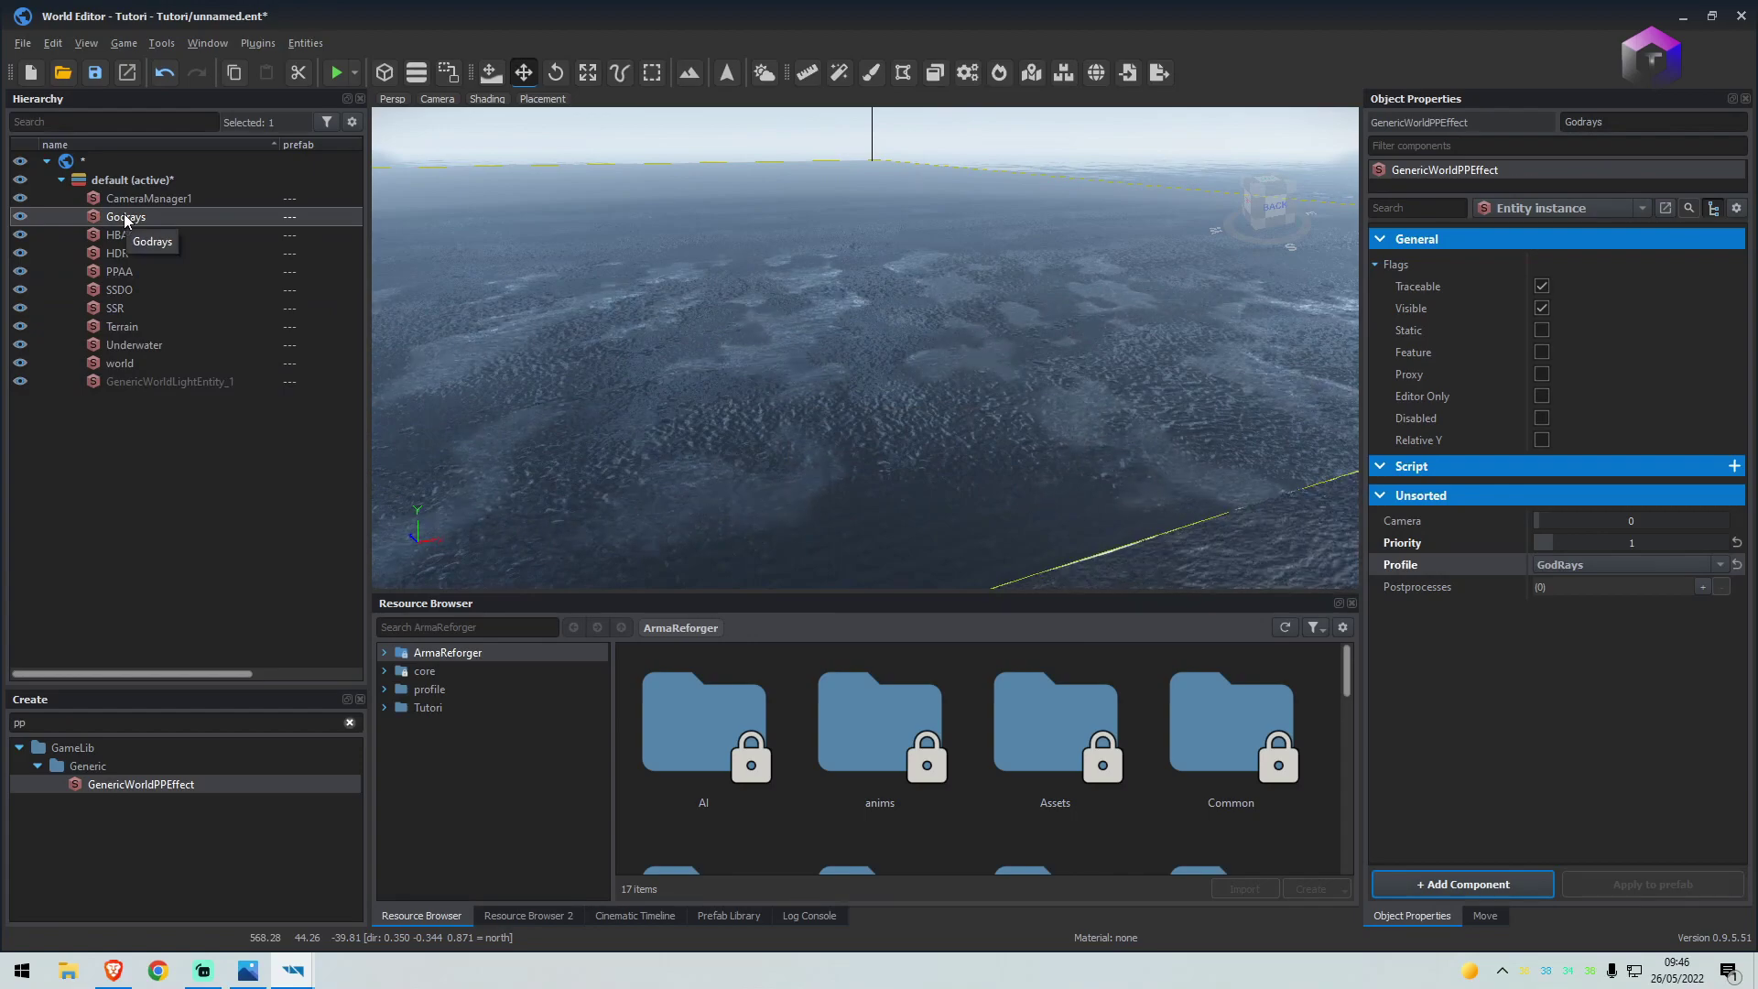
left_click(134, 345, "shift")
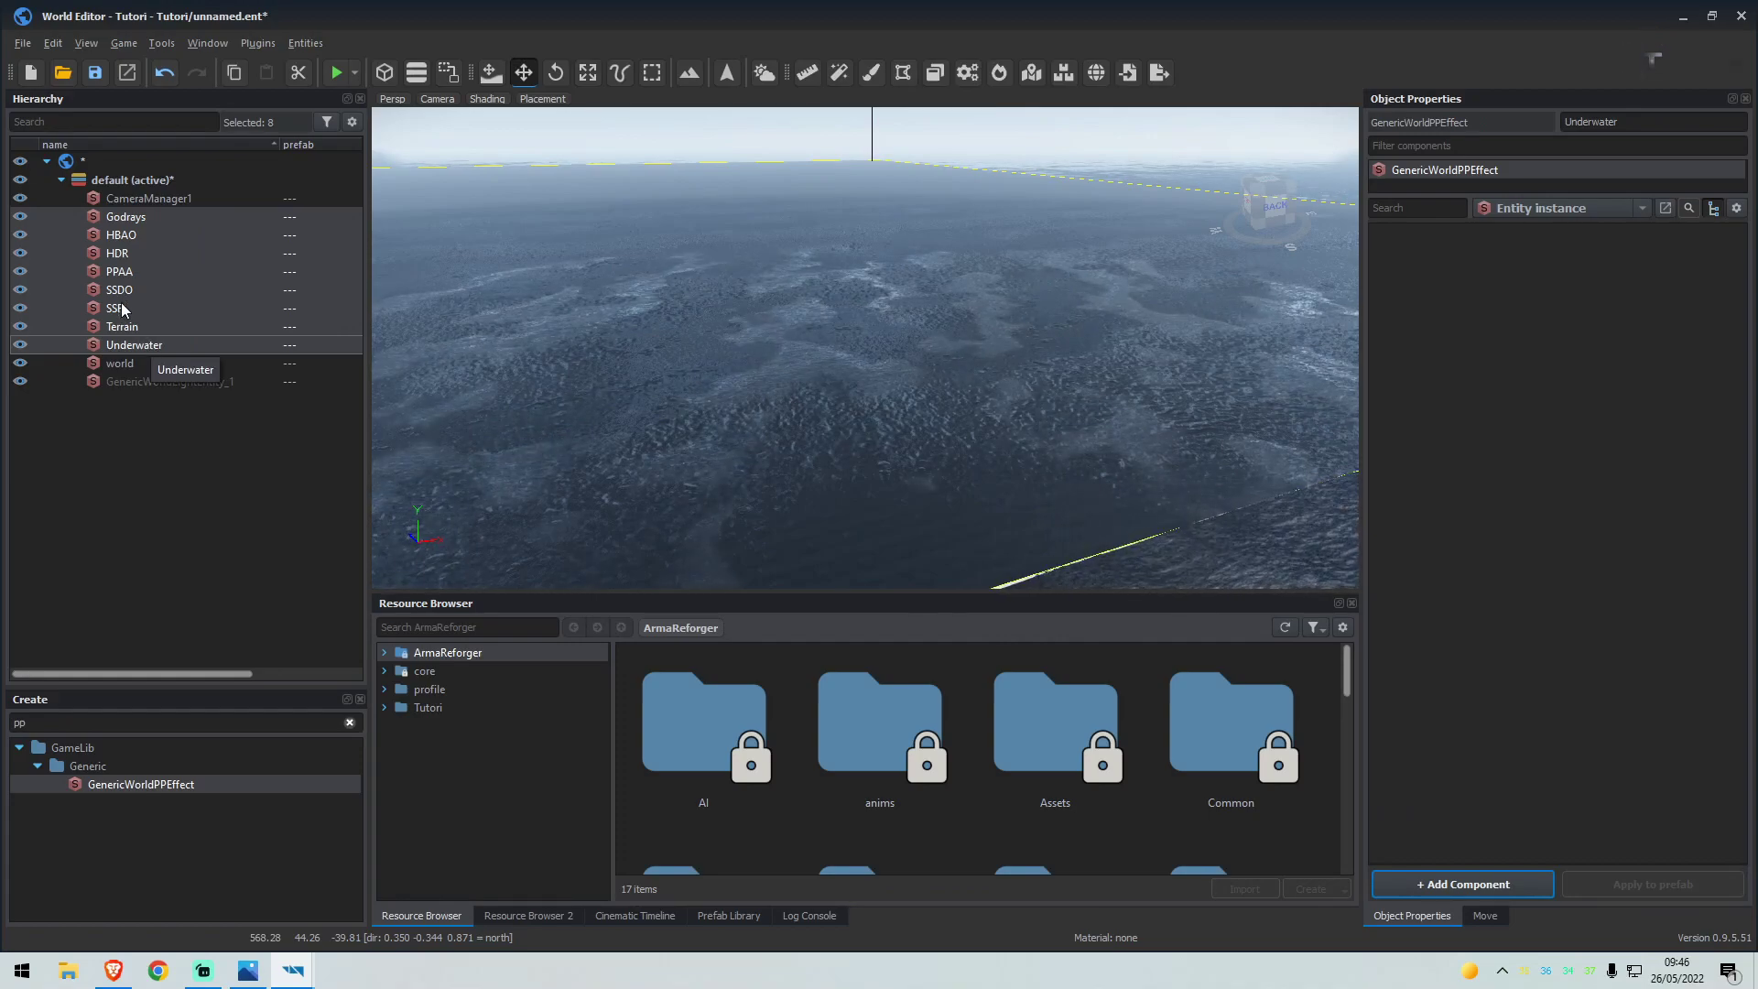
left_click(122, 307, "ctrl")
left_click_drag(117, 220, 120, 312)
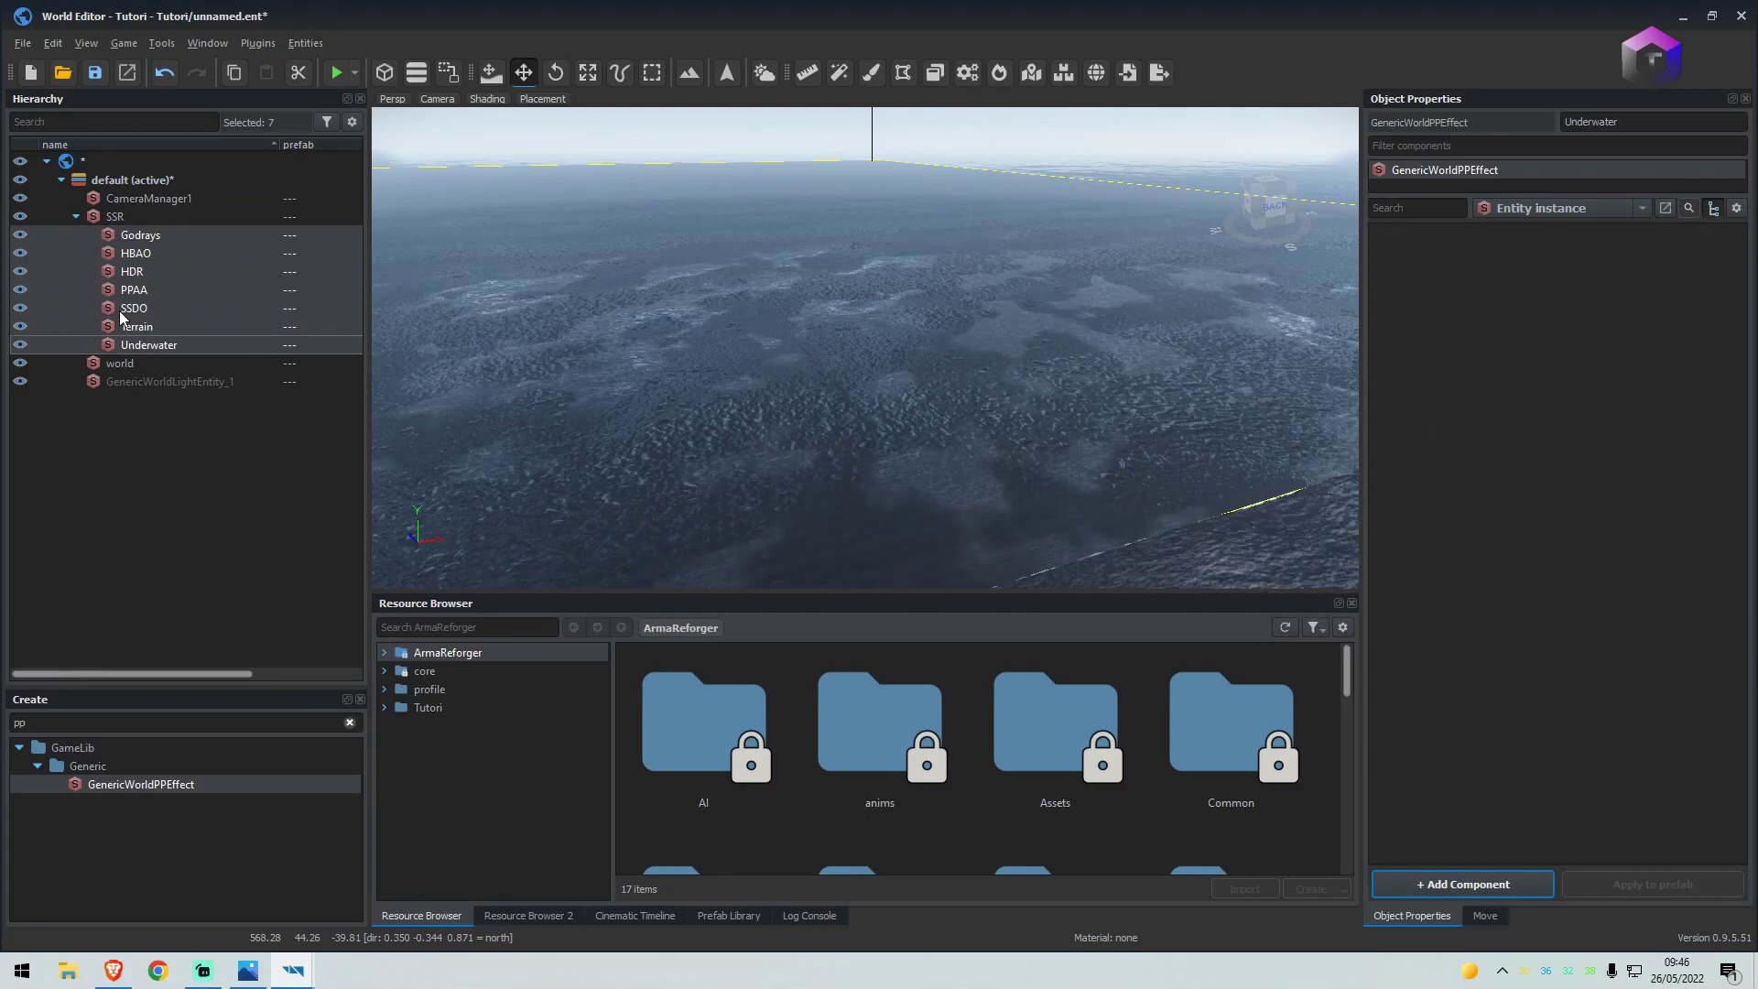
left_click(75, 217)
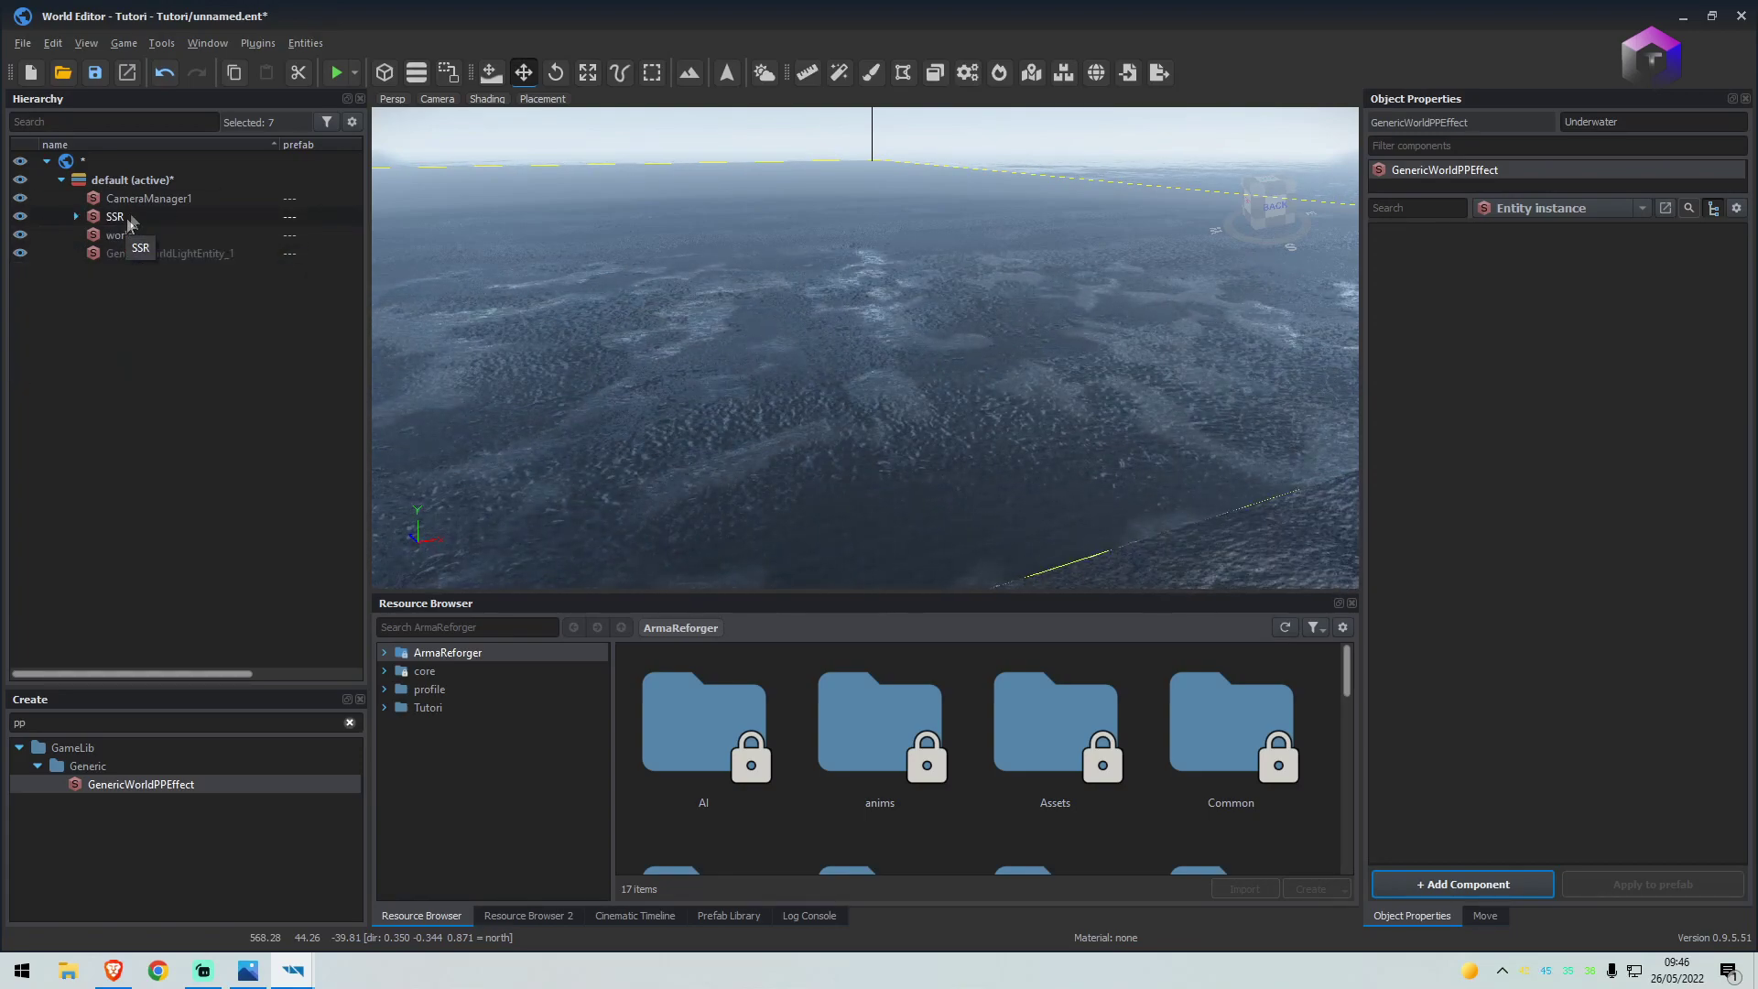
left_click(75, 217)
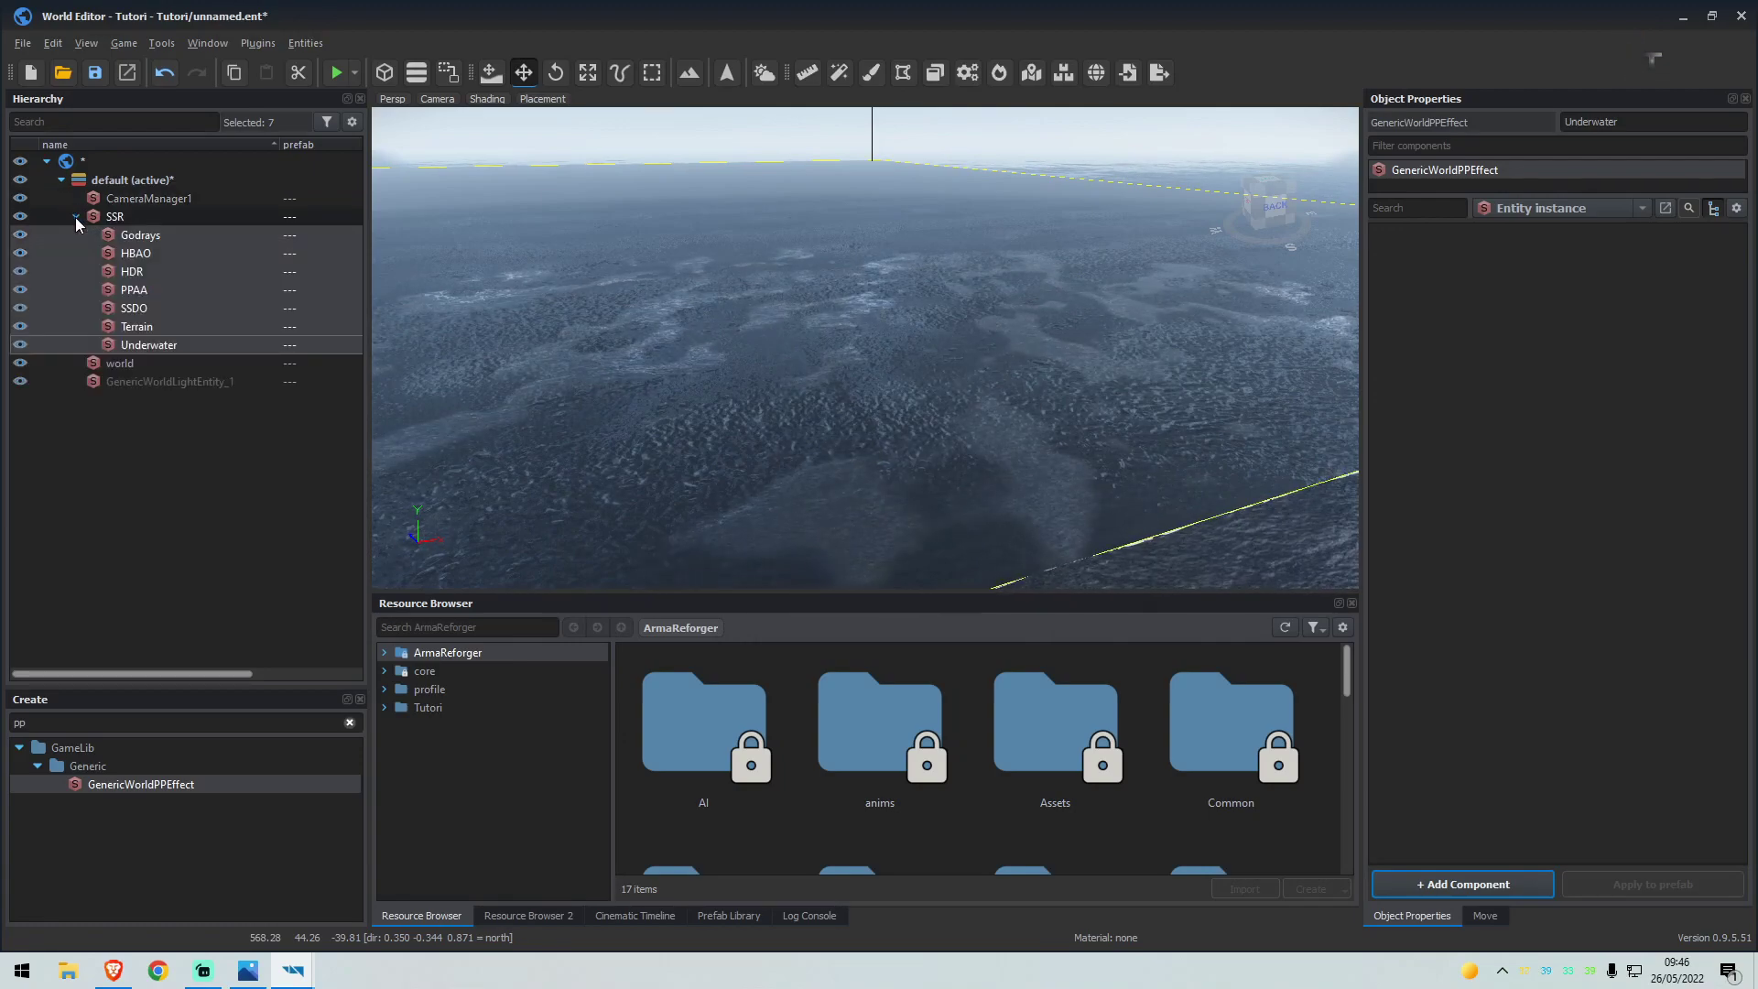
left_click(76, 217)
Search the creatable entities for "Time" and place a TimeAndWeatherManagerEntity on the terrain
key("s")
right_click_drag(760, 284, 742, 319)
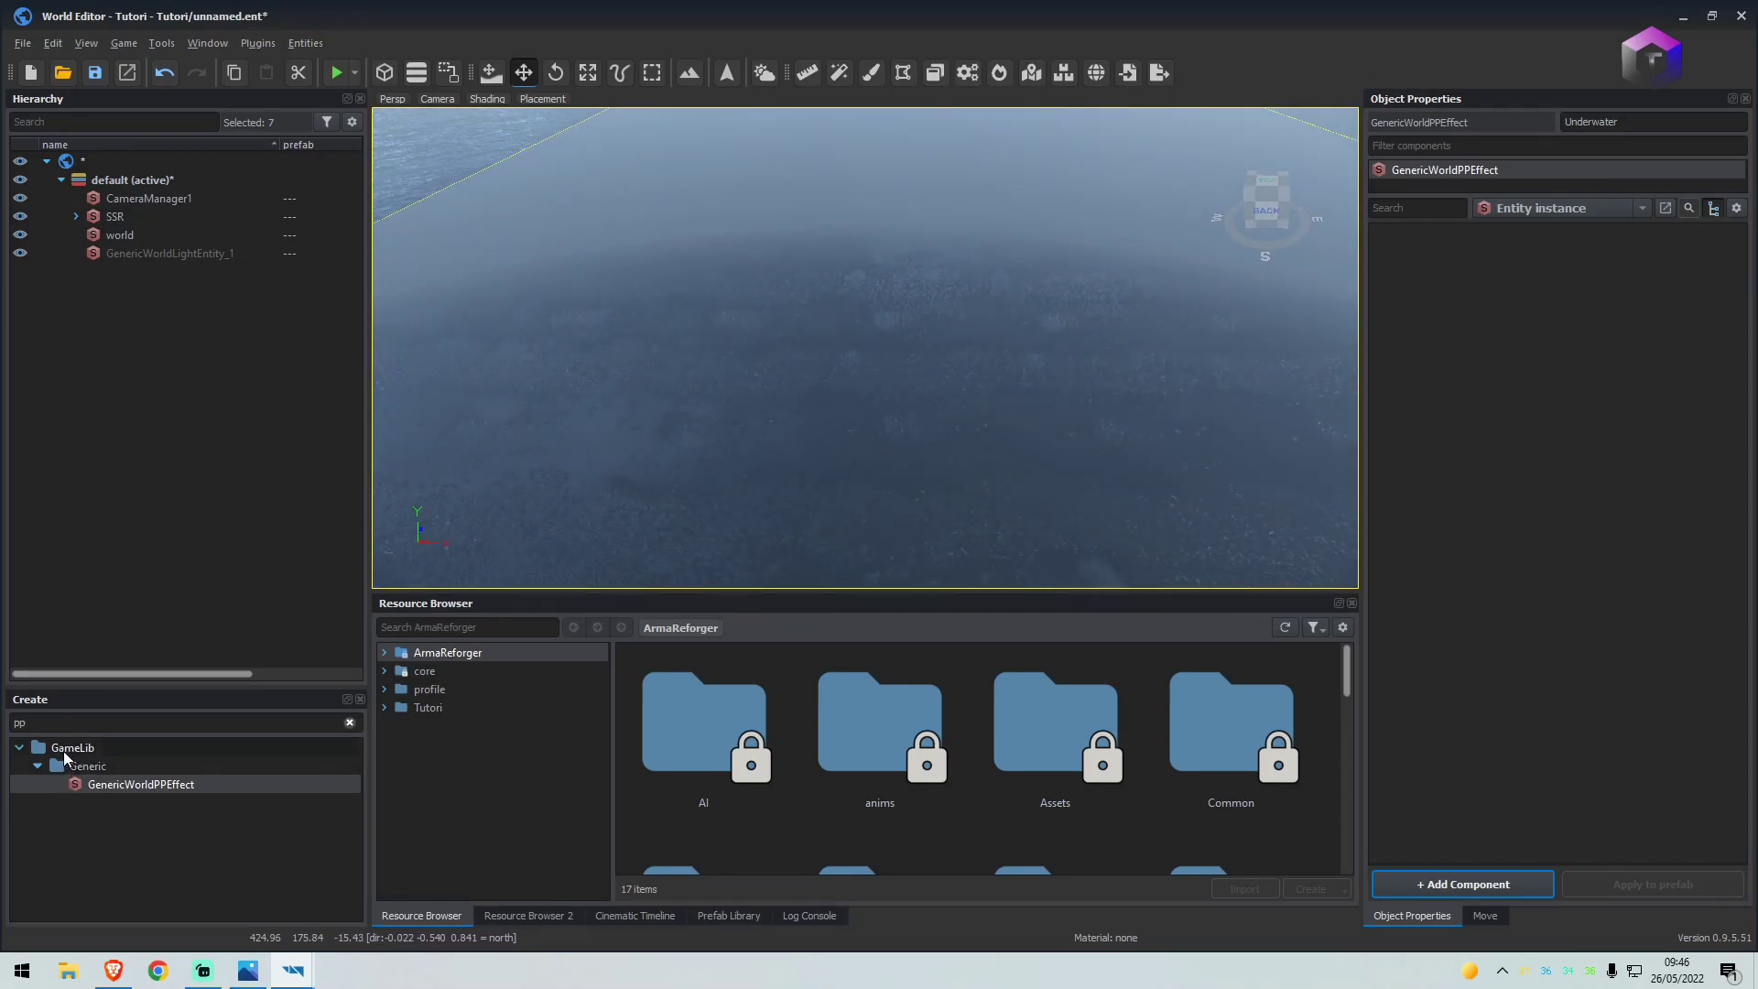
double_click(80, 722)
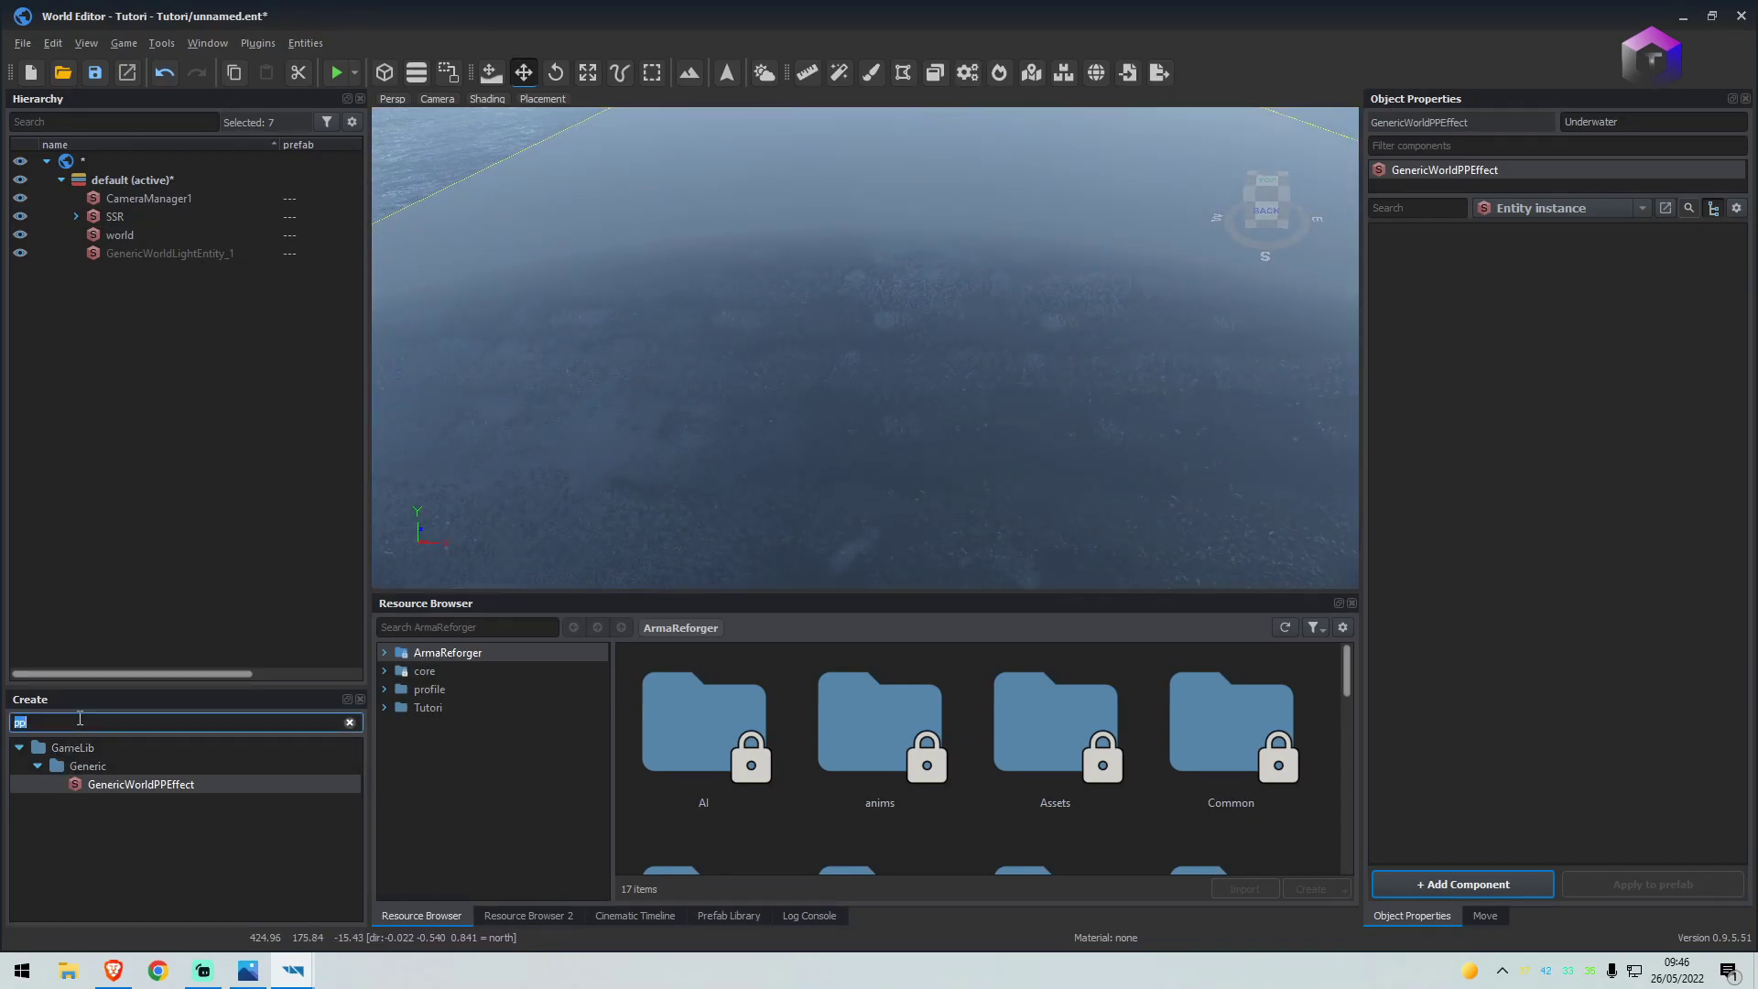
key("BackSpace")
type("Time")
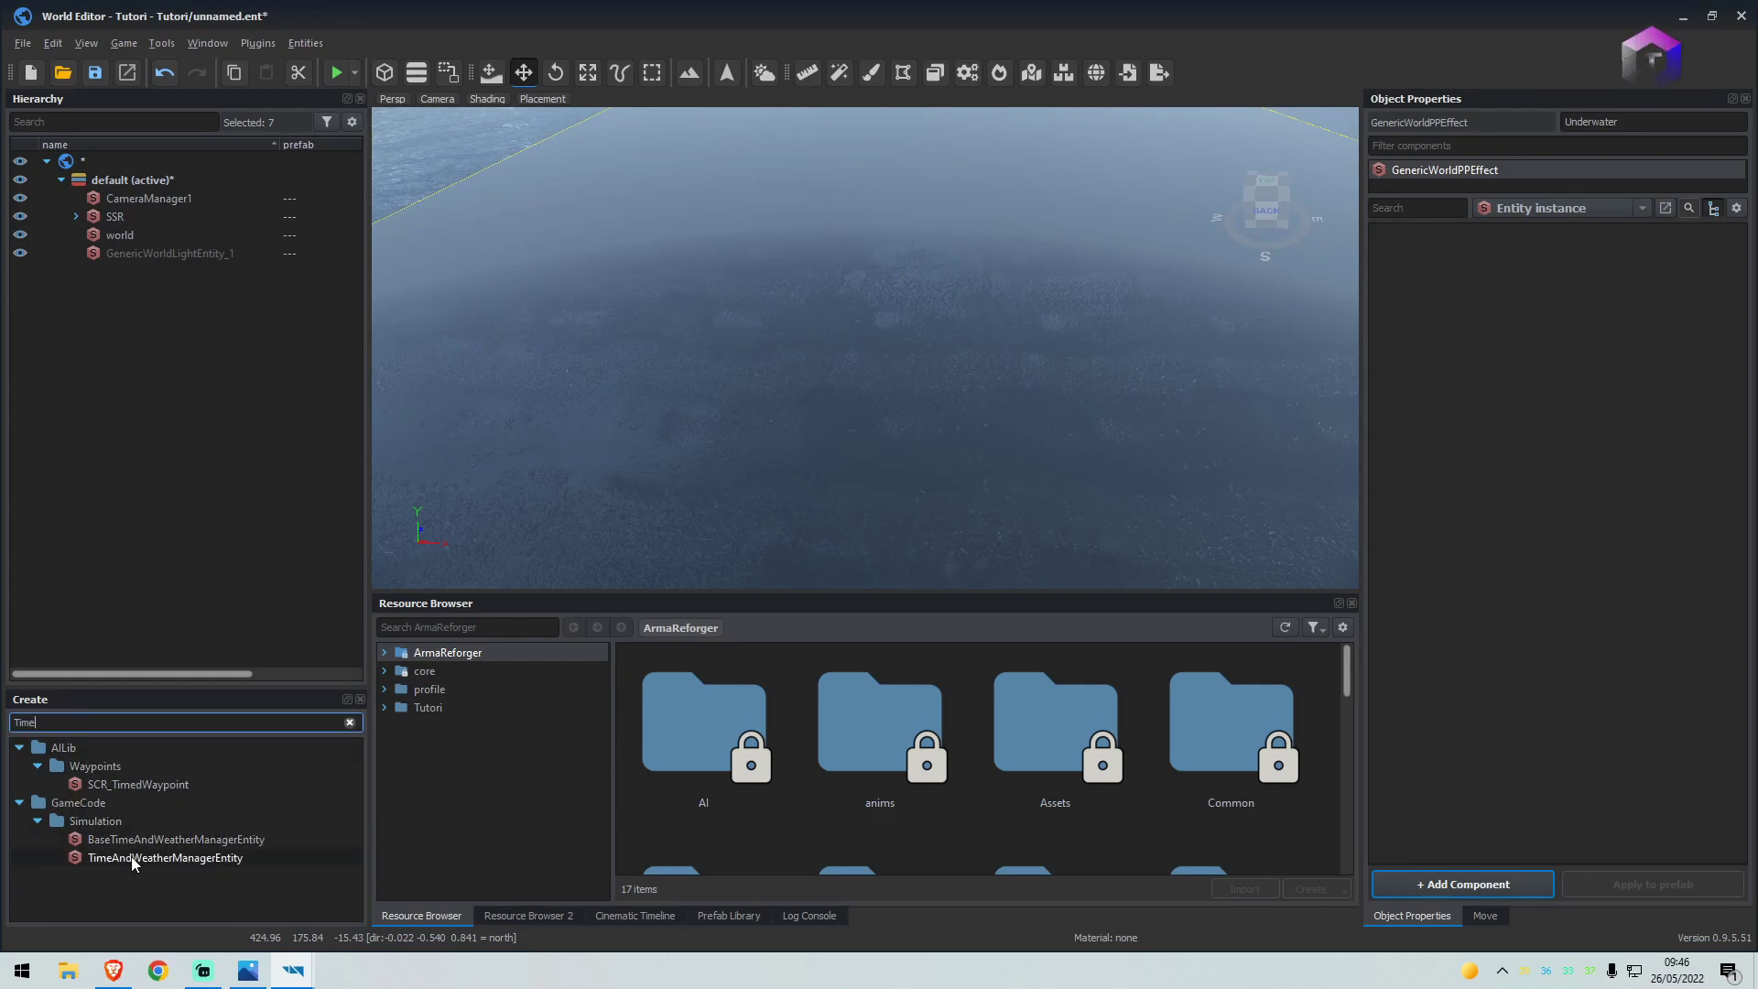
left_click_drag(130, 855, 551, 551)
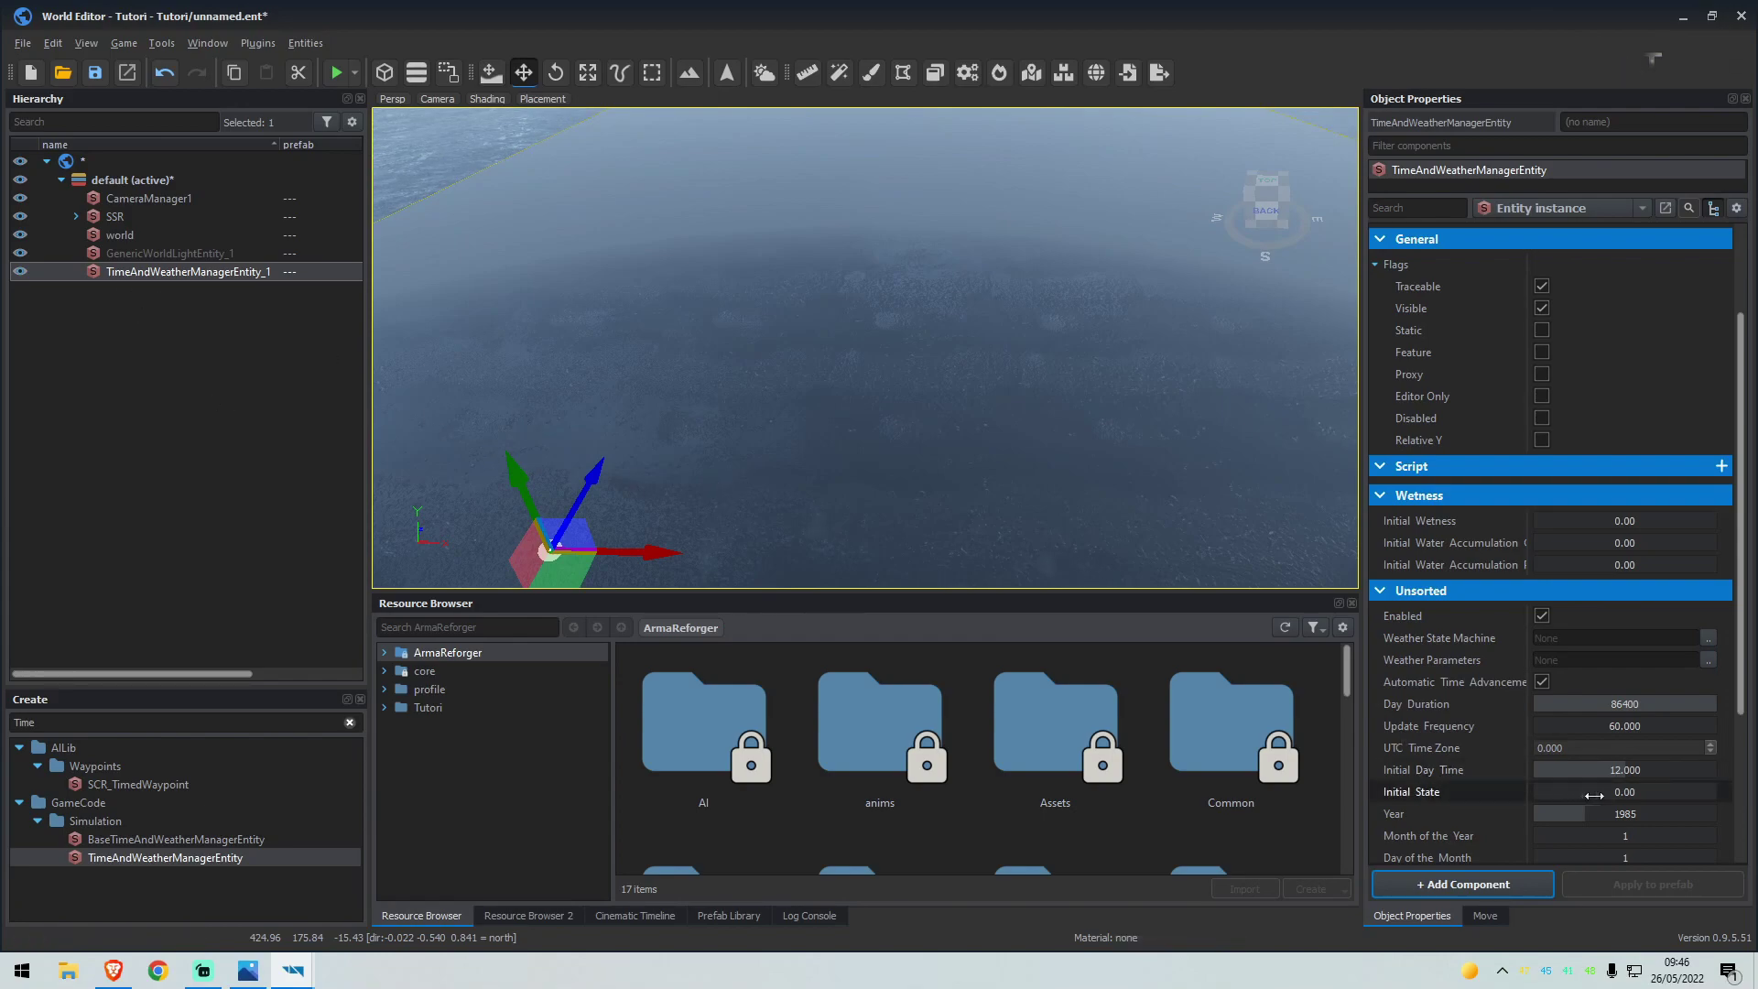
Try another Initial Day Time on the time and weather manager, and set it back to 12
scroll(1594, 795, "down", 3)
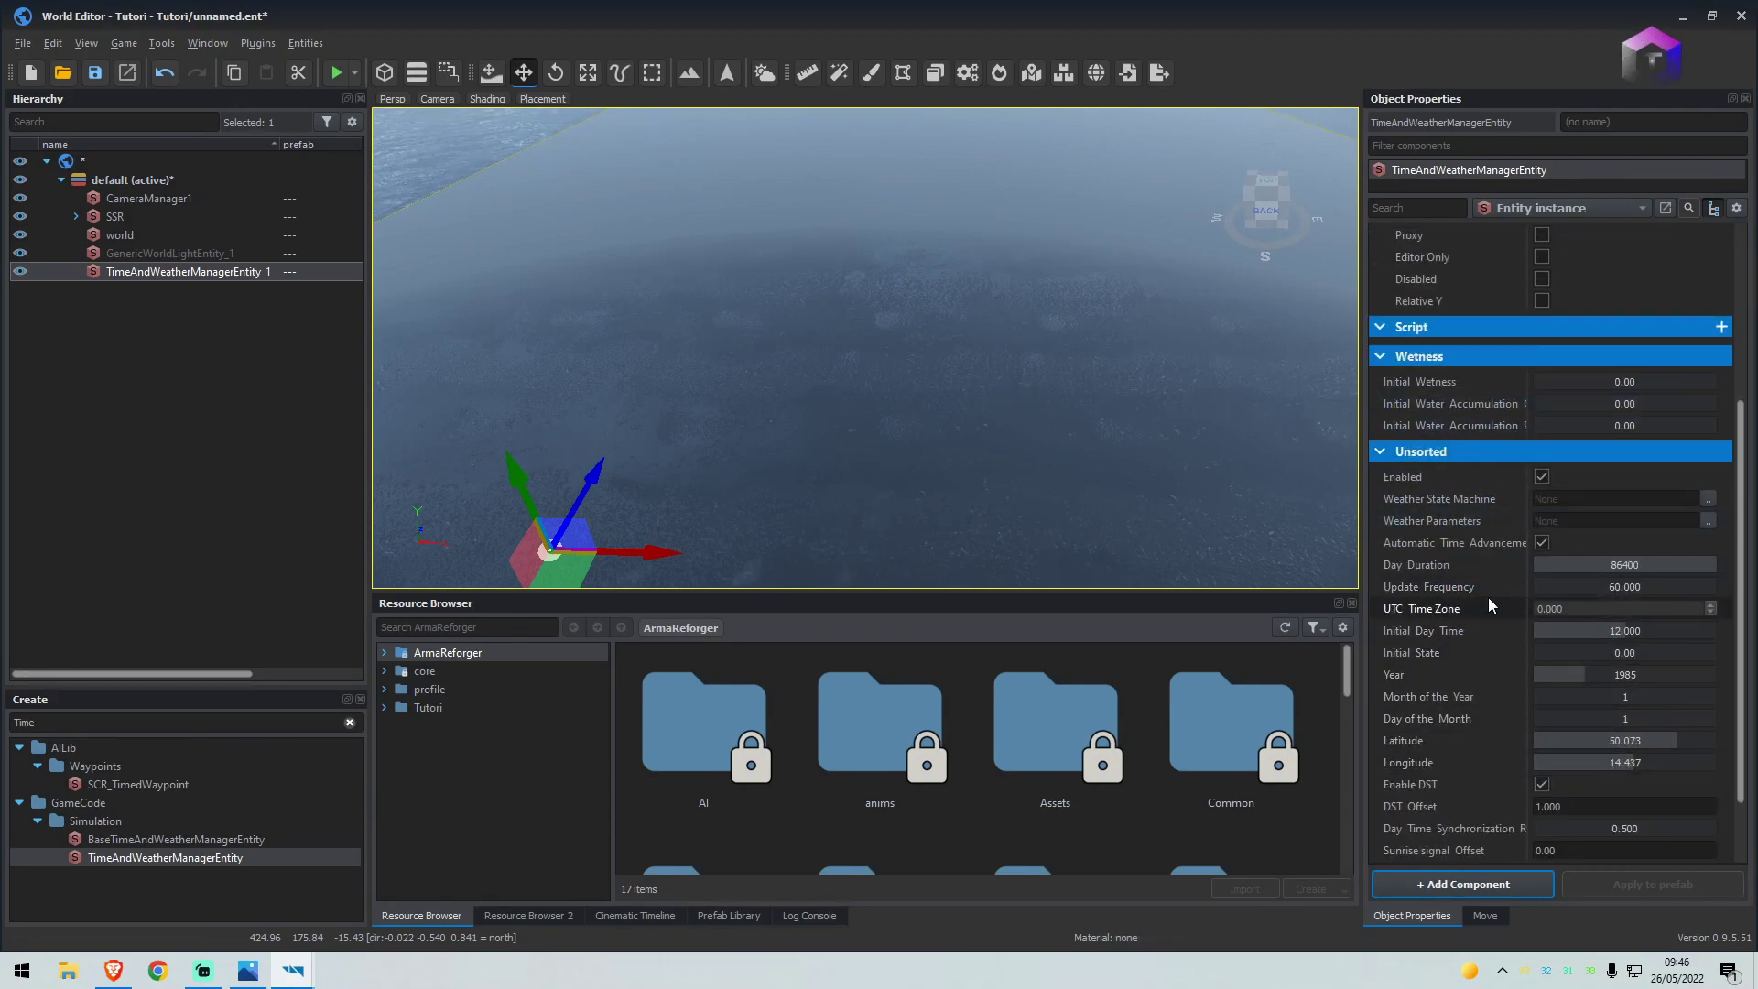
left_click_drag(1594, 631, 1570, 631)
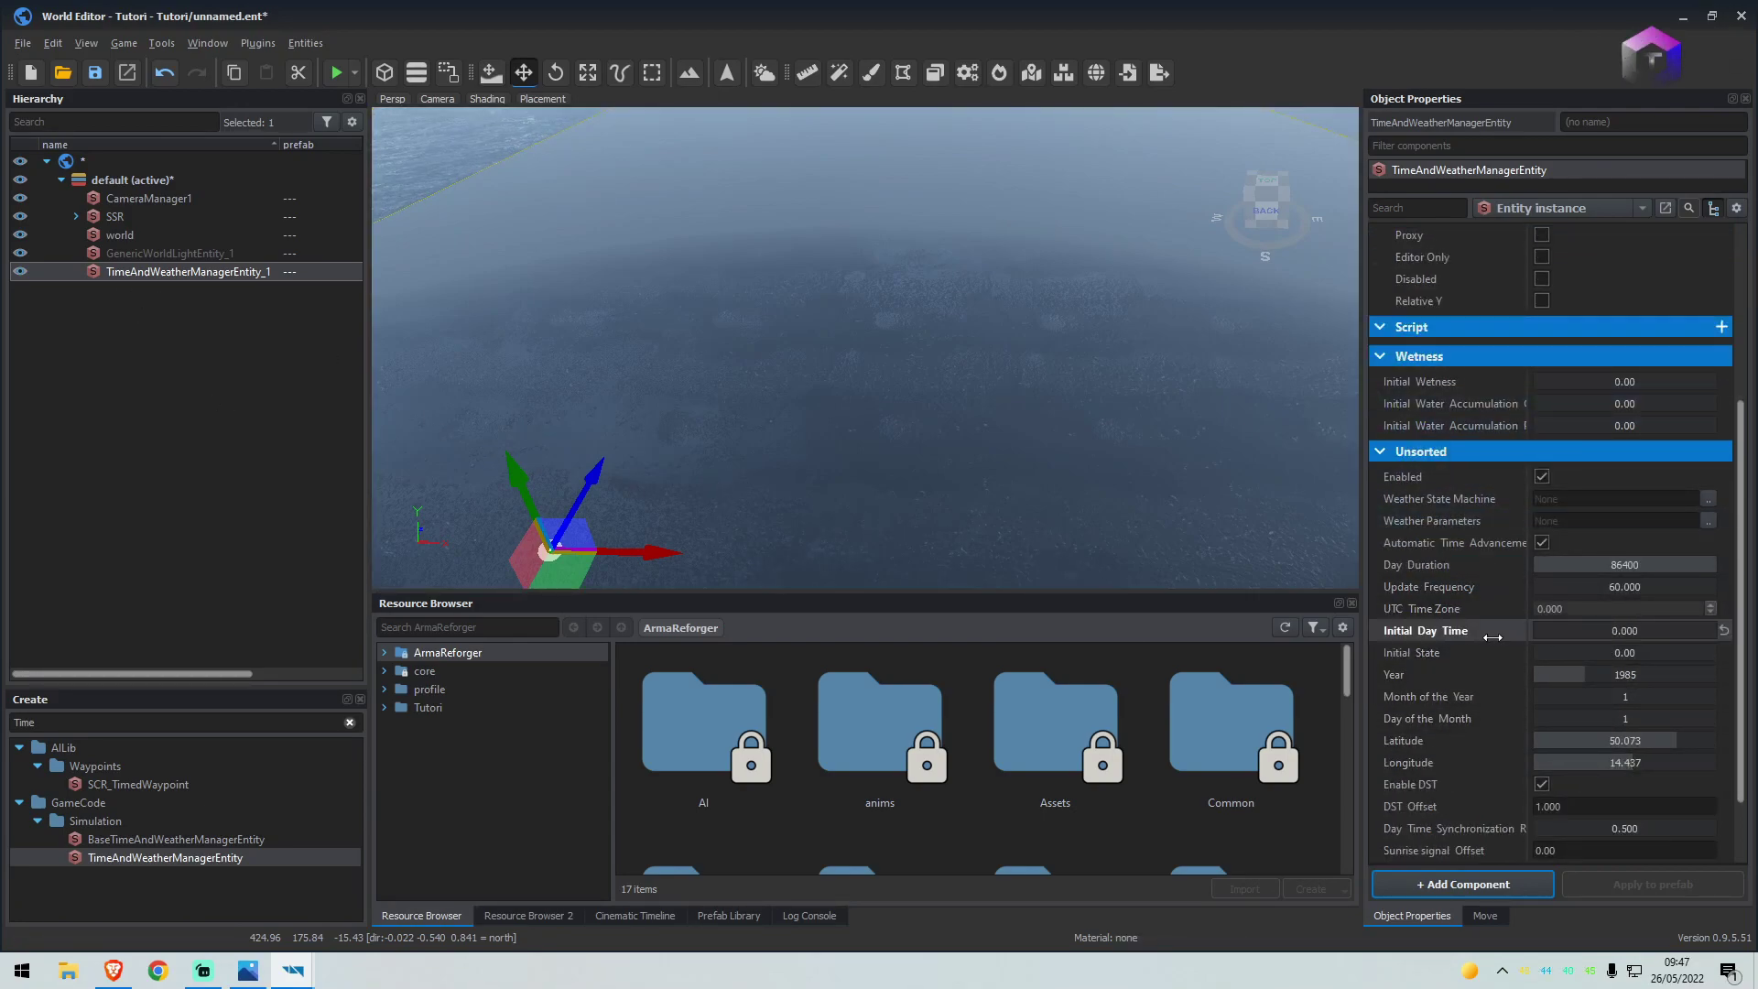
left_click_drag(1581, 631, 1590, 631)
left_click(1591, 631)
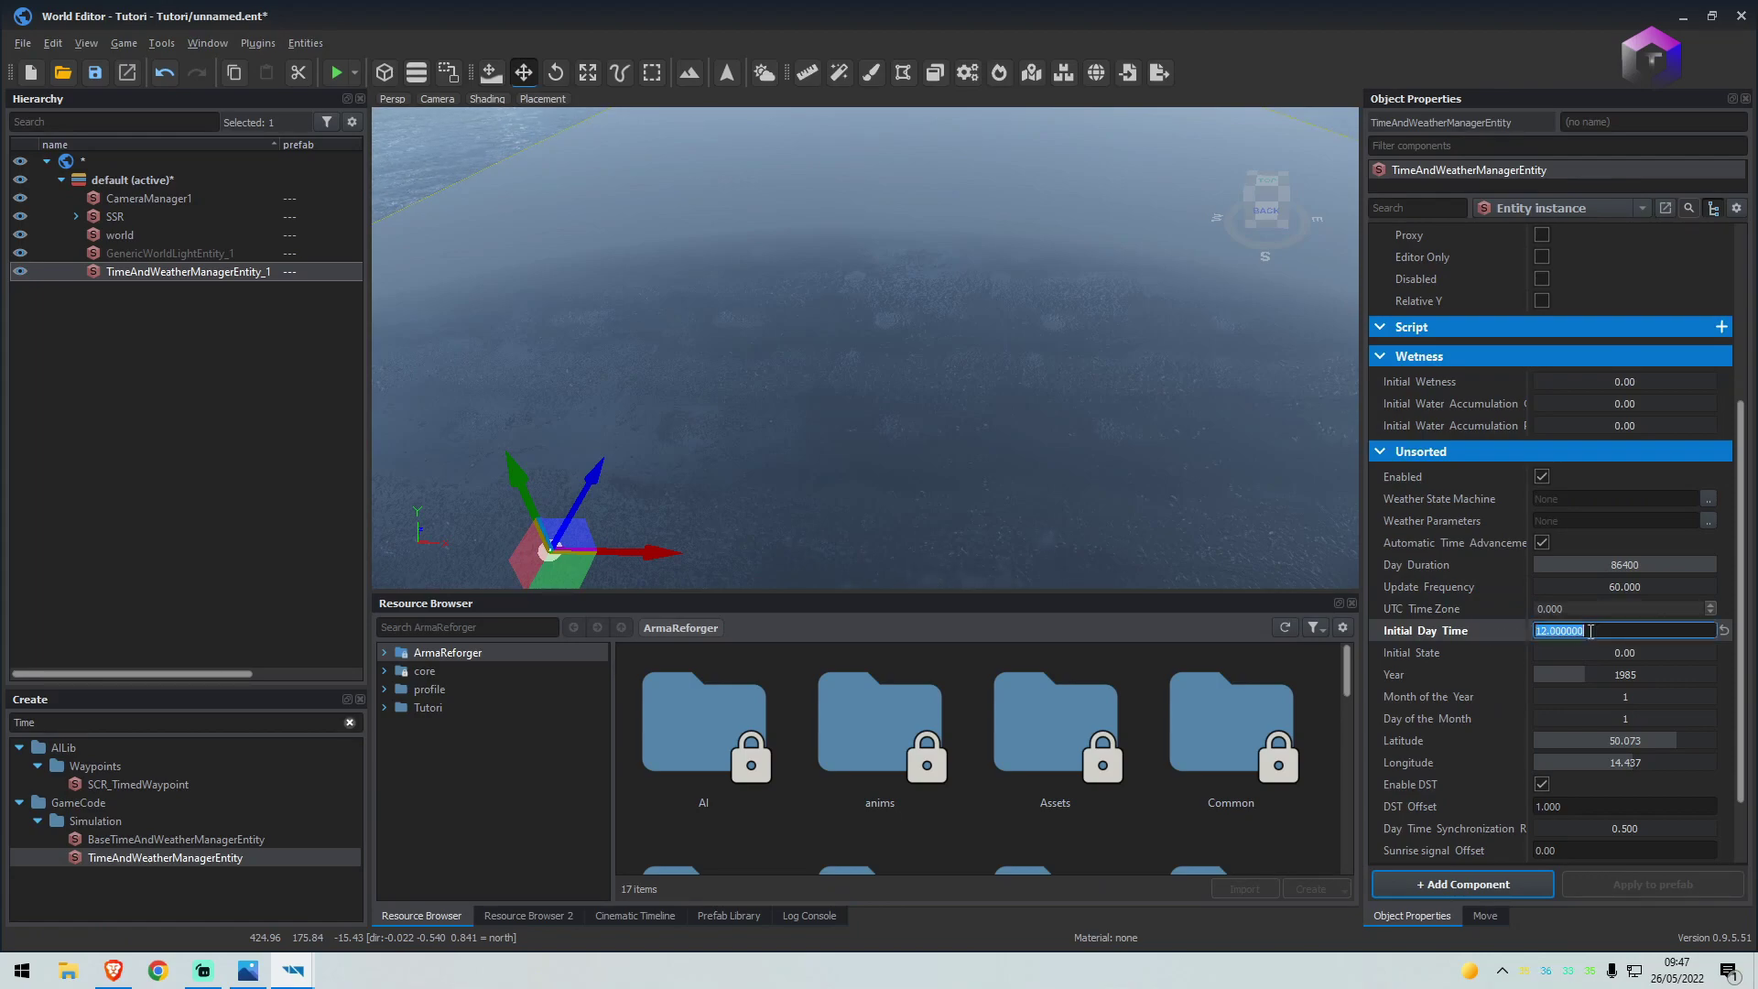
type("12")
key("Return")
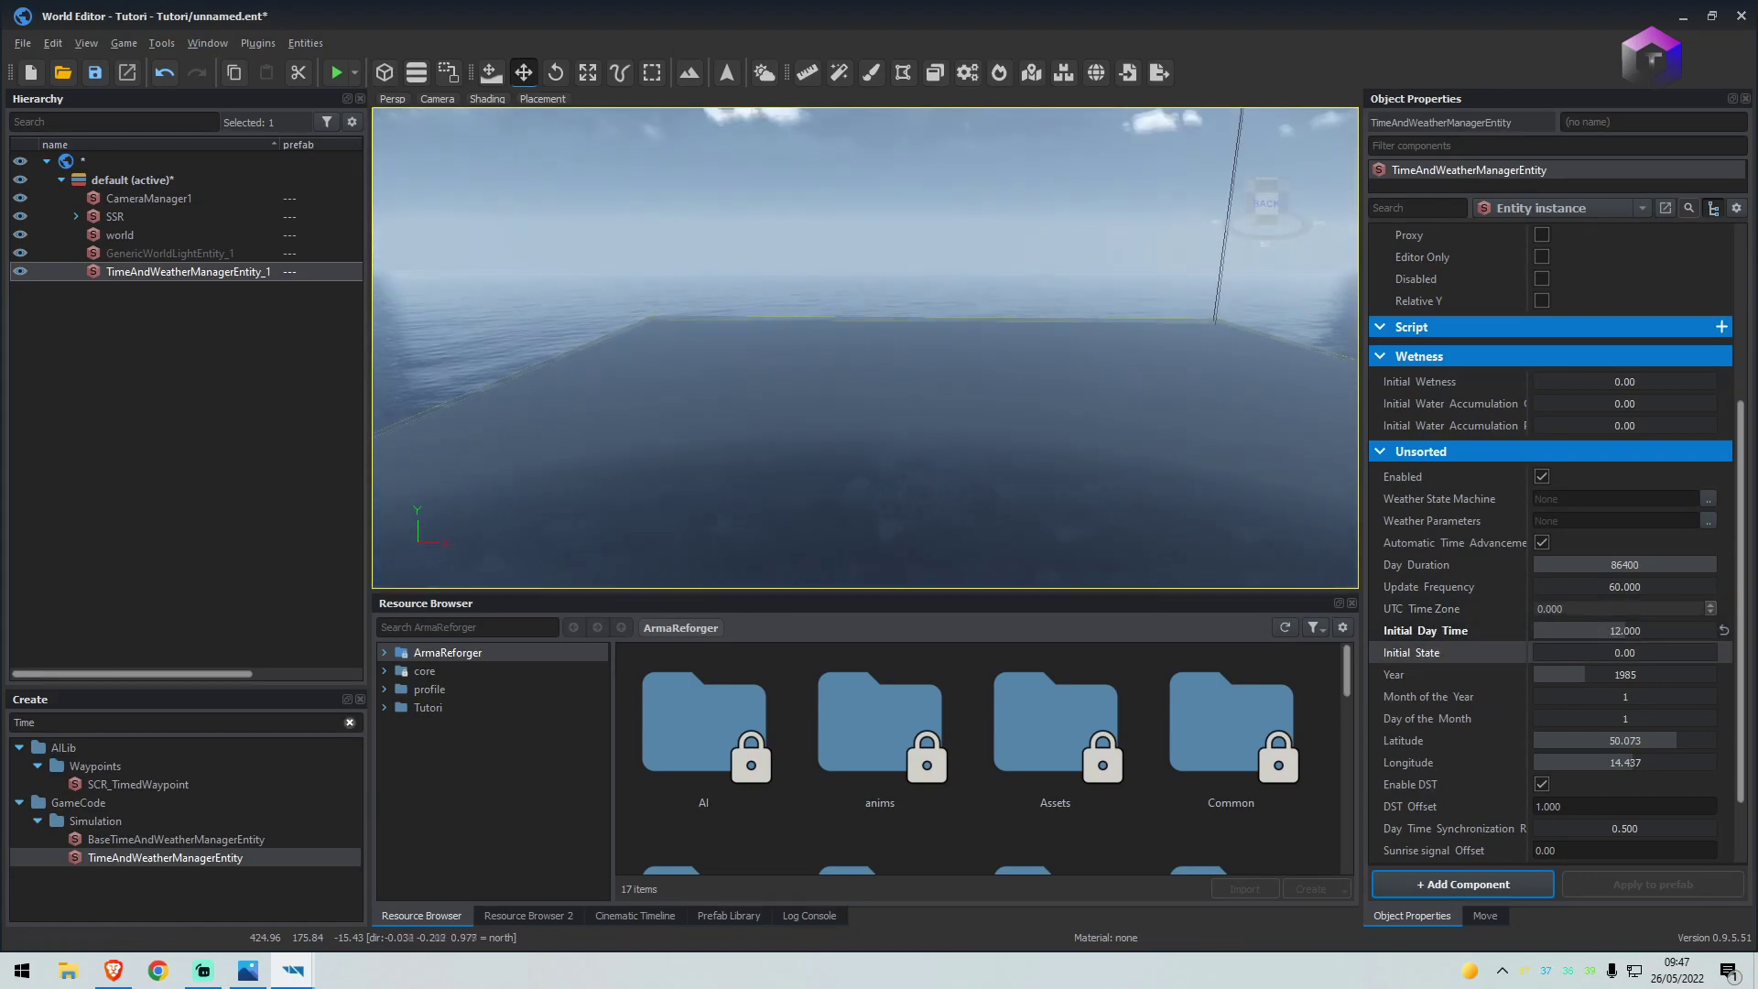
Assign WeatherStates.conf as the Weather State Machine of the time and weather manager
key("w")
right_click_drag(866, 348, 870, 421)
right_click_drag(885, 485, 910, 465)
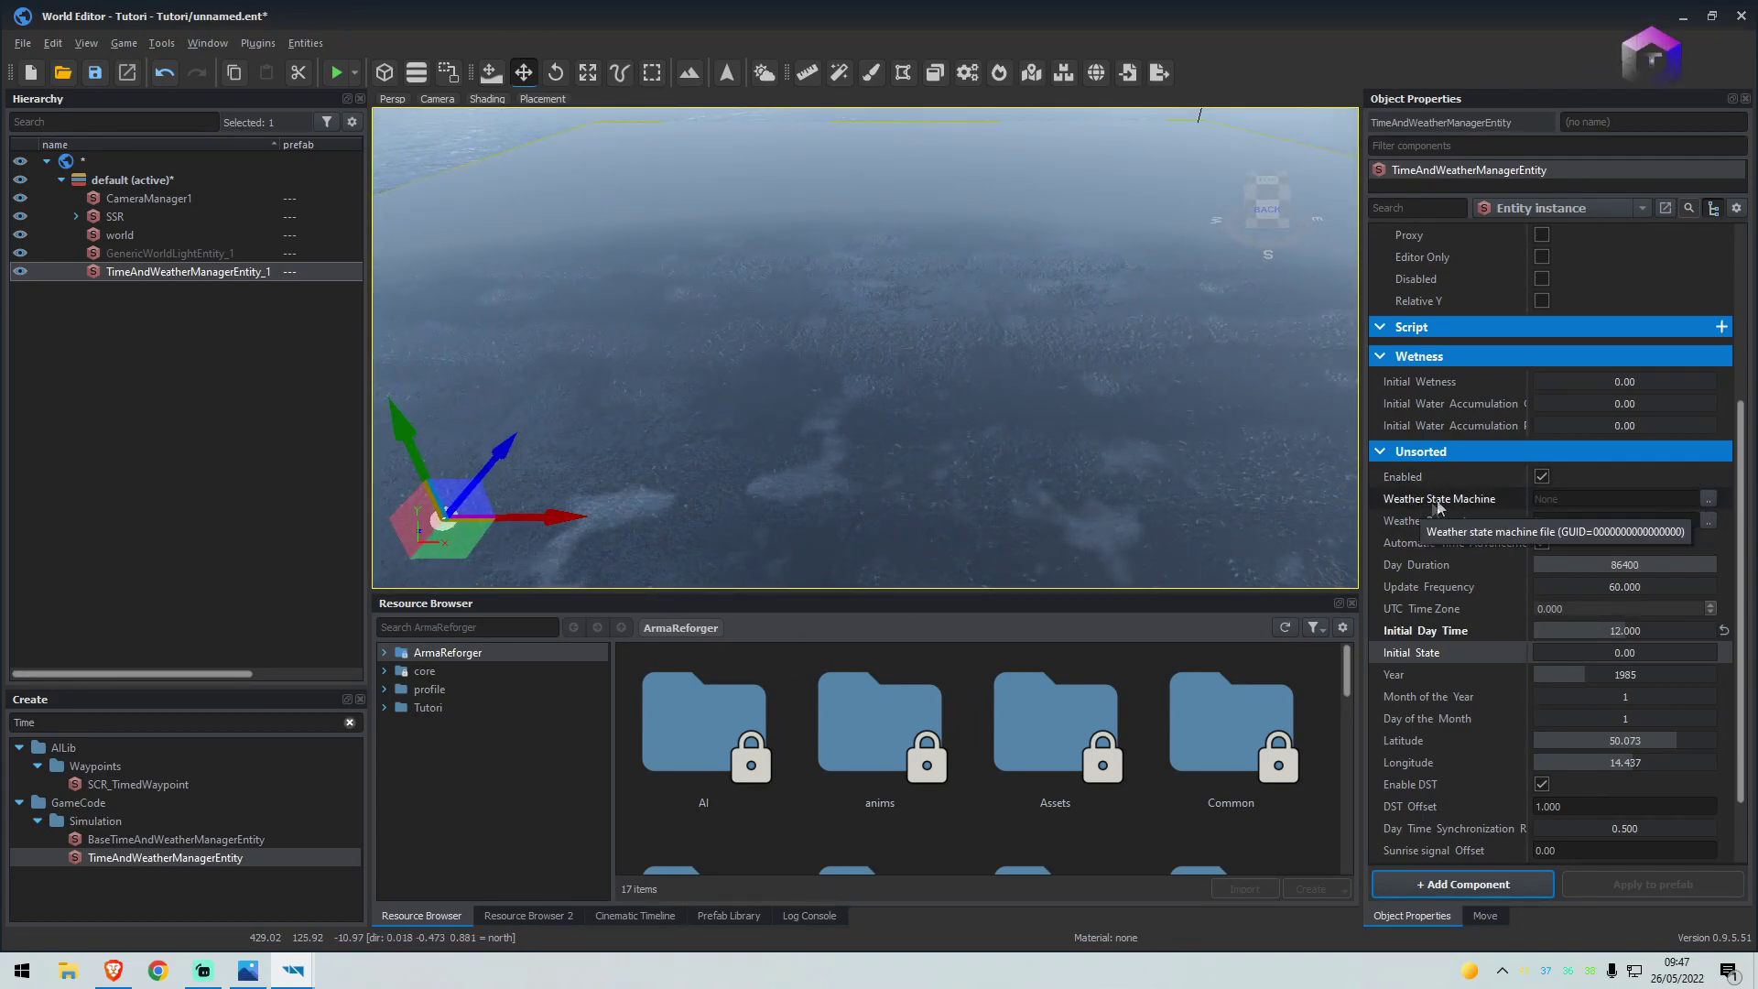
left_click(1708, 499)
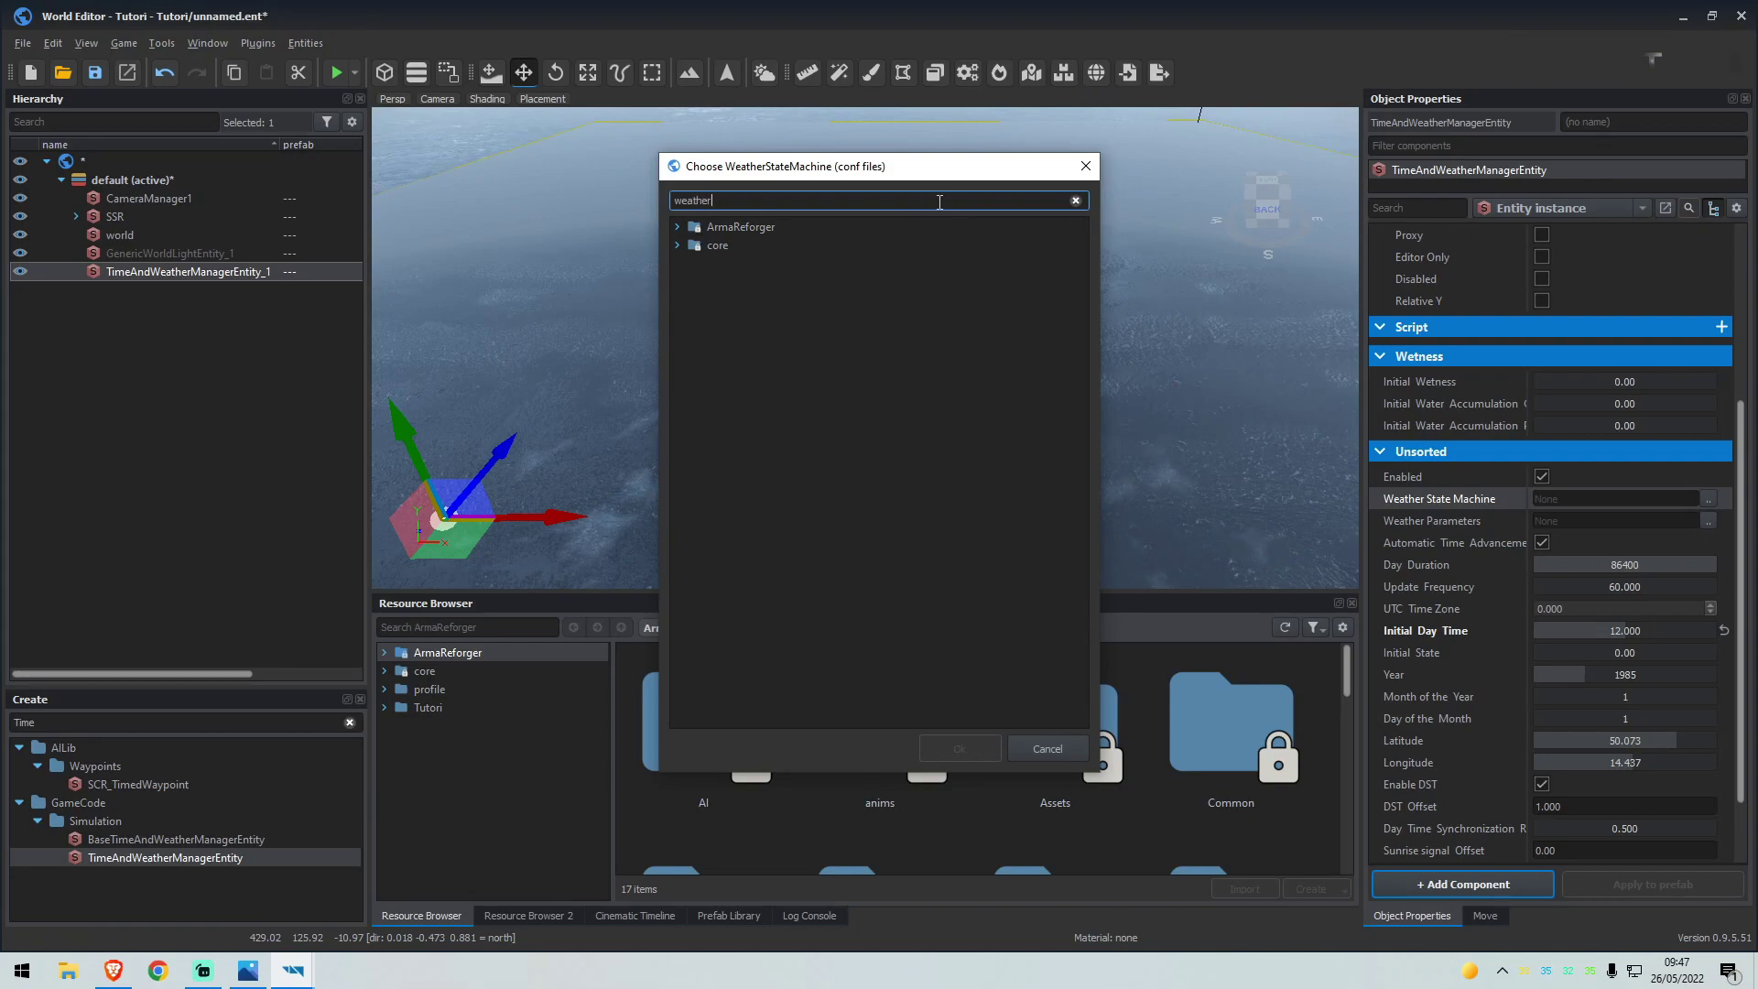
double_click(844, 392)
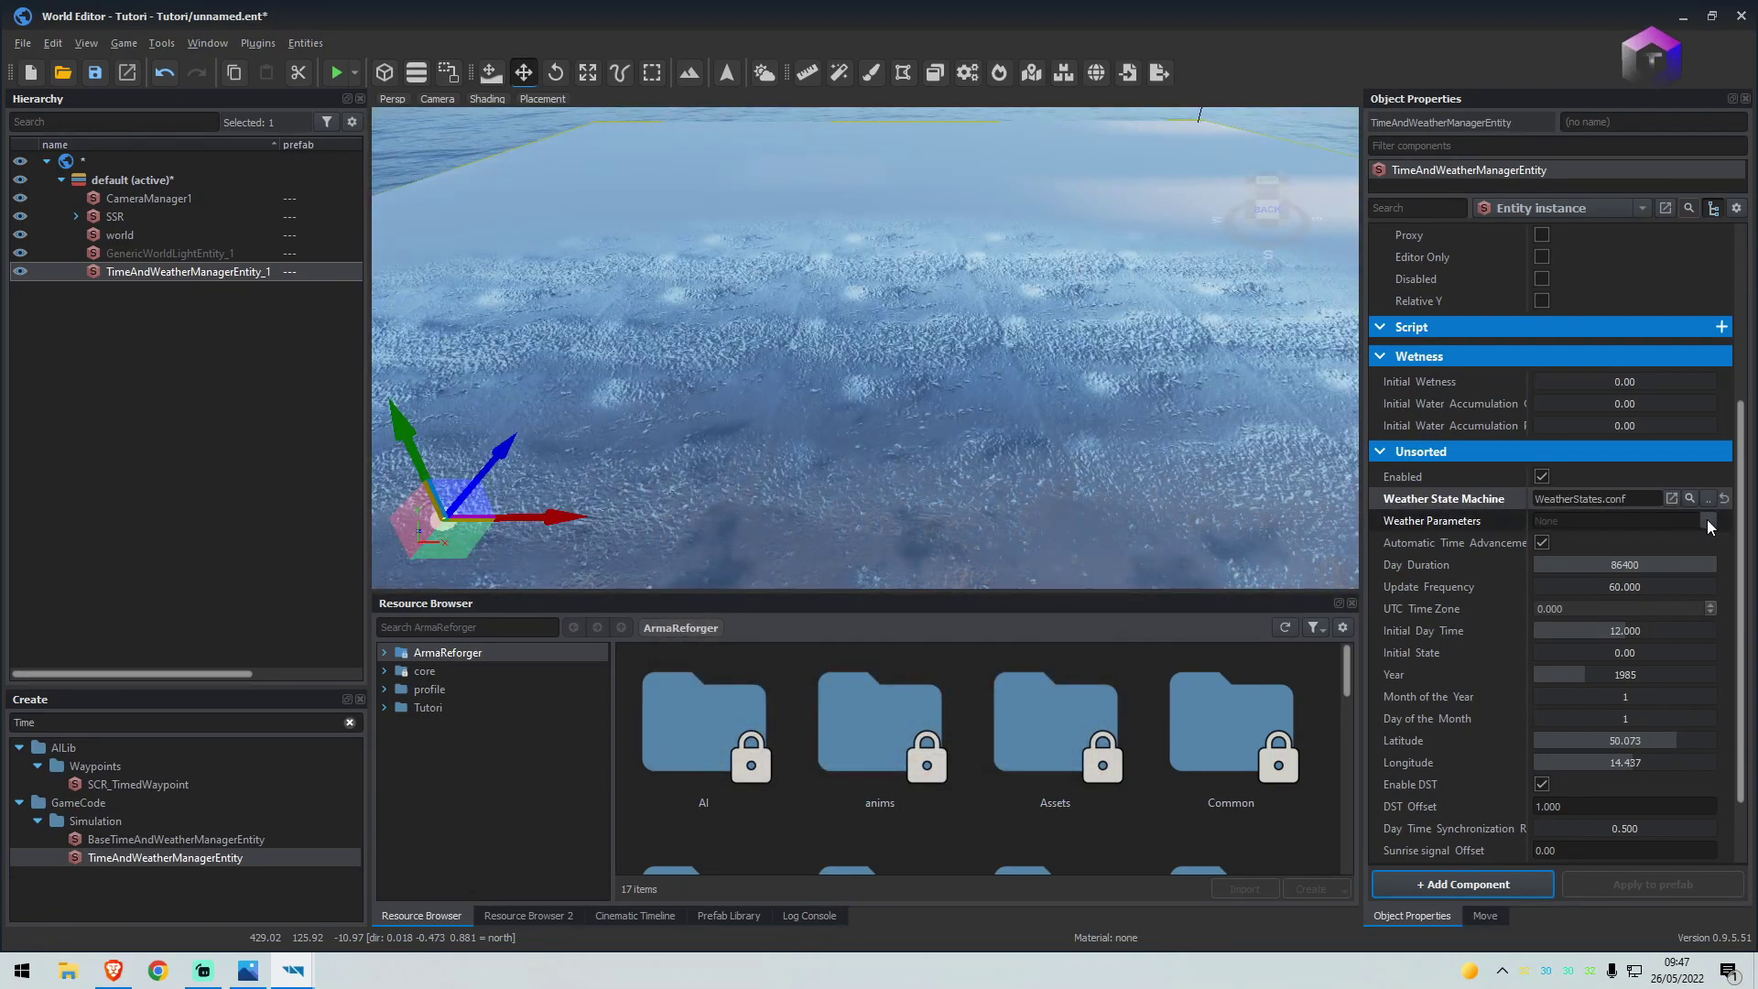
Assign WeatherParameters.conf as the Weather Parameters of the time and weather manager
left_click(1706, 520)
type("weather")
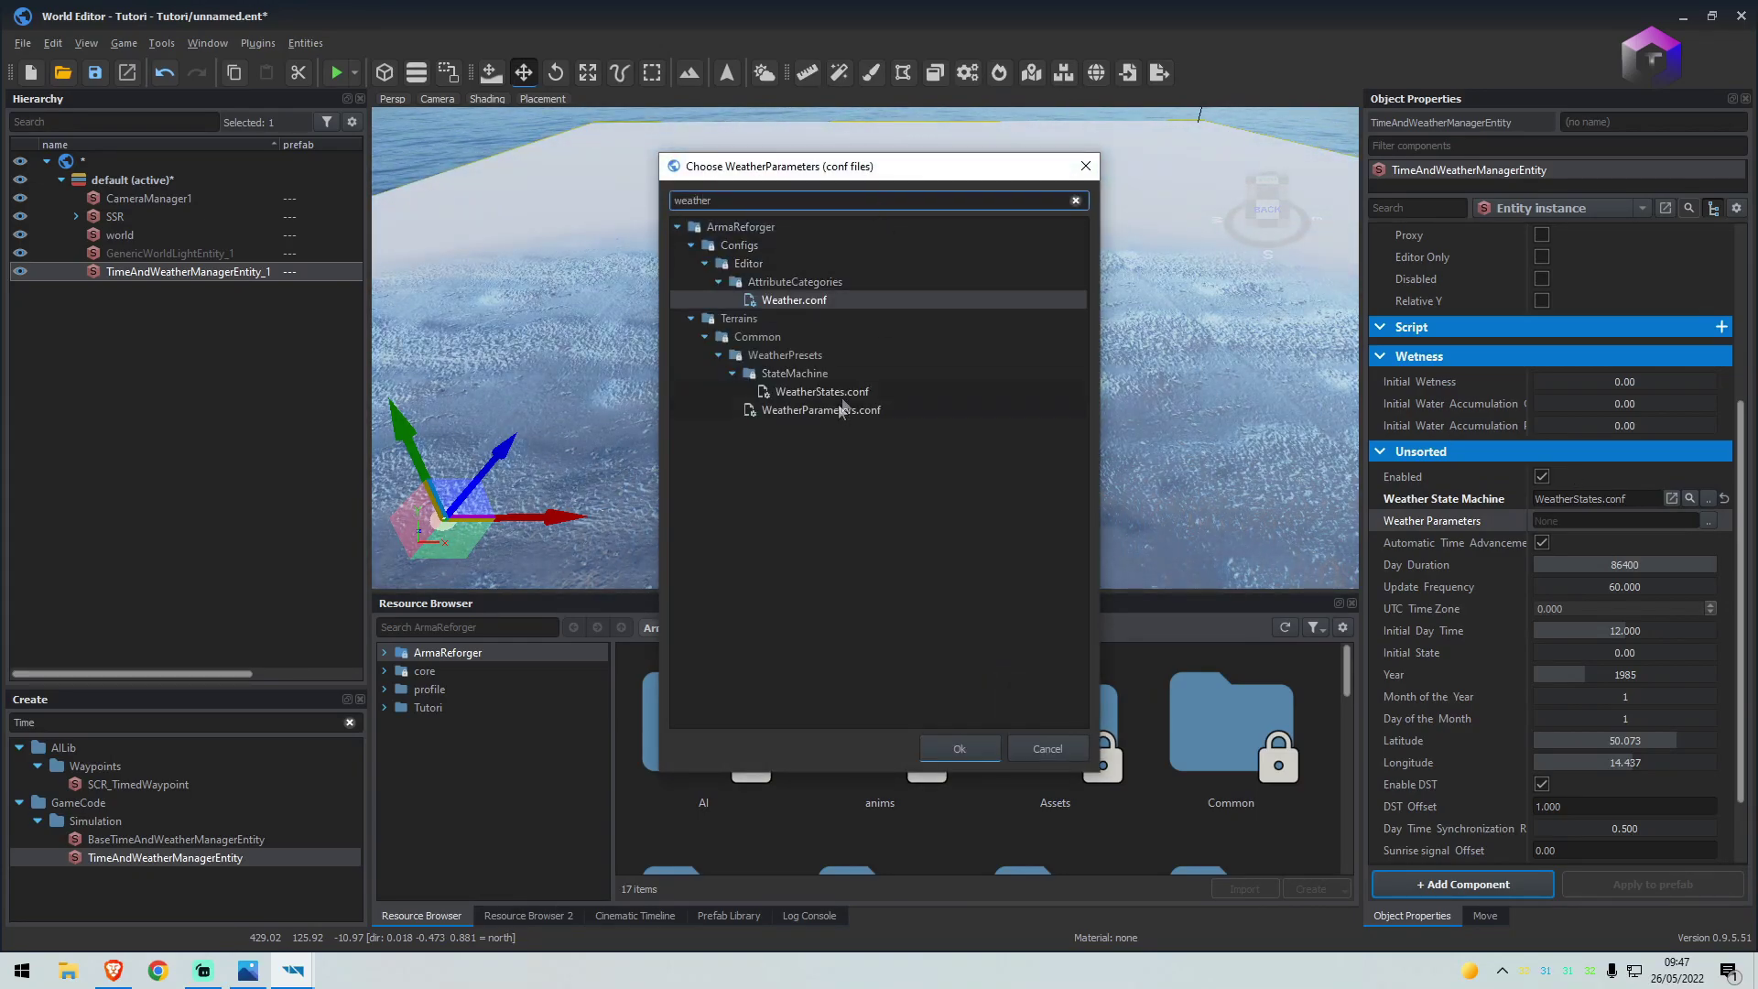
double_click(832, 410)
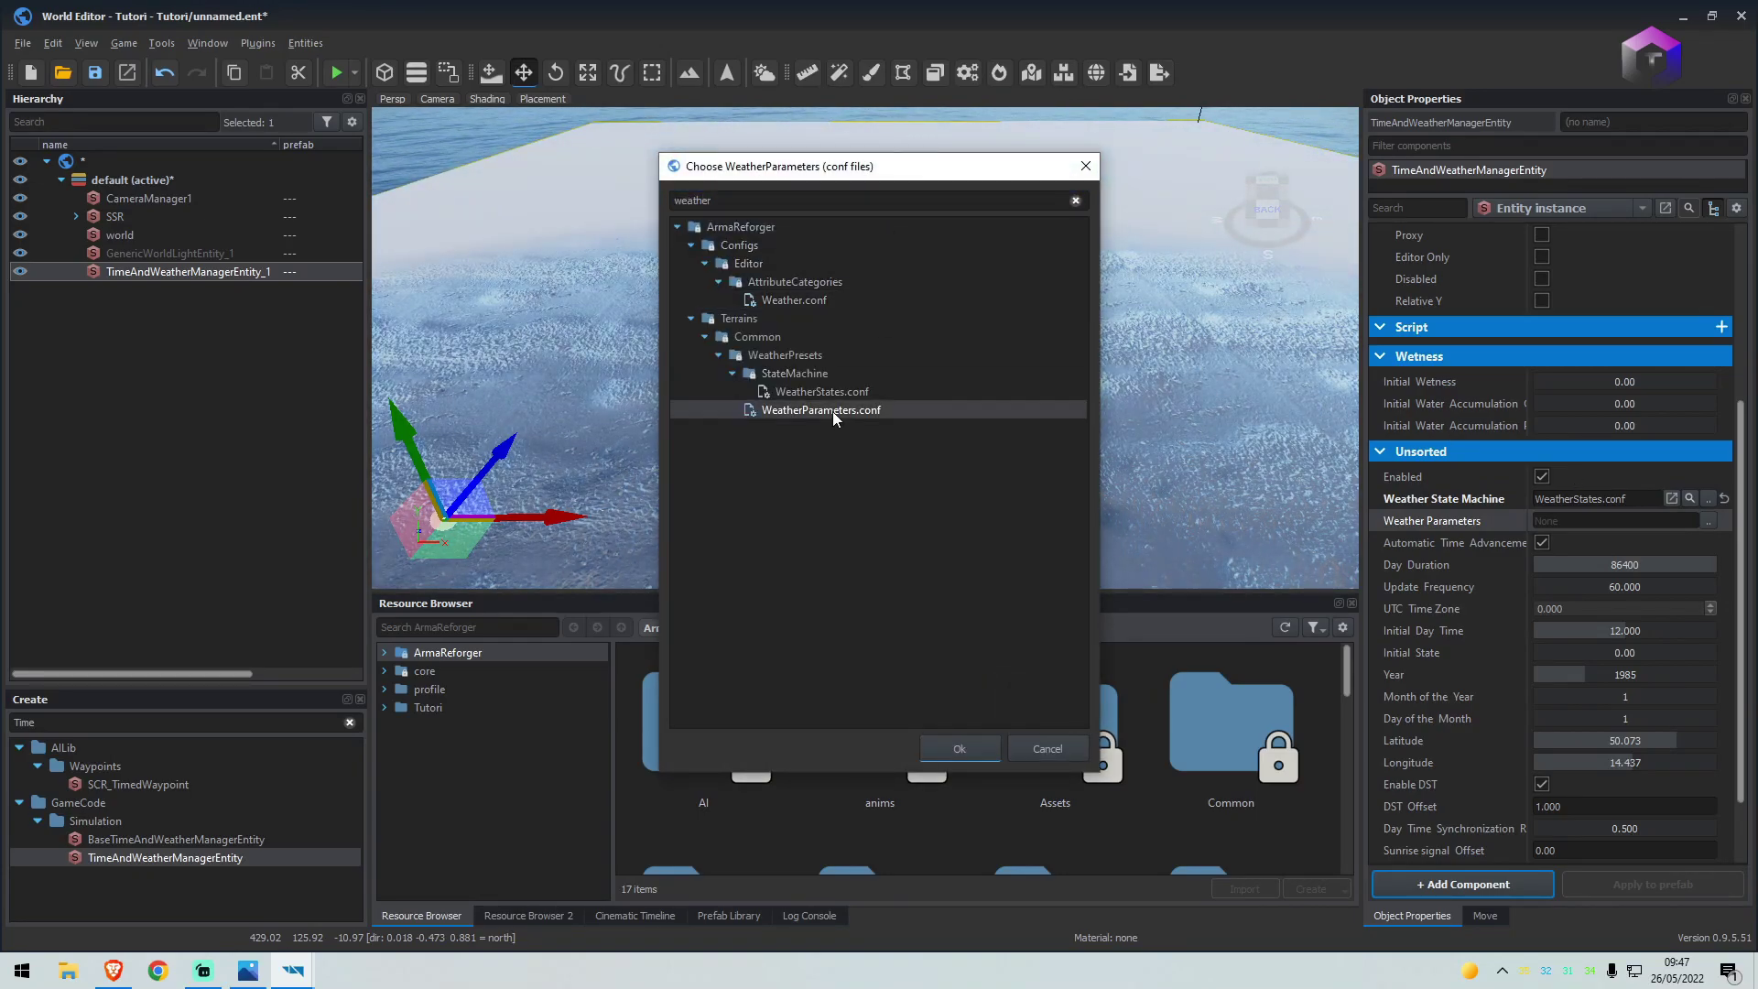
key("w")
mouse_move(882, 382)
right_mouse_down()
mouse_move(778, 403)
mouse_move(906, 366)
mouse_move(879, 380)
right_mouse_up()
key("s")
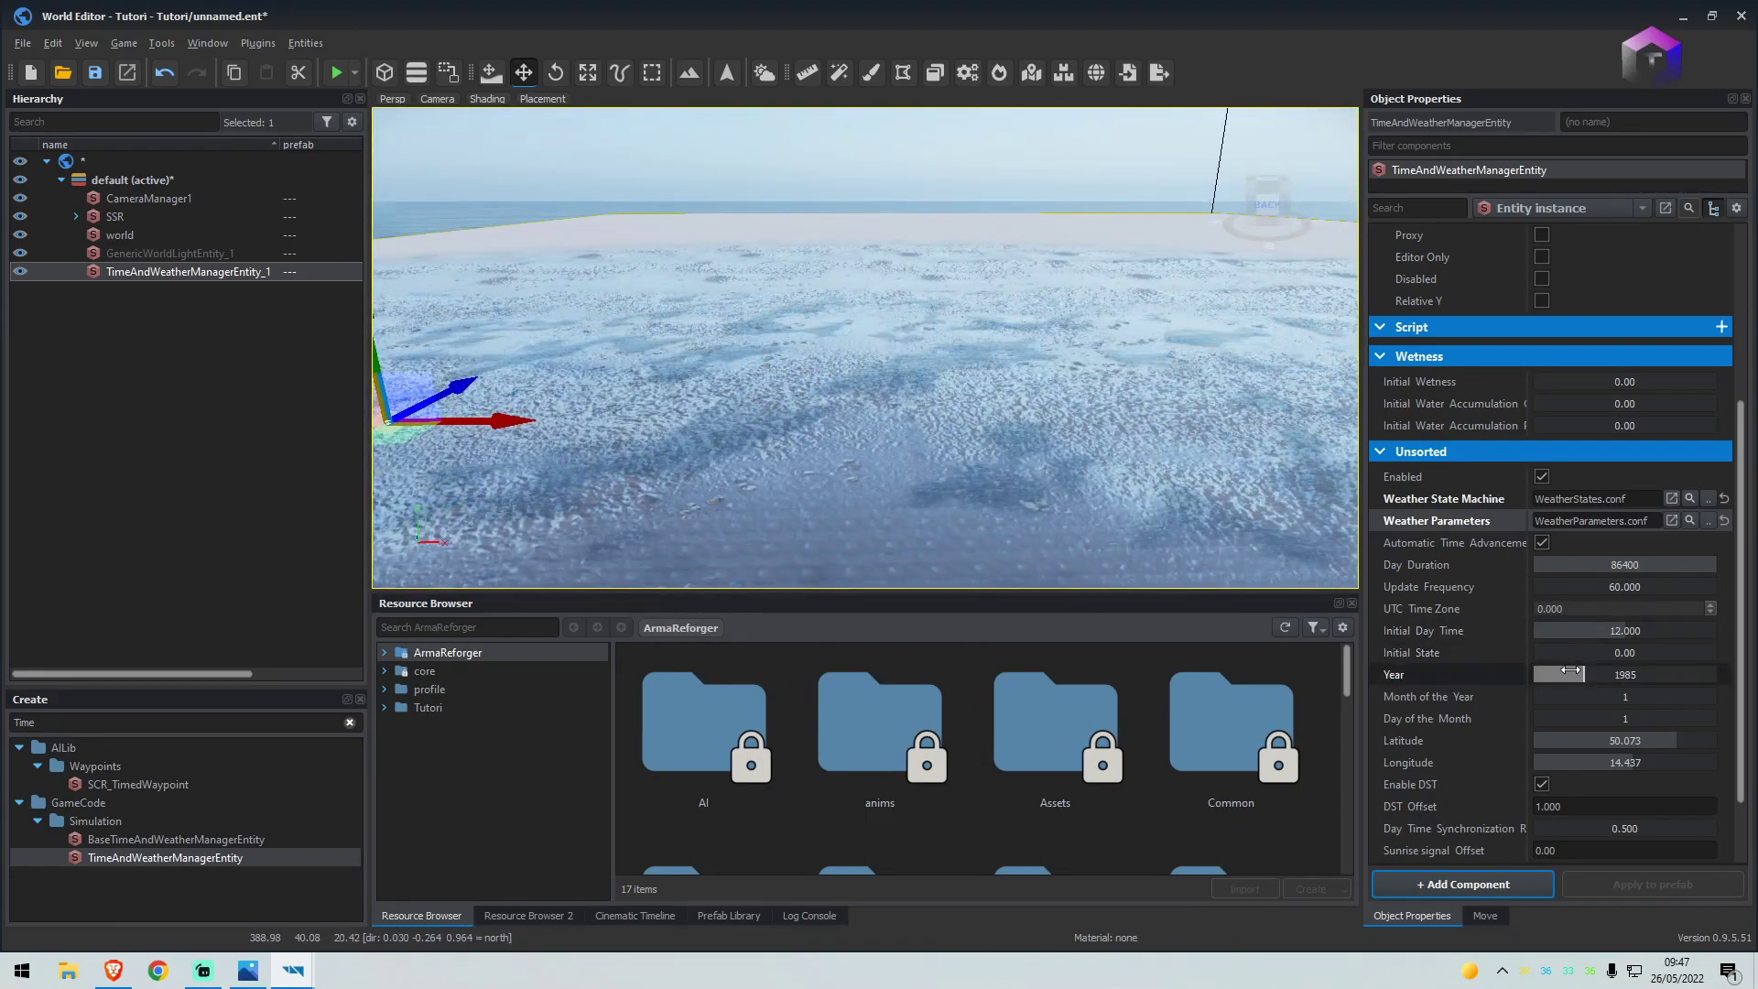
Test an Initial Day Time of about 4.75 on the time and weather manager, and restore it to 12
left_click_drag(1613, 632, 1557, 634)
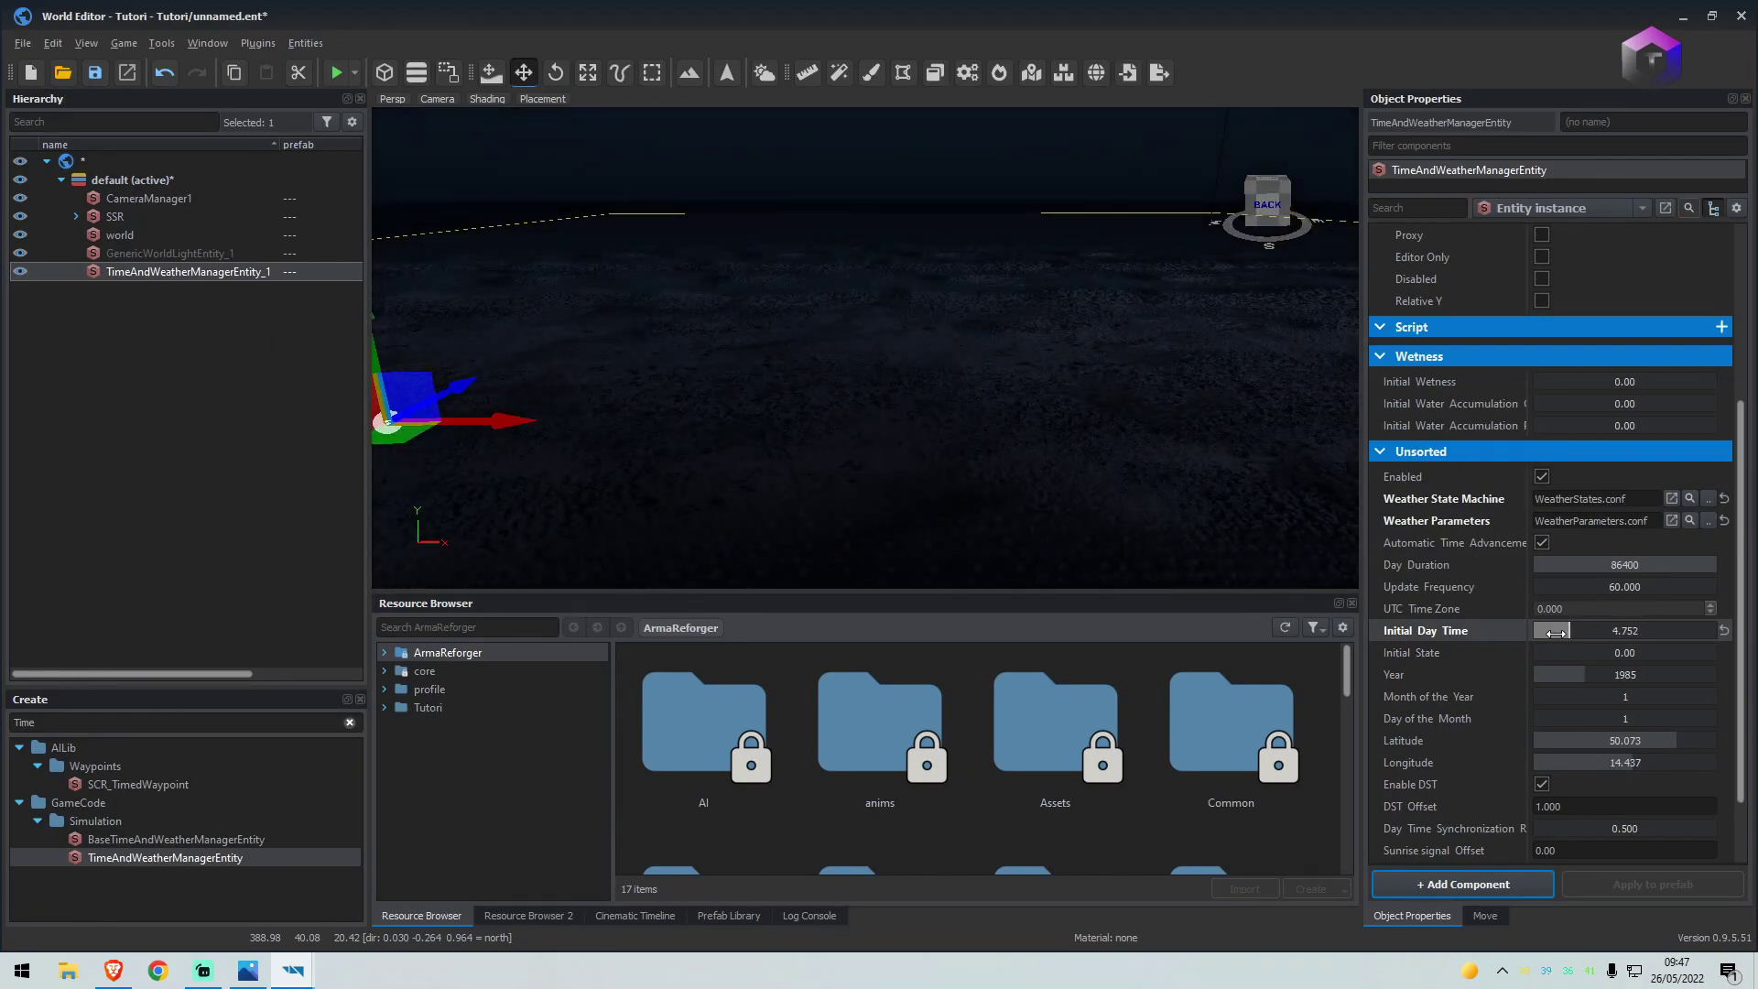
left_click(1559, 631)
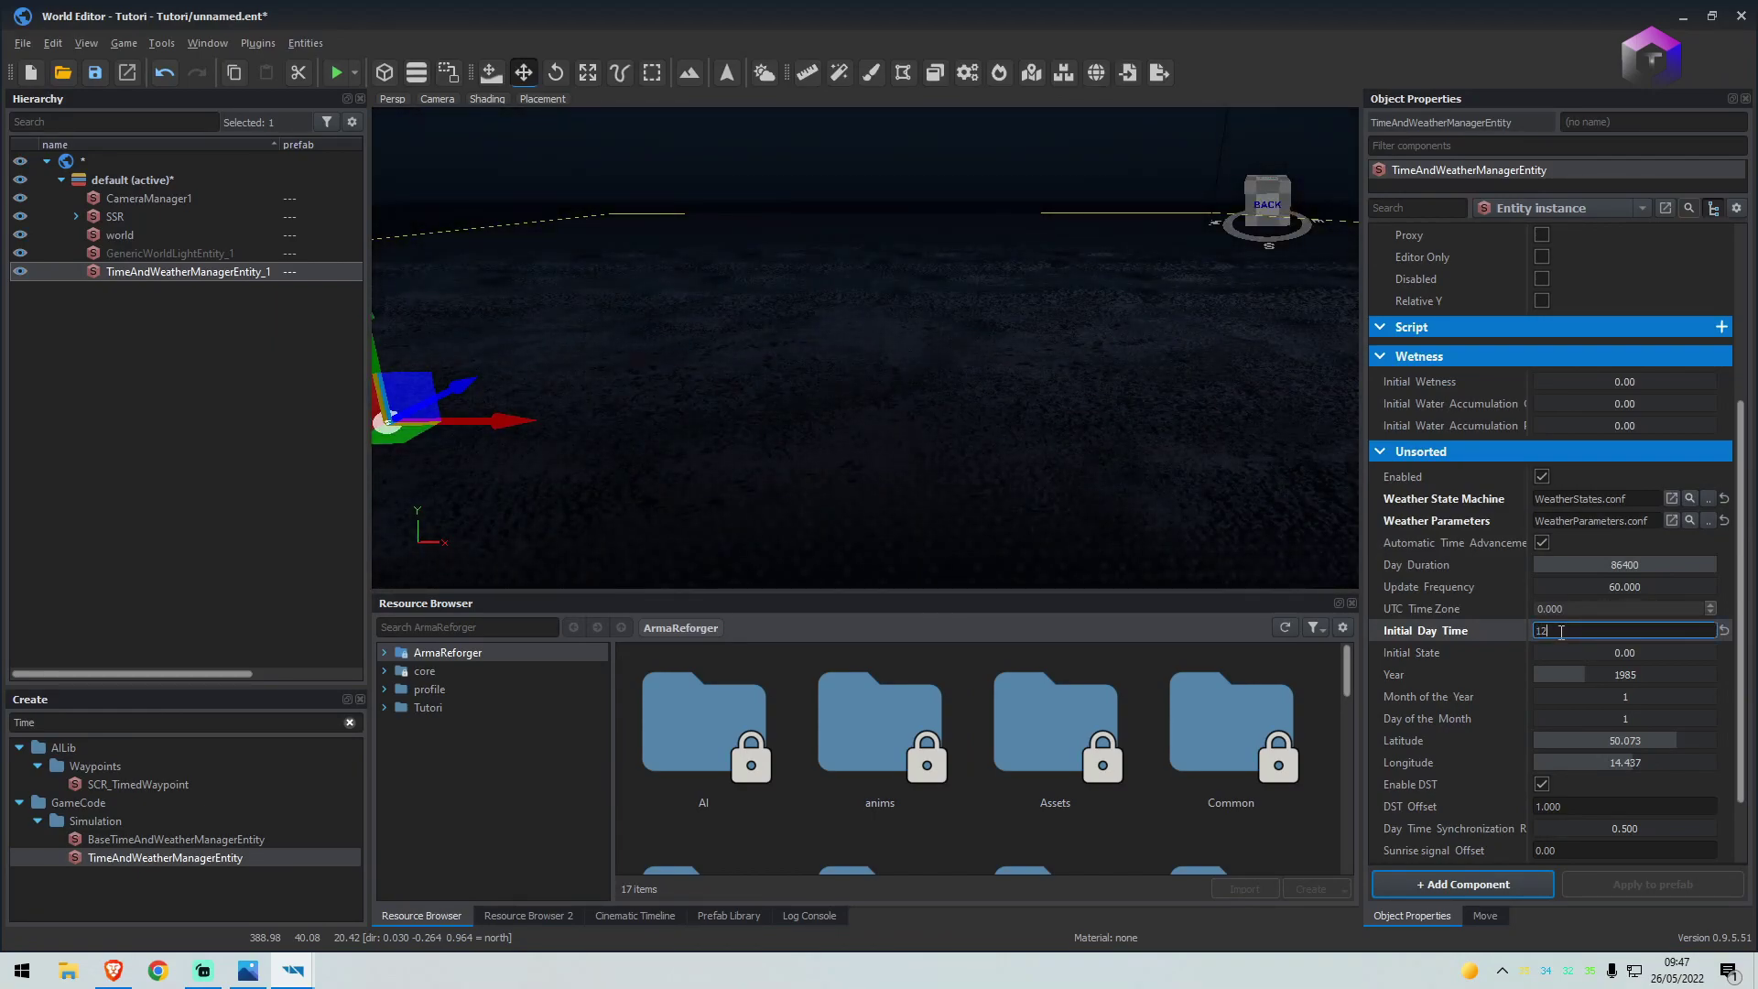
type("12")
key("Return")
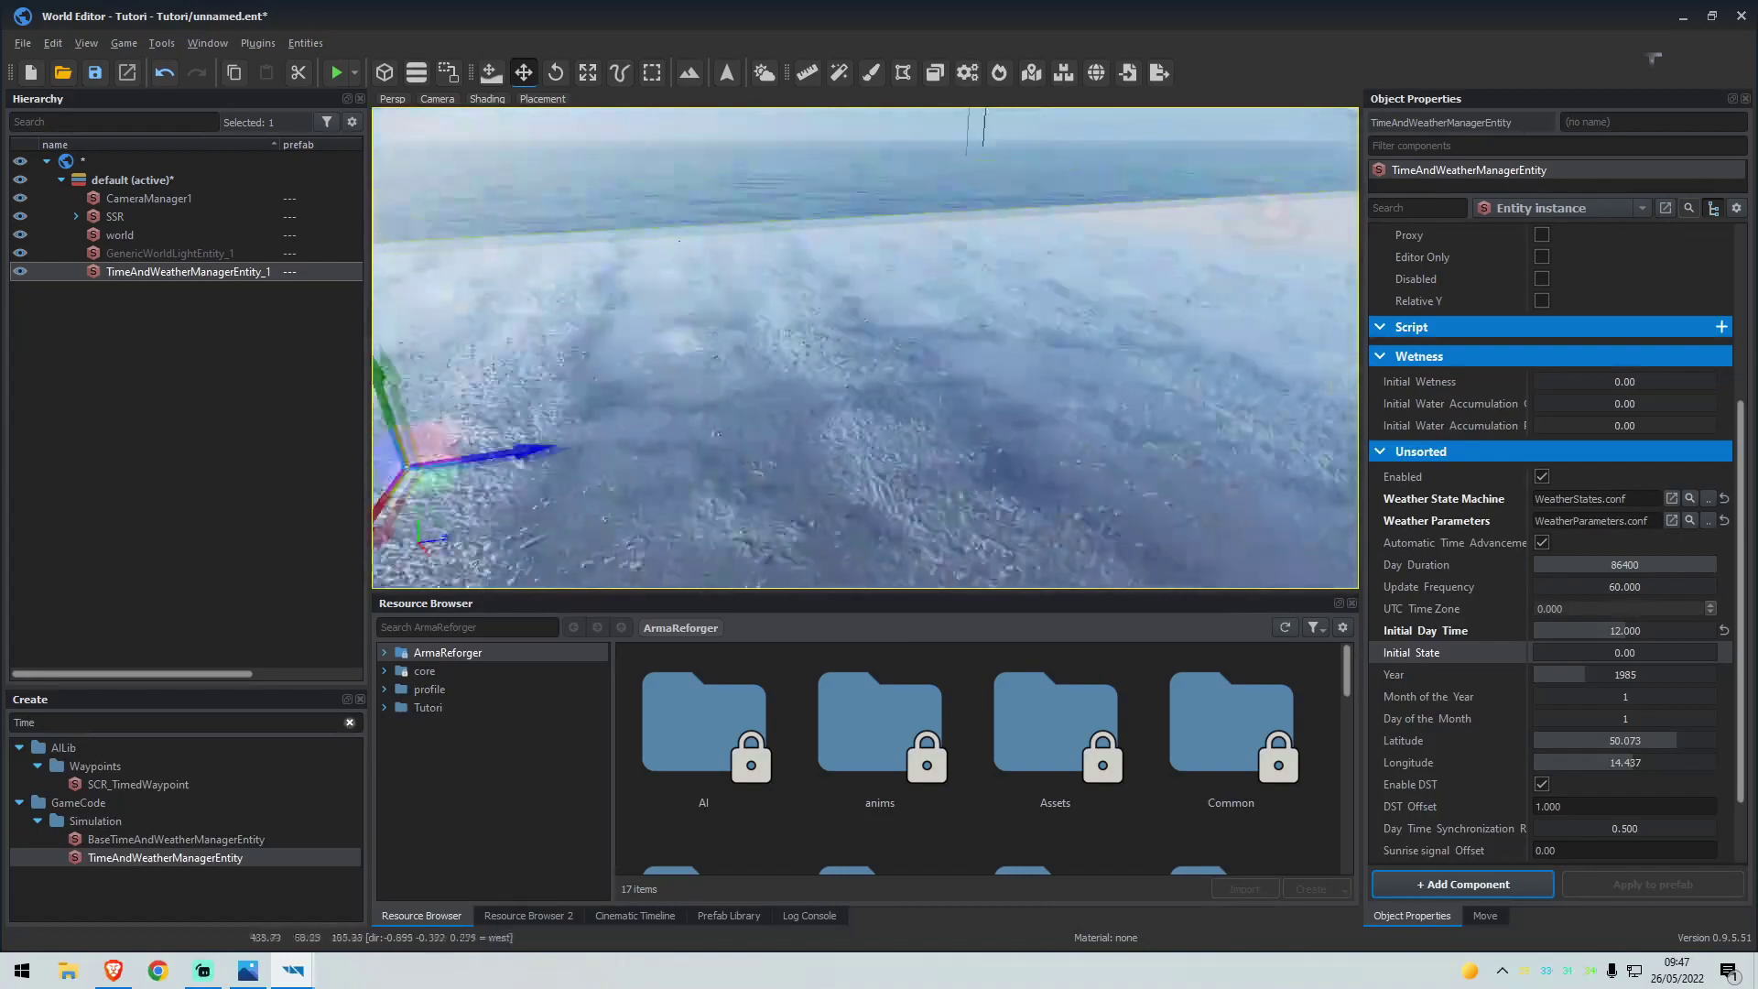
key("s")
right_click_drag(751, 385, 827, 389)
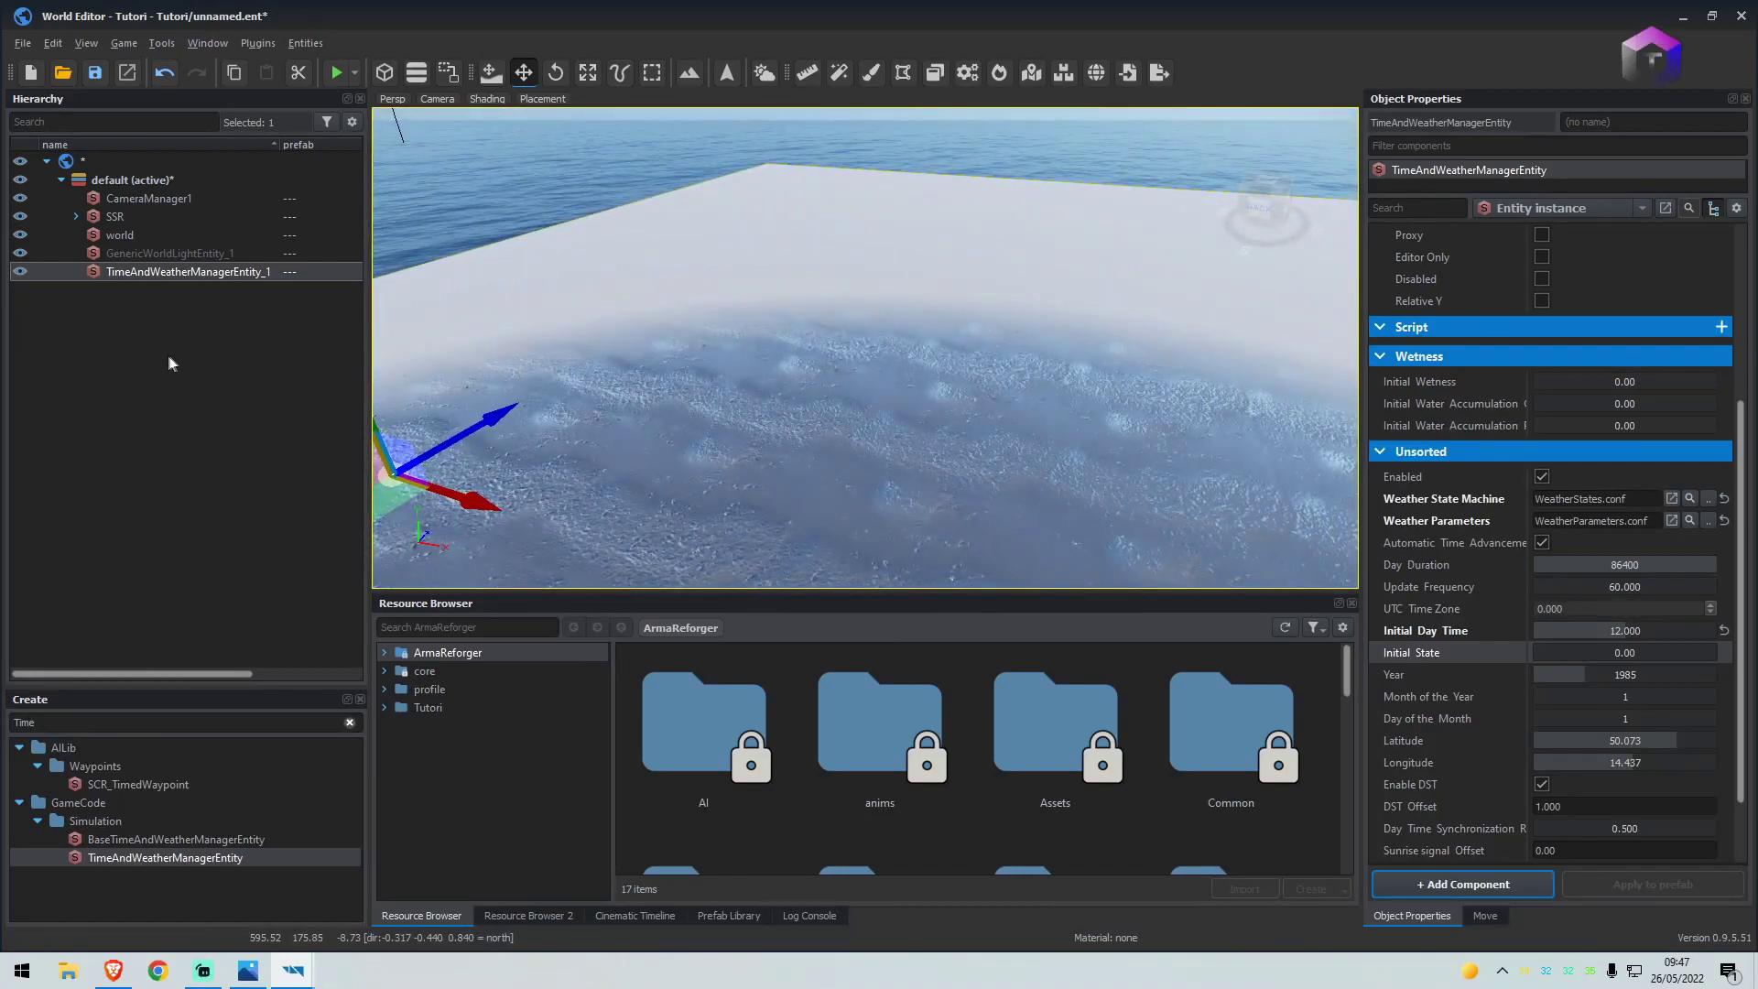
Set up the terrain Sculpt brush with strength 45, radius 45, falloff 50 and angle 35, and save the world
left_click(200, 363)
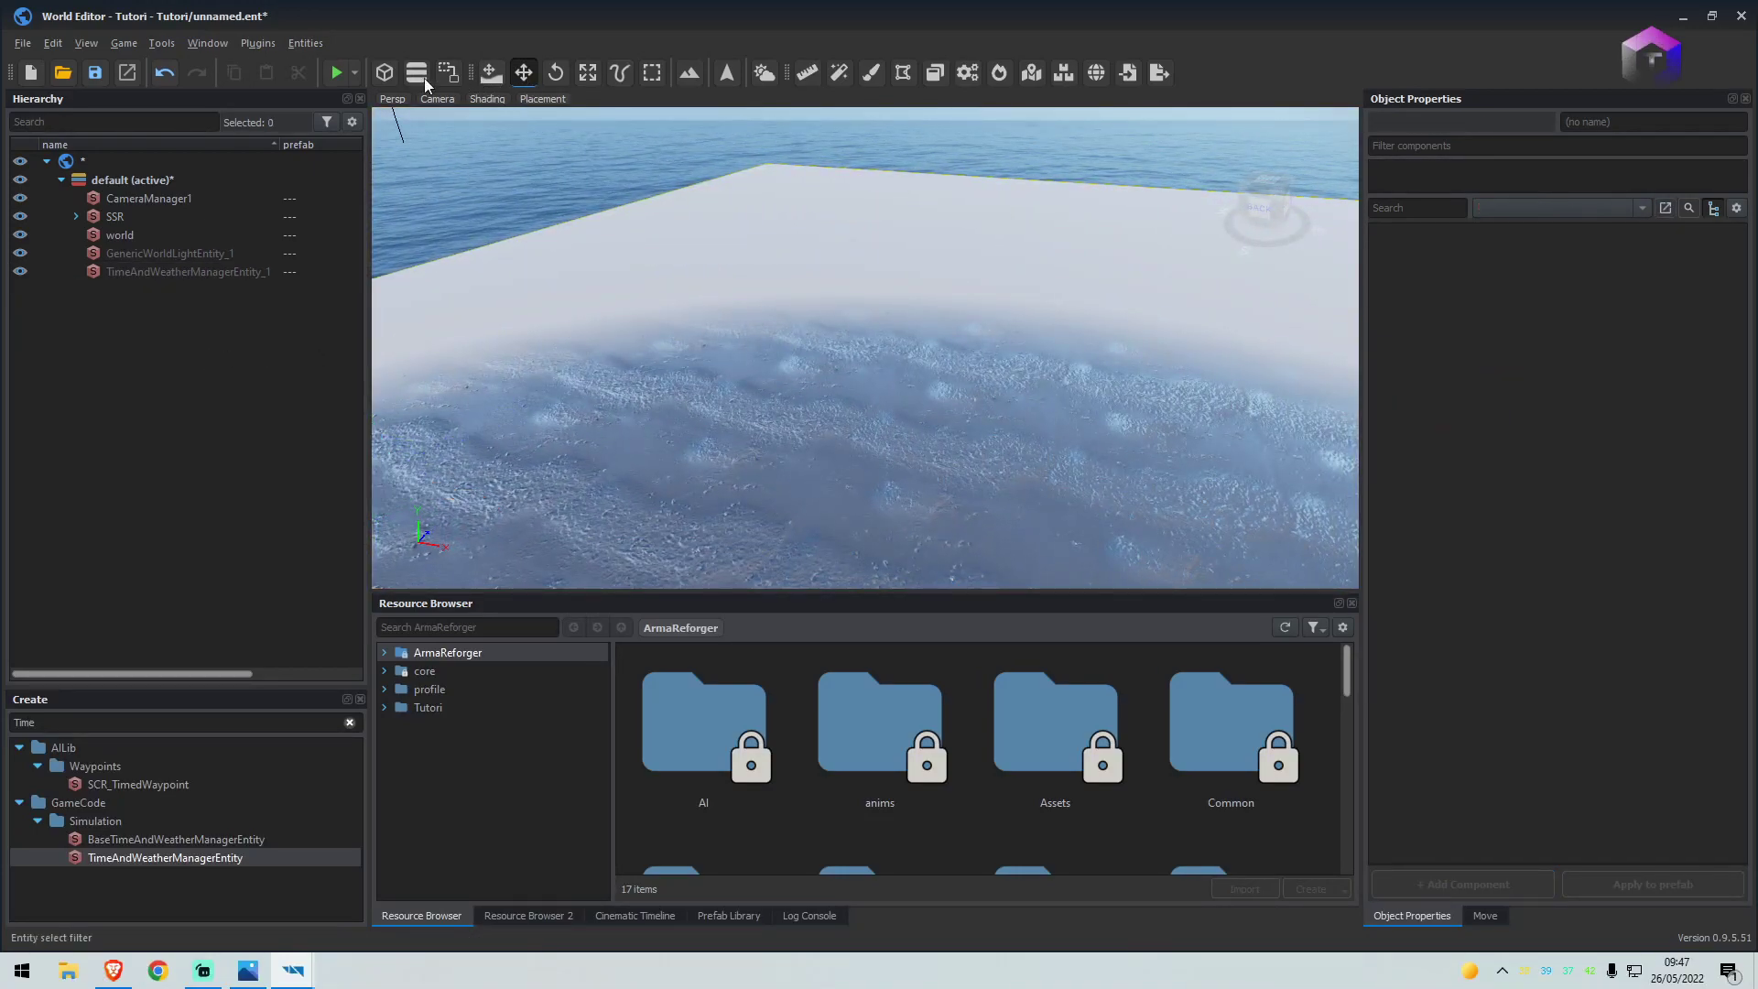
left_click(691, 73)
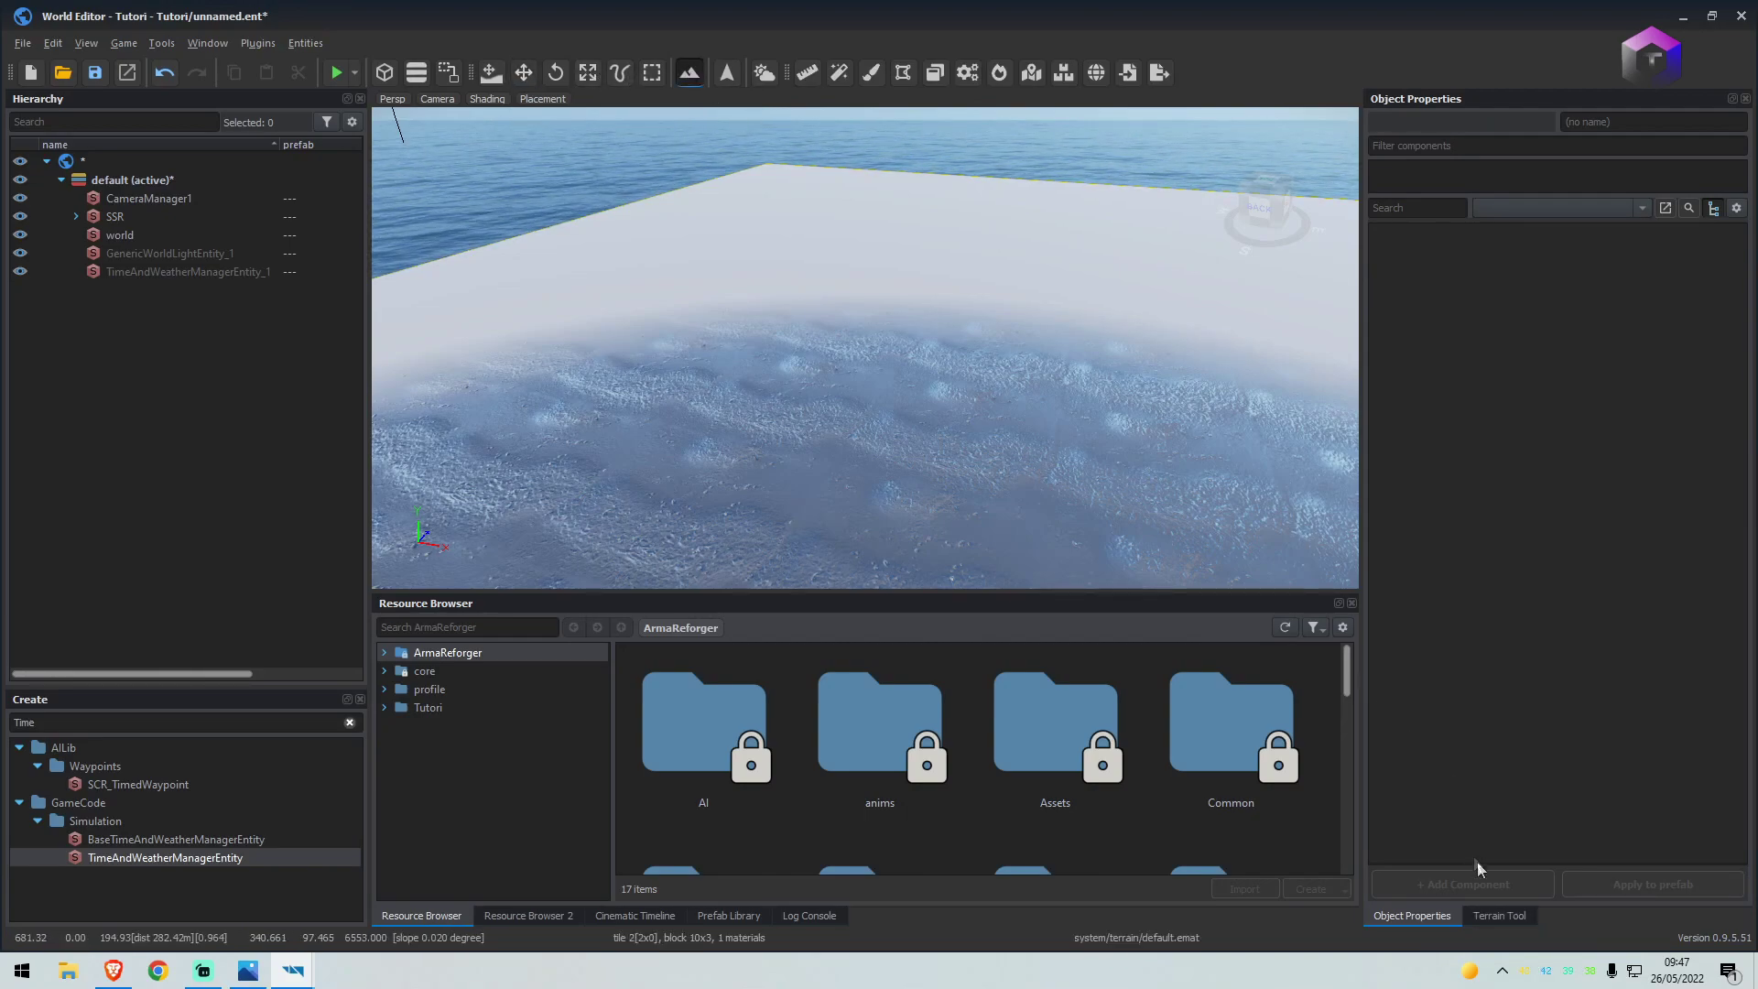
left_click(1503, 914)
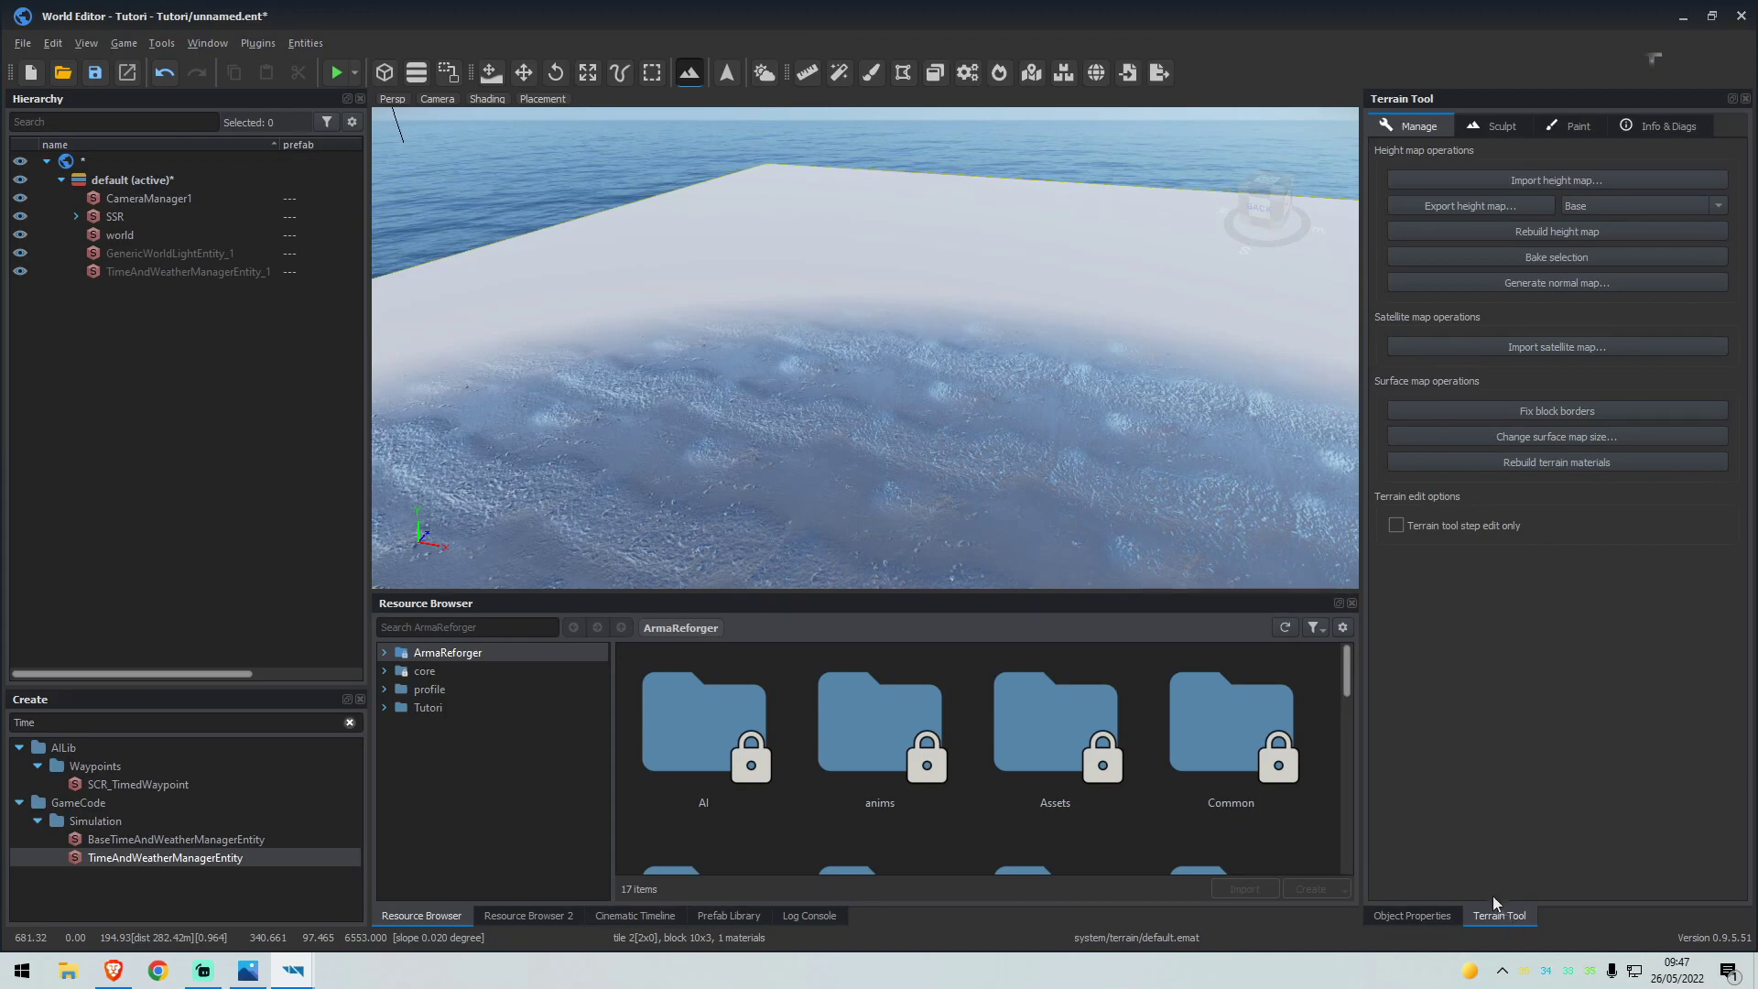
left_click(1504, 124)
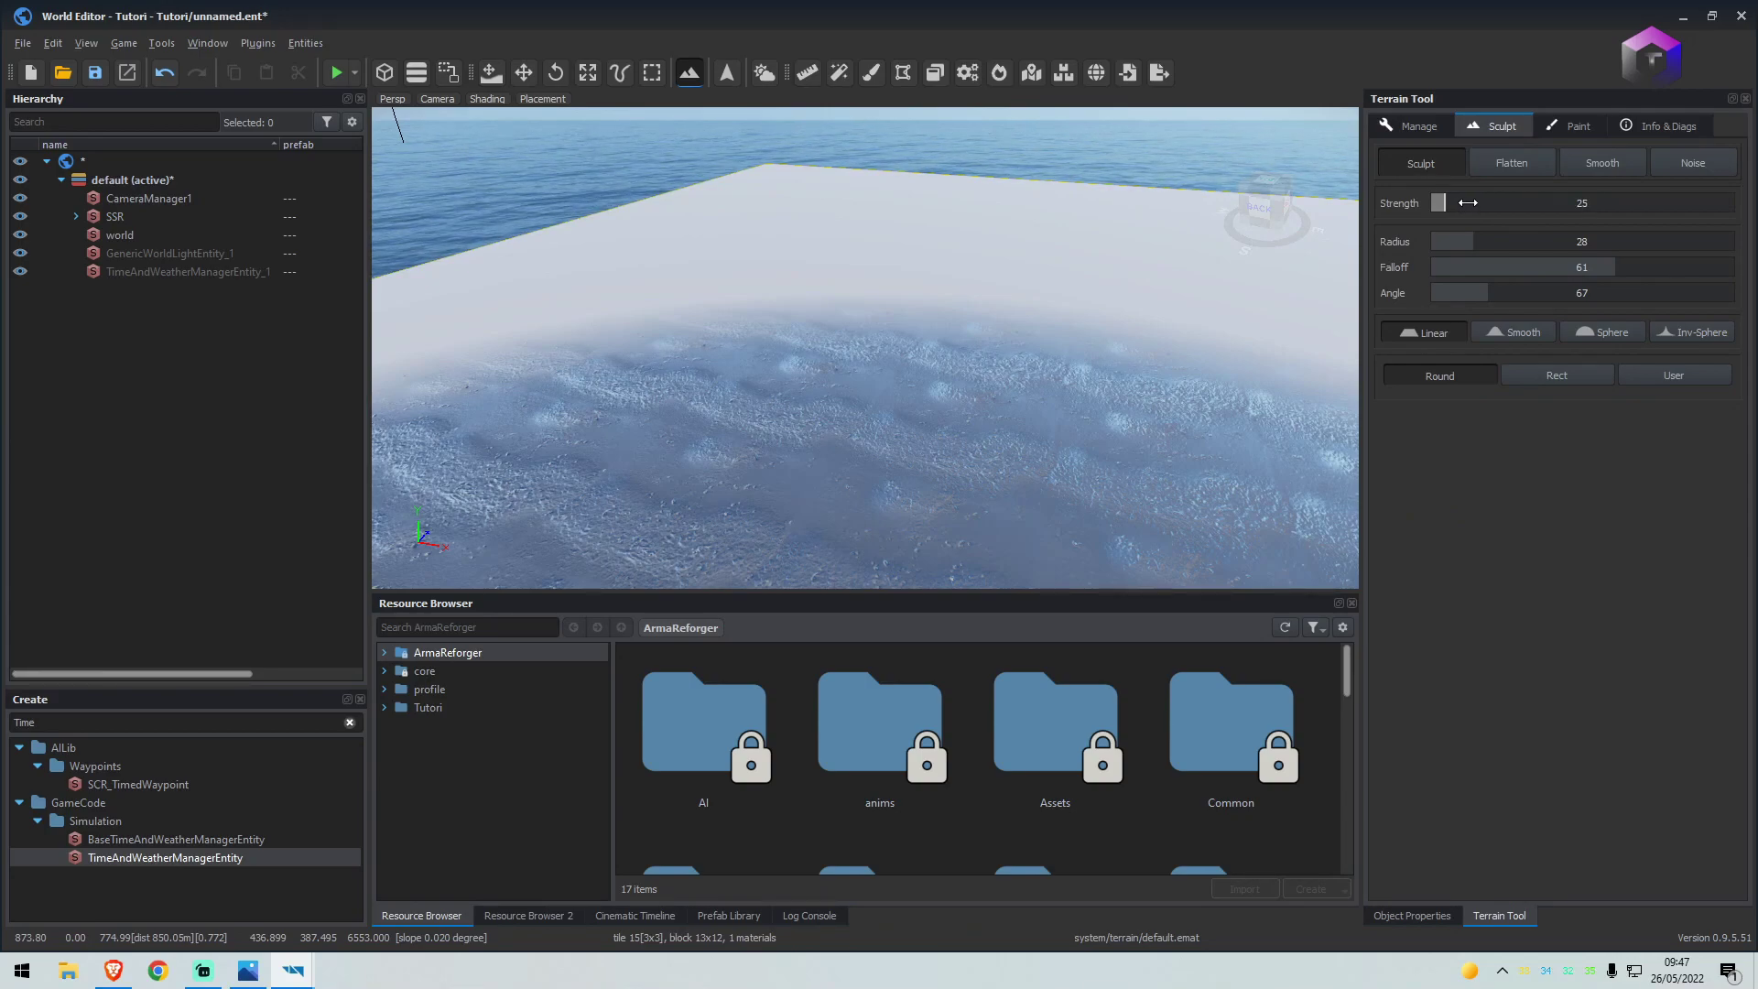
left_click_drag(1468, 203, 1471, 203)
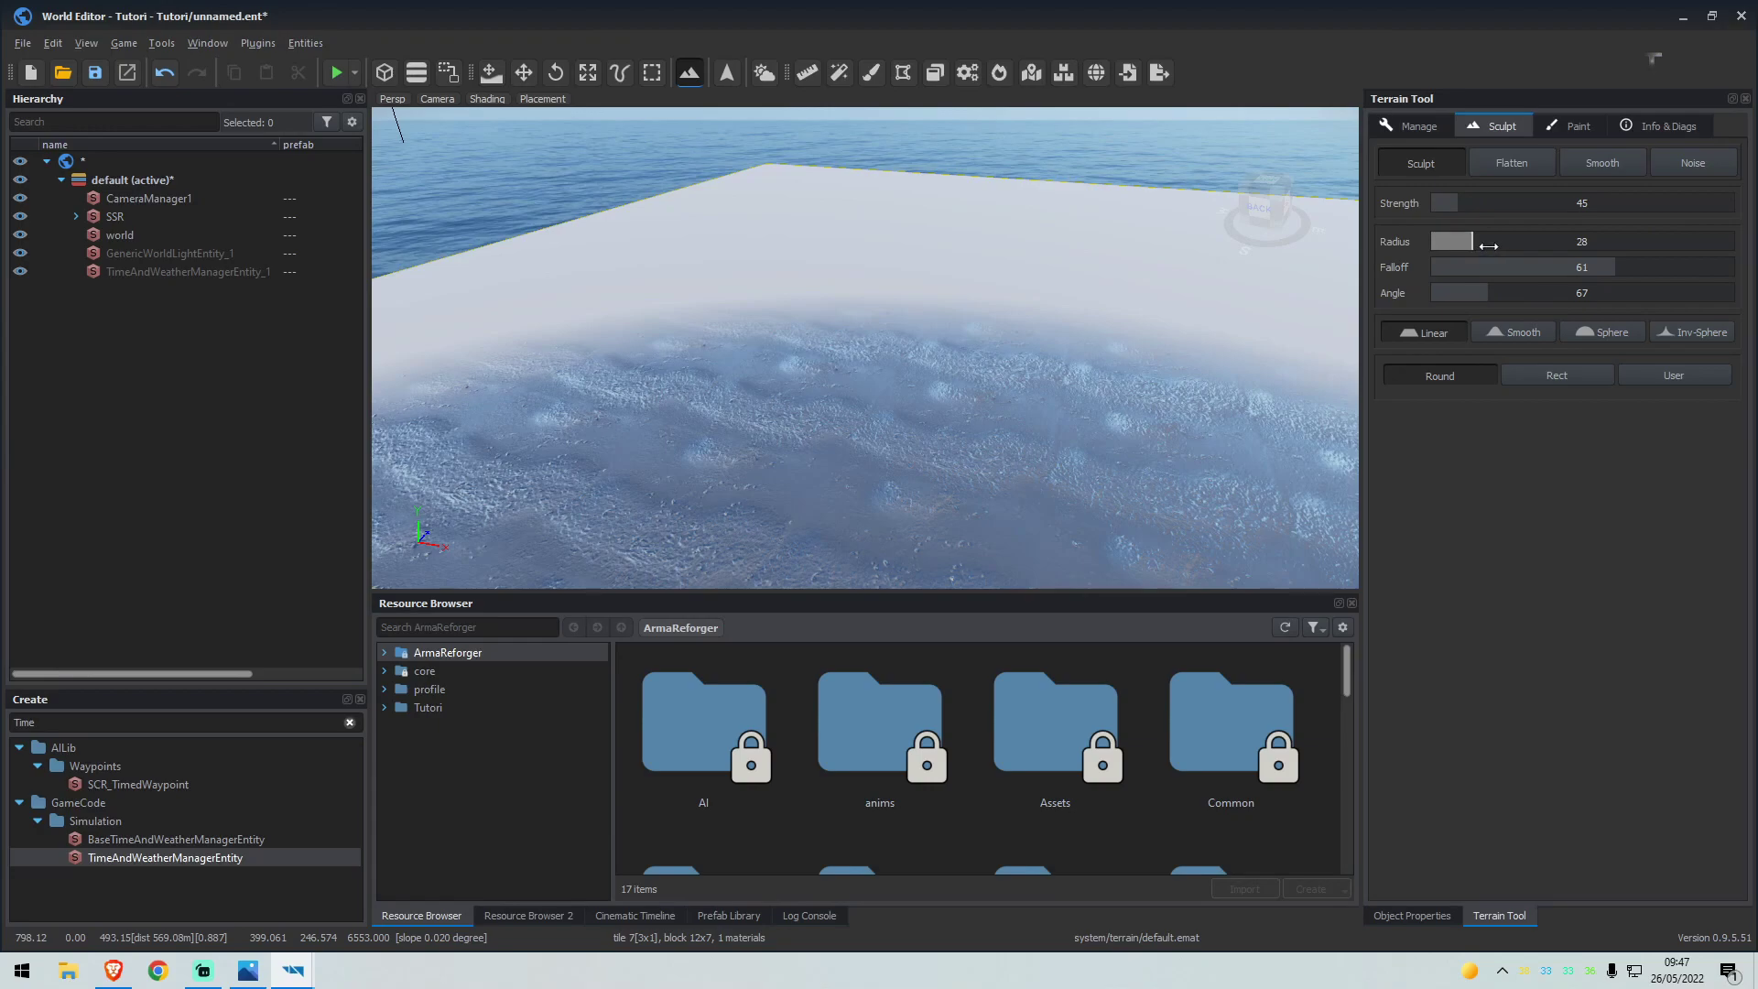
double_click(1488, 246)
key("Return")
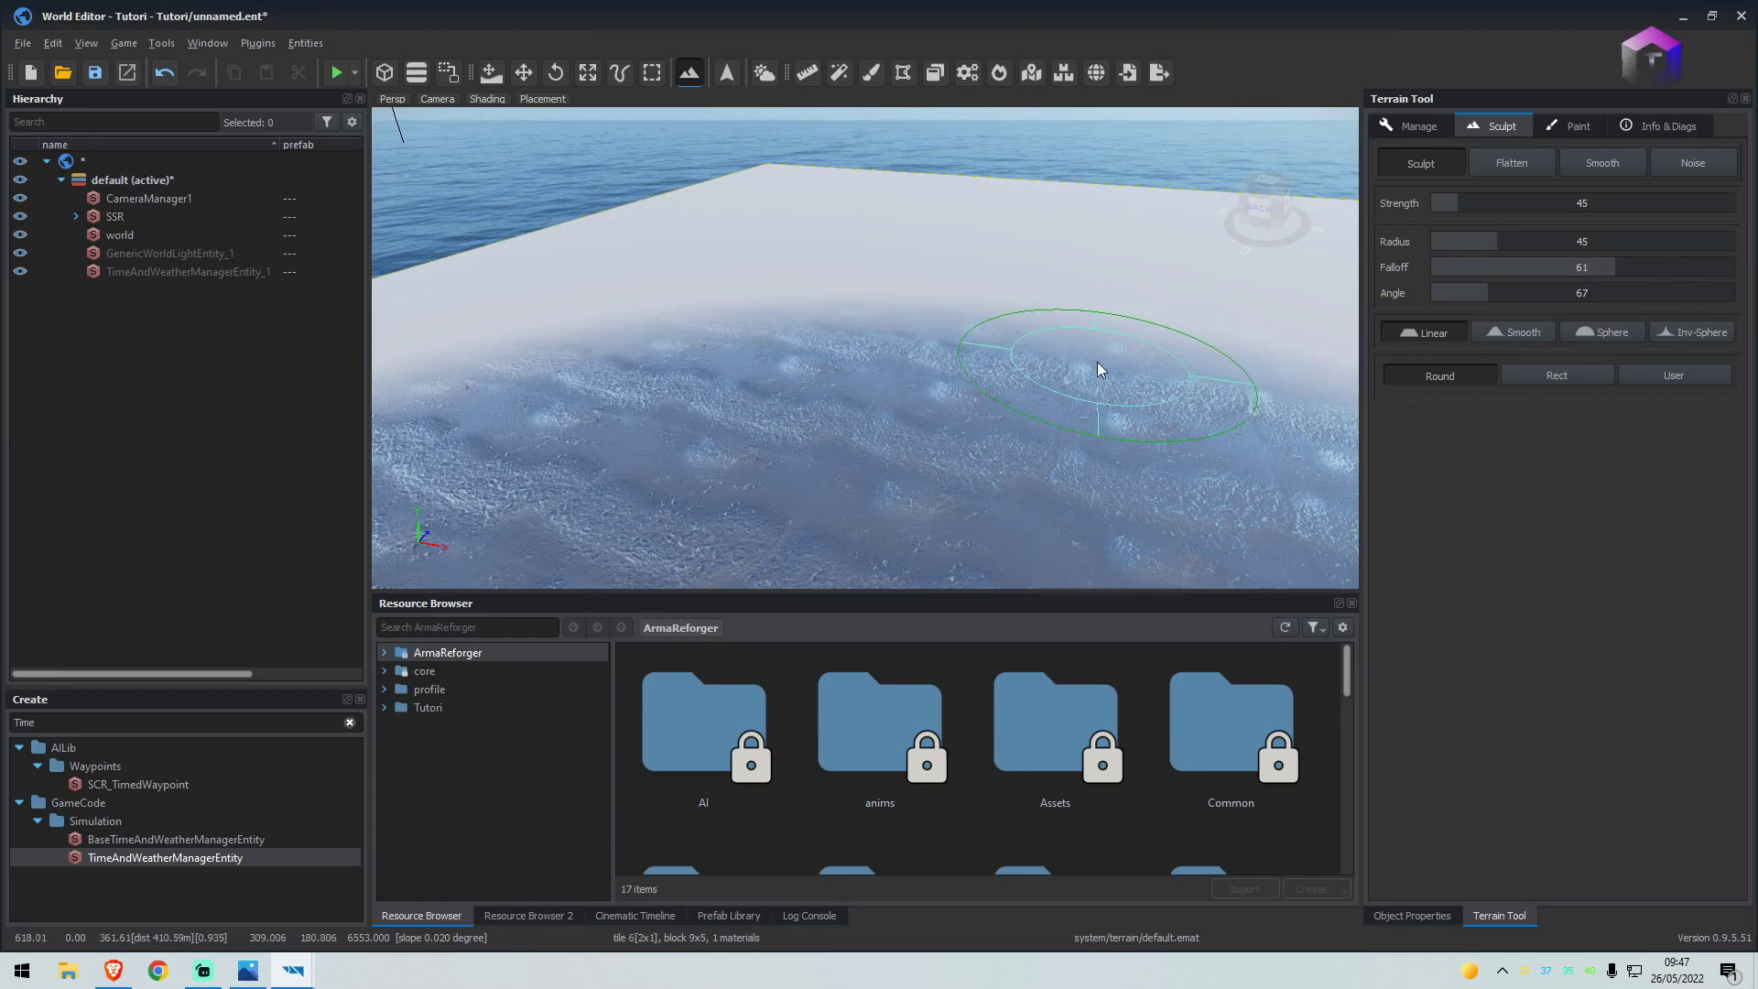
double_click(1502, 266)
key("Return")
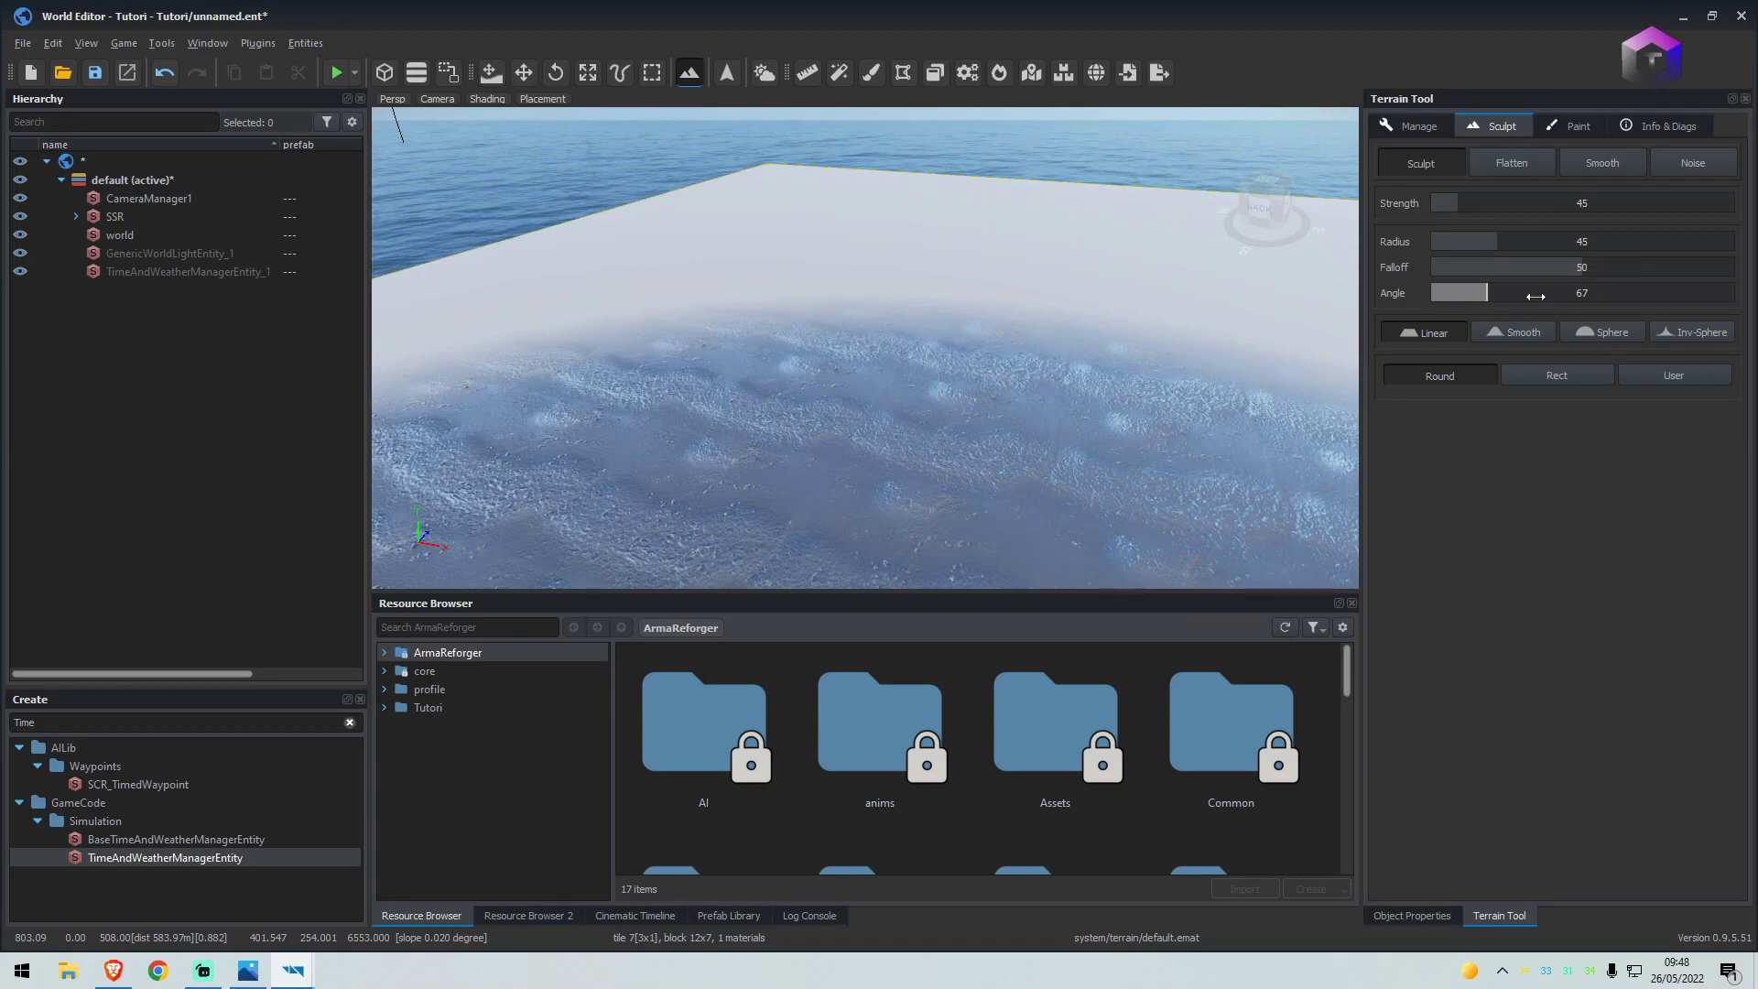
double_click(1537, 295)
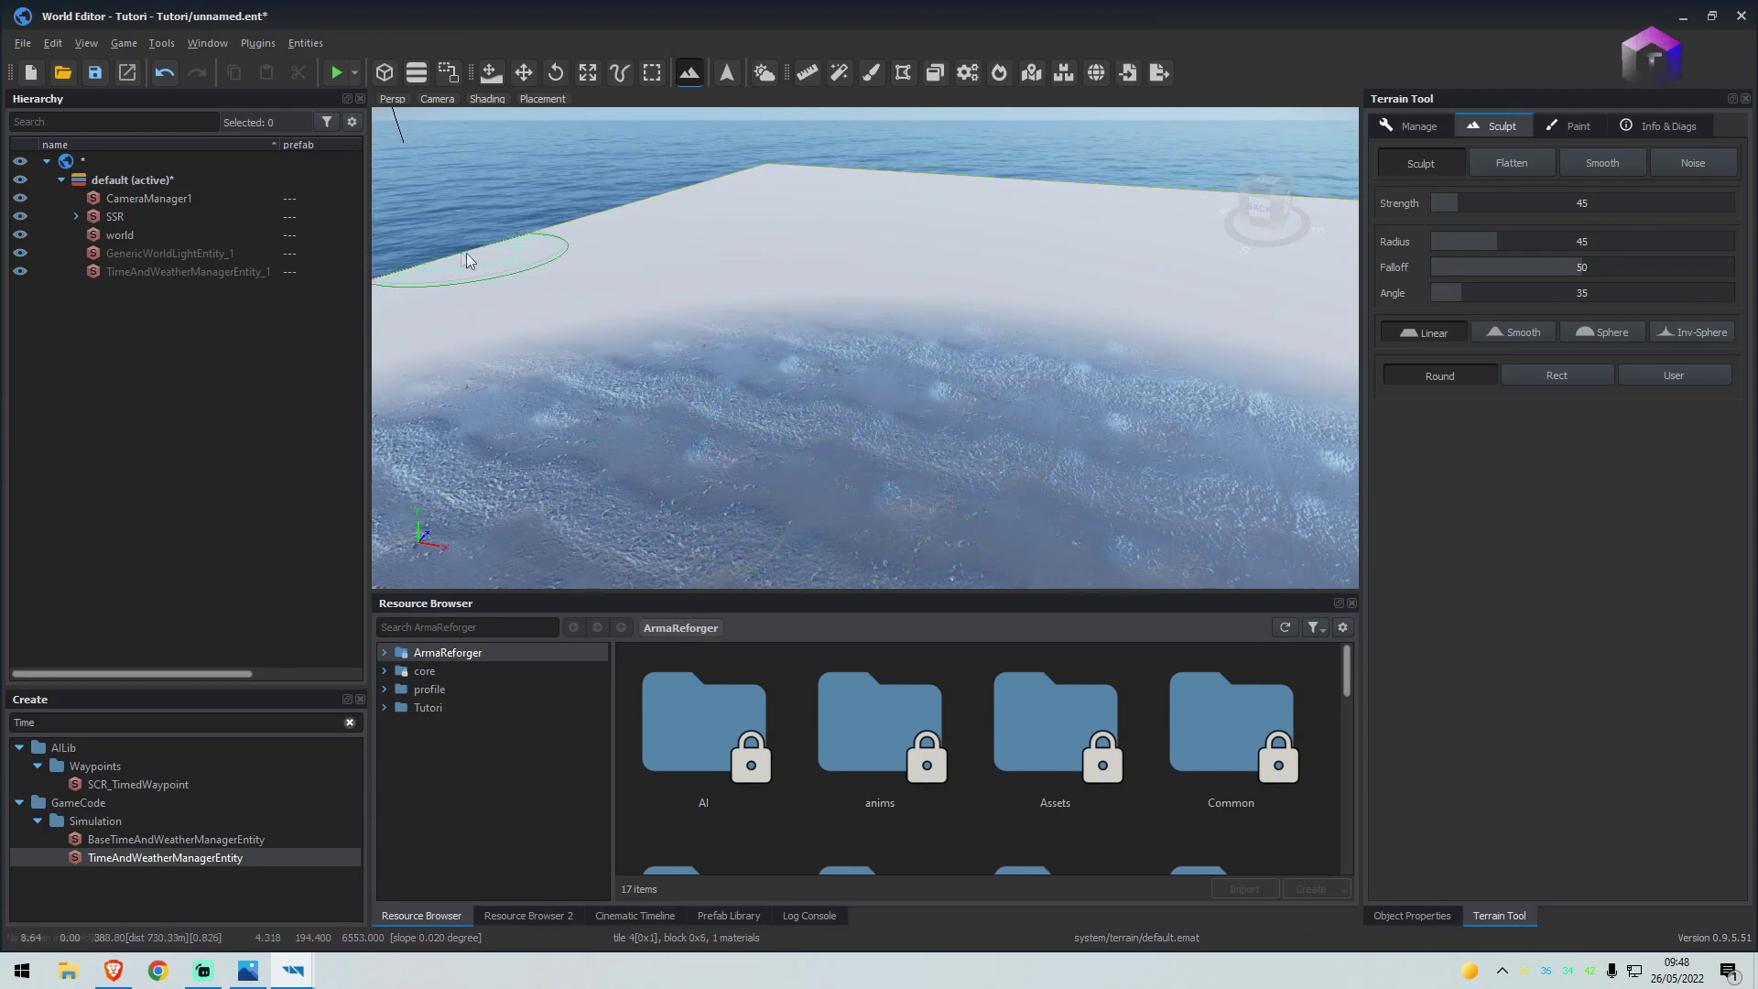
left_click(95, 73)
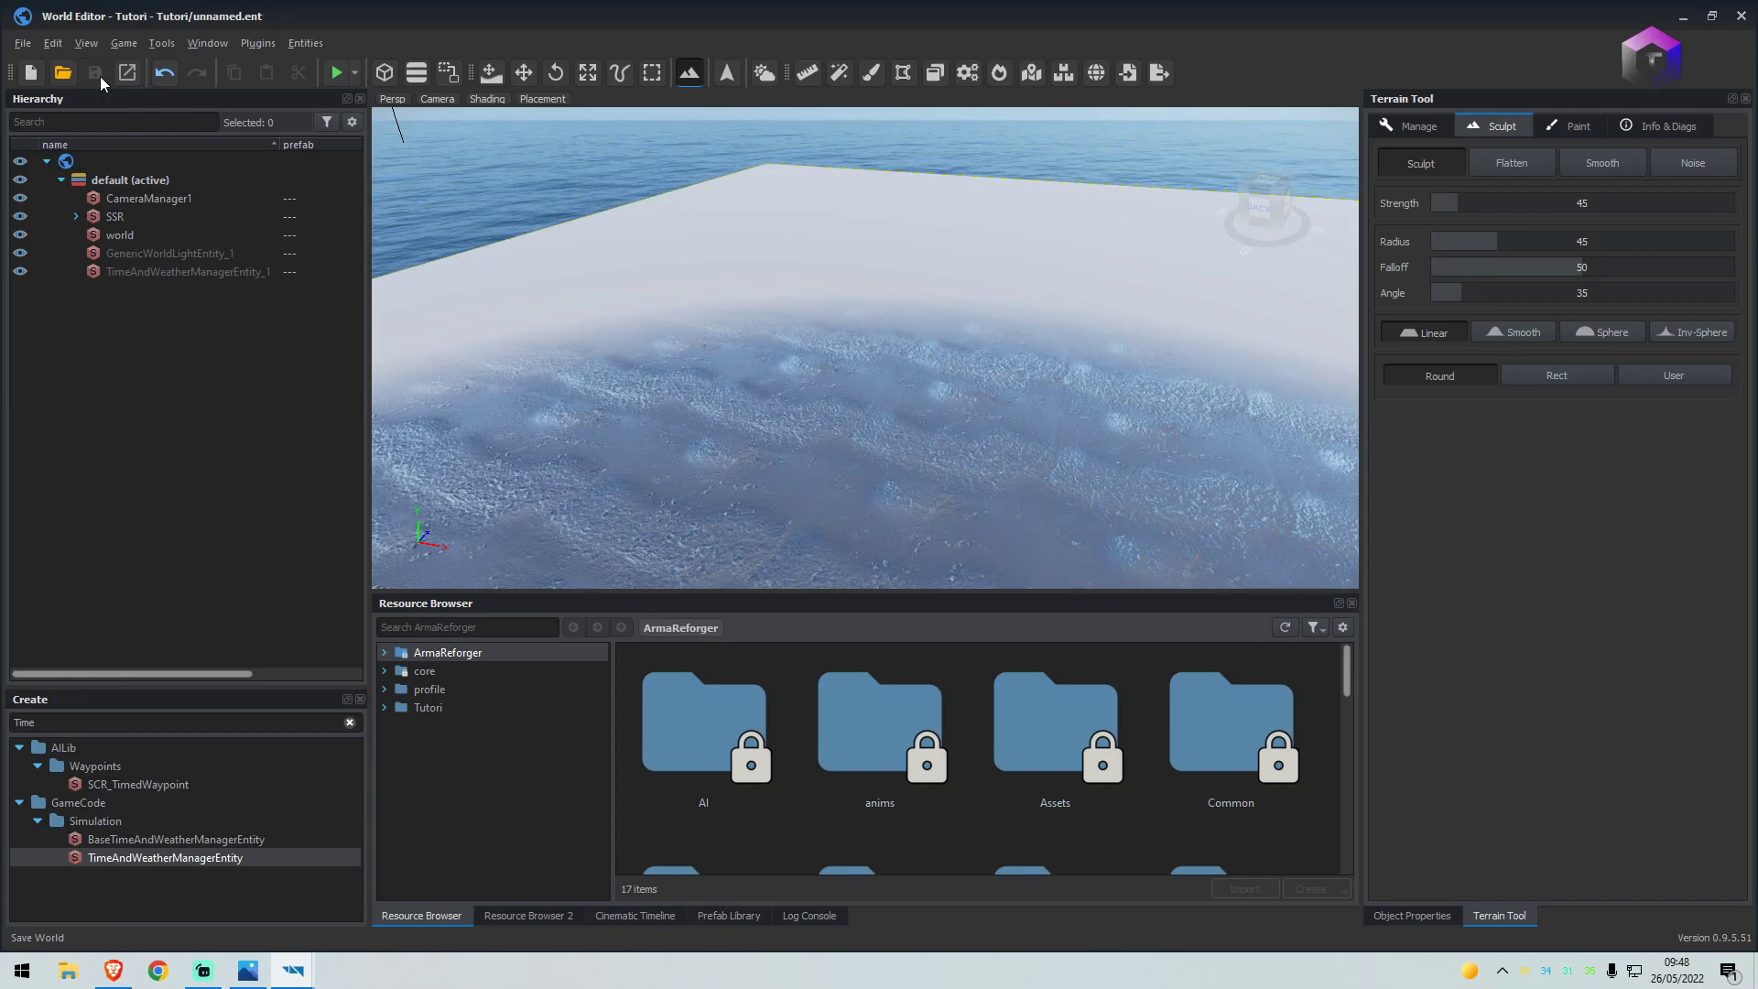
Generate the terrain's normal map with Best nearest tile texture size, intensity 1.00 and By vertices interpolation
mouse_move(1016, 439)
right_mouse_down()
mouse_move(852, 453)
mouse_move(1012, 394)
mouse_move(897, 330)
mouse_move(641, 393)
mouse_move(587, 385)
mouse_move(751, 430)
mouse_move(724, 417)
mouse_move(755, 380)
right_mouse_up()
key("w")
key("s")
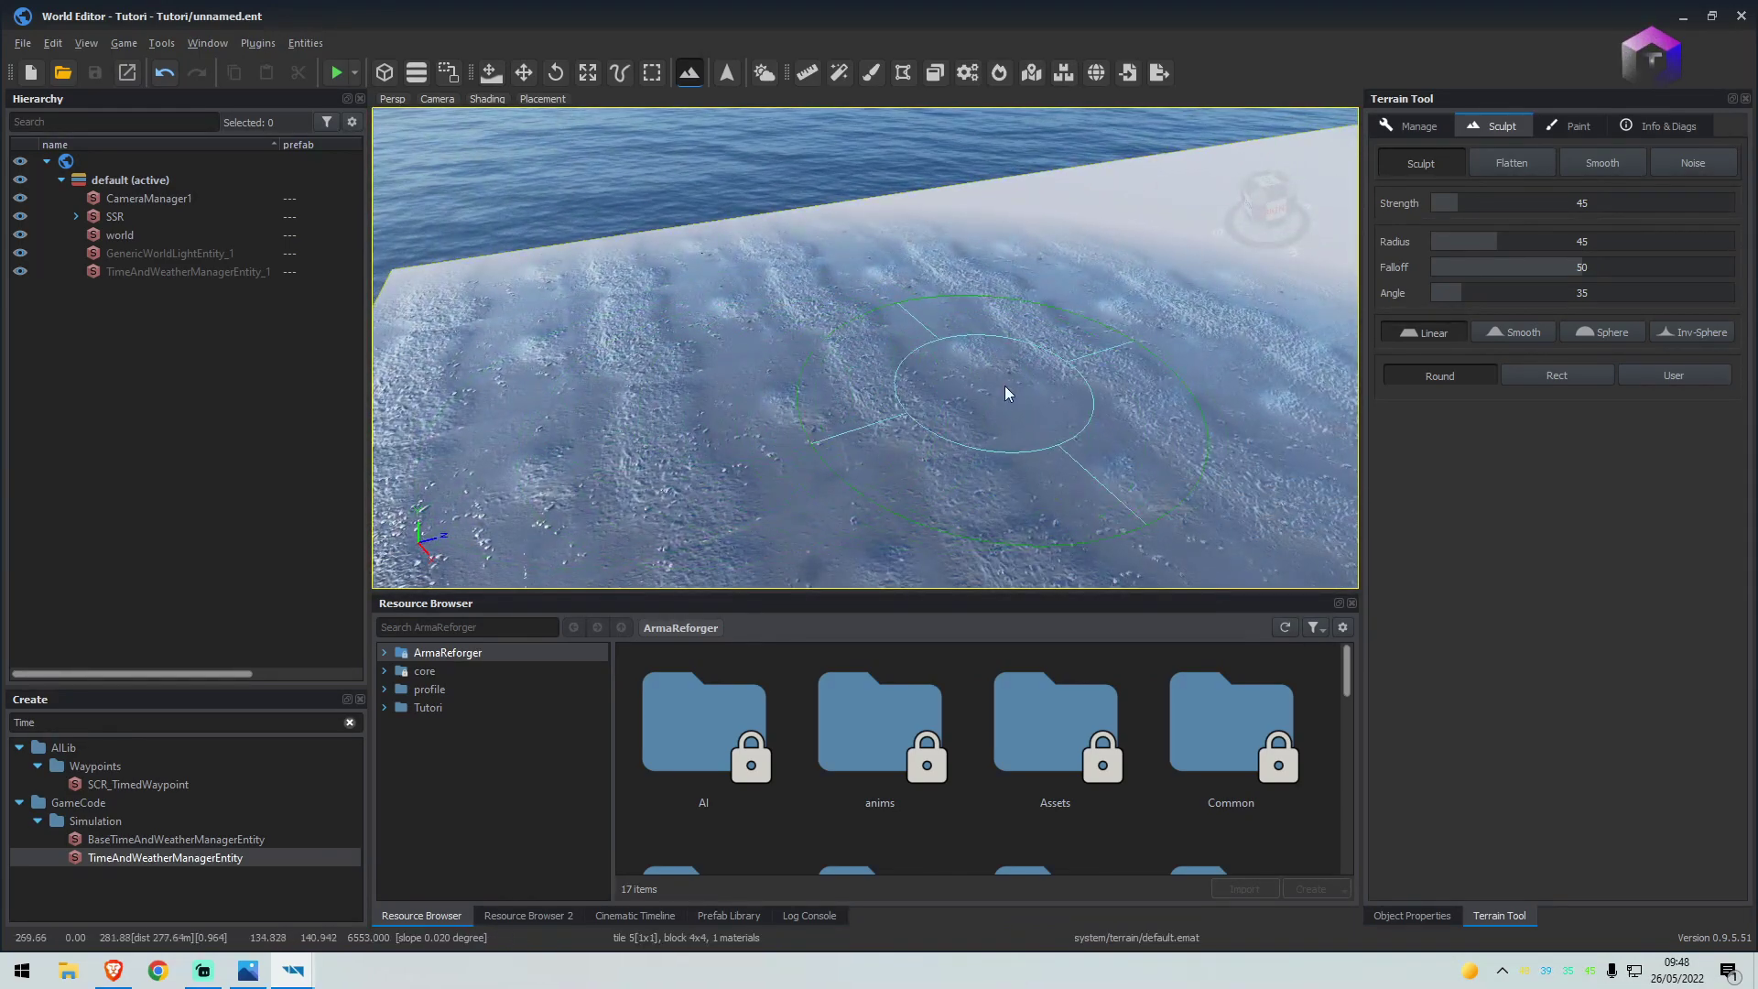
right_click_drag(1060, 422, 1127, 412)
key("w")
right_click_drag(760, 400, 774, 403)
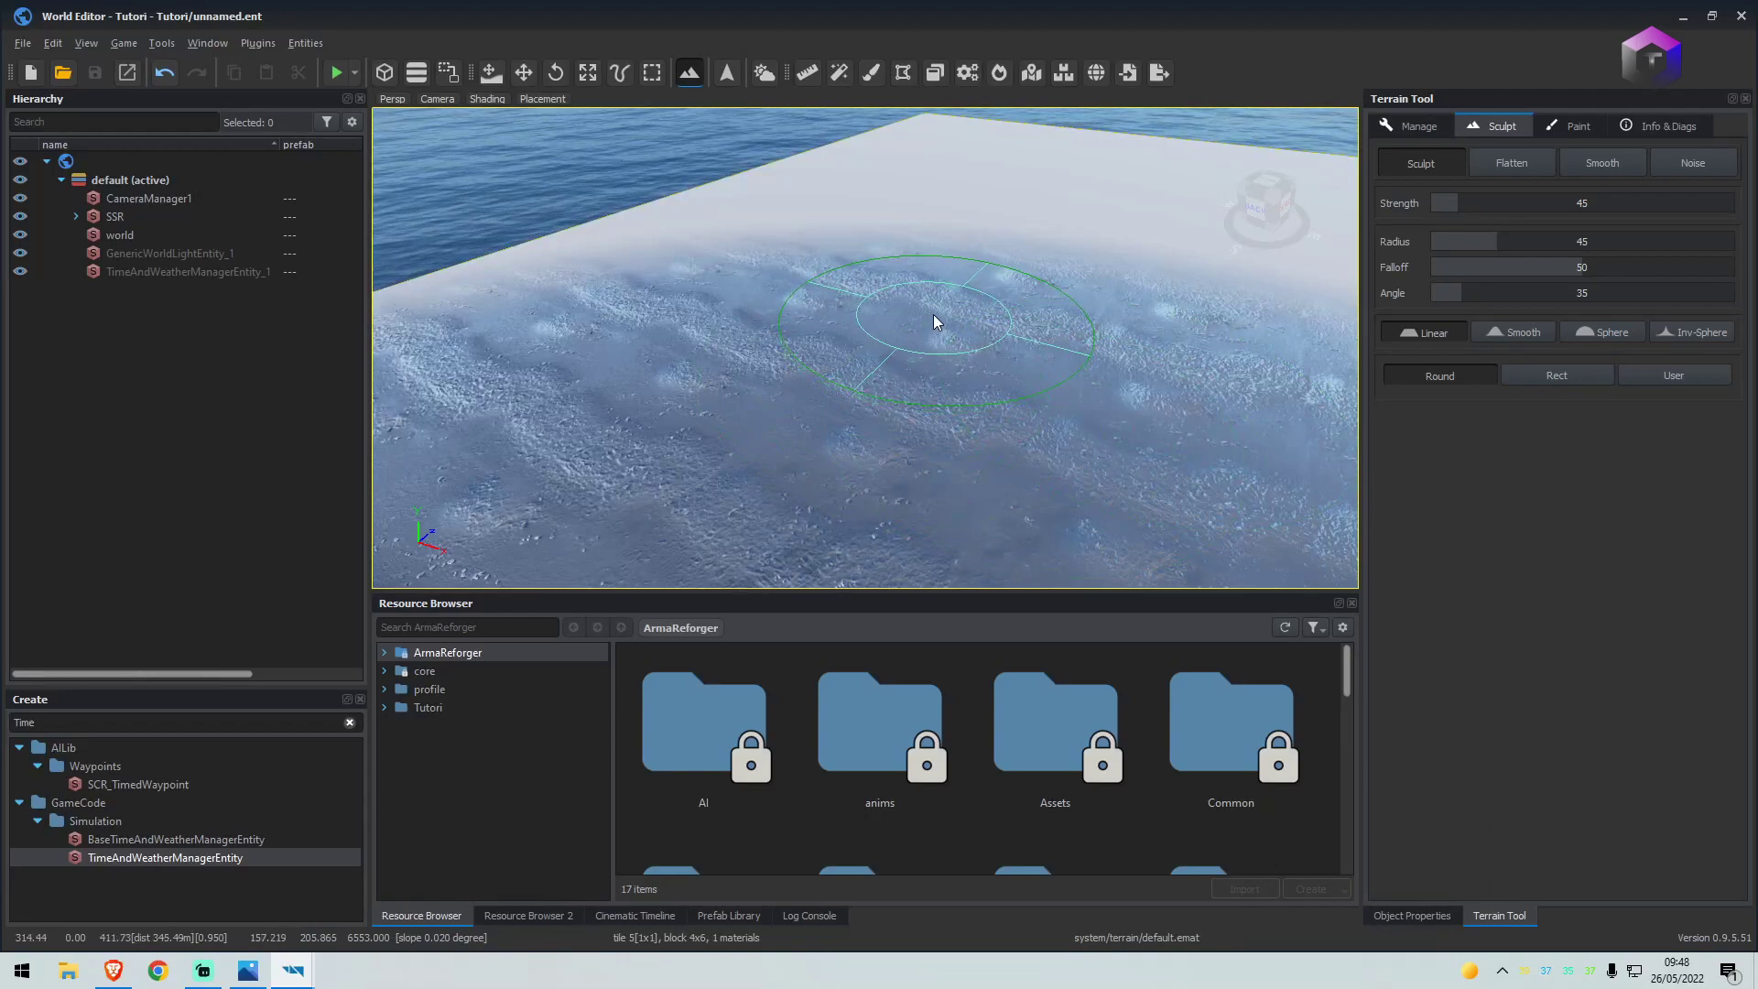
key("ctrl+g")
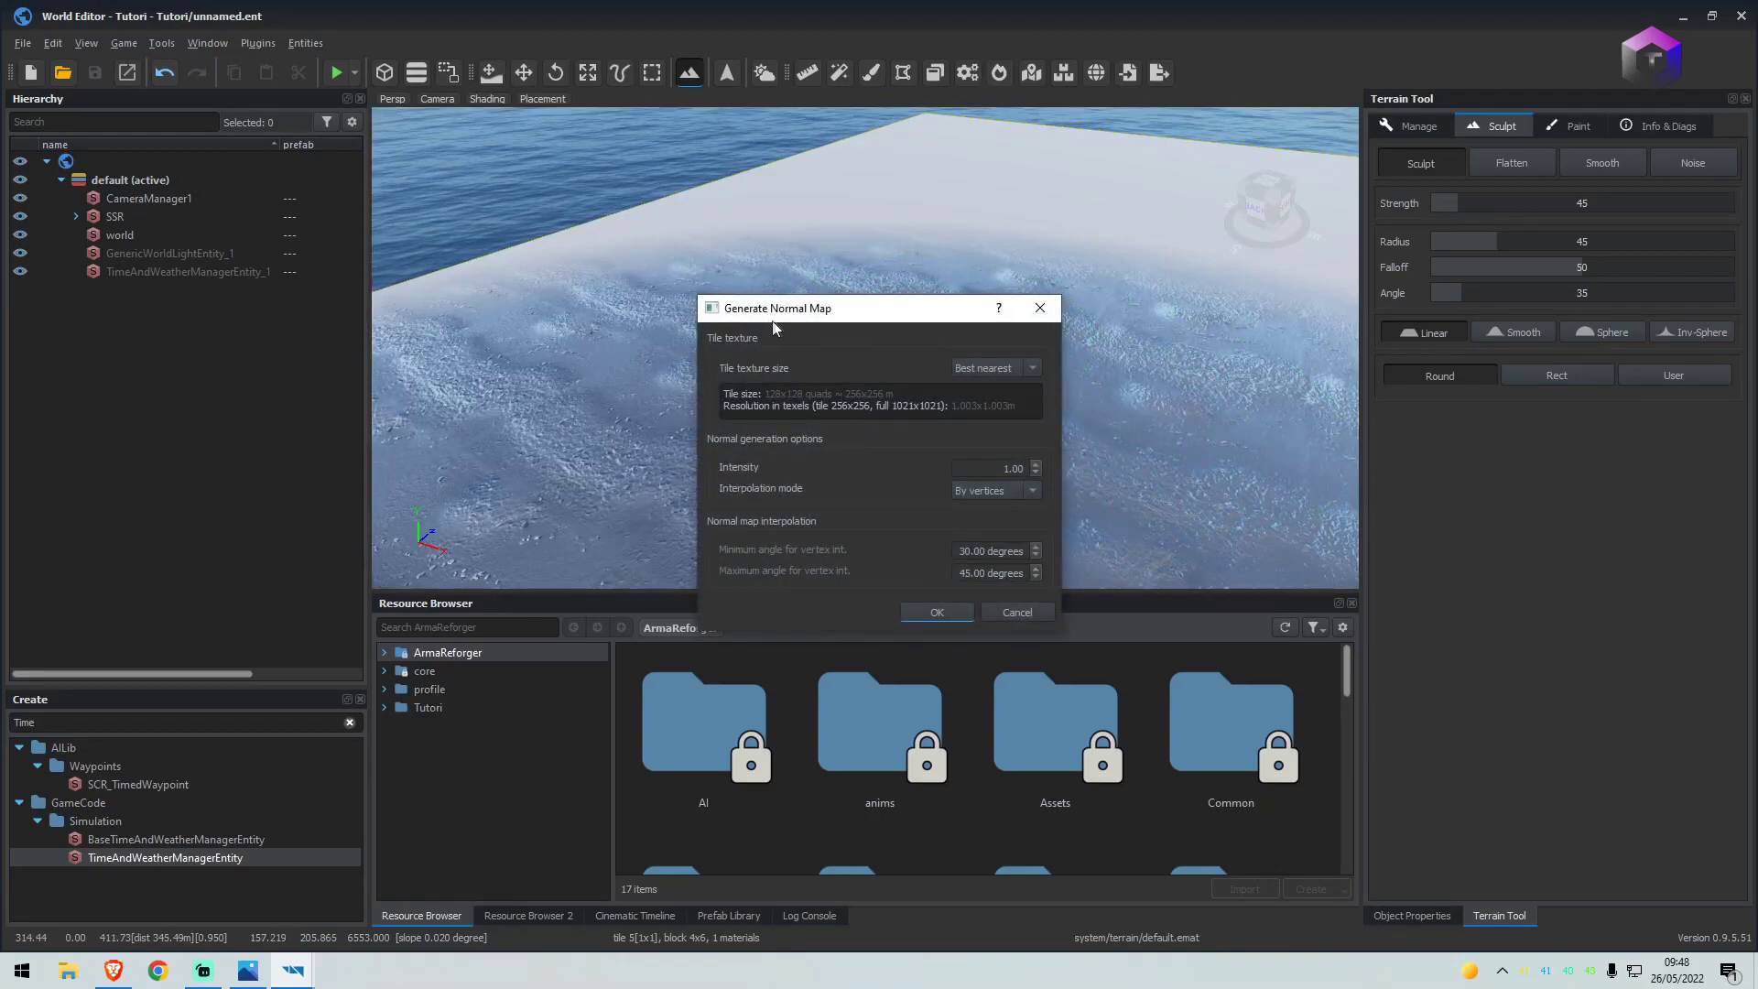
left_click(933, 612)
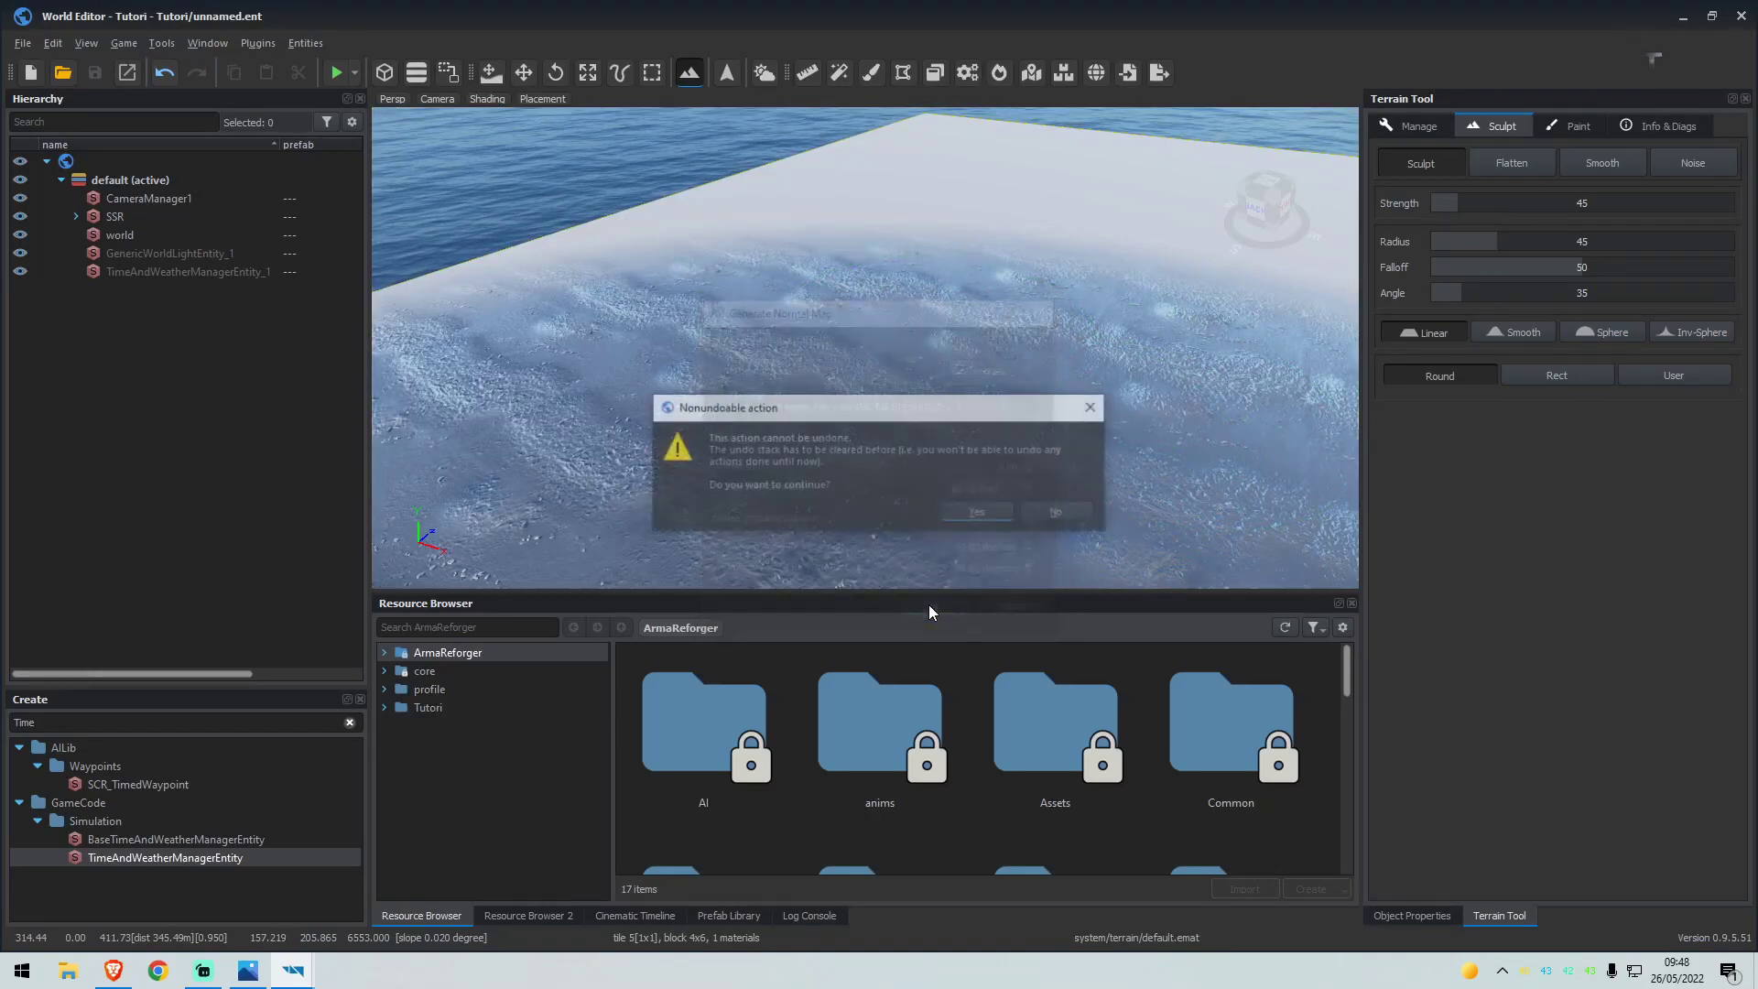
left_click(967, 511)
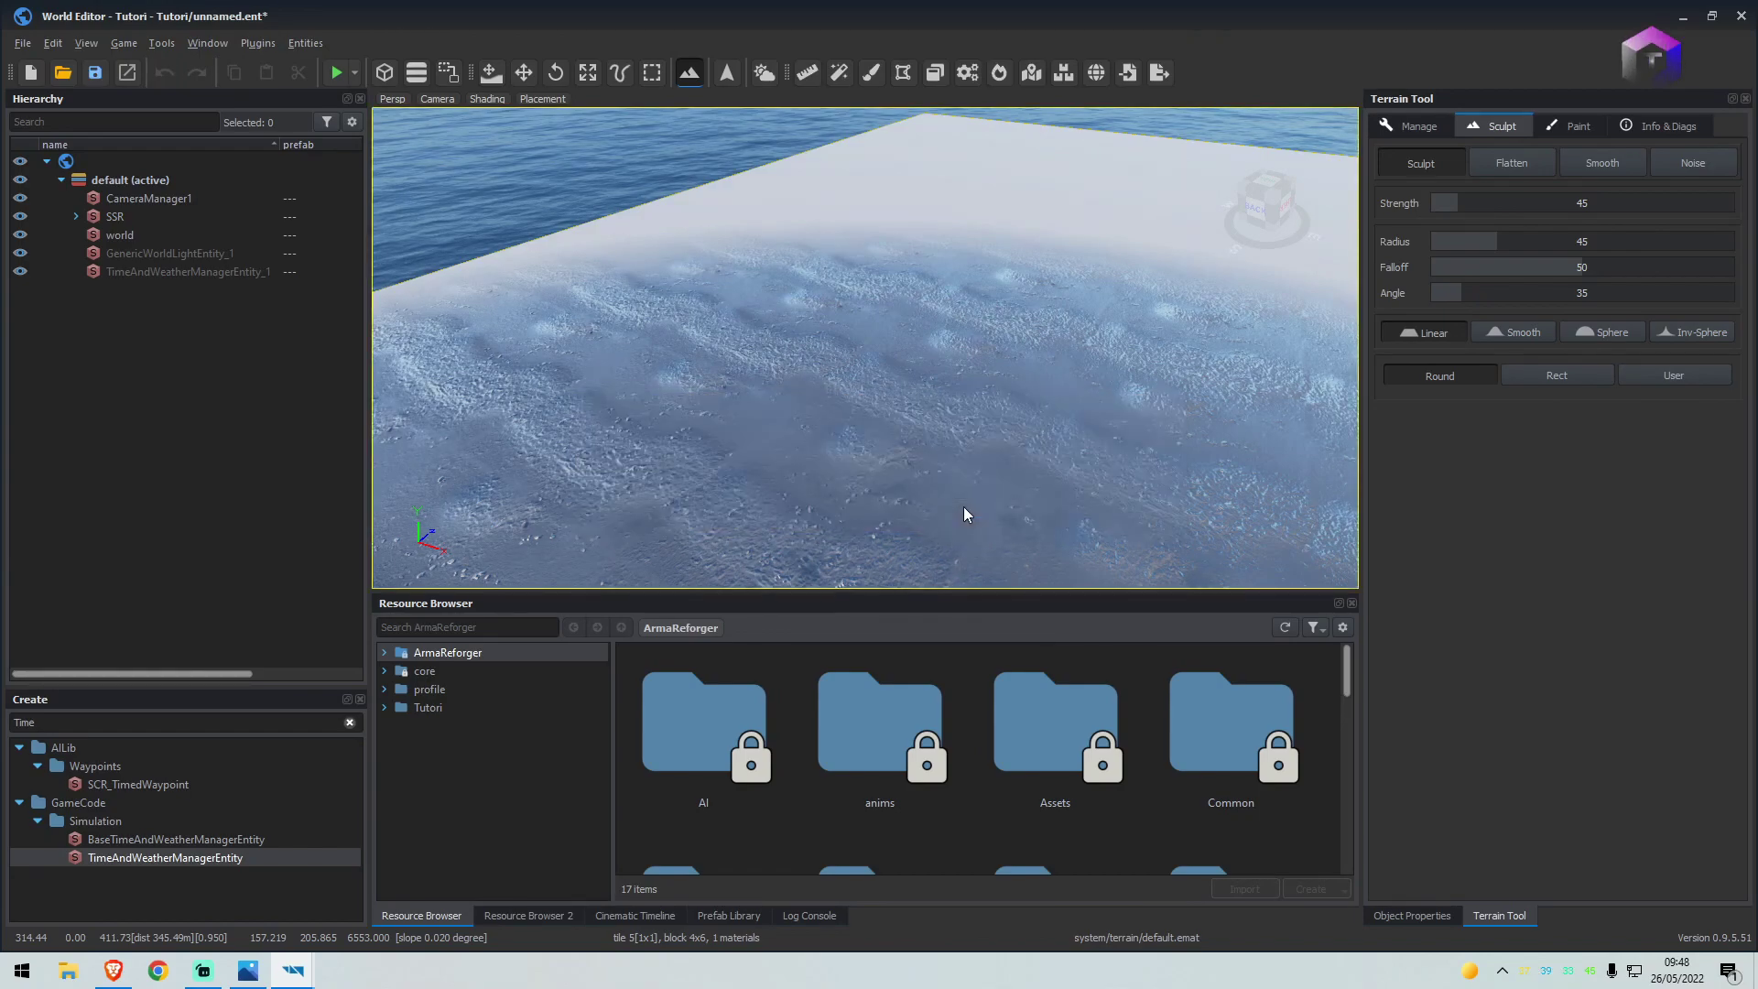
Sculpt several raised hills and connected high ground across the flat terrain with the round linear brush
left_click(905, 286)
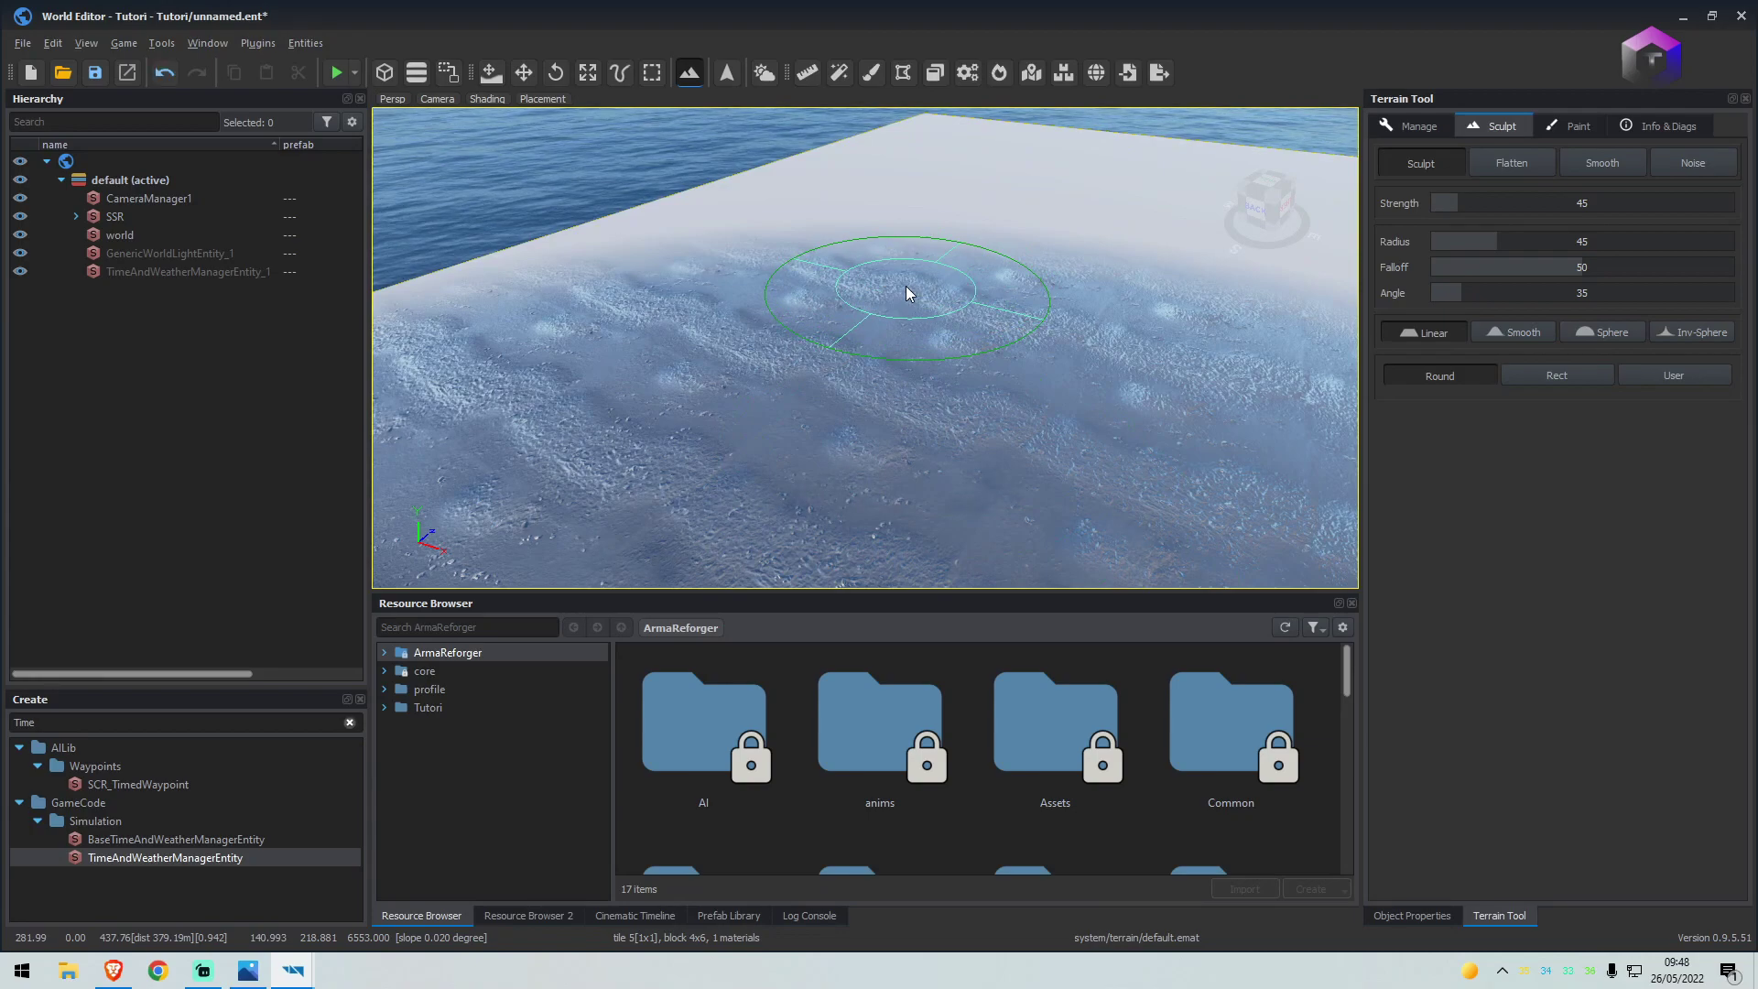
mouse_move(905, 290)
left_mouse_down()
mouse_move(874, 370)
mouse_move(877, 332)
mouse_move(910, 302)
mouse_move(897, 290)
mouse_move(966, 278)
mouse_move(1091, 393)
mouse_move(1216, 425)
mouse_move(1184, 311)
mouse_move(1207, 332)
mouse_move(1176, 445)
mouse_move(916, 490)
mouse_move(1111, 441)
mouse_move(1023, 494)
mouse_move(1068, 432)
left_mouse_up()
right_click_drag(1067, 425, 1201, 447)
key("s")
key("w")
mouse_move(1205, 383)
left_mouse_down()
mouse_move(1267, 405)
mouse_move(1256, 486)
mouse_move(1254, 423)
left_mouse_up()
mouse_move(1255, 423)
right_mouse_down()
mouse_move(1081, 438)
mouse_move(1090, 365)
right_mouse_up()
key("d")
mouse_move(1089, 364)
left_mouse_down()
mouse_move(1122, 384)
mouse_move(1150, 445)
mouse_move(1123, 436)
left_mouse_up()
mouse_move(1156, 271)
left_mouse_down()
mouse_move(1218, 409)
mouse_move(1077, 267)
mouse_move(986, 247)
mouse_move(1024, 302)
mouse_move(962, 431)
mouse_move(817, 462)
left_mouse_up()
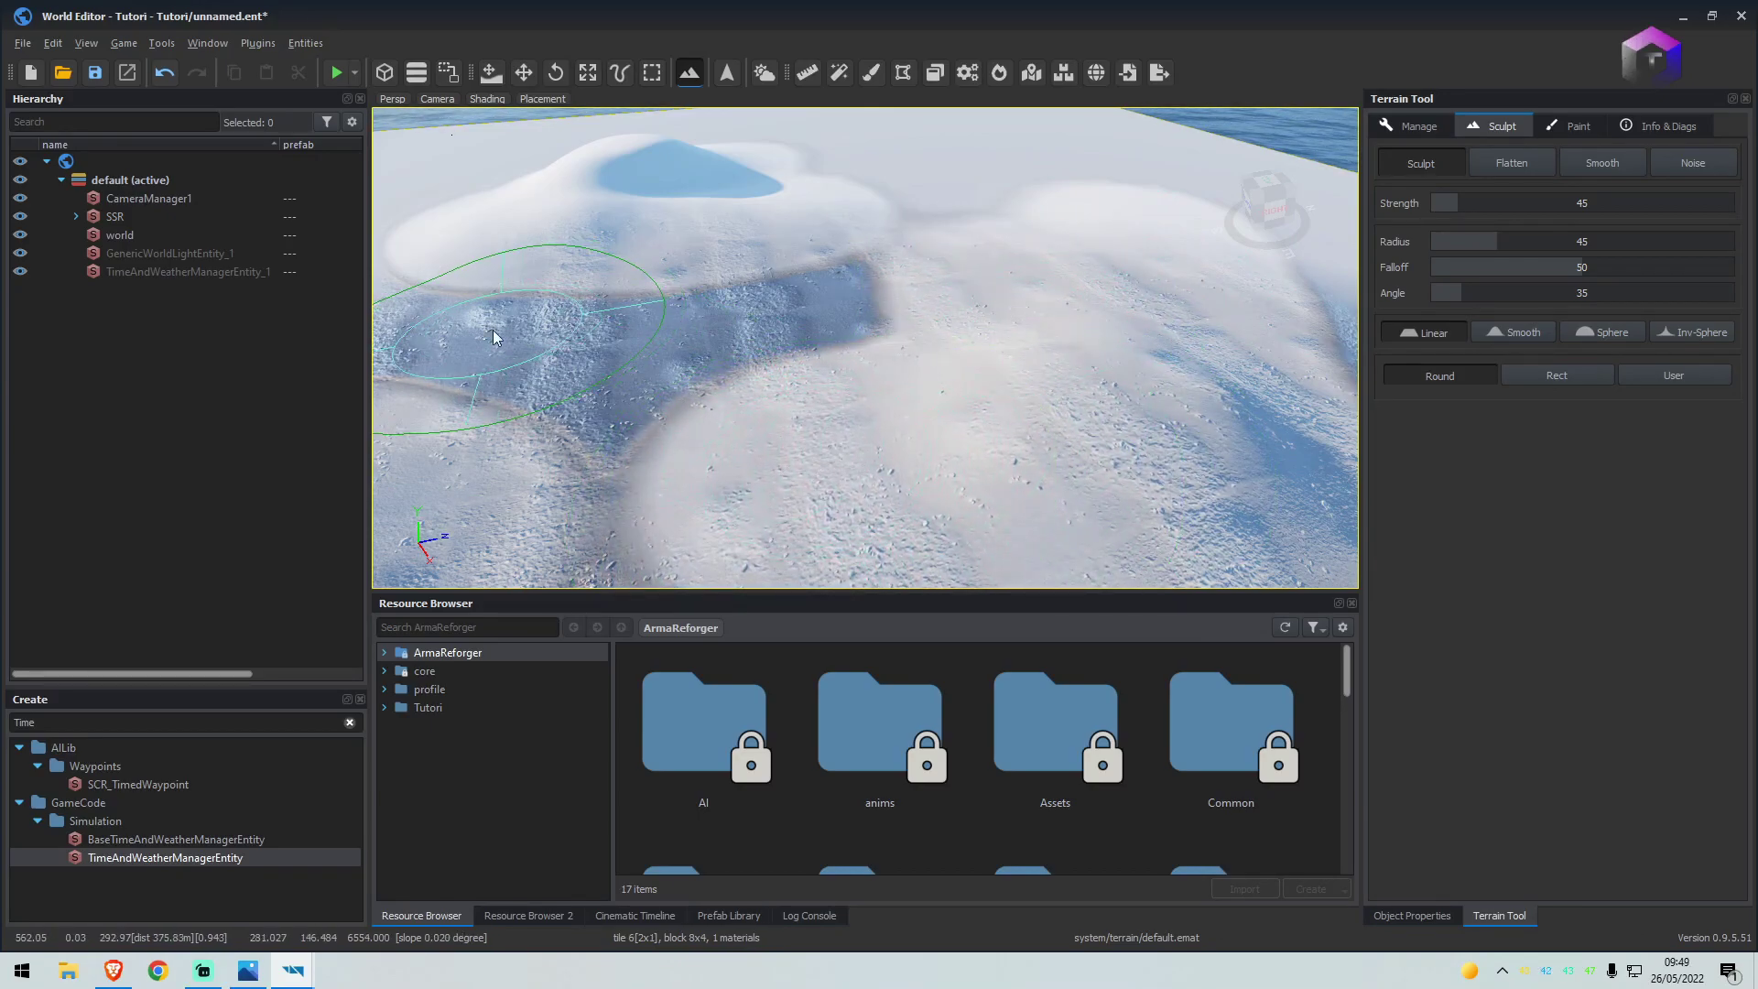
left_click_drag(494, 335, 484, 334)
right_click_drag(609, 347, 688, 338)
mouse_move(549, 384)
left_mouse_down()
mouse_move(537, 396)
mouse_move(752, 312)
left_mouse_up()
mouse_move(758, 320)
right_mouse_down()
mouse_move(852, 329)
mouse_move(732, 343)
mouse_move(676, 323)
right_mouse_up()
mouse_move(765, 346)
left_mouse_down()
mouse_move(898, 451)
mouse_move(935, 270)
left_mouse_up()
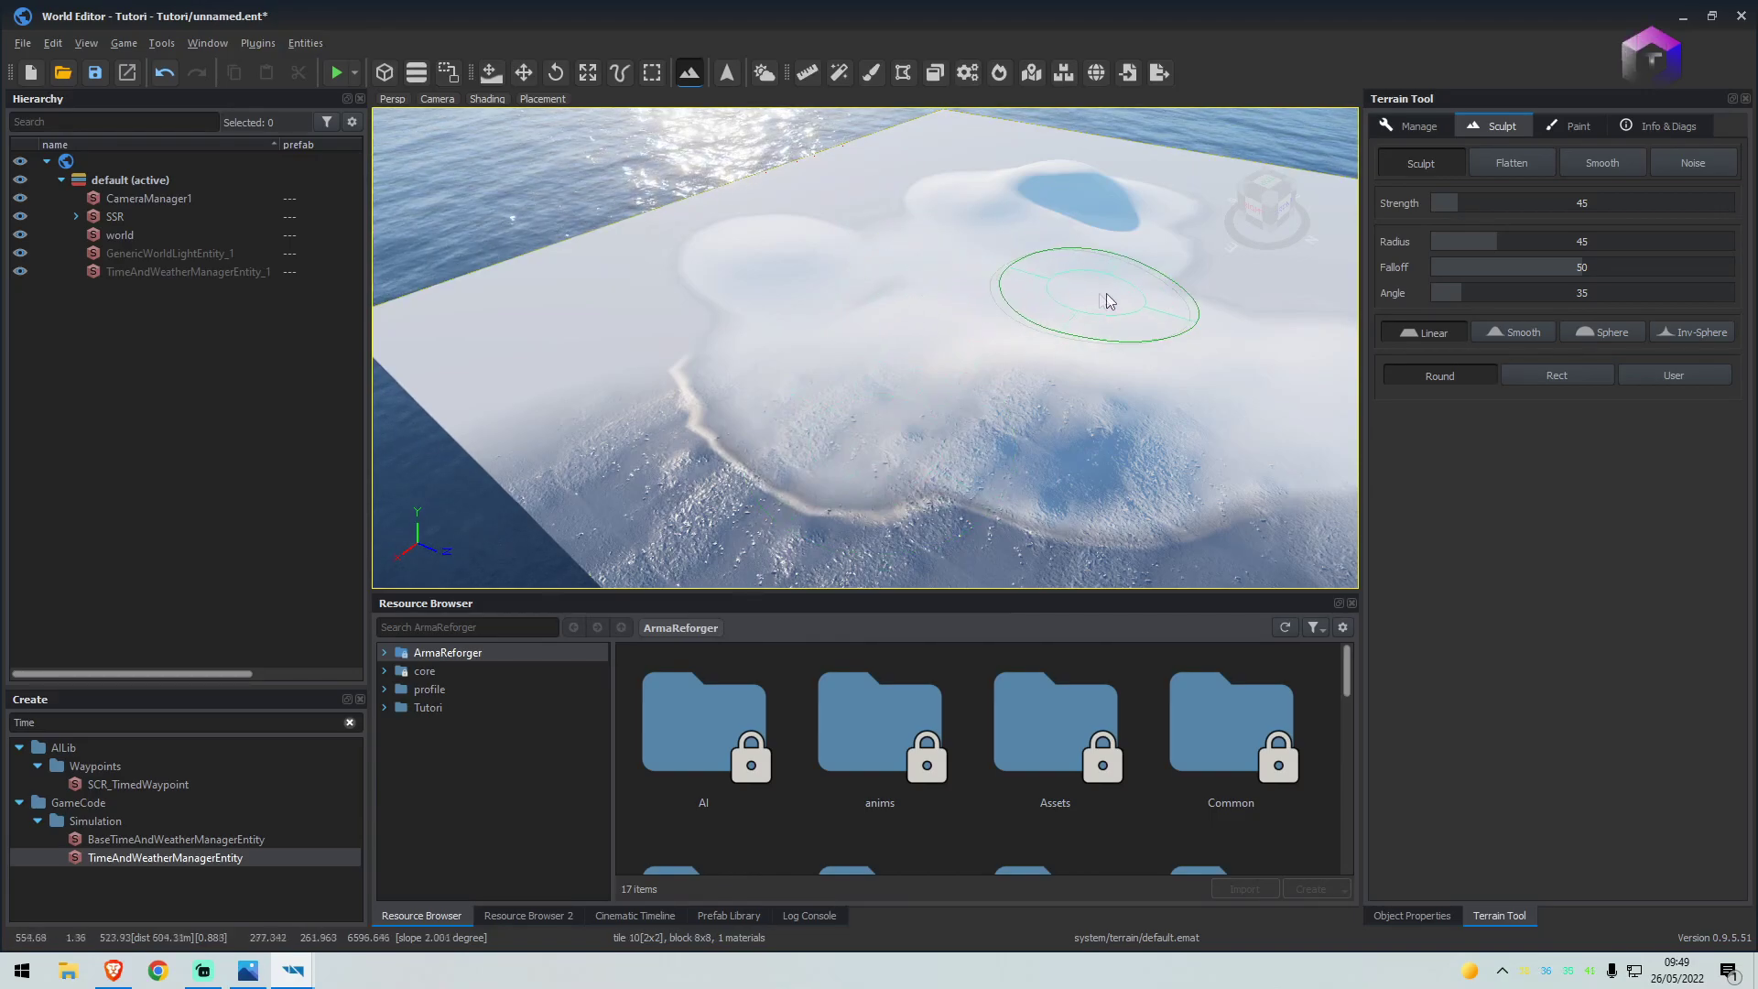
Save the world, play-test it in game mode from ground level, and return to the editor
key("w")
mouse_move(845, 321)
right_mouse_down()
mouse_move(902, 307)
mouse_move(916, 238)
right_mouse_up()
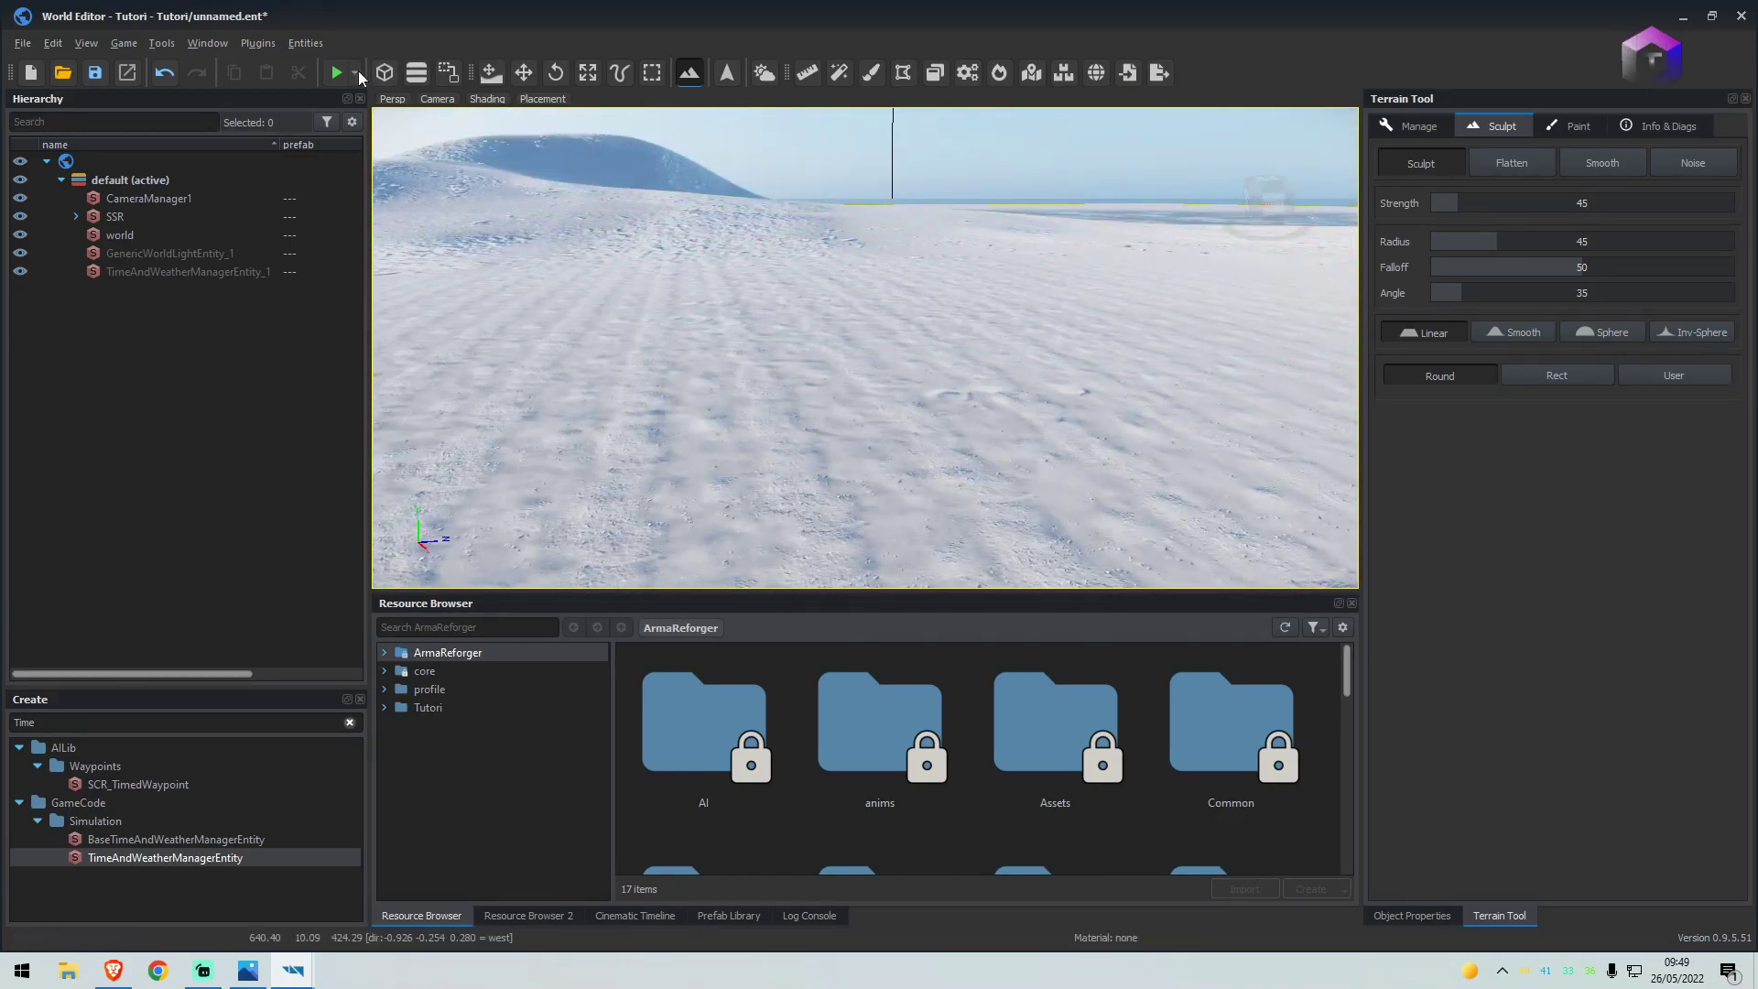
left_click(338, 73)
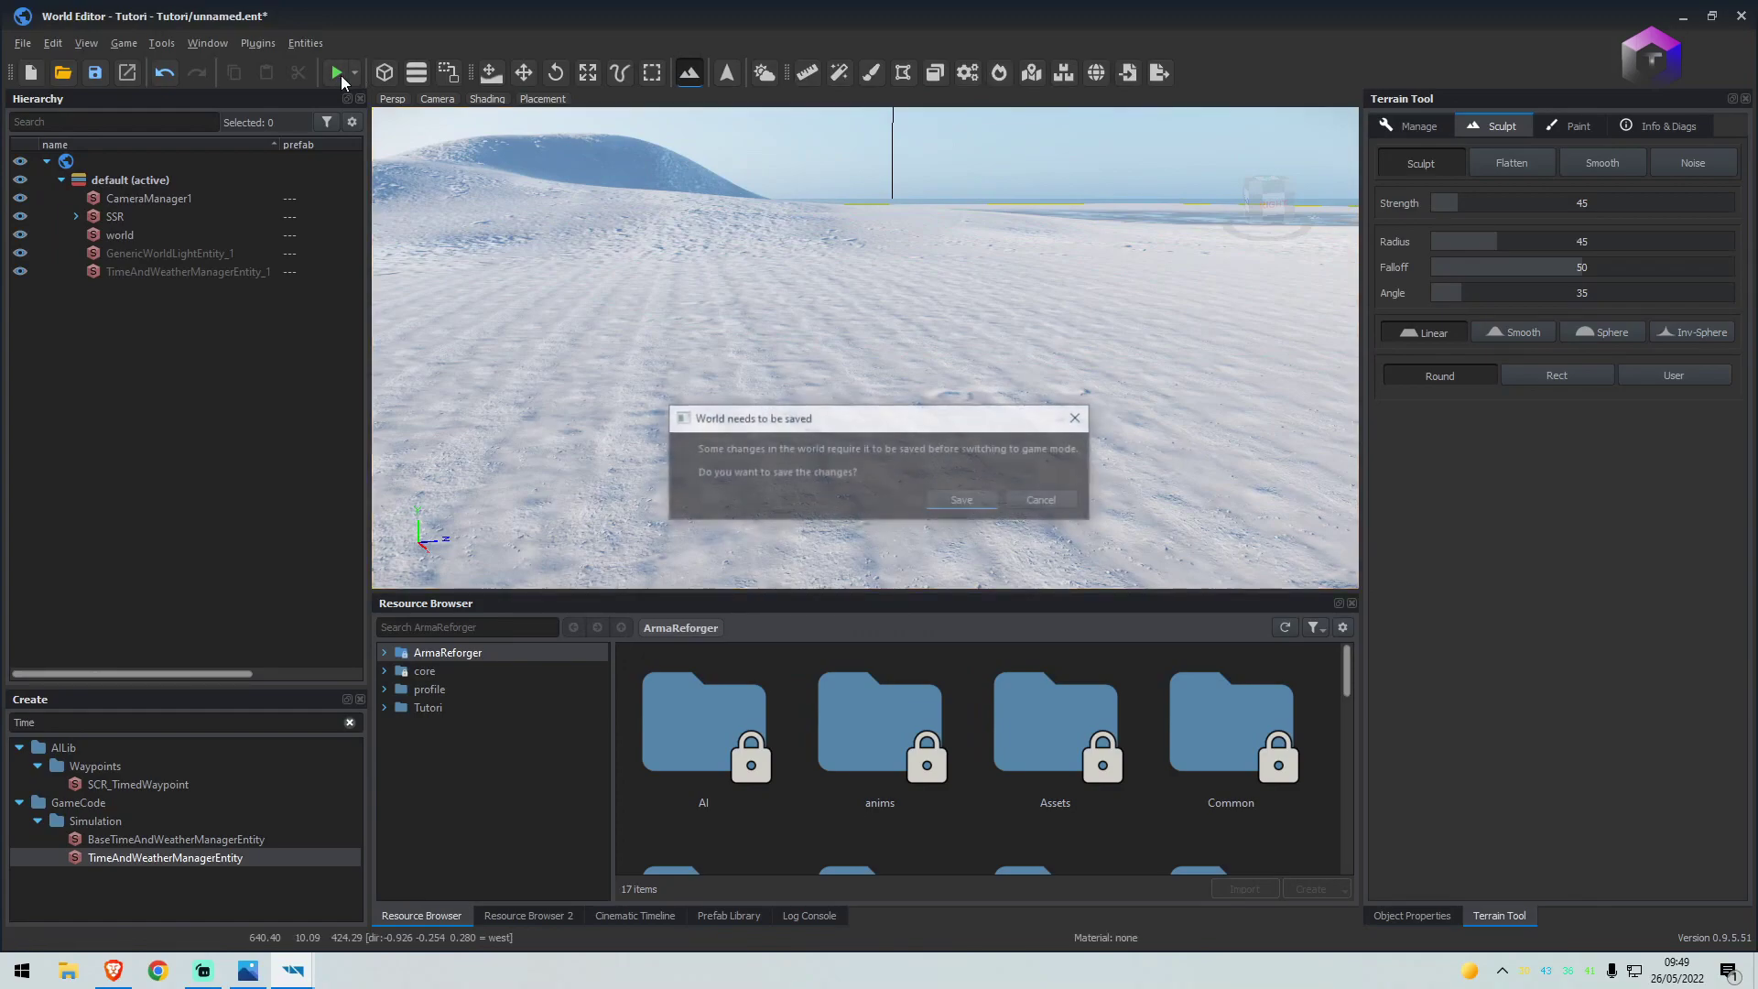
left_click(962, 501)
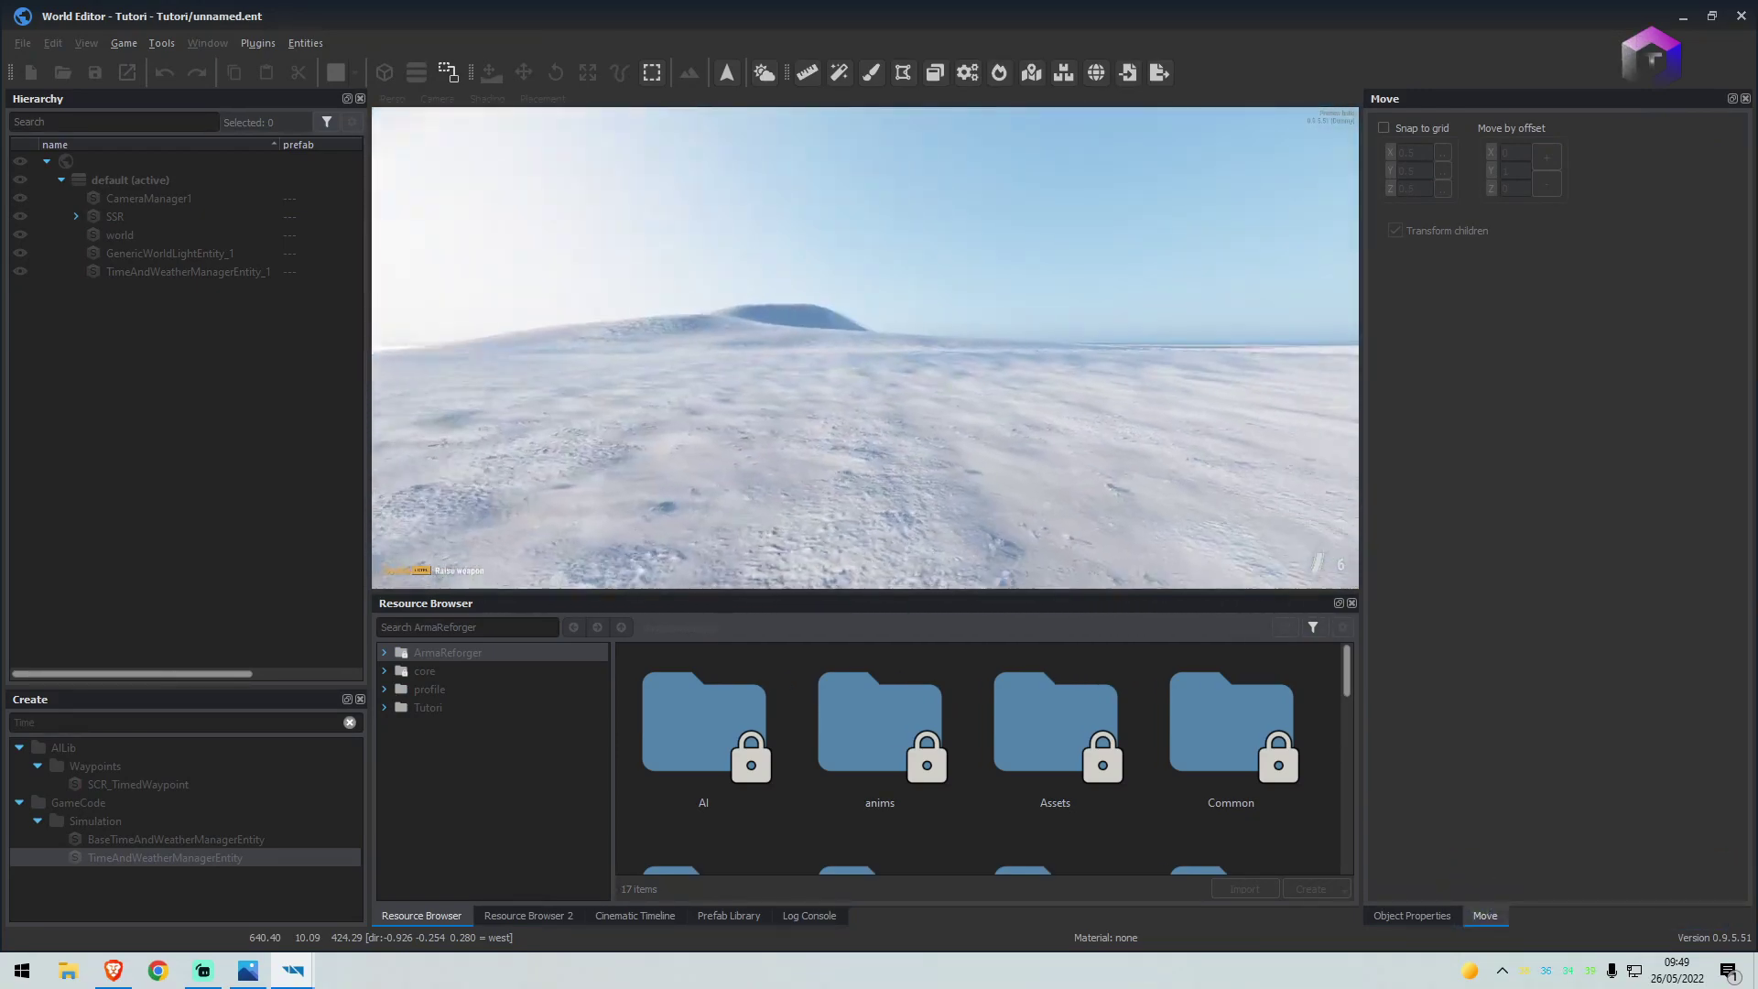
key("Escape")
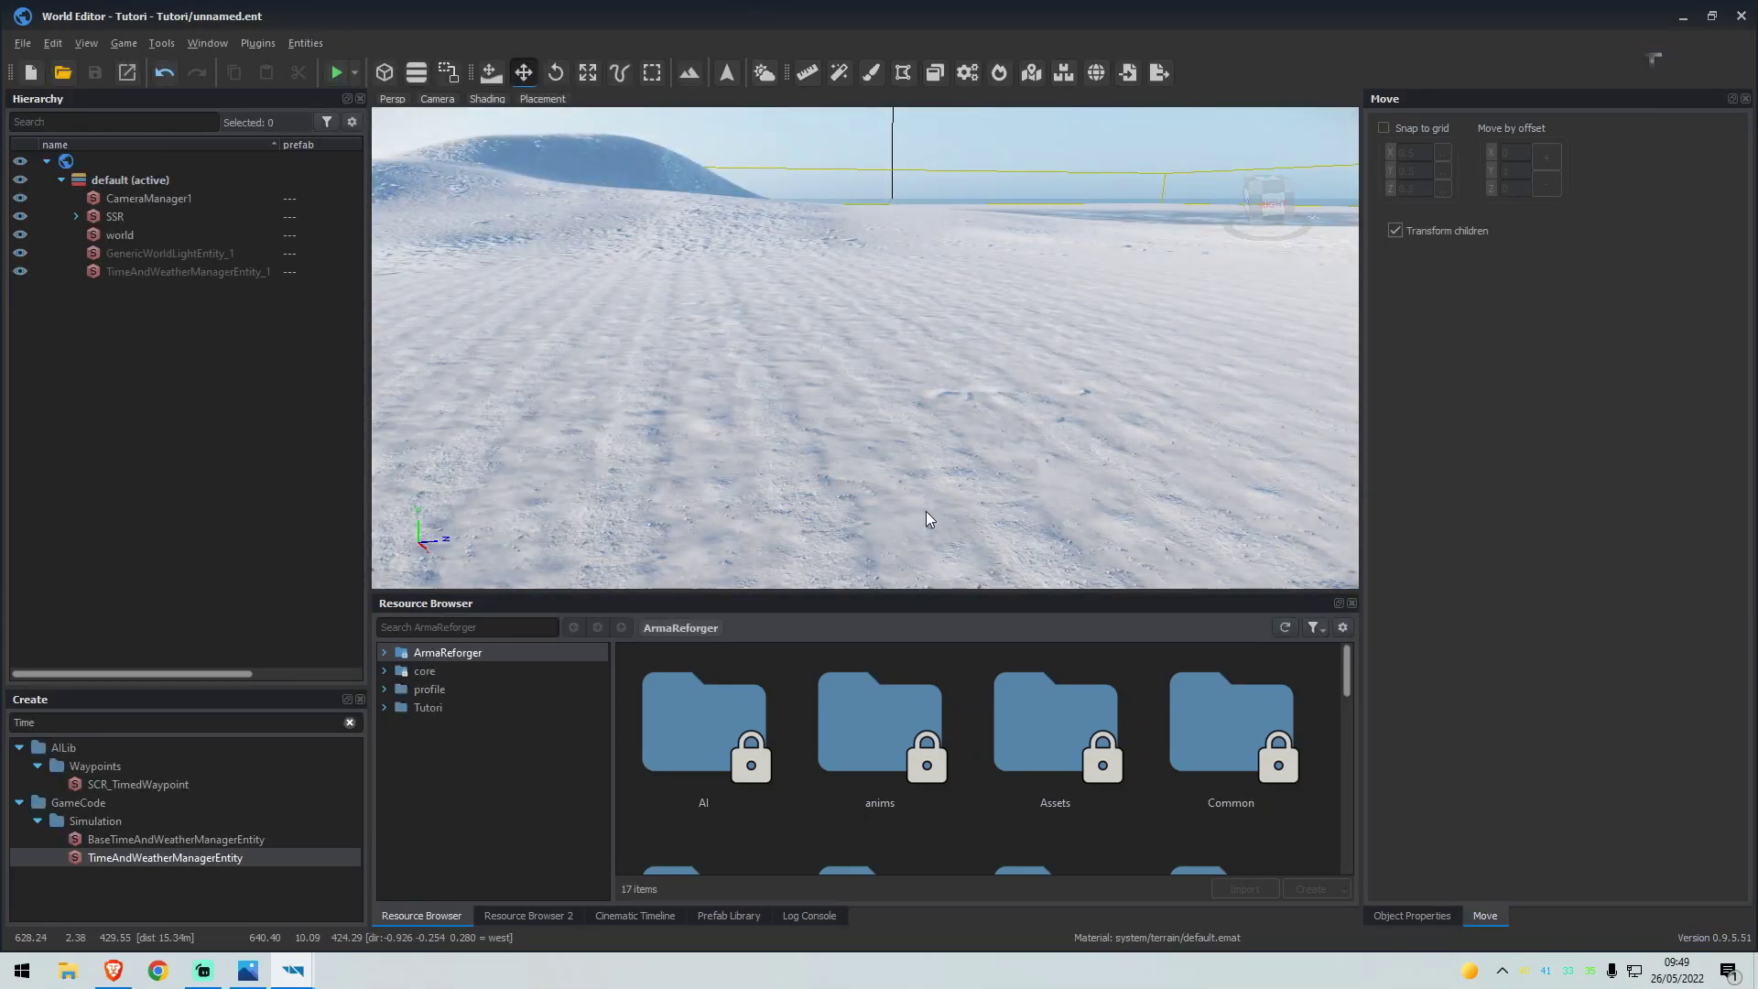
Change the material of the terrain's default surface layer to Grass_01.emat from Terrains/Common/Surfaces
scroll(893, 409, "down", 10)
right_click_drag(890, 396, 1021, 462)
key("w")
right_click_drag(890, 513, 873, 313)
left_click(685, 73)
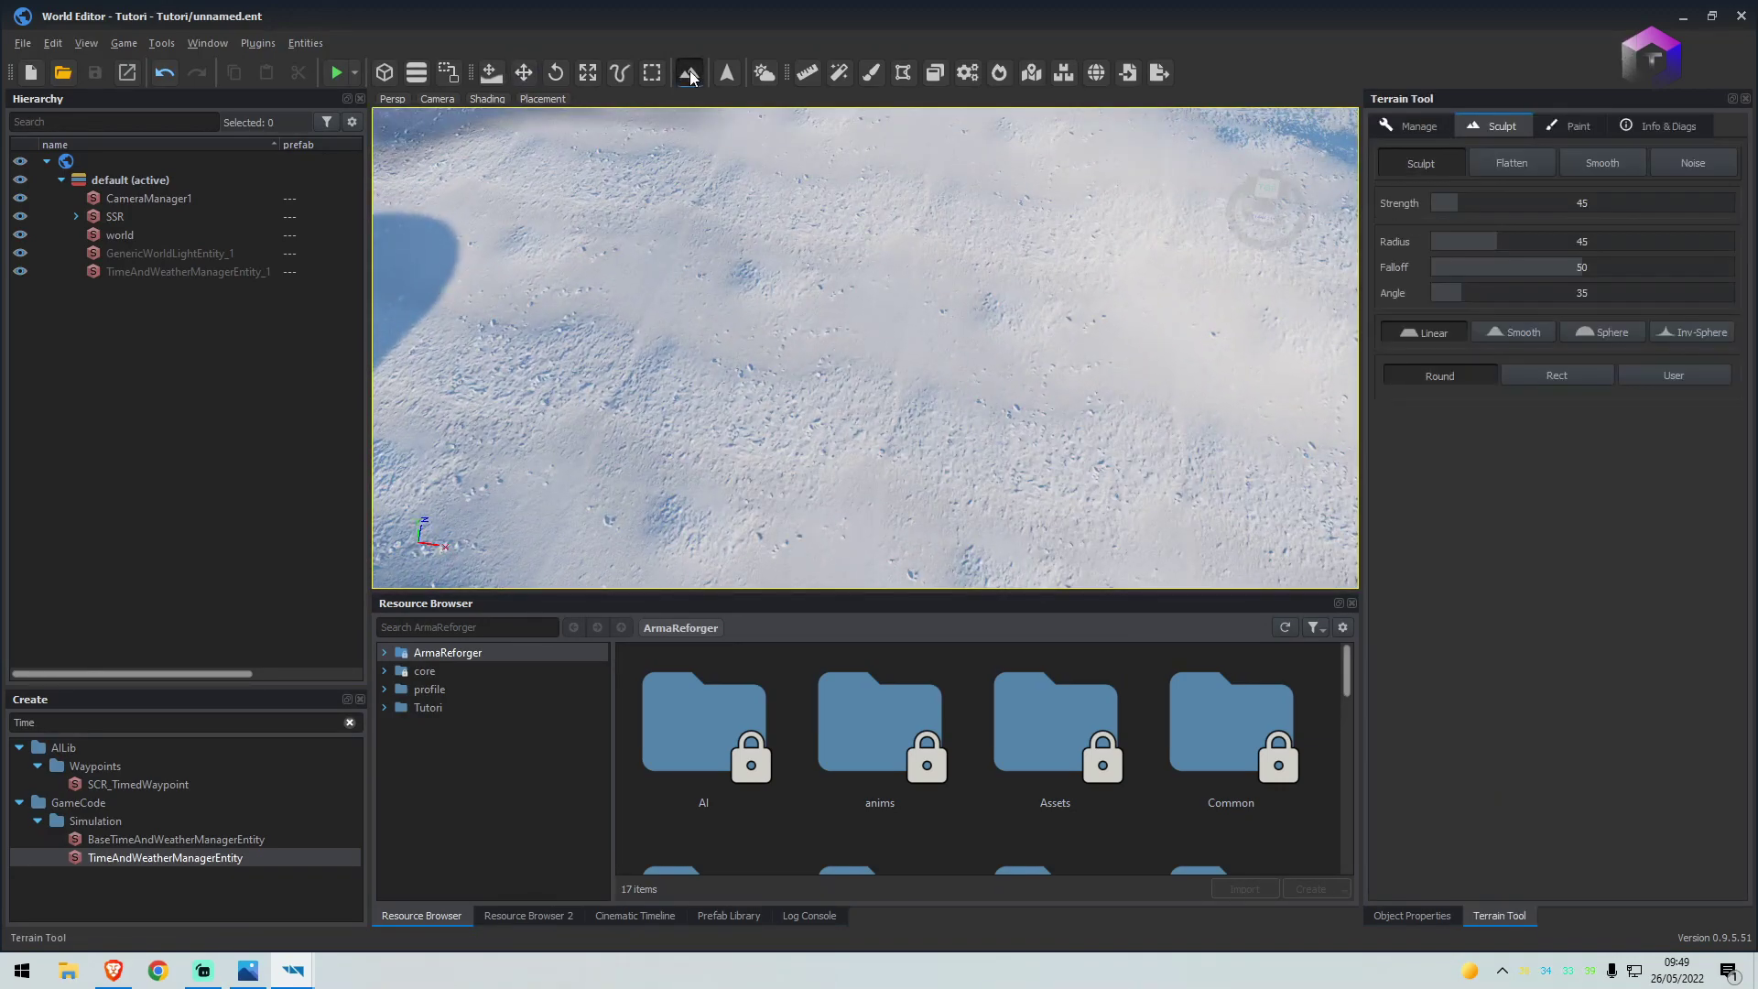
left_click(1558, 124)
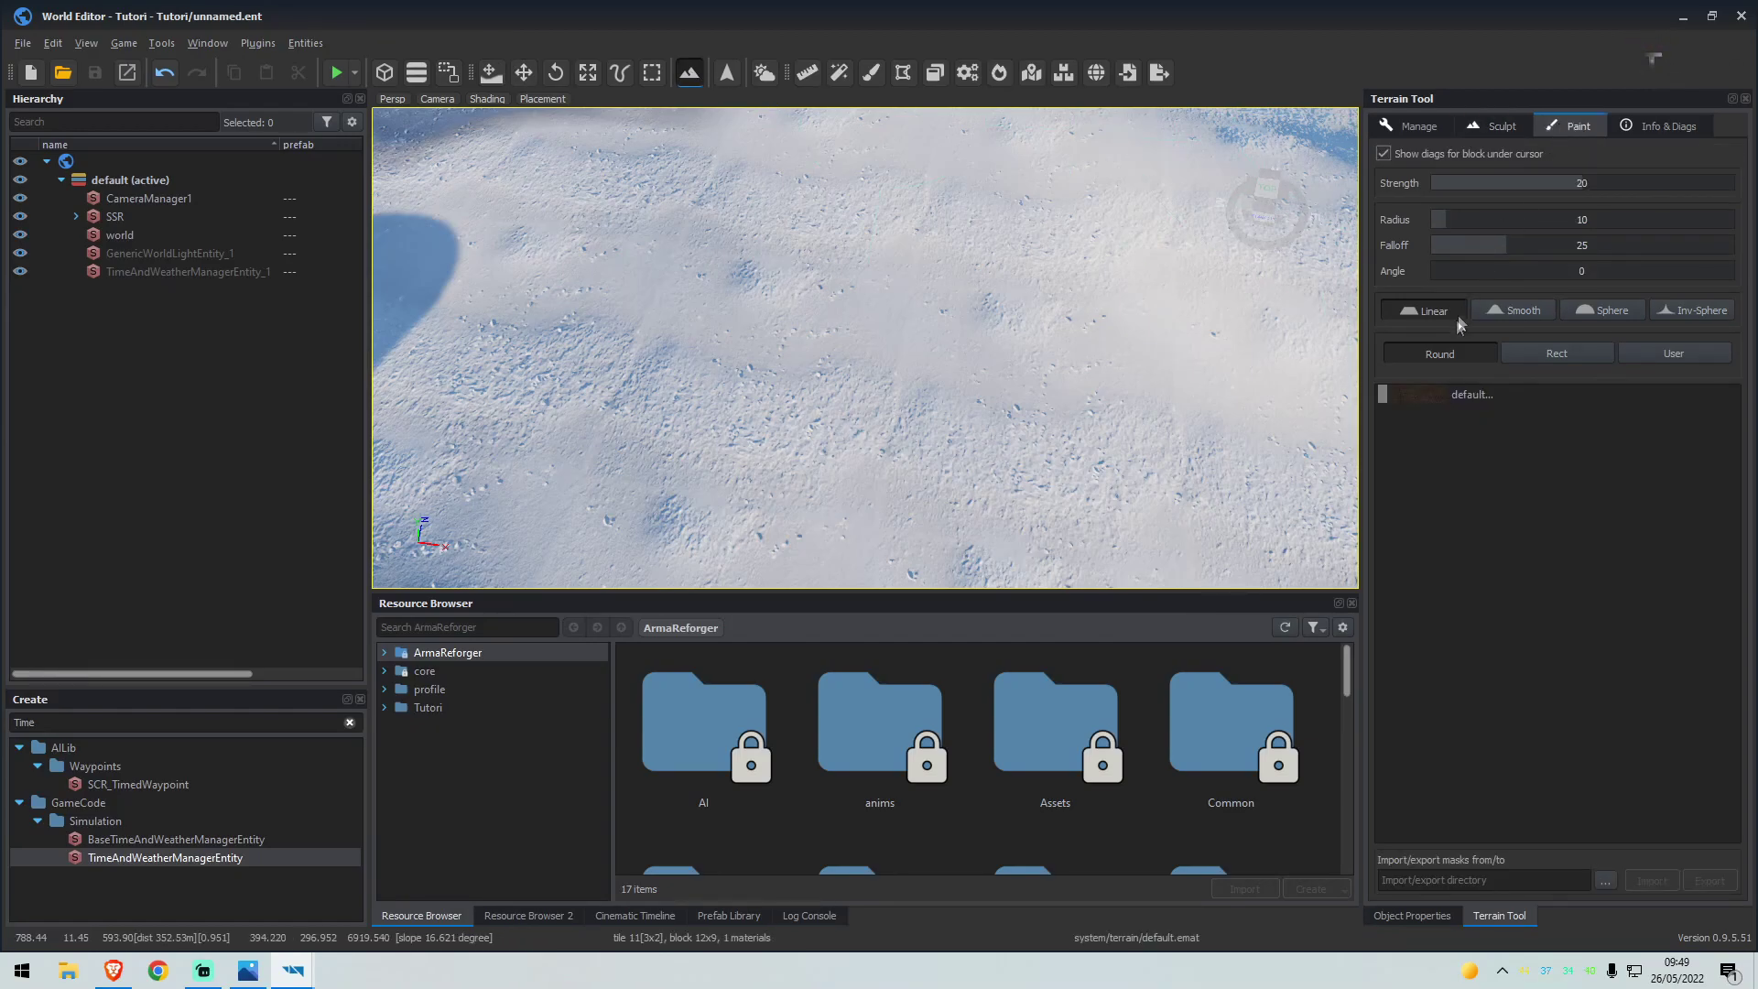
right_click(1425, 401)
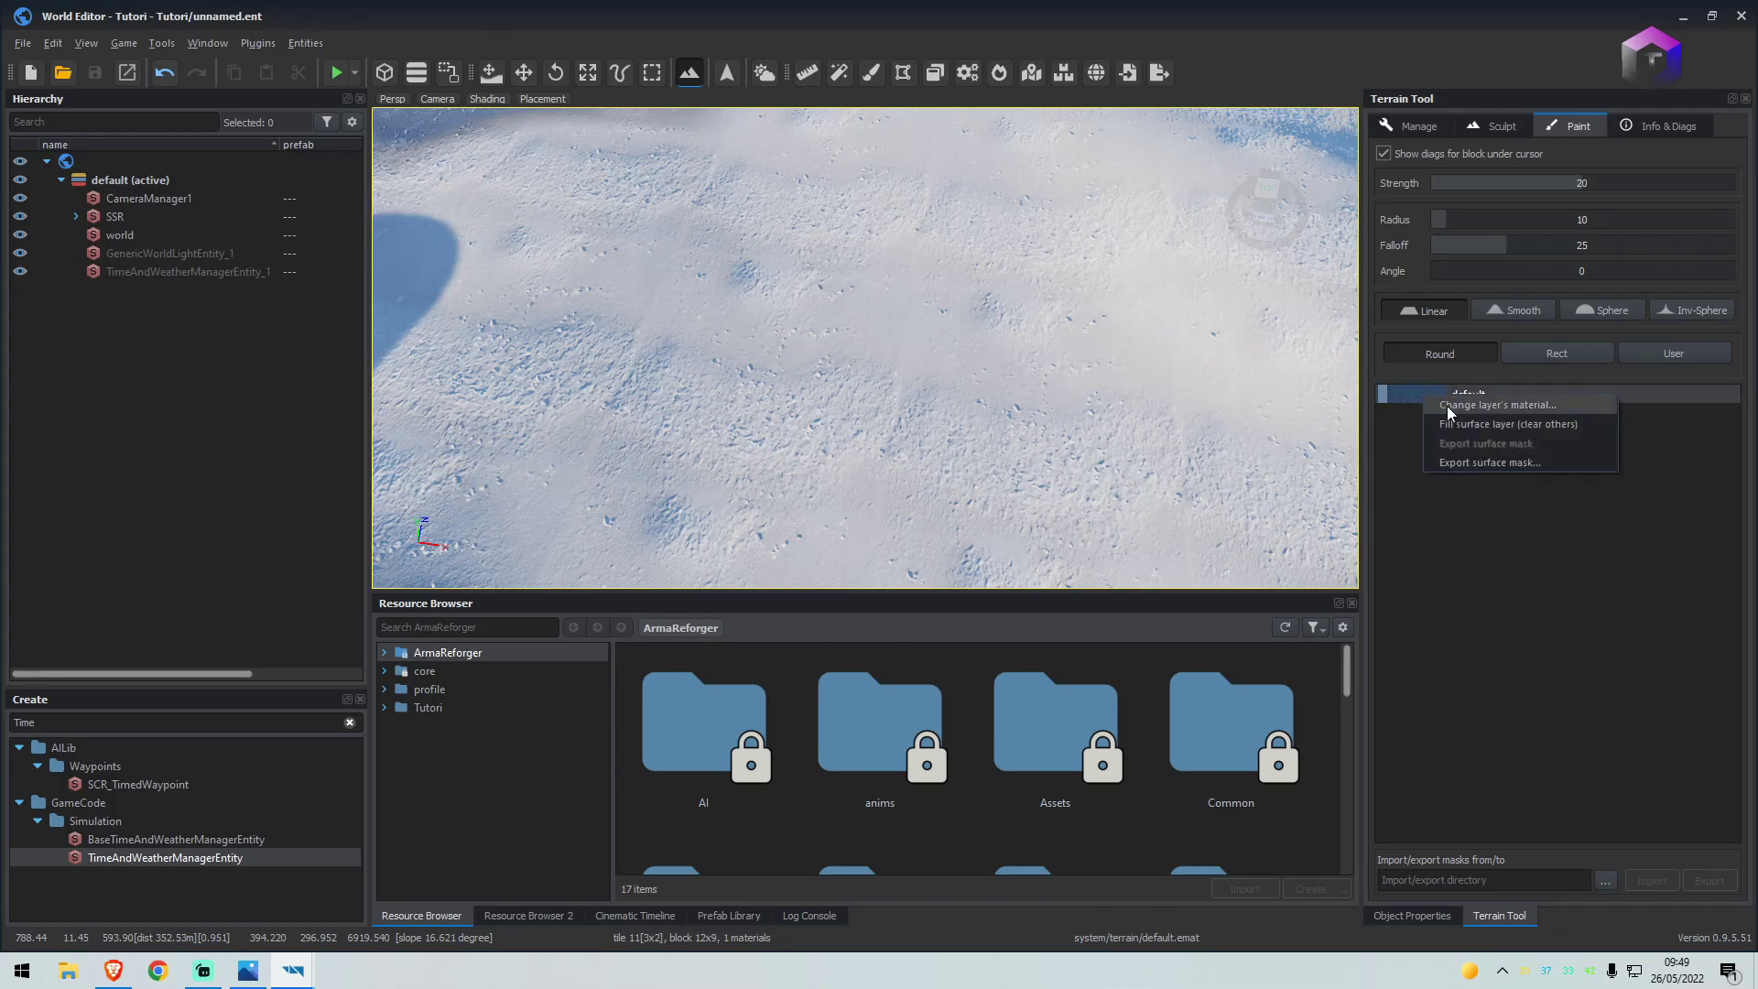
left_click(1450, 410)
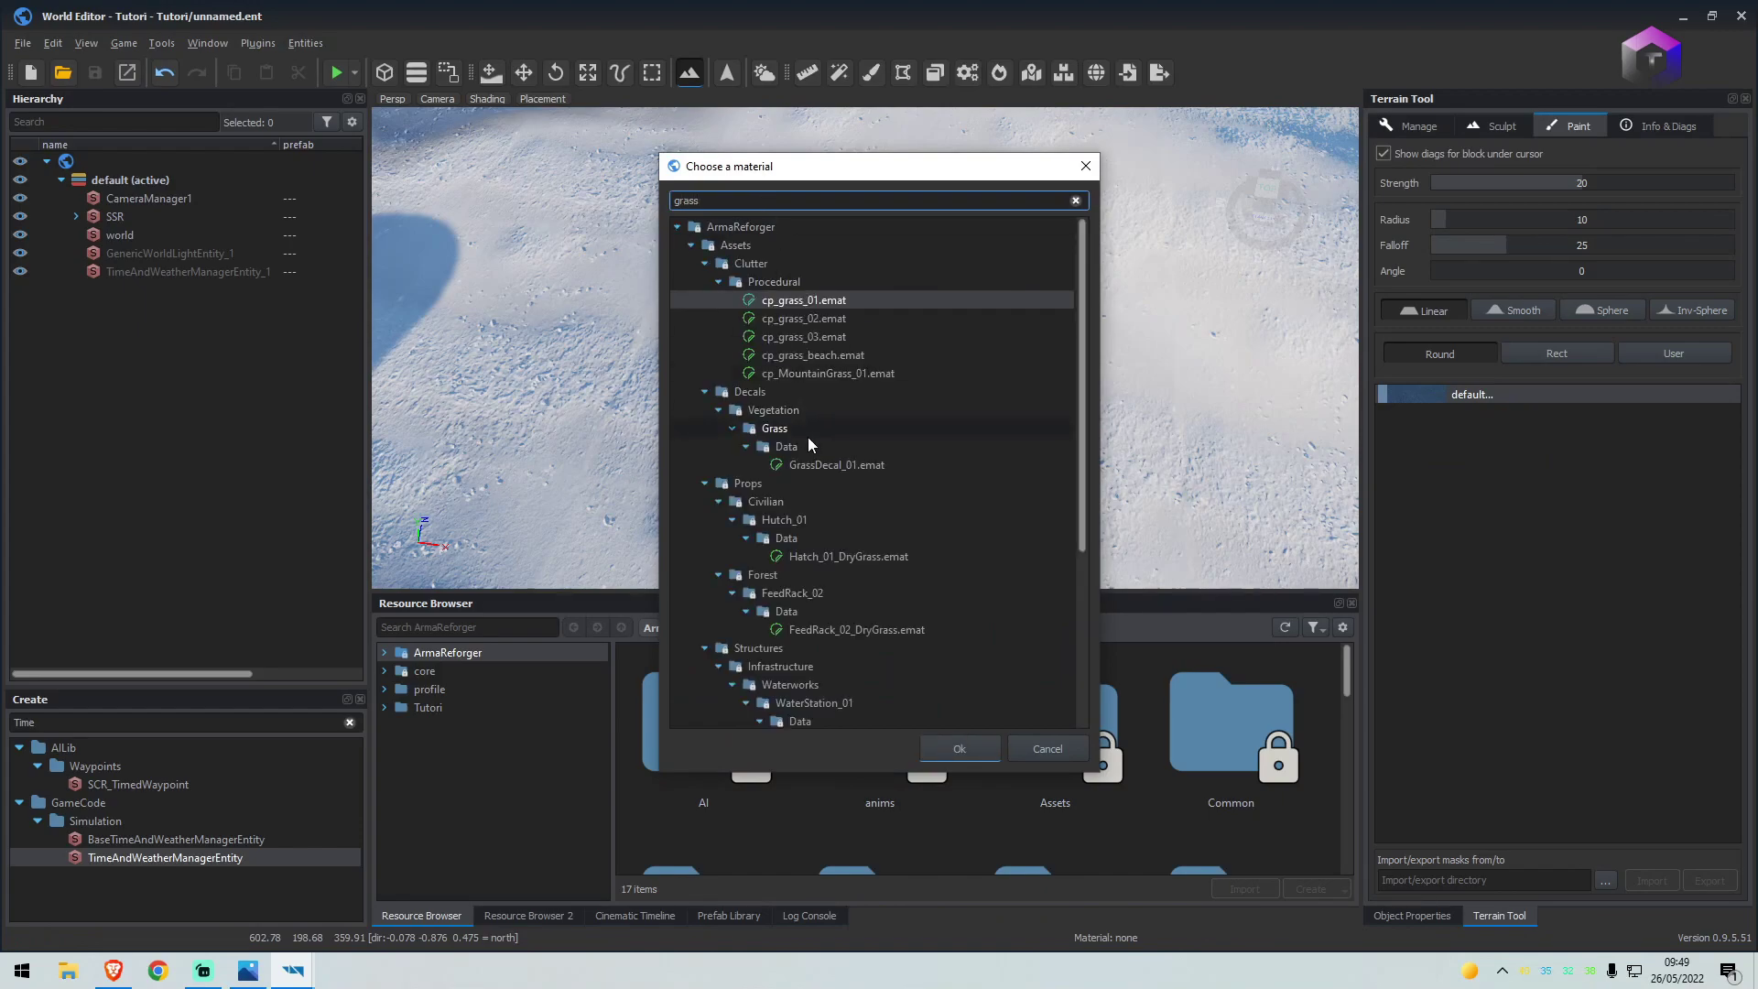
left_click(804, 647)
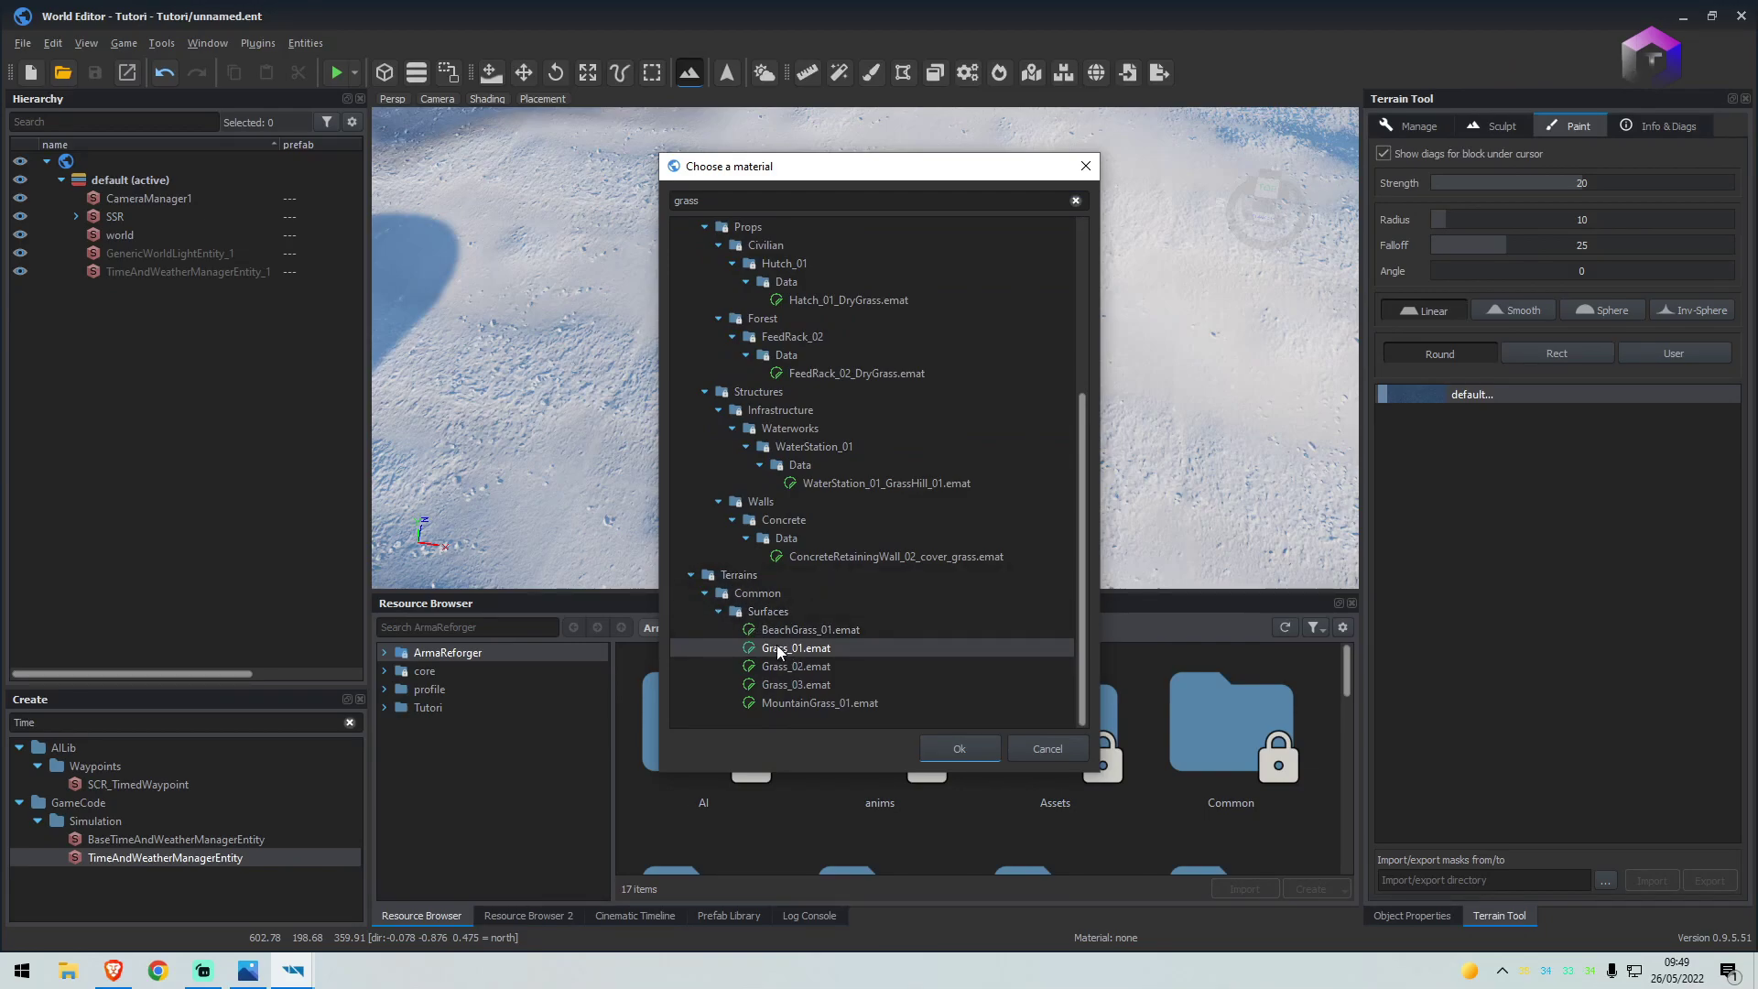
left_click(959, 754)
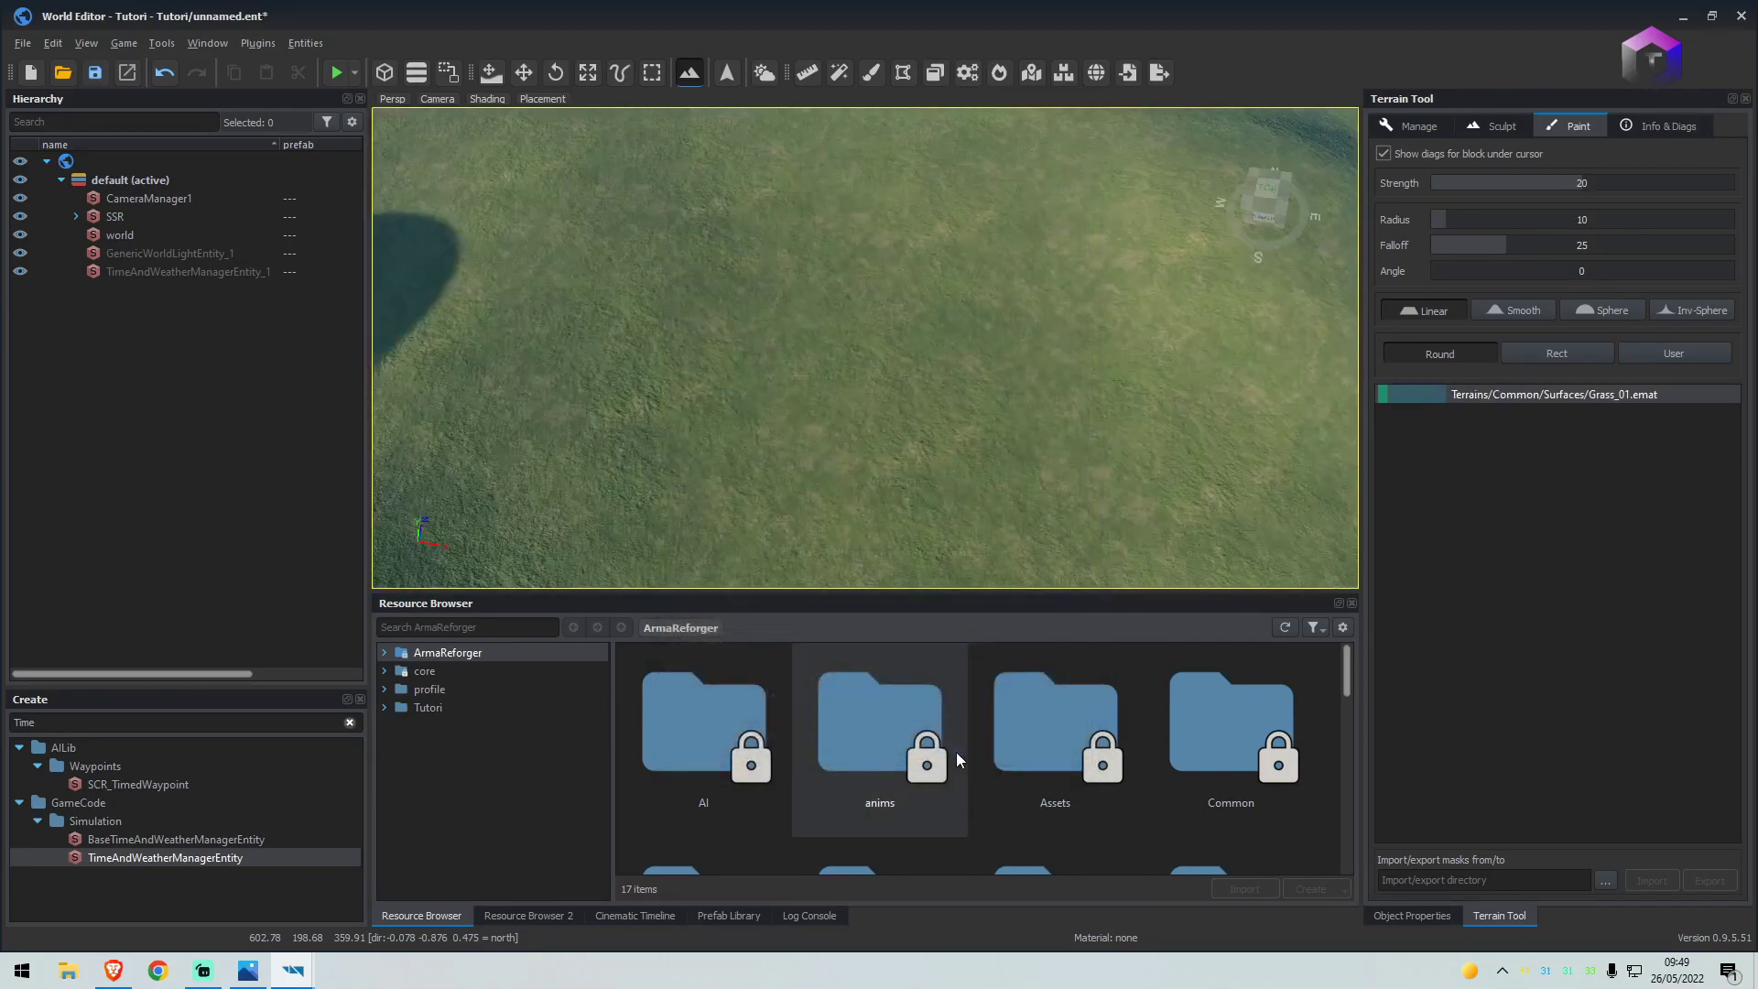
right_click_drag(916, 441, 844, 458)
key("w")
key("s")
key("s")
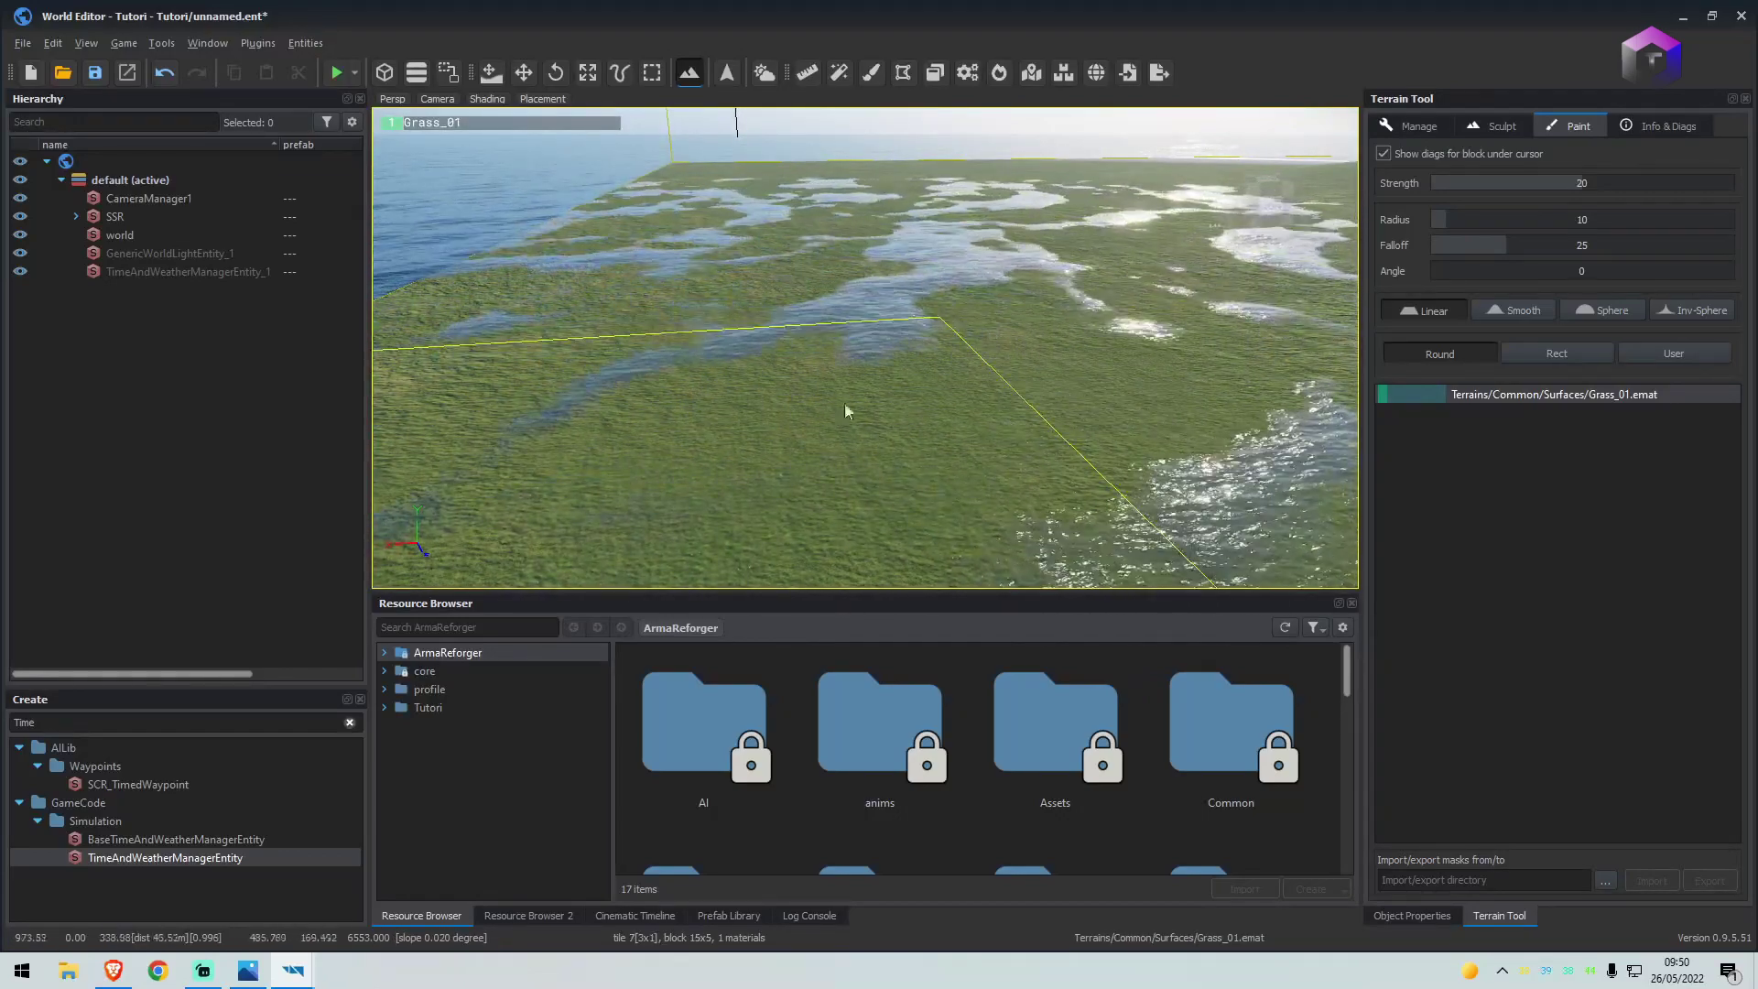
Switch from terrain painting to the Move tool and fly over the terrain to examine the grass surface across the flats, hills and terrain edges
left_click(529, 74)
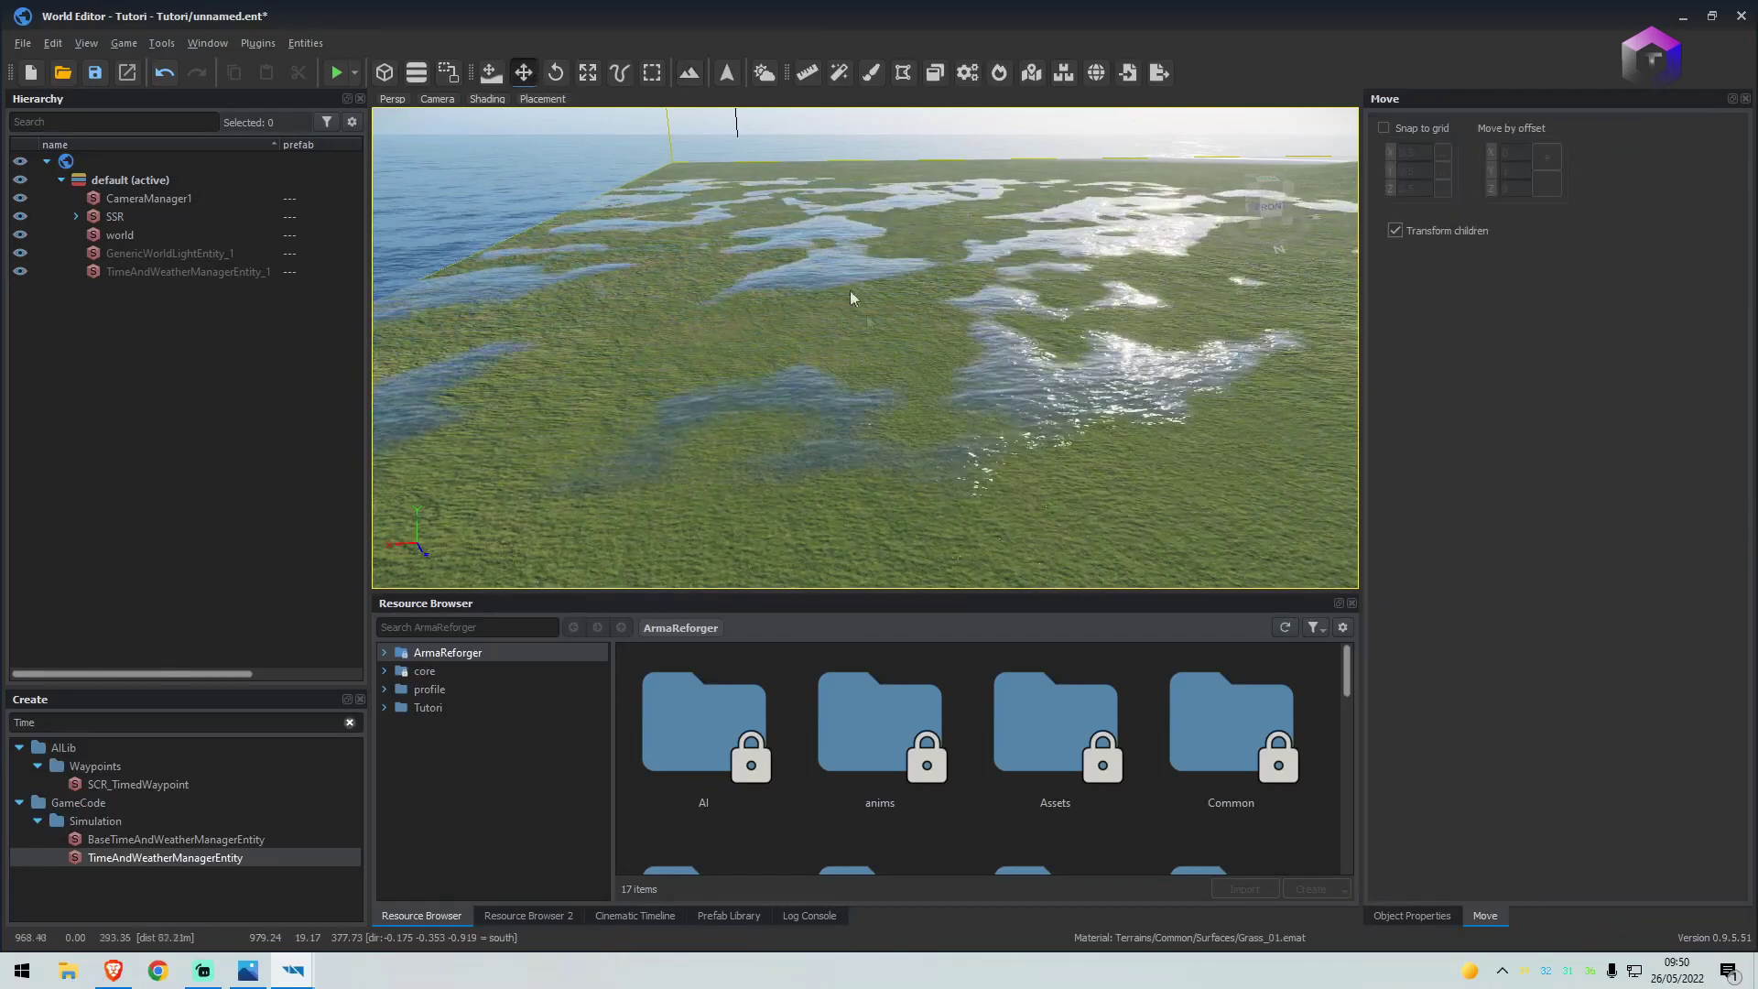
key("w")
right_click_drag(850, 290, 961, 234)
key("w")
key("a")
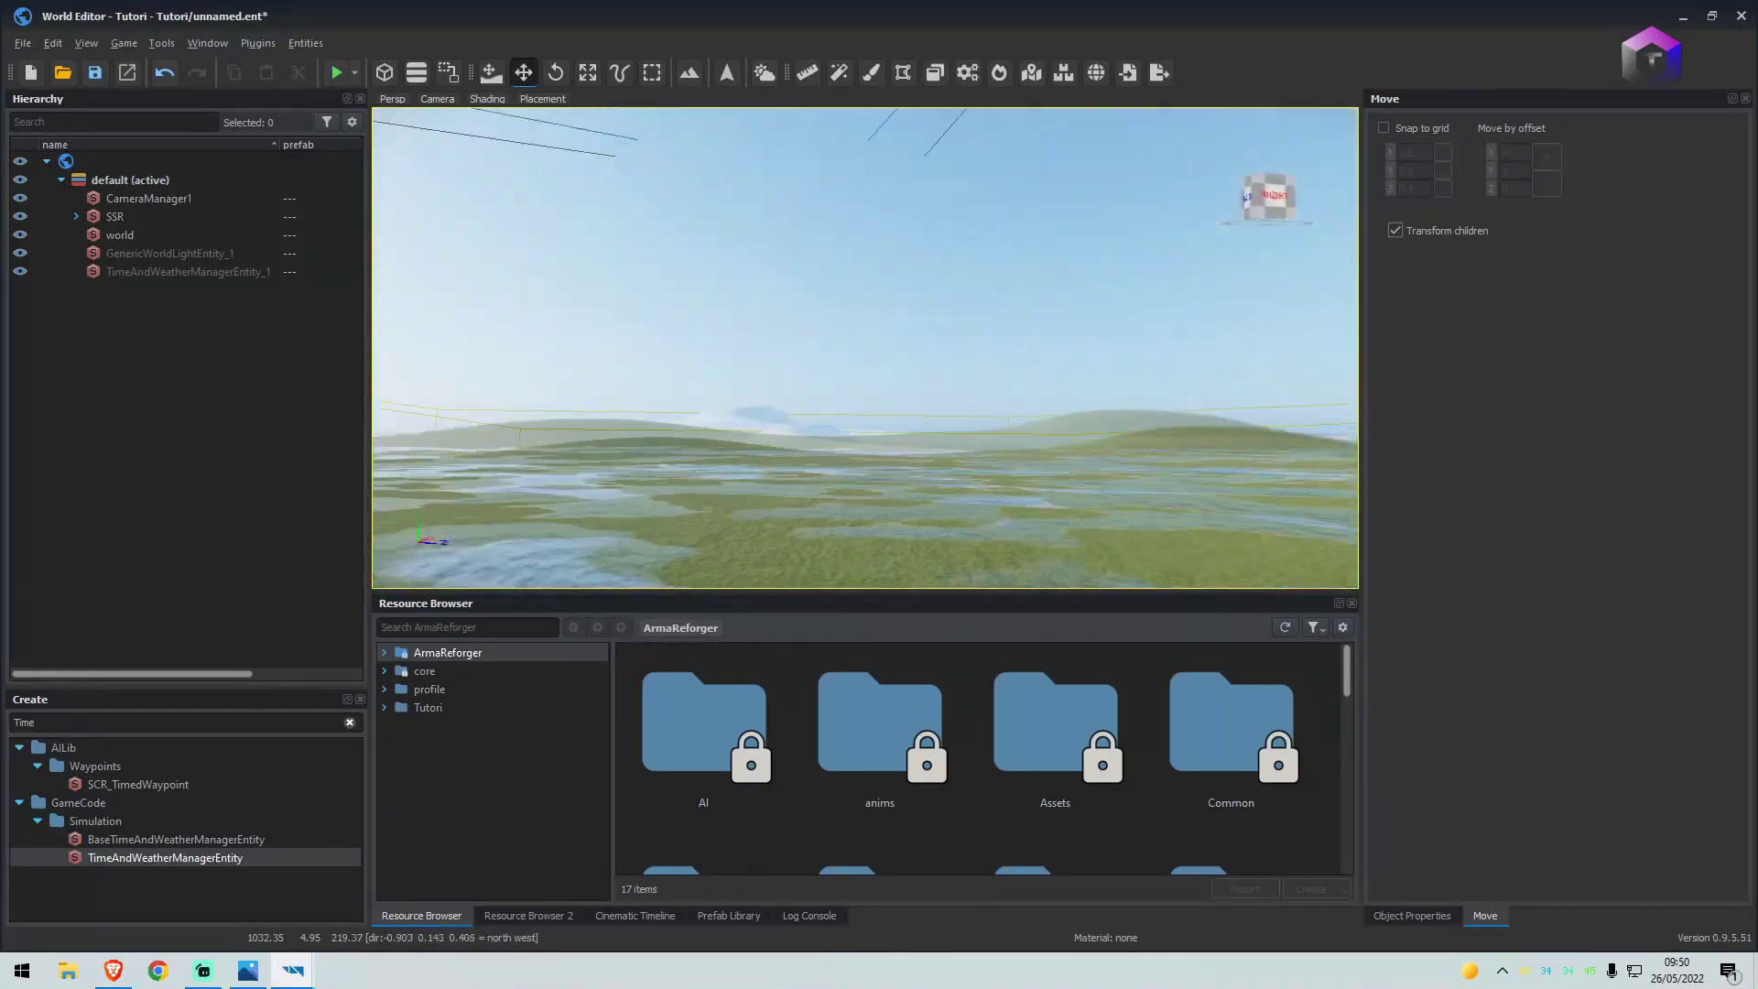
right_click_drag(518, 284, 504, 366)
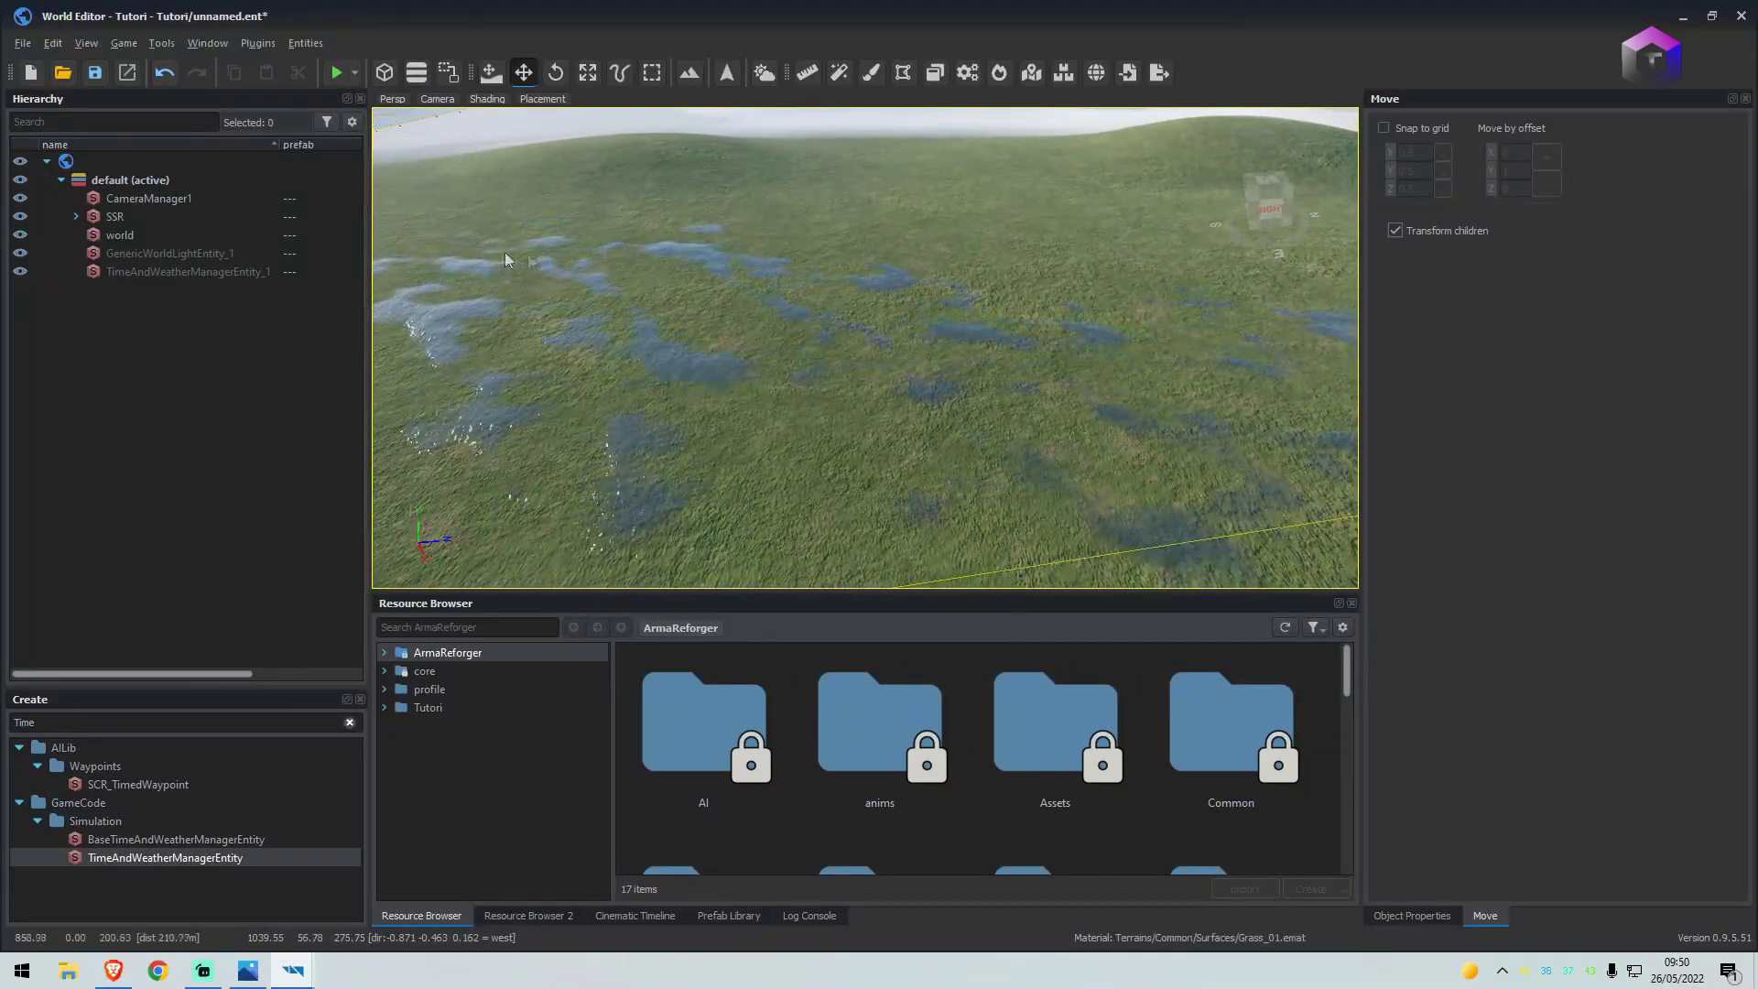
left_click(184, 232)
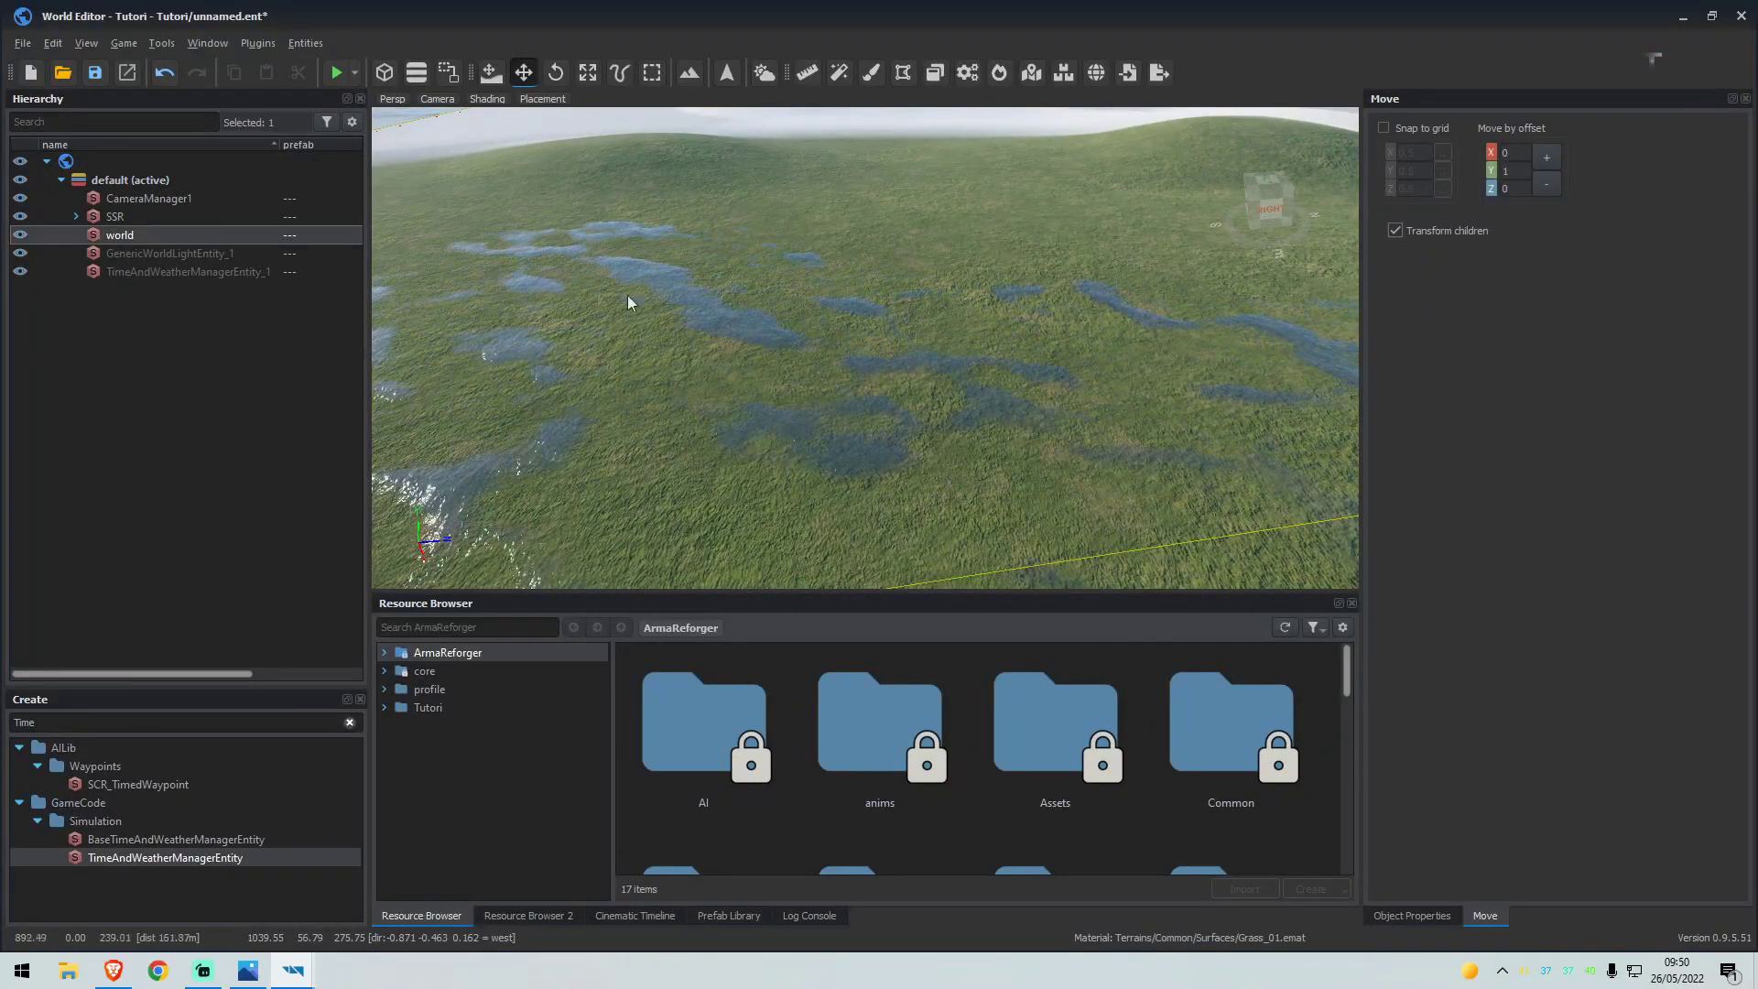
right_click_drag(893, 380, 998, 343)
key("d")
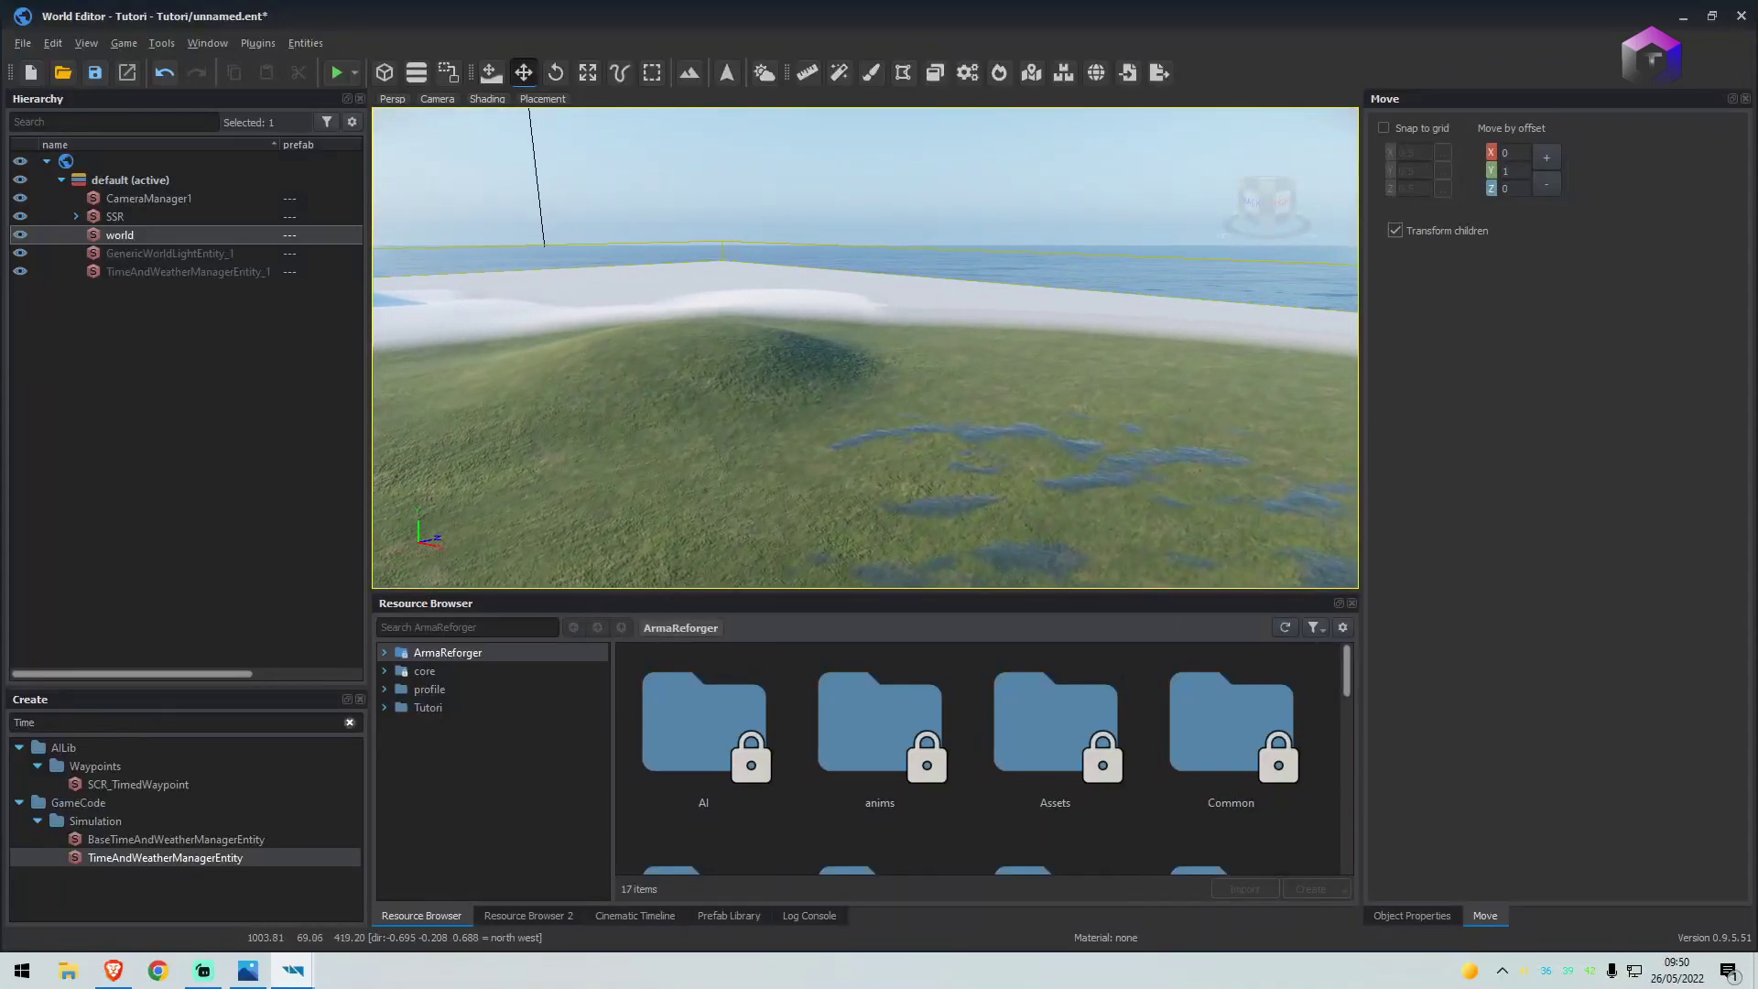
right_click_drag(865, 339, 783, 333)
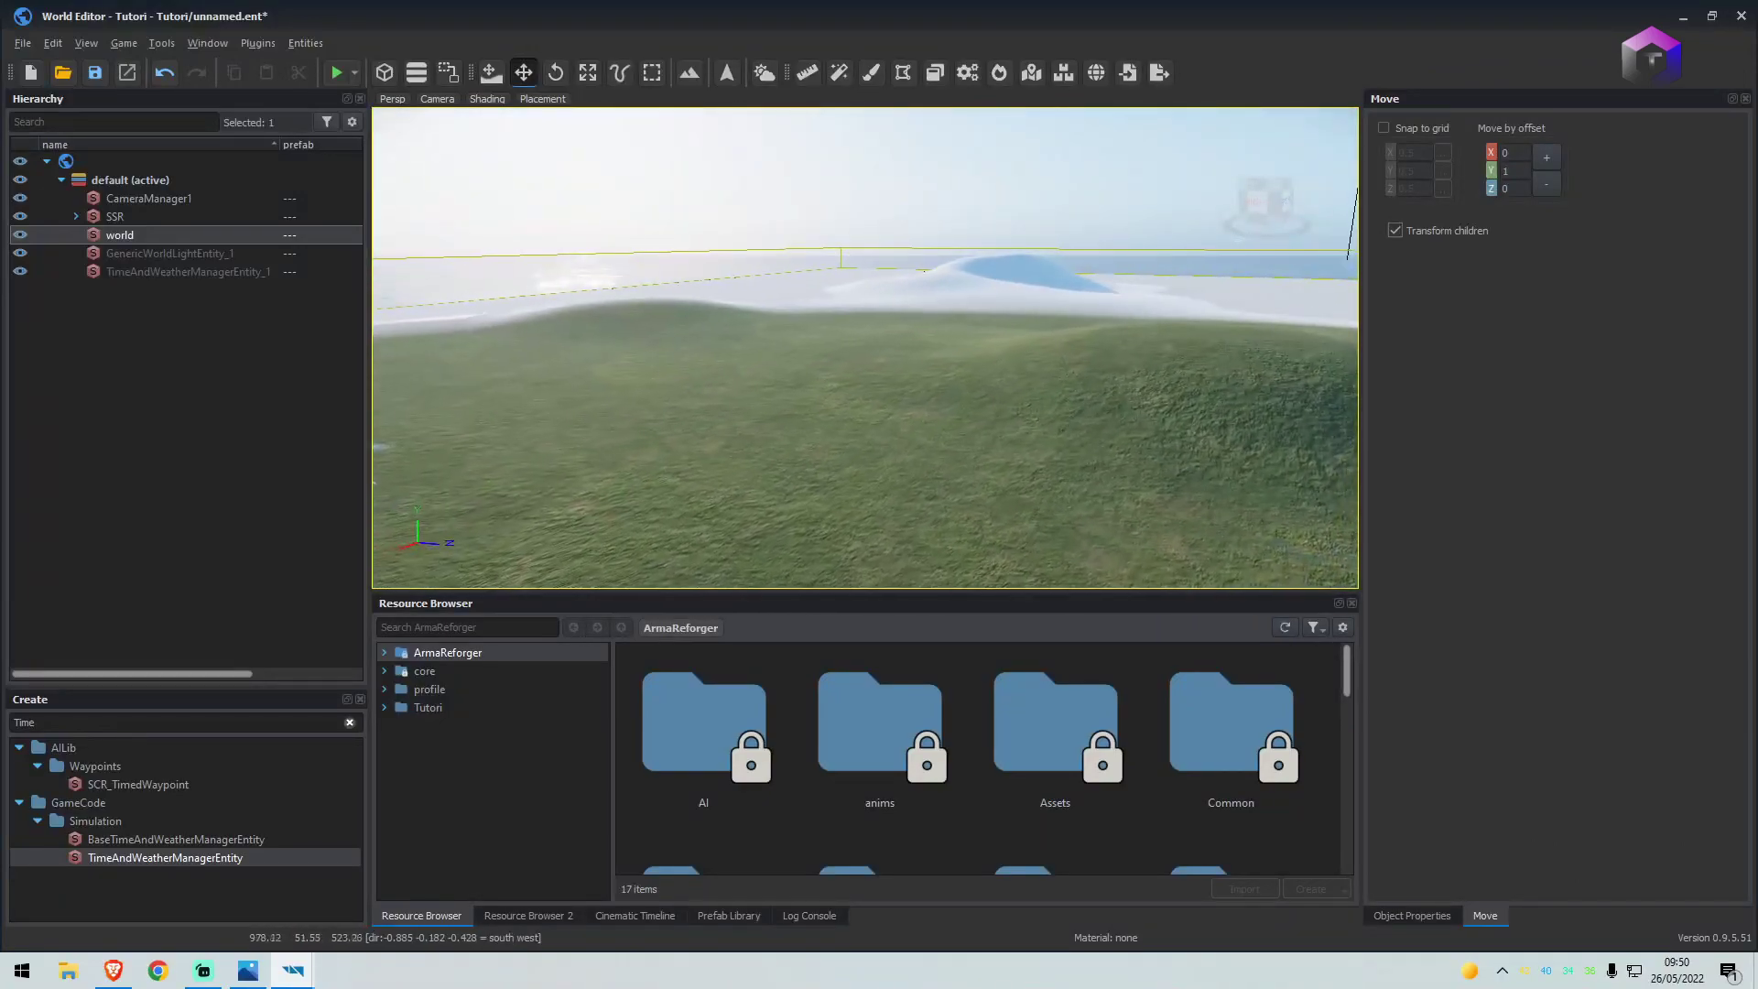